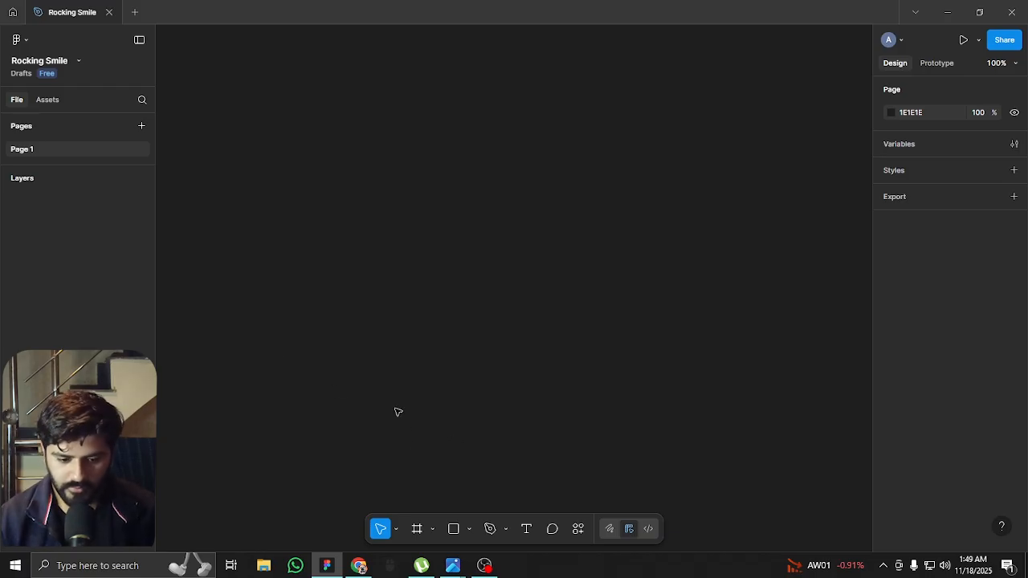
# Create a Slide 16:9 frame of 1920 × 1080 on the empty canvas
pyautogui.press('f')
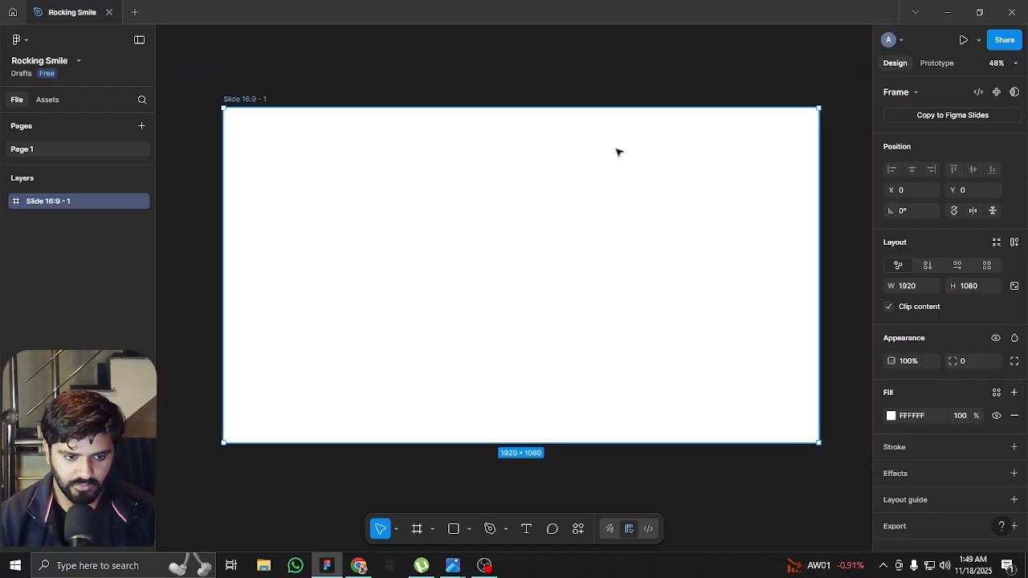
pyautogui.scroll(1, 587, 187)
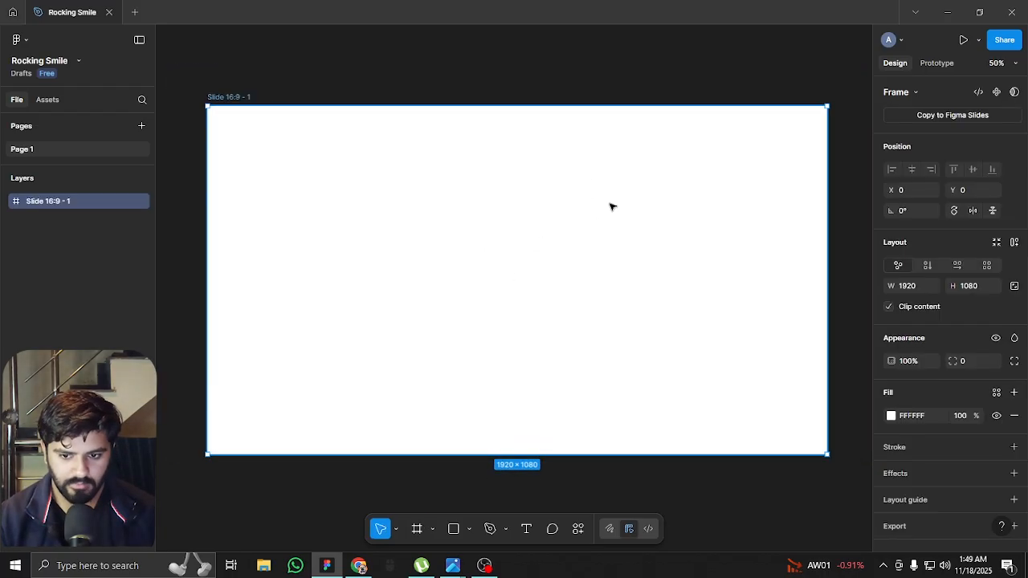
pyautogui.moveTo(610, 201); pyautogui.dragTo(589, 245)
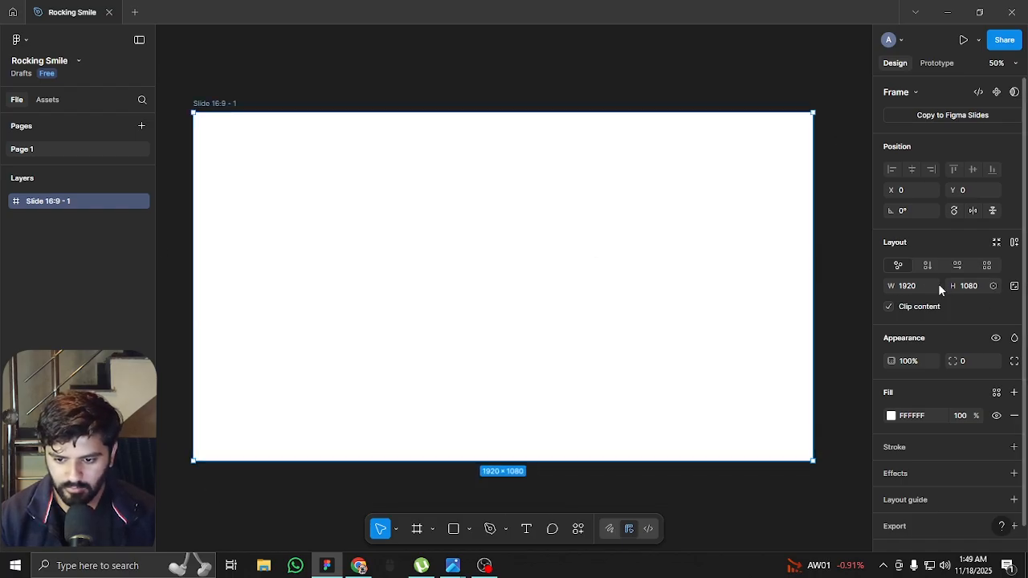
# Rename the slide frame as "Rocking Smile Homepage"
pyautogui.doubleClick(221, 102)
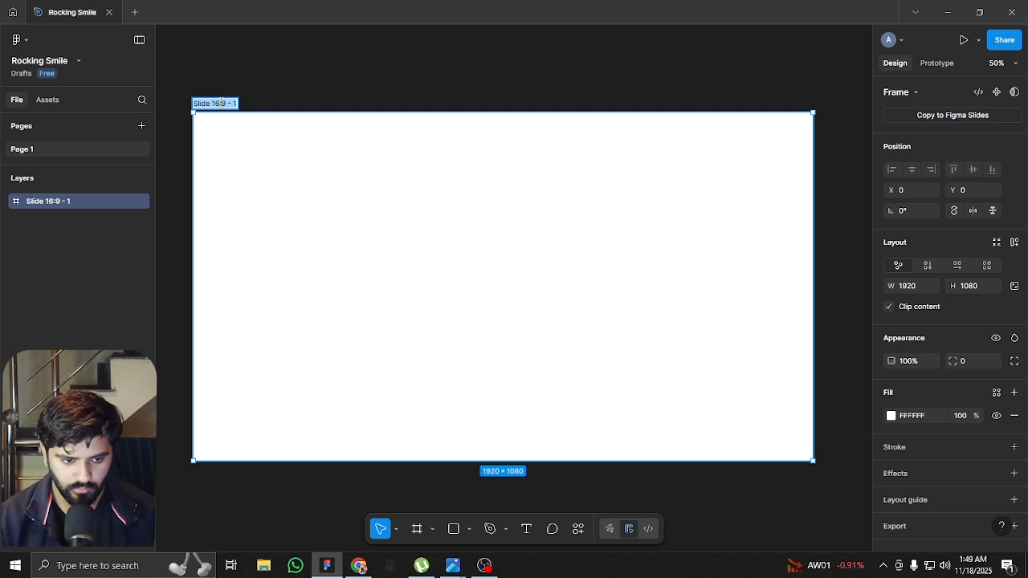
pyautogui.press('BackSpace')
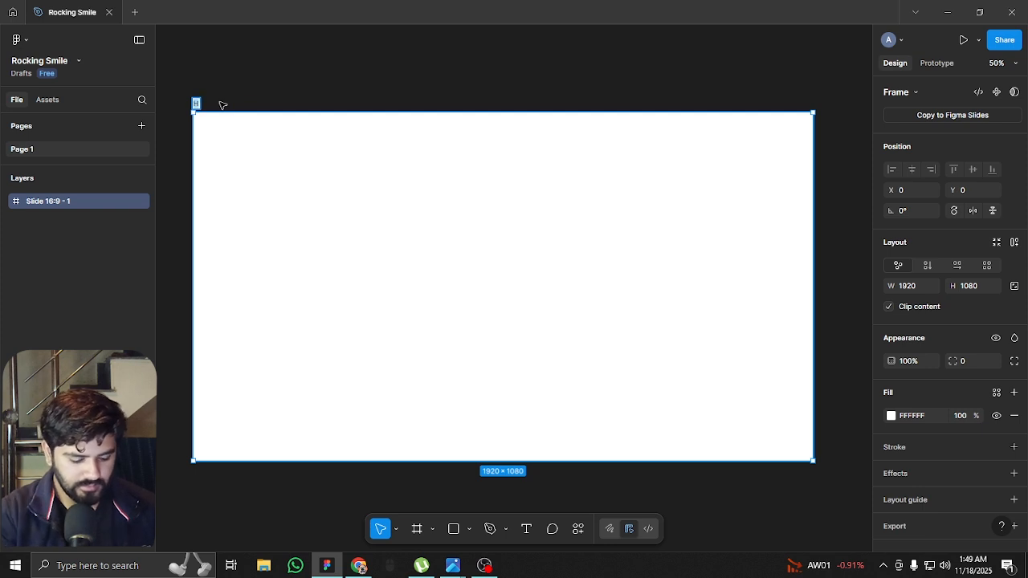
pyautogui.write('Rocking Smile H')
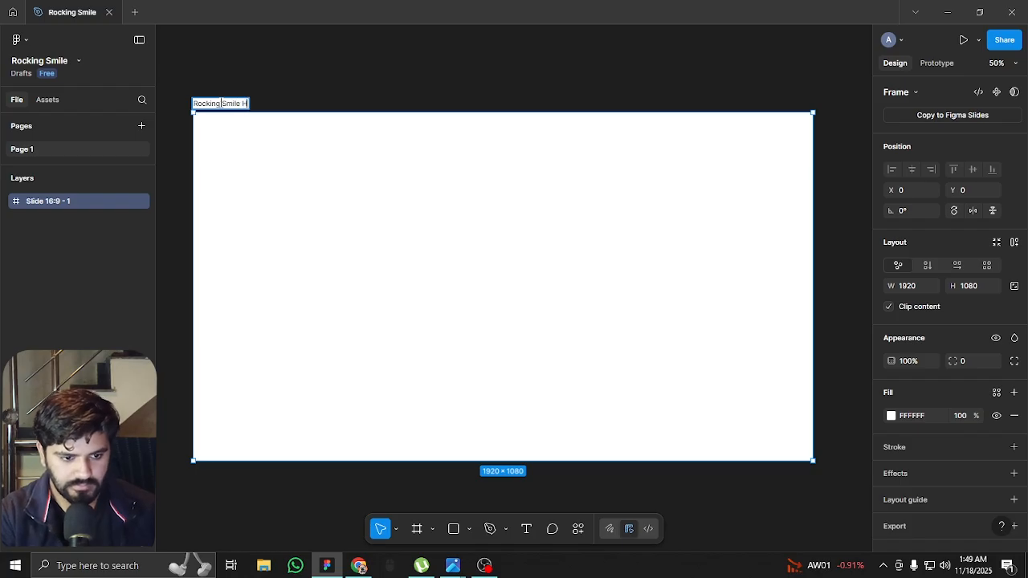
pyautogui.write('omepage')
pyautogui.press('Return')
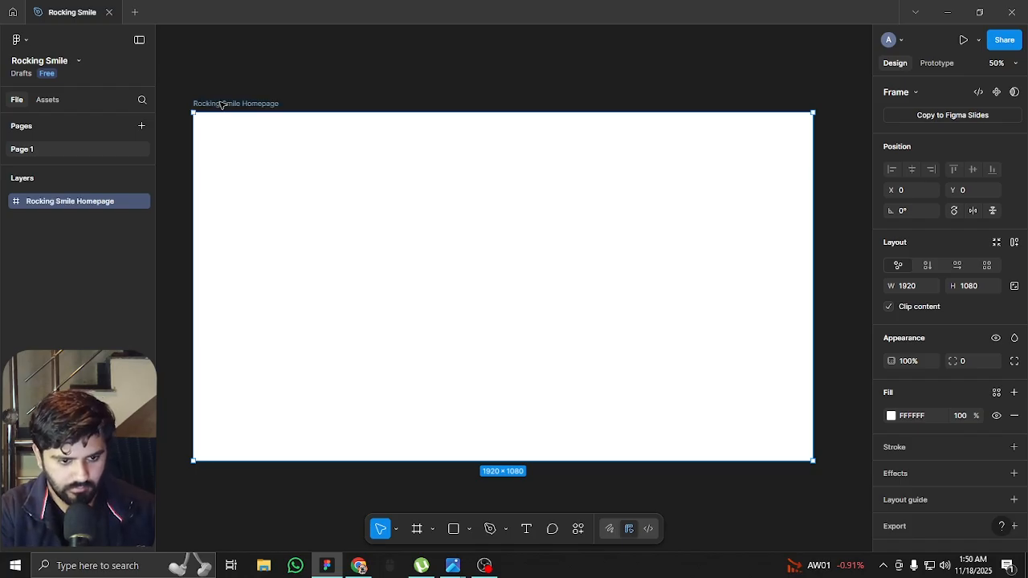
pyautogui.click(409, 82)
# Add a layout guide of 12 columns to the Rocking Smile Homepage frame
pyautogui.moveTo(412, 82); pyautogui.dragTo(417, 118)
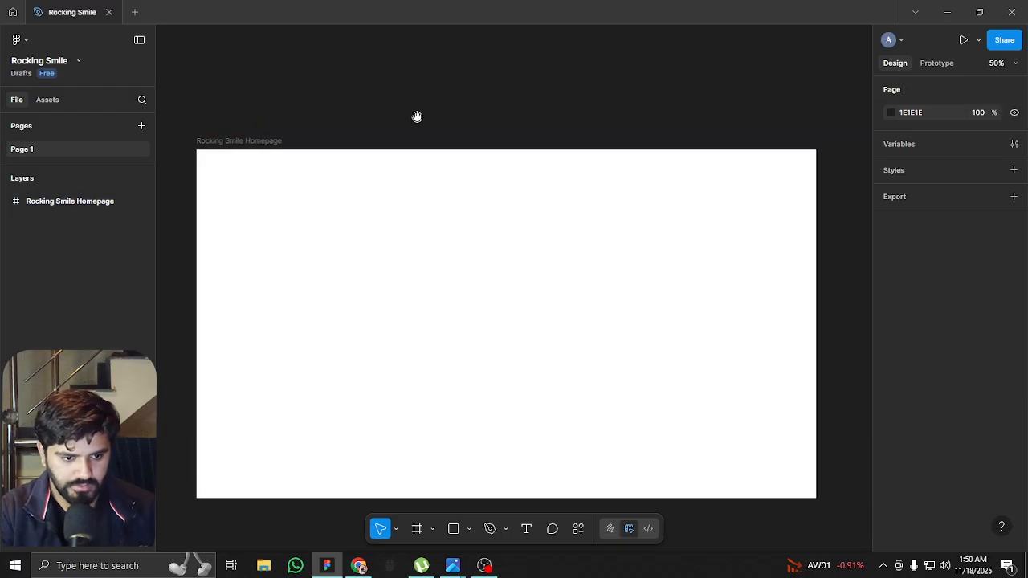
pyautogui.keyDown('ctrl'); pyautogui.scroll(1, 534, 255); pyautogui.keyUp('ctrl')
pyautogui.scroll(-2, 533, 233)
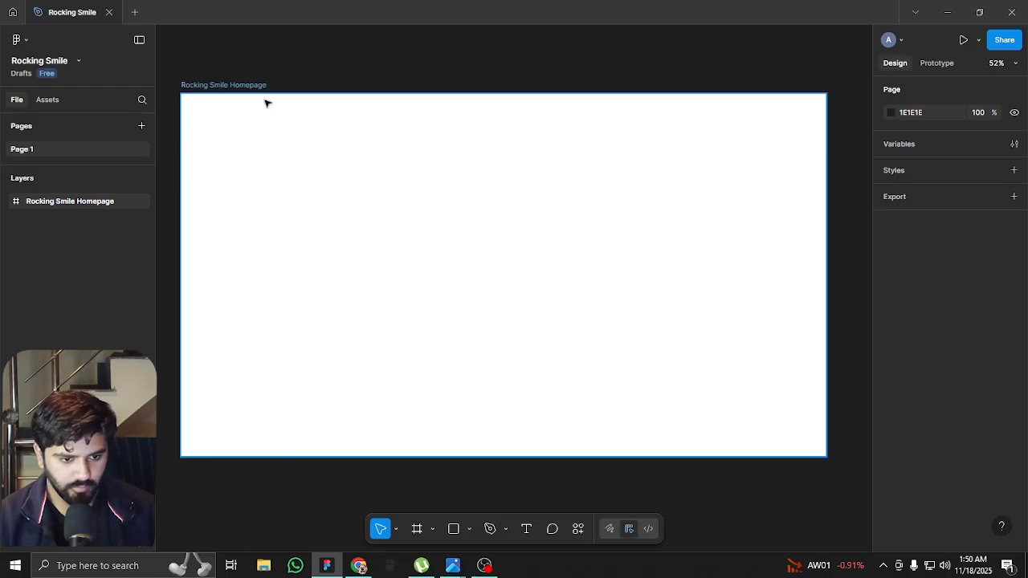
pyautogui.click(233, 87)
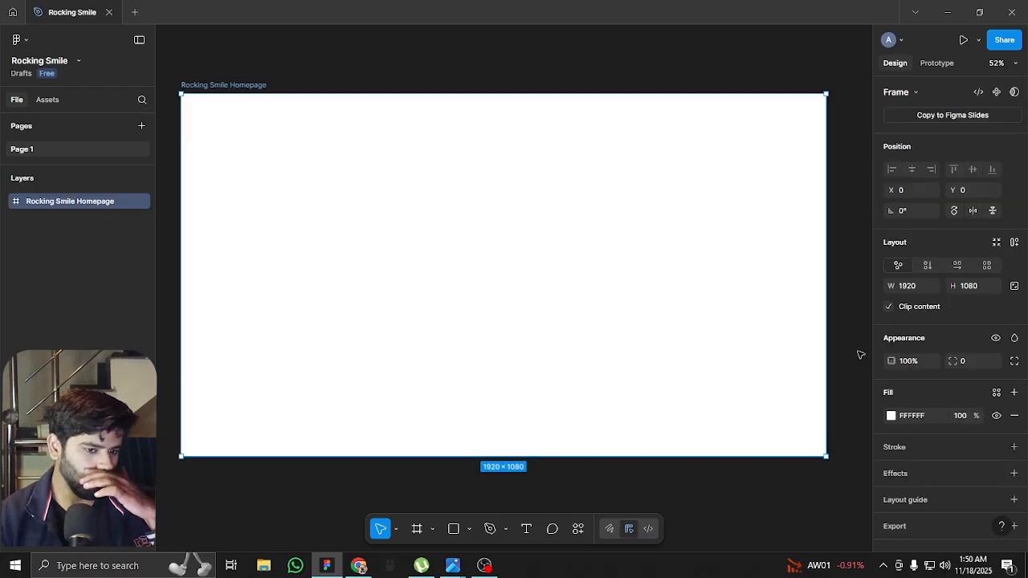
pyautogui.scroll(-1, 844, 349)
pyautogui.scroll(-1, 877, 372)
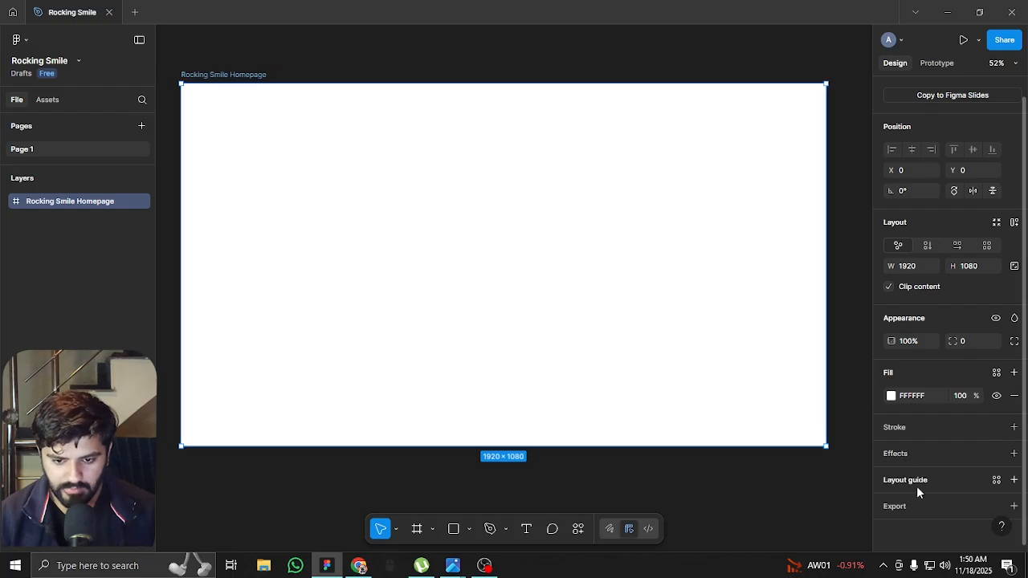
pyautogui.click(1013, 479)
pyautogui.click(754, 474)
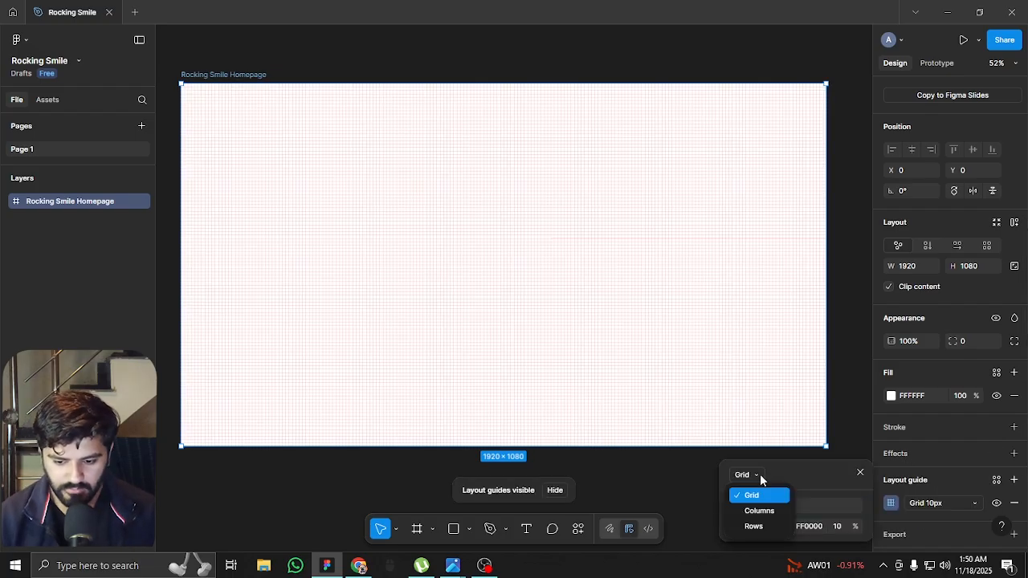
pyautogui.click(755, 510)
pyautogui.press('Return')
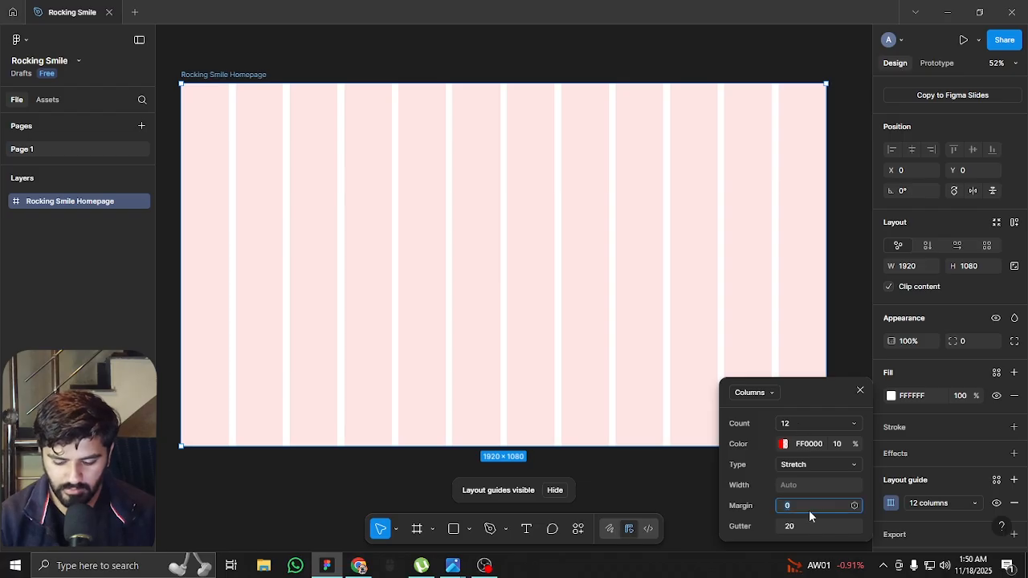
# Set the margin of the column layout guide to 80
pyautogui.write('80')
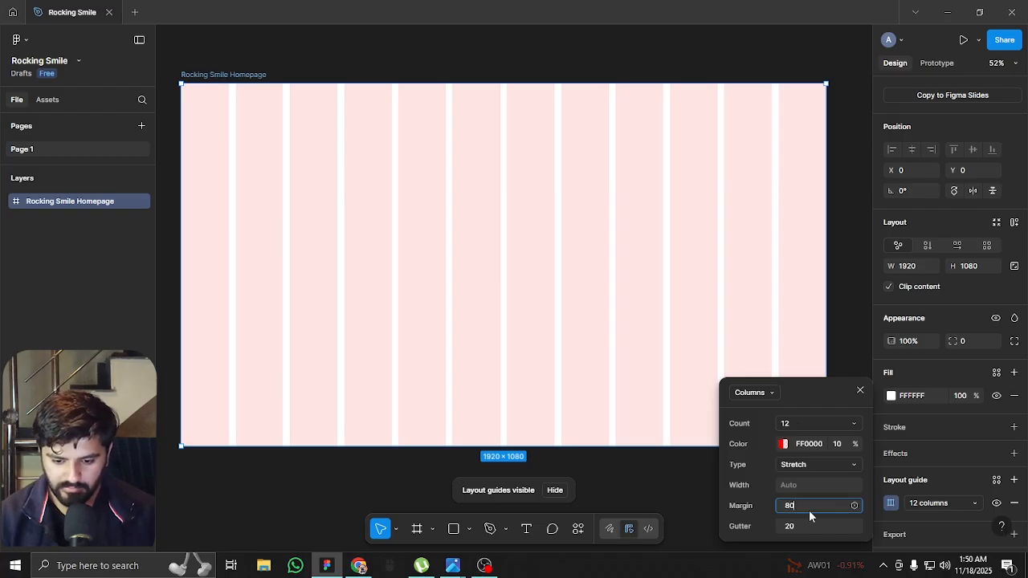
pyautogui.press('Return')
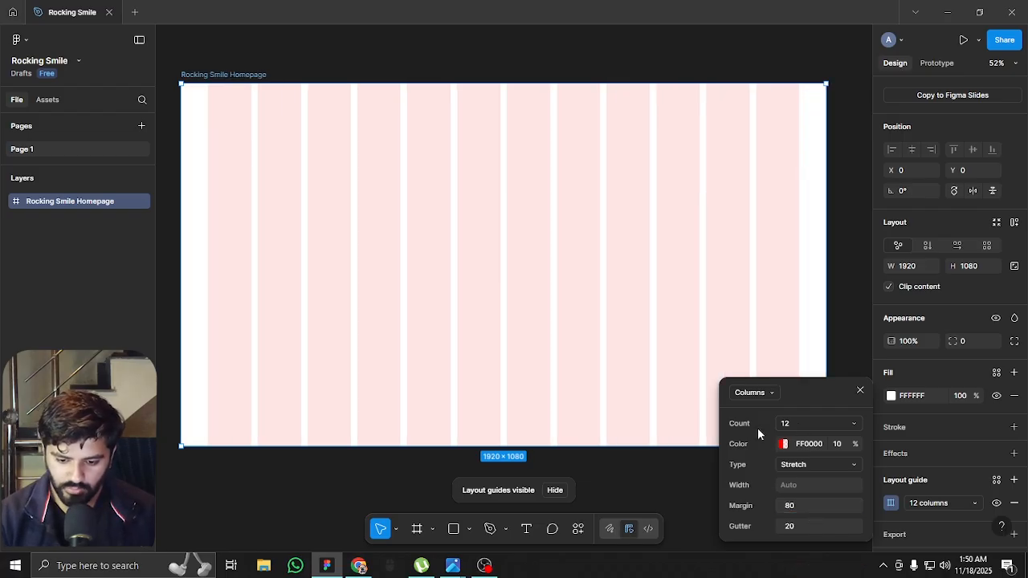
pyautogui.click(639, 486)
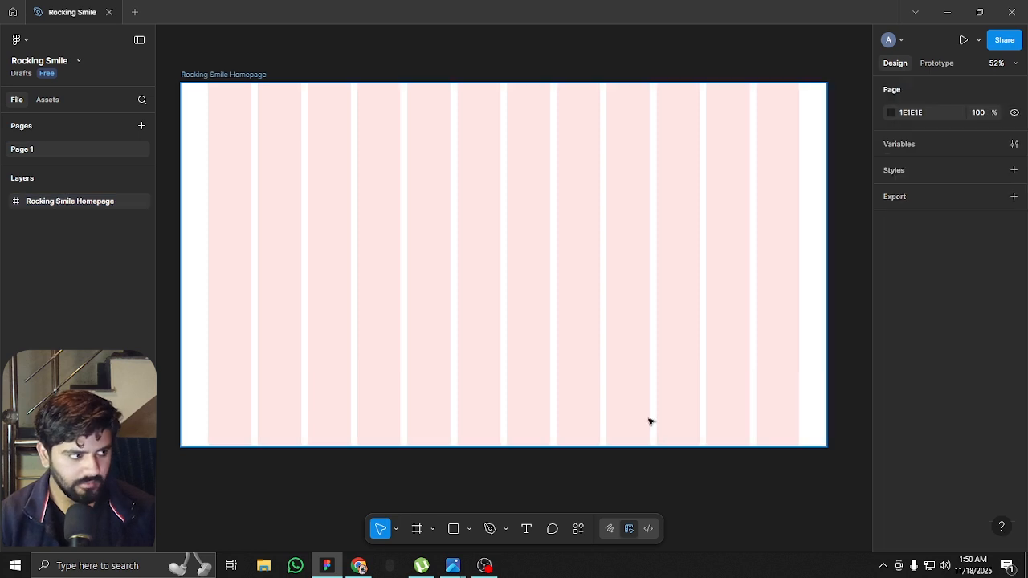
# Extend the homepage frame downward to a height of about 20212, keeping its width at 1920
pyautogui.scroll(-2, 672, 351)
pyautogui.scroll(2, 666, 344)
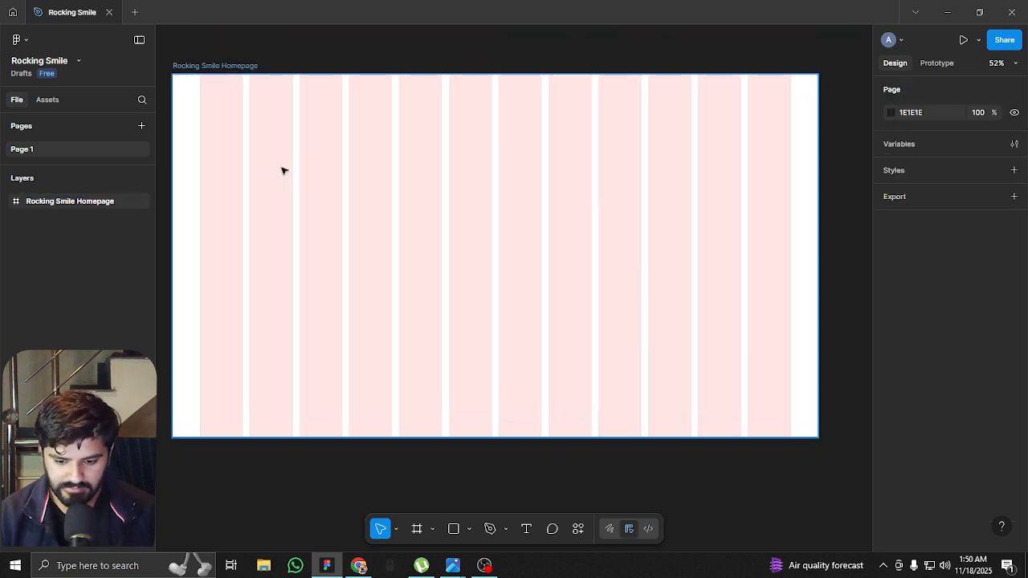
pyautogui.scroll(1, 393, 165)
pyautogui.scroll(1, 440, 206)
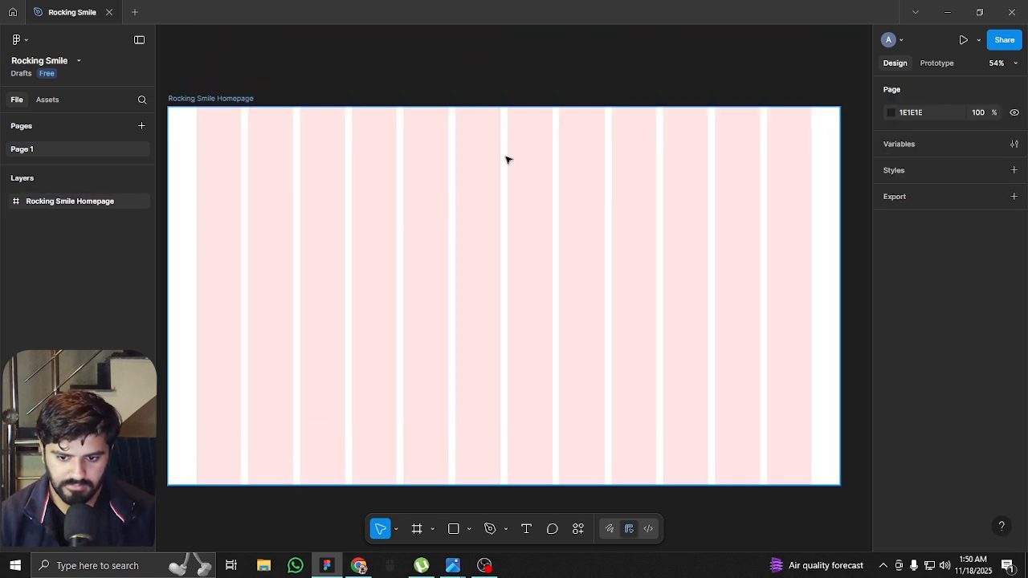
pyautogui.scroll(-5, 507, 158)
pyautogui.click(428, 131)
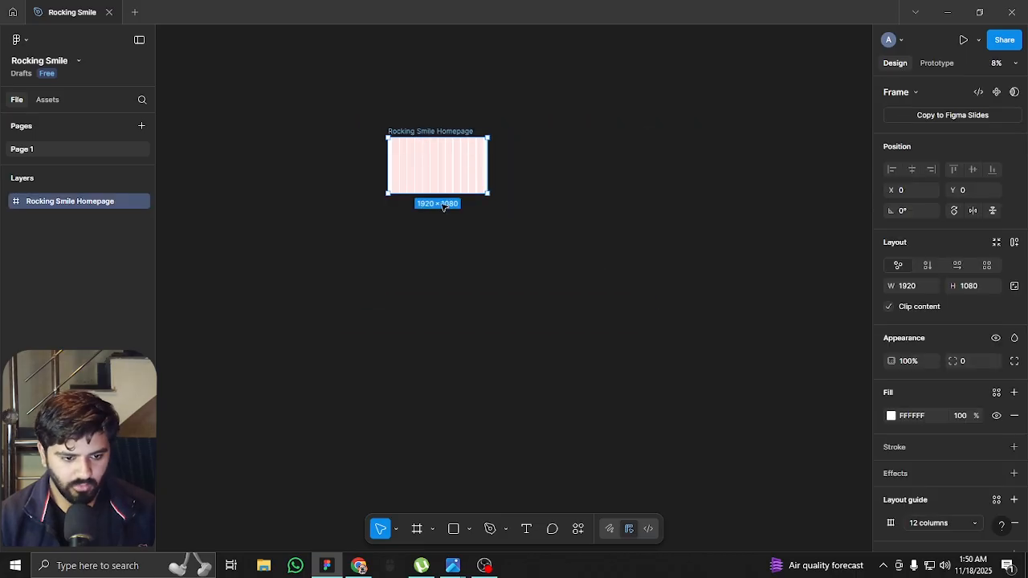
pyautogui.scroll(-2, 441, 195)
pyautogui.moveTo(440, 192); pyautogui.dragTo(442, 498)
pyautogui.scroll(-4, 454, 429)
pyautogui.moveTo(443, 224); pyautogui.dragTo(452, 349)
pyautogui.scroll(2, 453, 352)
pyautogui.scroll(1, 454, 352)
pyautogui.scroll(-4, 449, 337)
pyautogui.moveTo(440, 344); pyautogui.dragTo(449, 428)
pyautogui.scroll(4, 445, 356)
pyautogui.scroll(3, 426, 173)
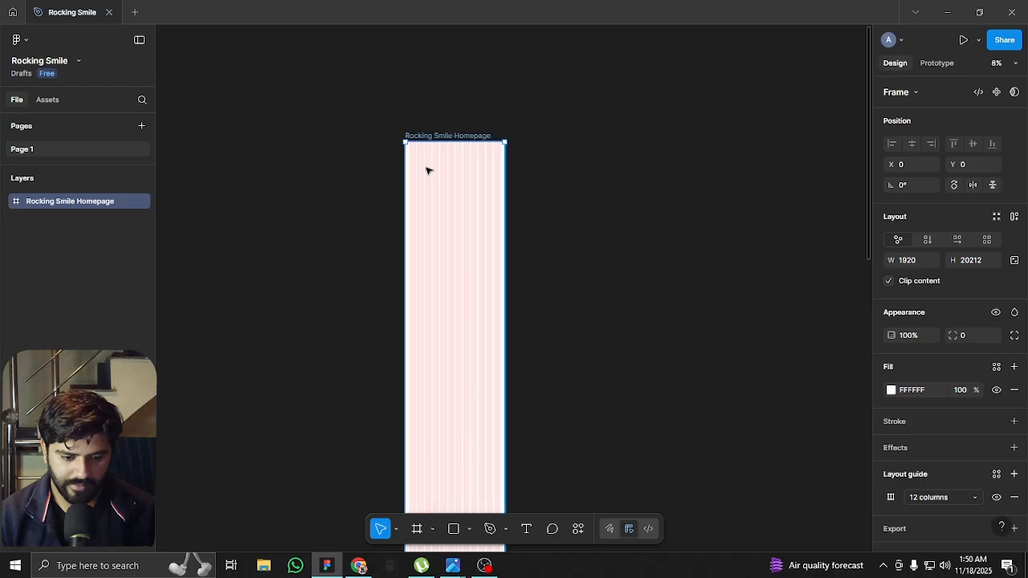
pyautogui.scroll(6, 435, 158)
pyautogui.scroll(1, 555, 227)
pyautogui.scroll(3, 507, 211)
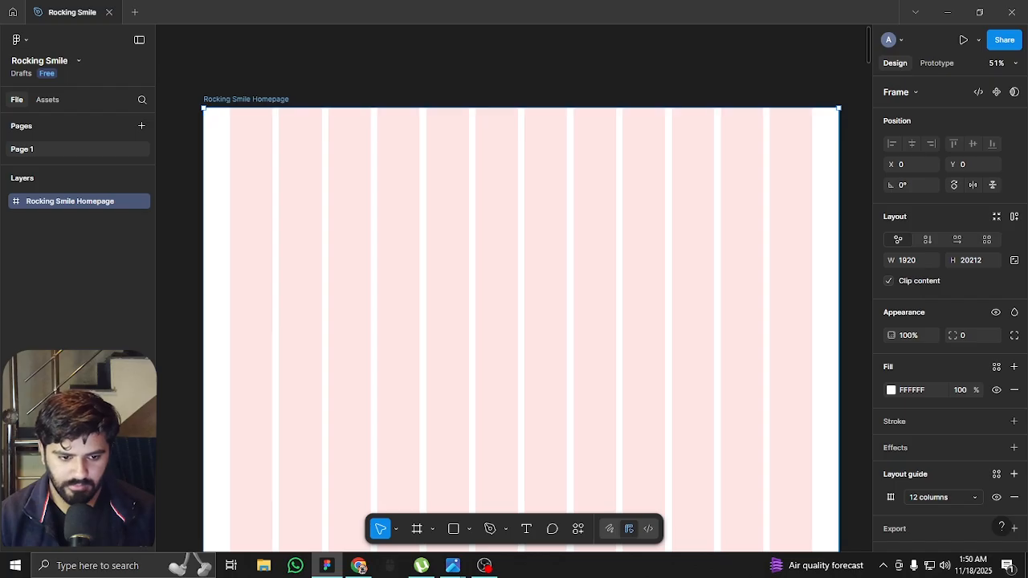
pyautogui.hotkey('alt', 'Tab')
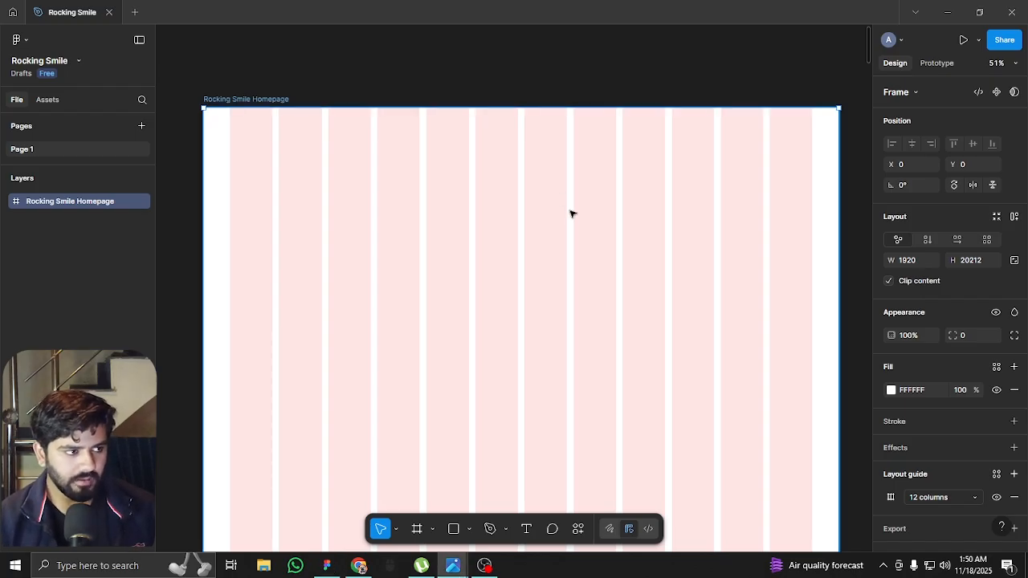
pyautogui.click(473, 328)
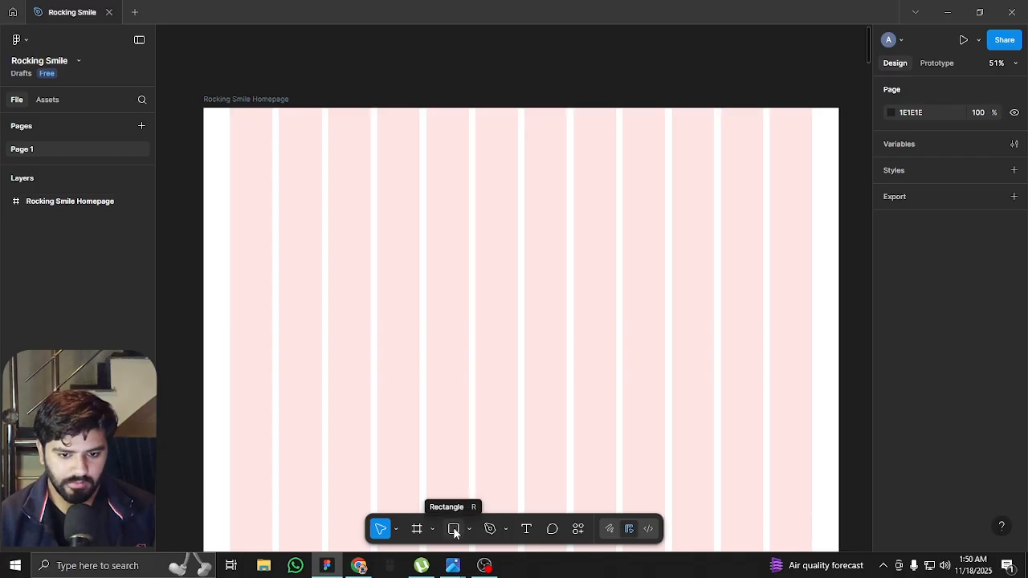
pyautogui.click(453, 529)
pyautogui.moveTo(247, 146)
pyautogui.mouseDown()
pyautogui.moveTo(507, 356)
pyautogui.moveTo(572, 383)
pyautogui.mouseUp()
pyautogui.press('Delete')
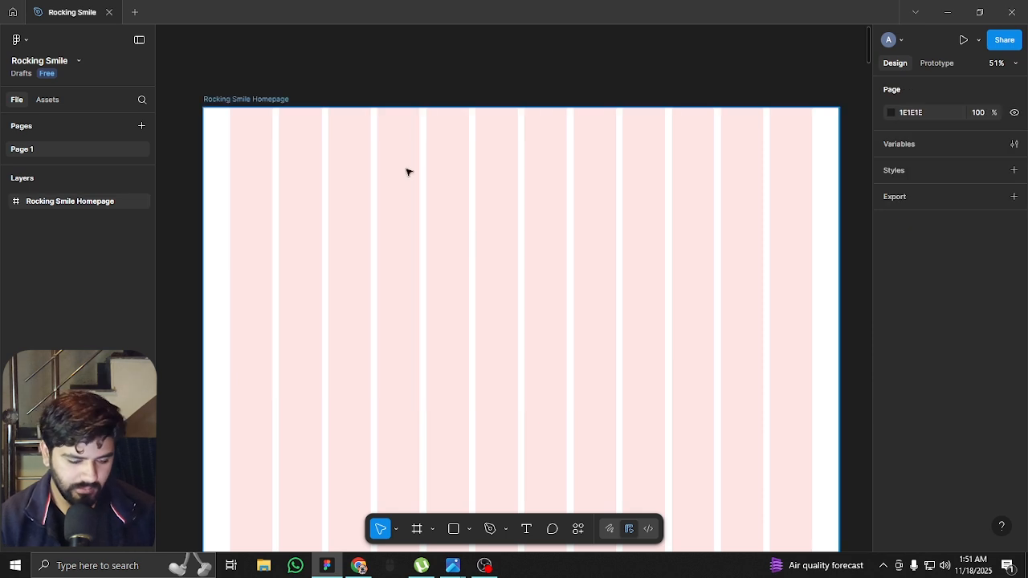
# Draw a square about 95 × 95 above the homepage frame and place two copies beside it in a row, 12 apart
pyautogui.scroll(4, 436, 276)
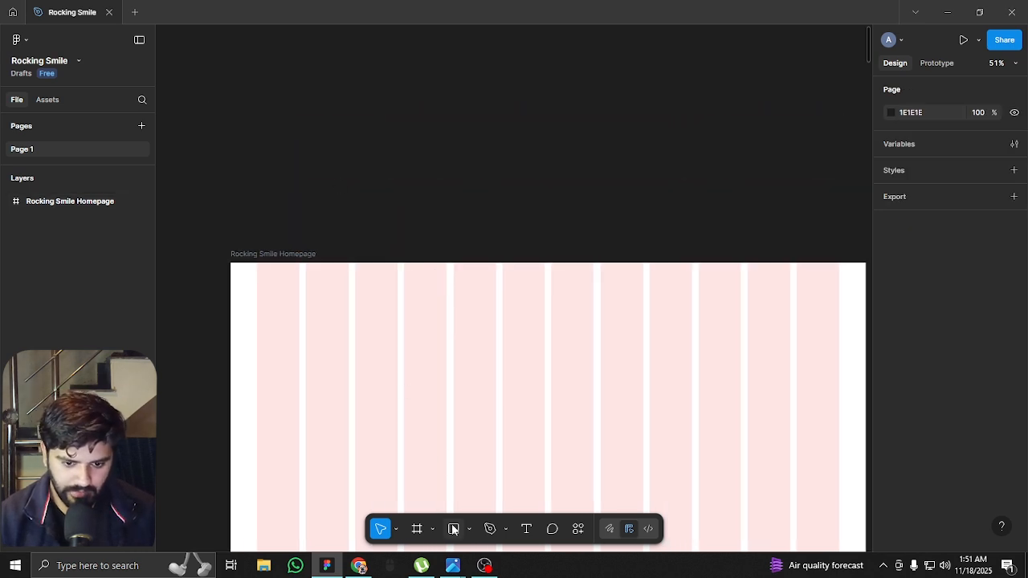
pyautogui.click(454, 528)
pyautogui.moveTo(281, 143); pyautogui.dragTo(318, 181)
pyautogui.scroll(3, 292, 144)
pyautogui.scroll(3, 291, 145)
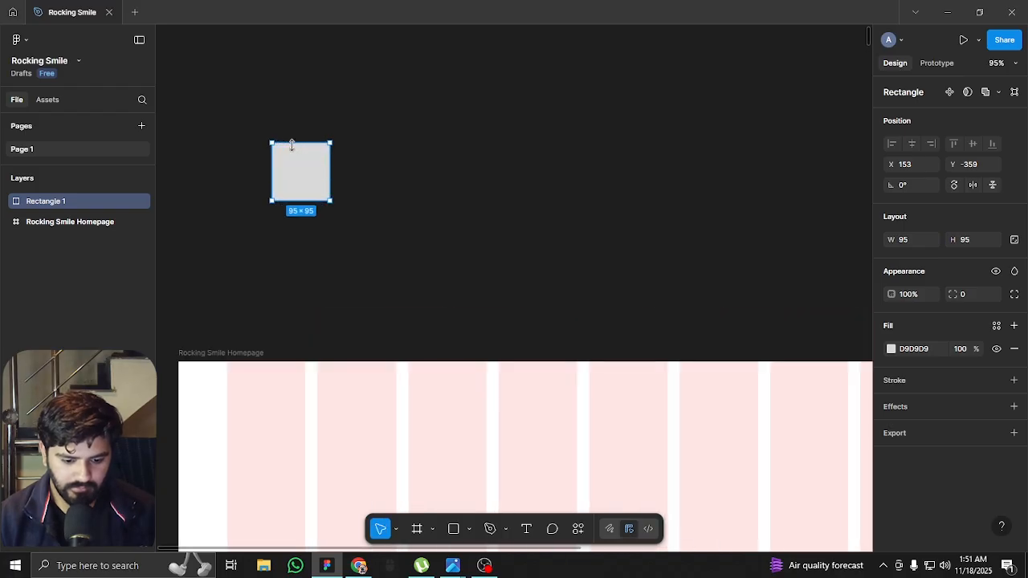
pyautogui.moveTo(298, 173); pyautogui.dragTo(363, 175)
pyautogui.hotkey('ctrl', 'd')
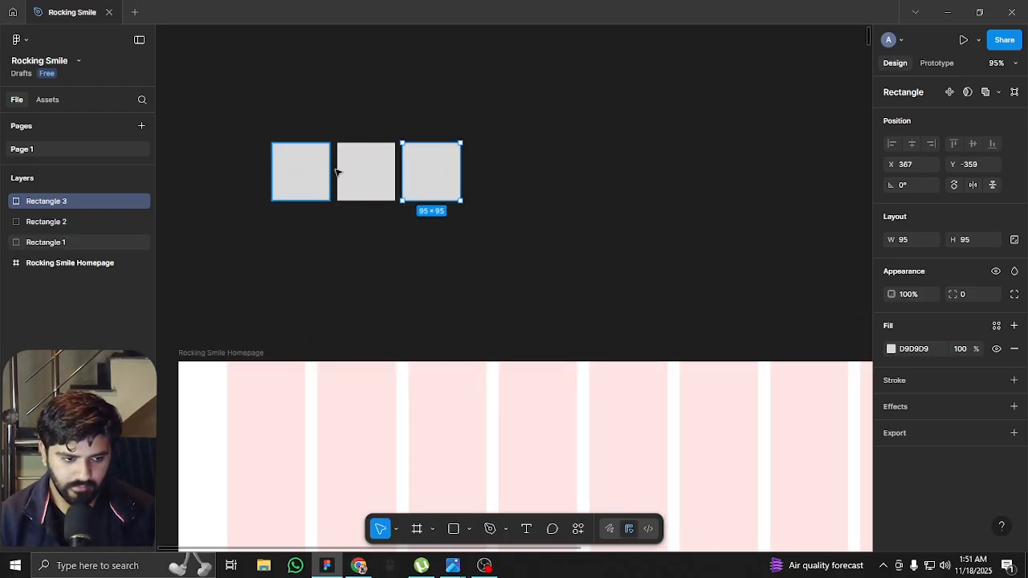
# Fill the first square of the row with black (000000)
pyautogui.click(293, 172)
pyautogui.click(891, 348)
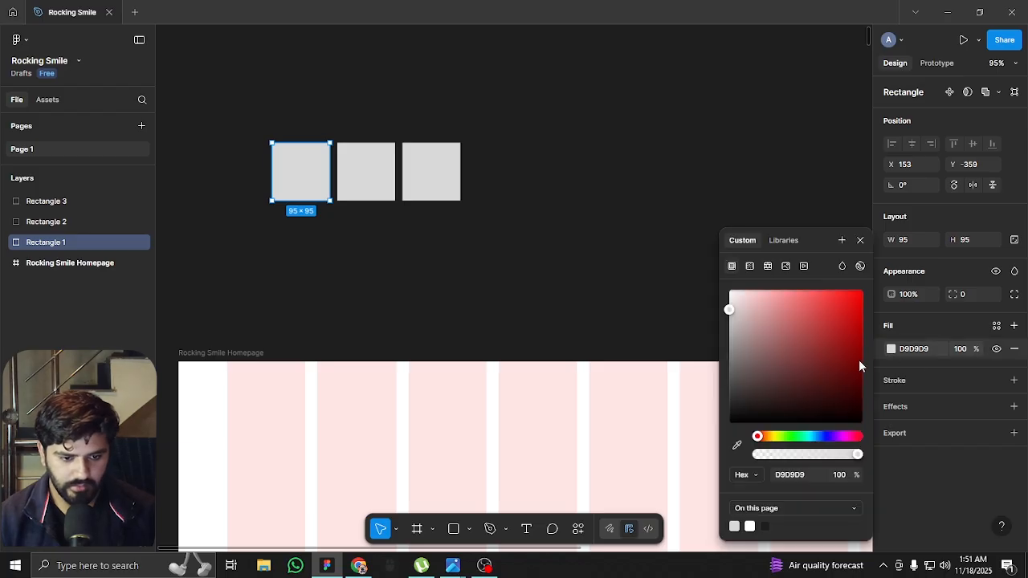
pyautogui.moveTo(858, 359); pyautogui.dragTo(647, 485)
# Fill the middle square with dark red (A60000)
pyautogui.click(379, 192)
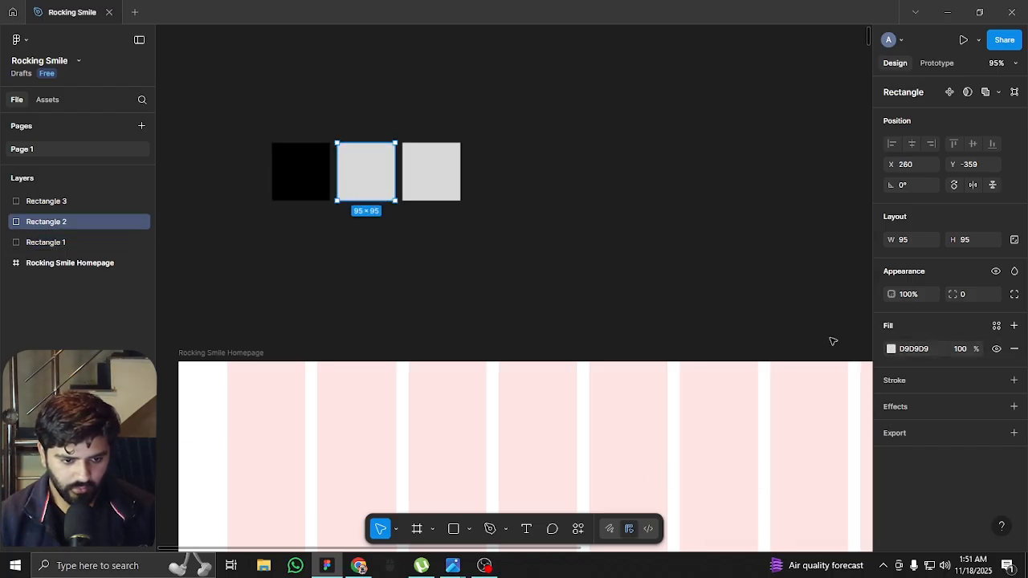
pyautogui.click(890, 349)
pyautogui.moveTo(818, 356); pyautogui.dragTo(864, 287)
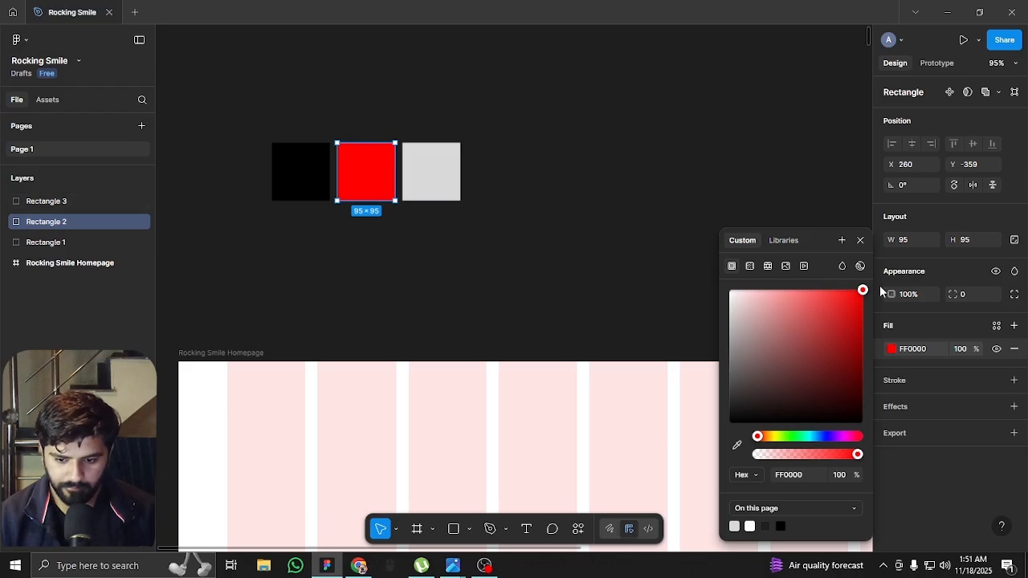
pyautogui.moveTo(863, 305); pyautogui.dragTo(873, 347)
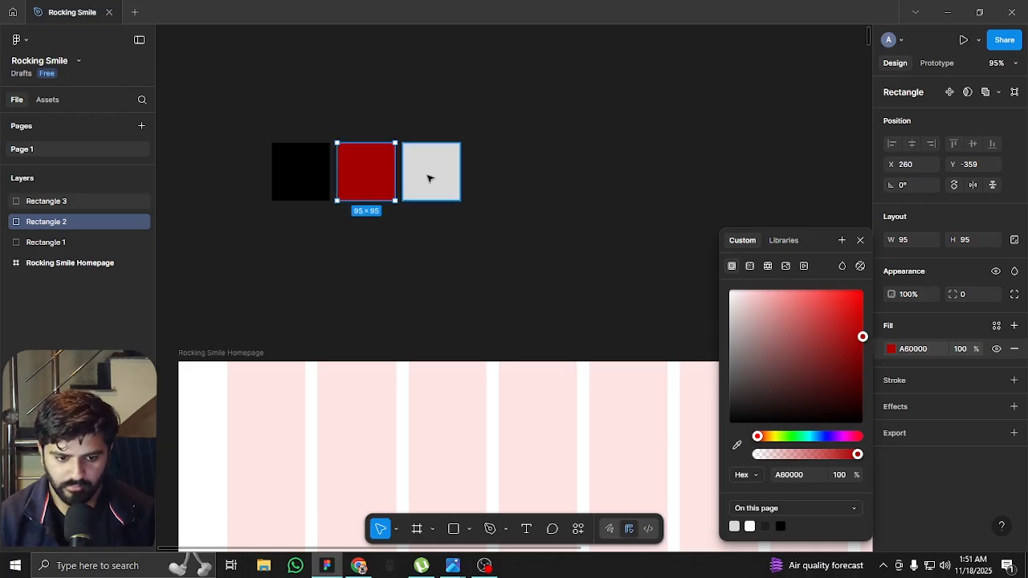
# Fill the third square with white (FFFFFF)
pyautogui.click(441, 190)
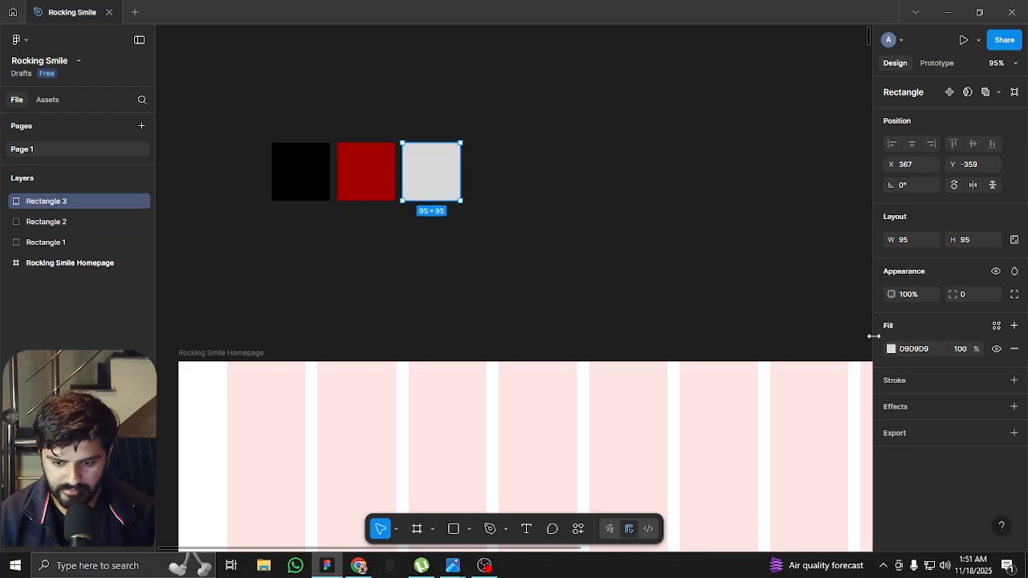
pyautogui.click(892, 349)
pyautogui.moveTo(801, 322); pyautogui.dragTo(587, 234)
pyautogui.click(586, 232)
pyautogui.moveTo(490, 123); pyautogui.dragTo(321, 190)
pyautogui.scroll(-1, 321, 191)
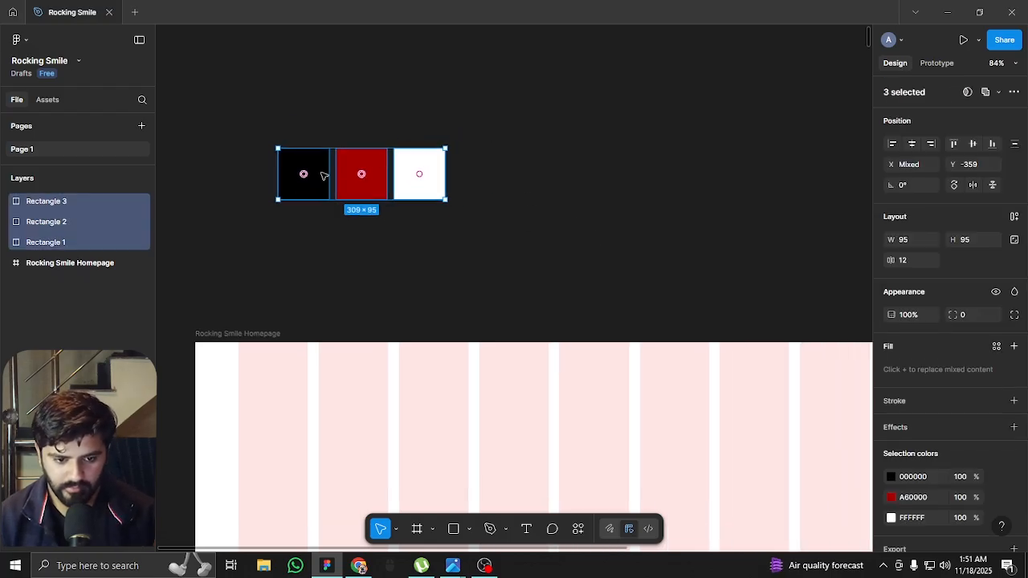
pyautogui.scroll(-2, 347, 174)
pyautogui.click(480, 168)
pyautogui.scroll(-2, 479, 167)
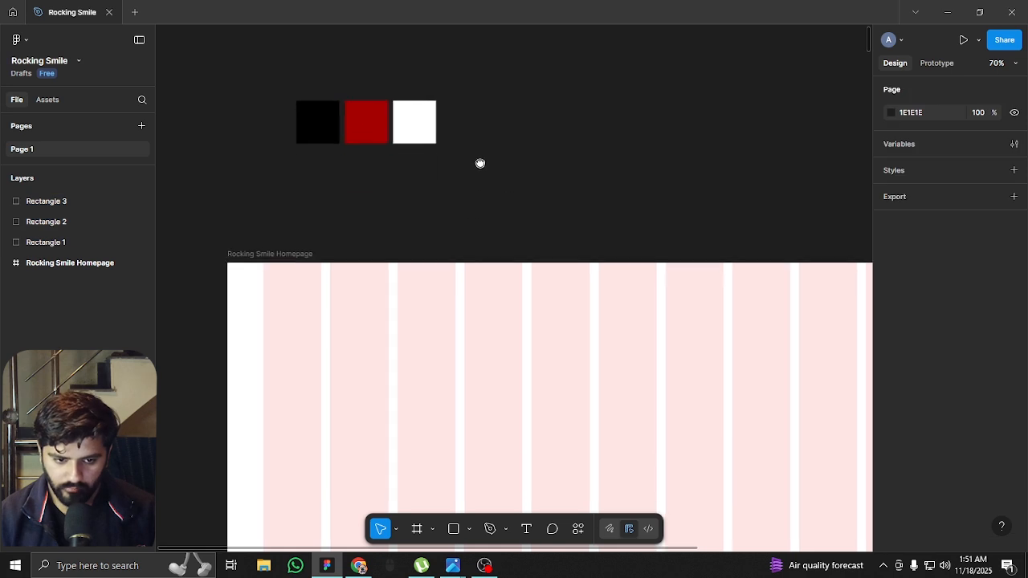
pyautogui.scroll(-3, 426, 175)
pyautogui.scroll(-3, 580, 165)
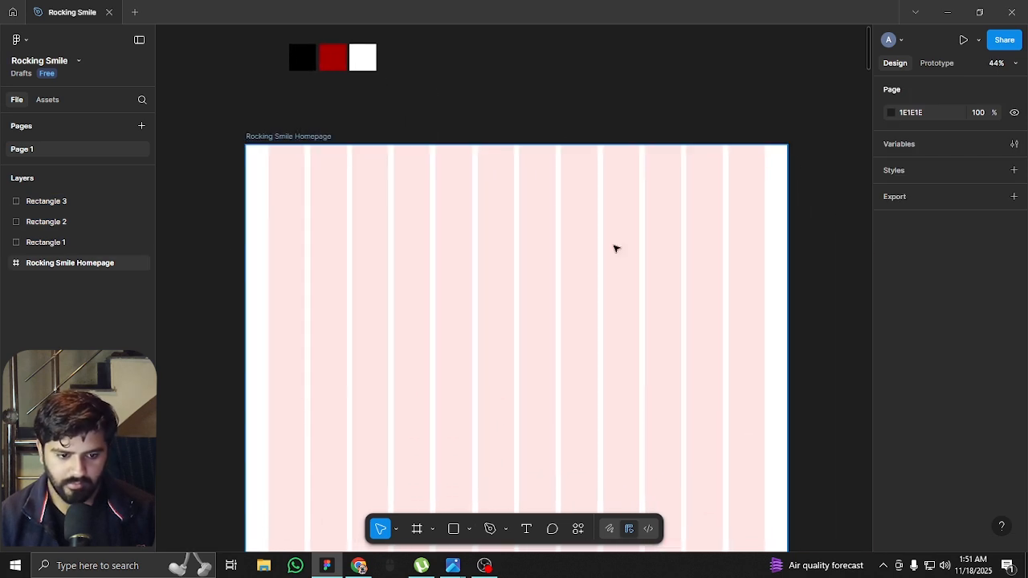
# Move the three colour squares together so they sit just above the homepage frame, aligned with its left edge
pyautogui.scroll(1, 481, 223)
pyautogui.moveTo(525, 252); pyautogui.dragTo(508, 216)
pyautogui.moveTo(432, 117); pyautogui.dragTo(422, 163)
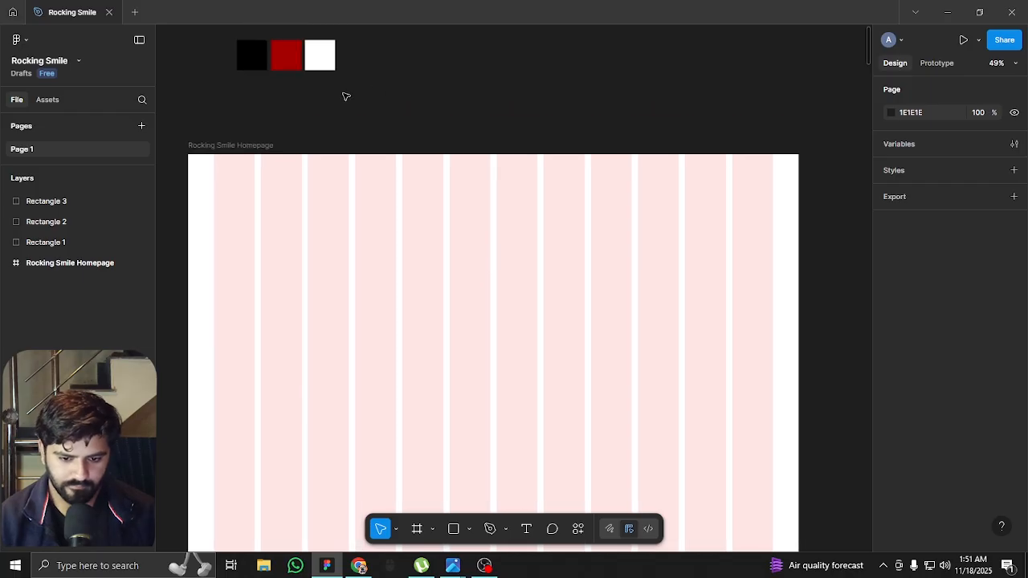
pyautogui.moveTo(349, 40); pyautogui.dragTo(233, 79)
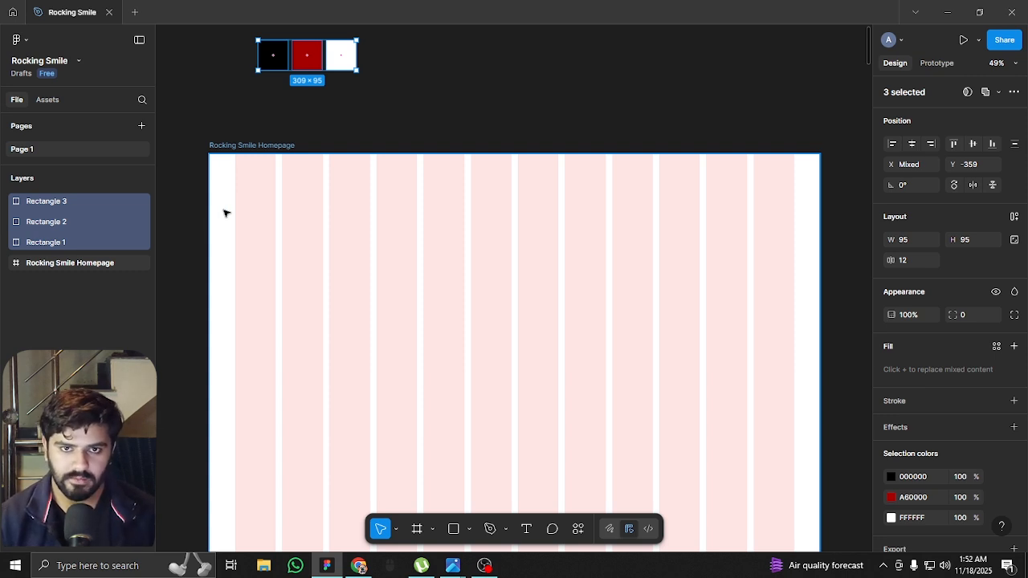
pyautogui.click(252, 125)
pyautogui.moveTo(233, 55); pyautogui.dragTo(283, 102)
pyautogui.click(329, 119)
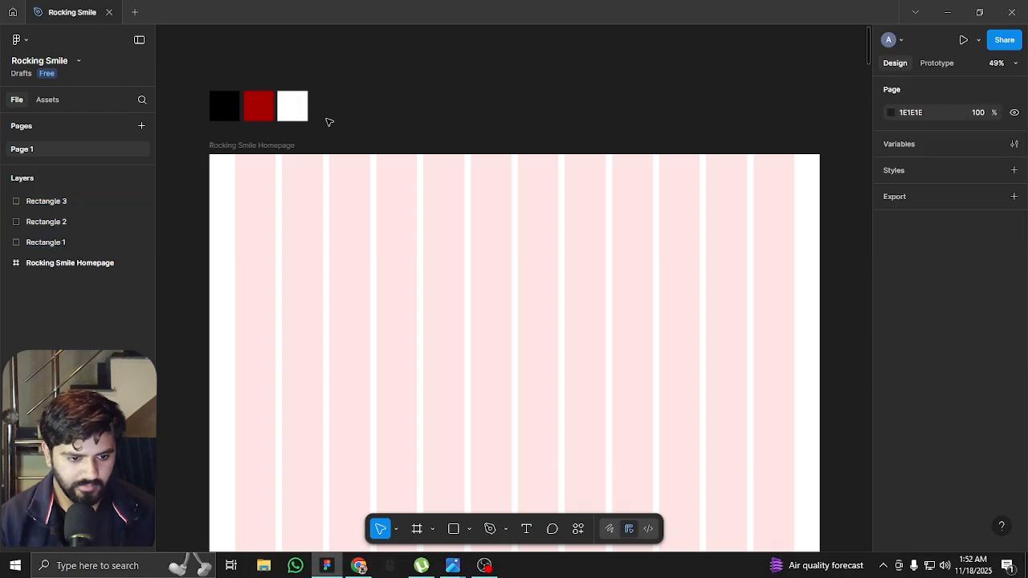
pyautogui.moveTo(399, 117)
pyautogui.mouseDown()
pyautogui.moveTo(379, 140)
pyautogui.moveTo(415, 120)
pyautogui.mouseUp()
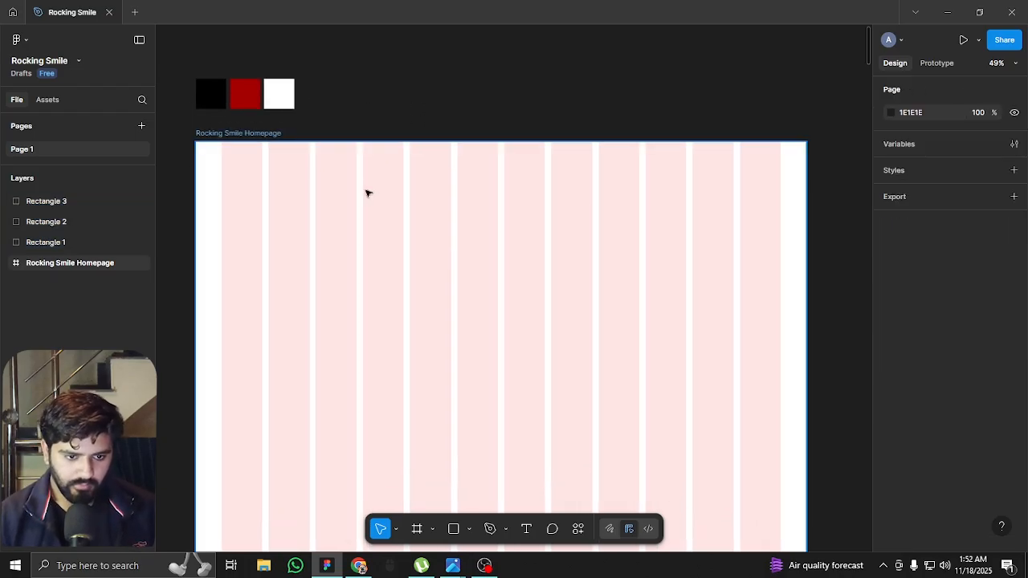
# Draw a rectangle in the homepage frame and stretch it to the frame's full 1920 width and top edge, about 611 high
pyautogui.click(453, 529)
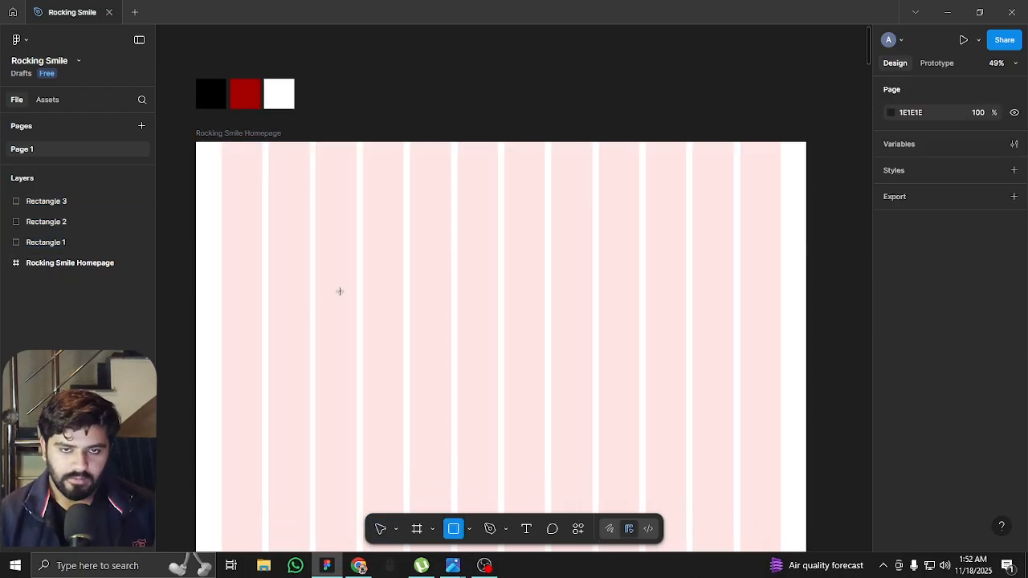
pyautogui.moveTo(252, 182); pyautogui.dragTo(608, 335)
pyautogui.moveTo(606, 280); pyautogui.dragTo(806, 273)
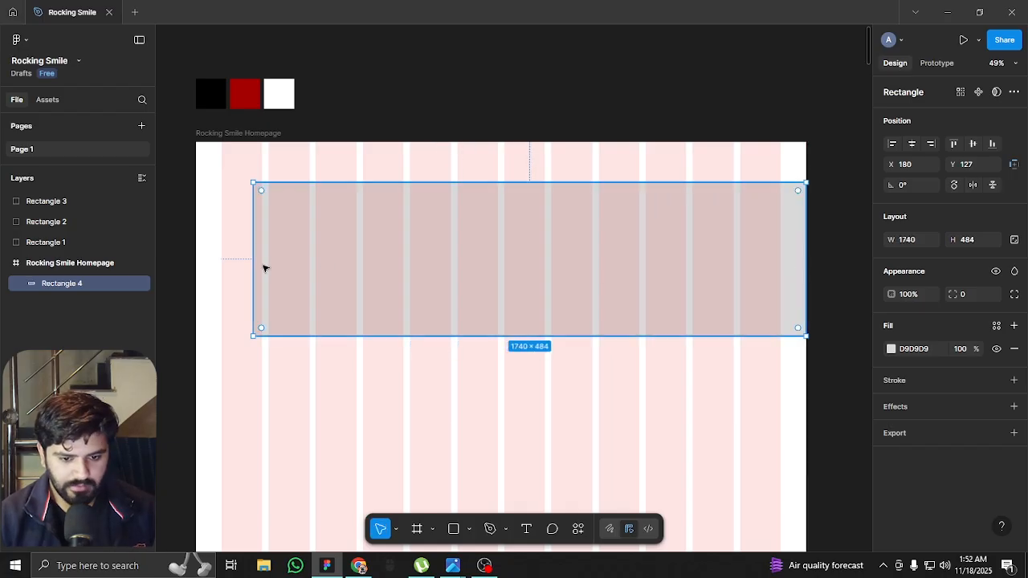
pyautogui.moveTo(253, 264); pyautogui.dragTo(195, 265)
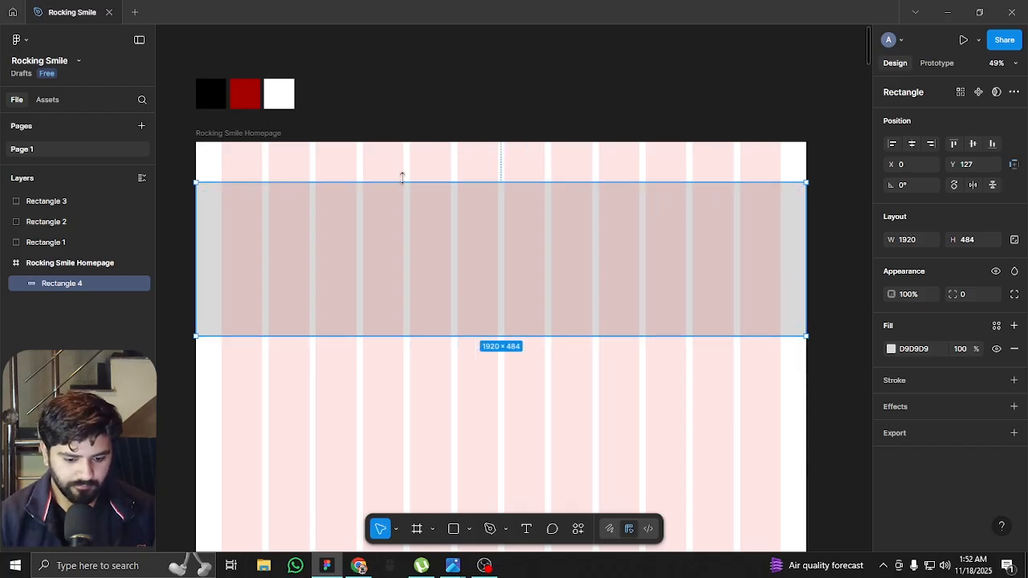
pyautogui.moveTo(402, 182); pyautogui.dragTo(413, 142)
pyautogui.scroll(-3, 441, 133)
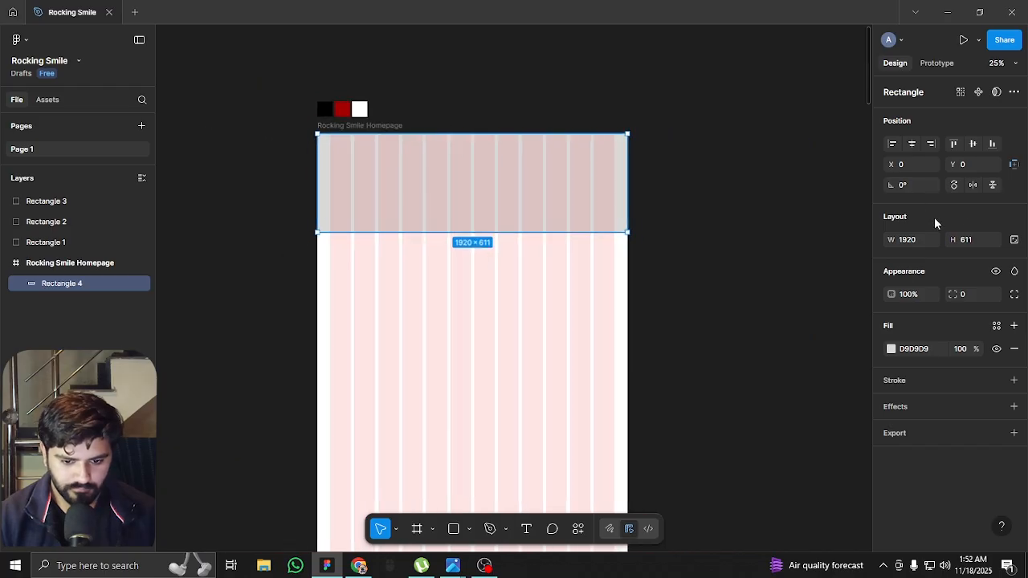
# Set the height of the full-width rectangle to 1080
pyautogui.click(970, 241)
pyautogui.write('1080')
pyautogui.press('Return')
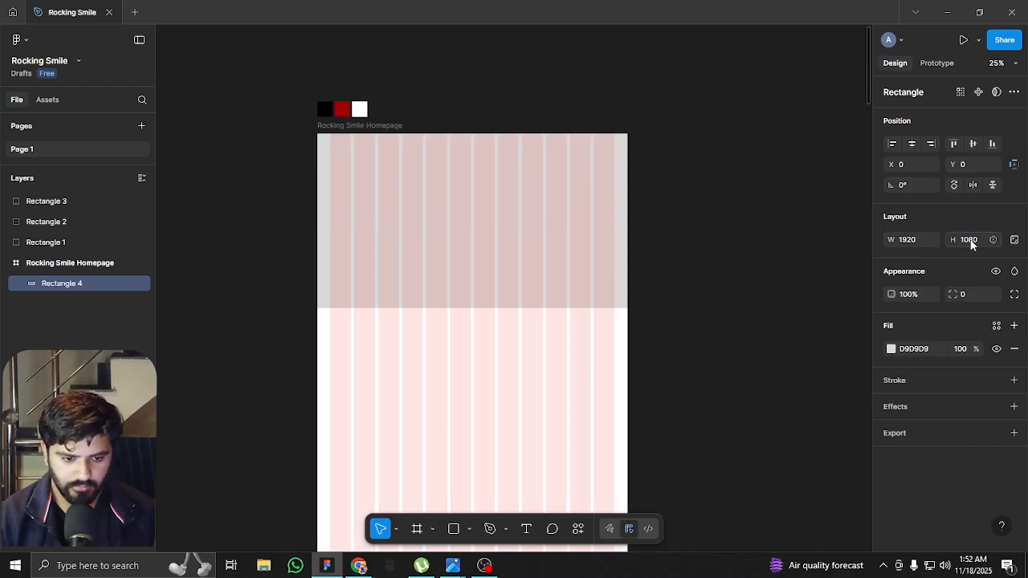
# Fill the 1920 × 1080 rectangle with black (000000) and hide the layout guides
pyautogui.scroll(2, 530, 185)
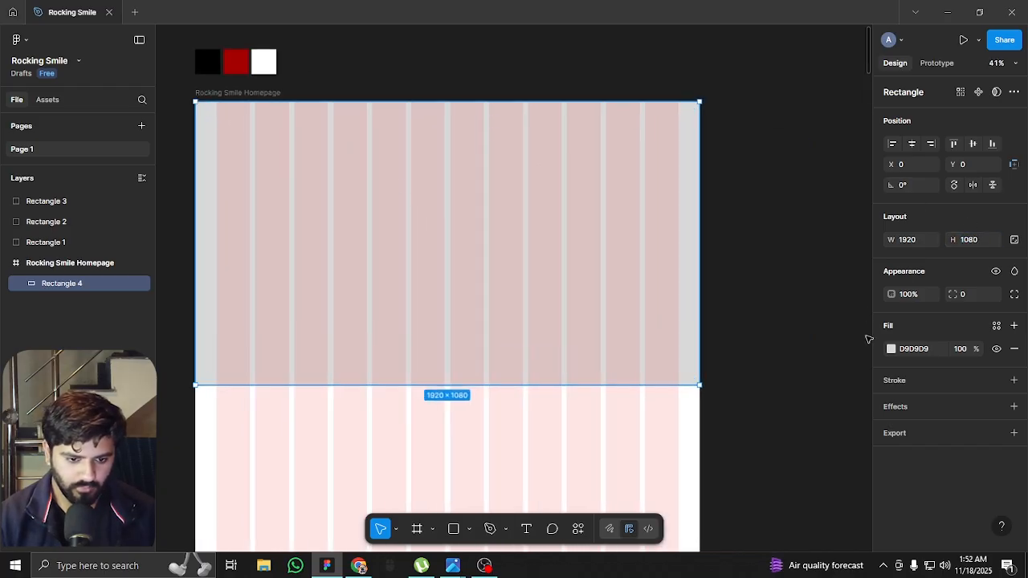
pyautogui.click(891, 350)
pyautogui.moveTo(802, 371); pyautogui.dragTo(591, 443)
pyautogui.hotkey('ctrl', 'shift', '4')
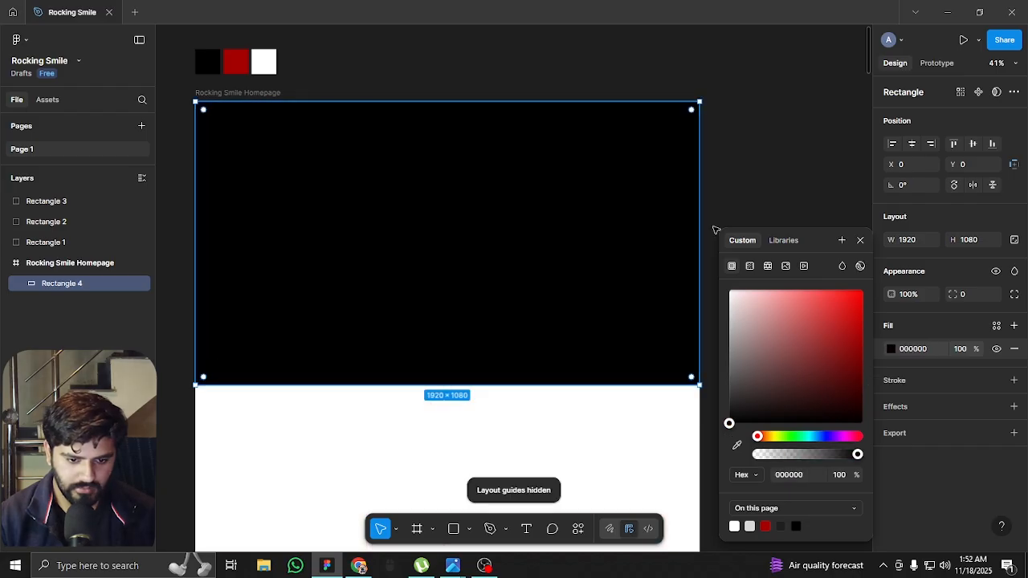
pyautogui.click(765, 183)
pyautogui.moveTo(514, 259); pyautogui.dragTo(546, 312)
pyautogui.scroll(1, 372, 286)
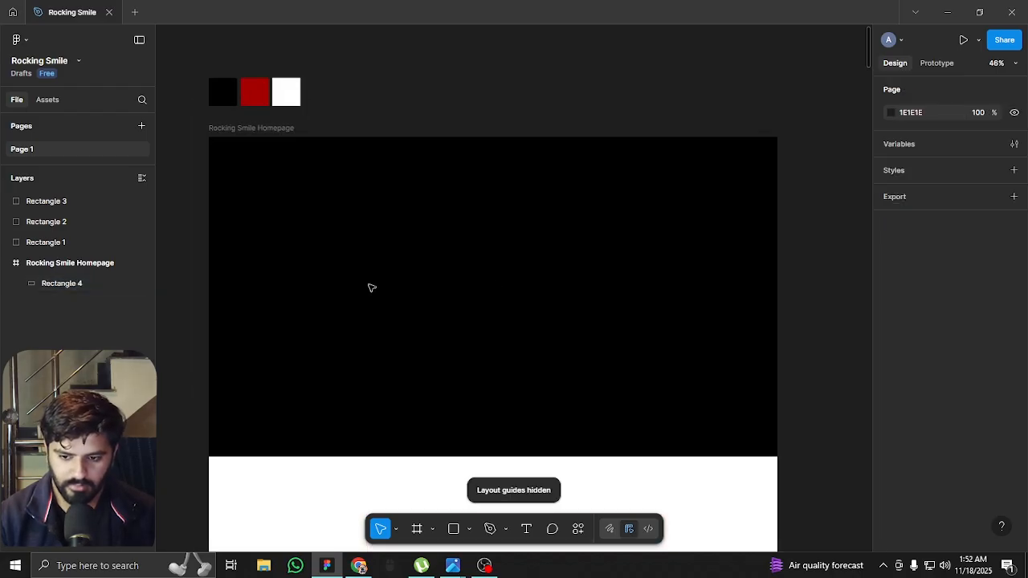
pyautogui.moveTo(461, 318); pyautogui.dragTo(516, 299)
pyautogui.scroll(1, 626, 241)
pyautogui.moveTo(666, 233); pyautogui.dragTo(615, 278)
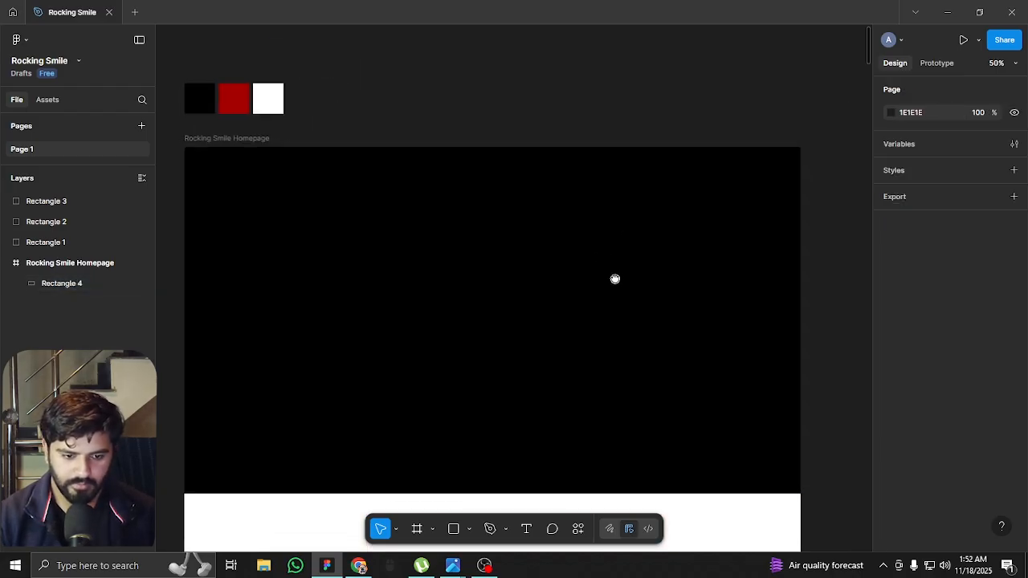
pyautogui.moveTo(536, 284); pyautogui.dragTo(537, 249)
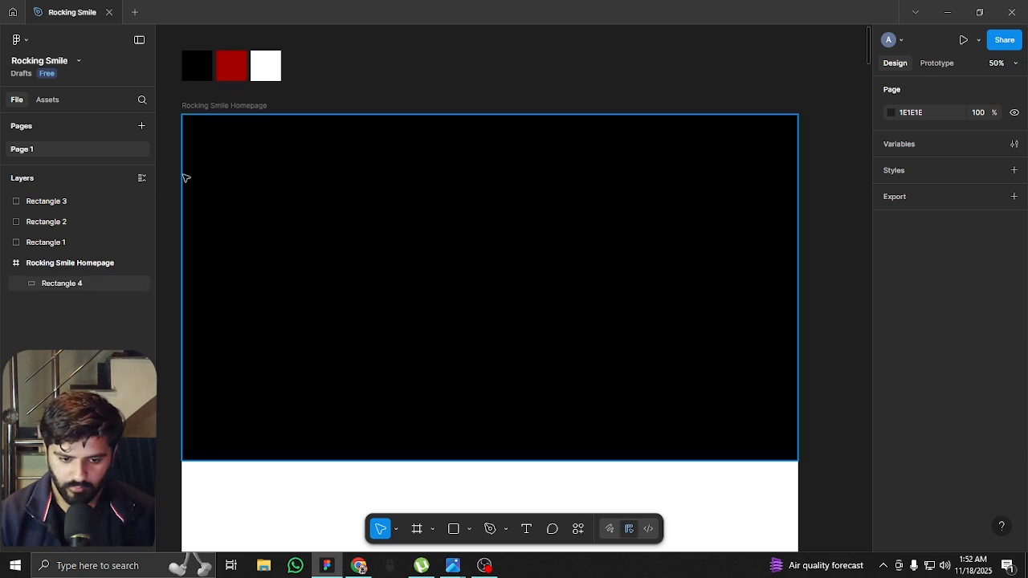
pyautogui.scroll(3, 177, 78)
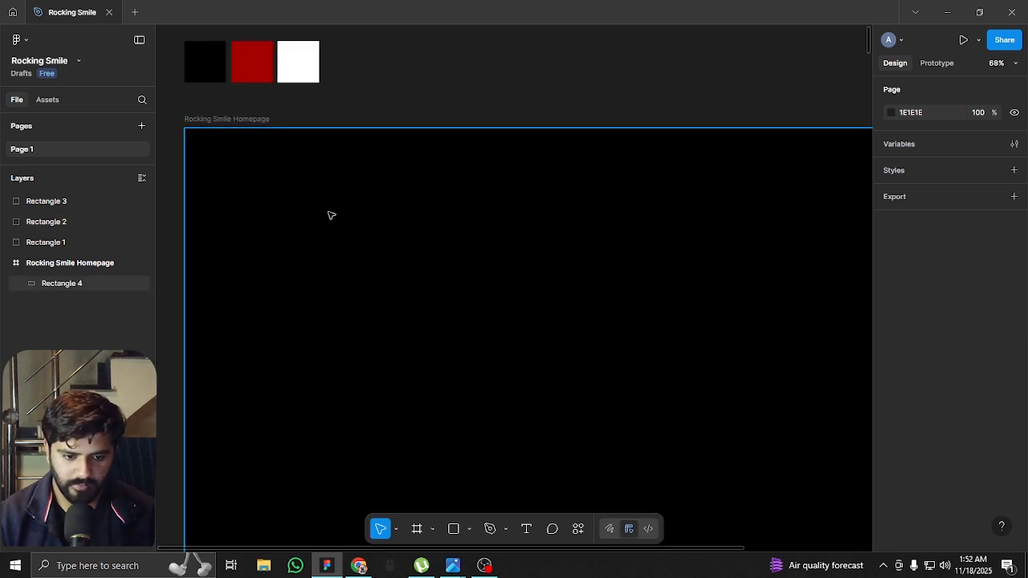
pyautogui.scroll(-3, 336, 199)
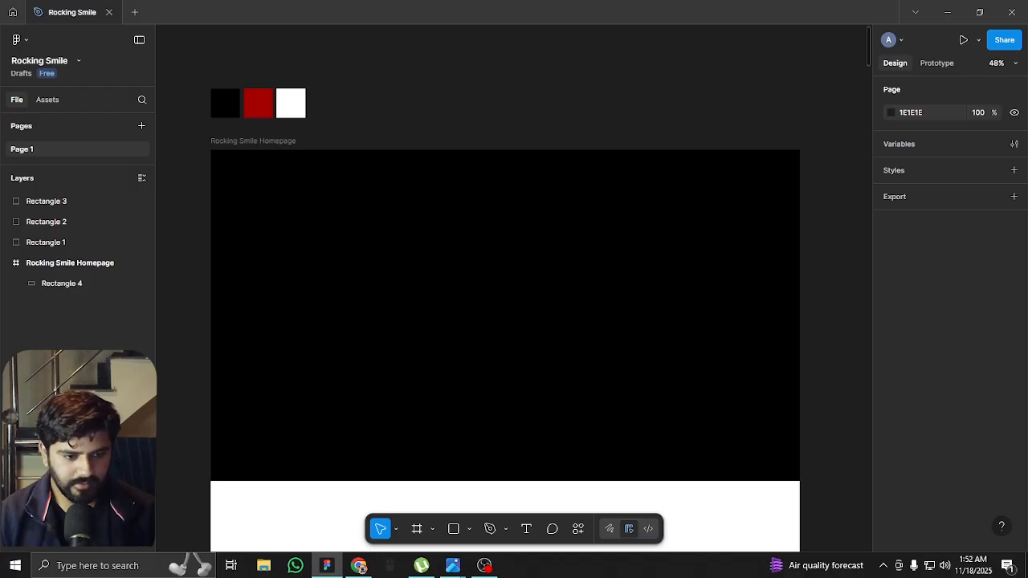
pyautogui.hotkey('alt', 'Tab')
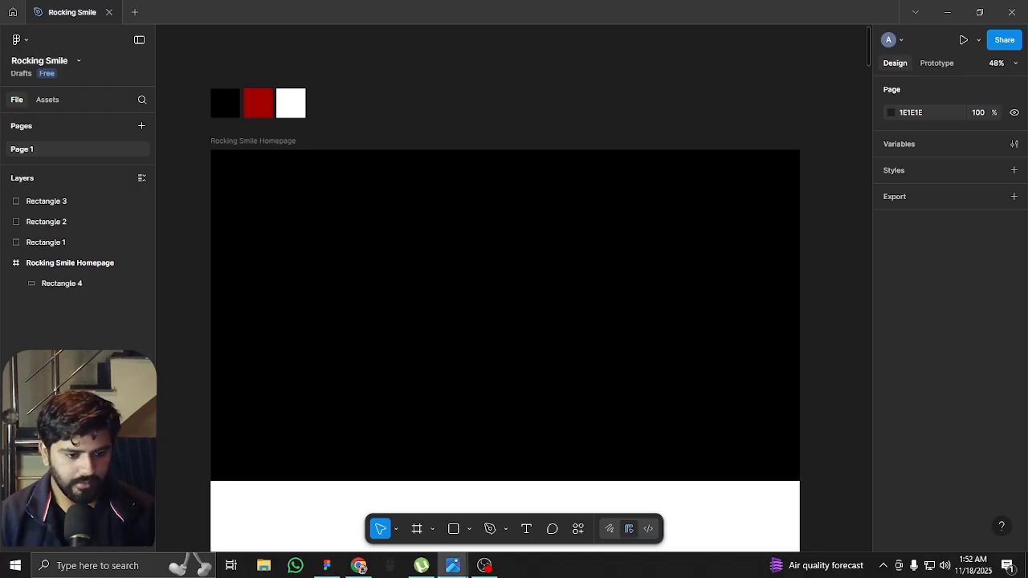
pyautogui.click(433, 120)
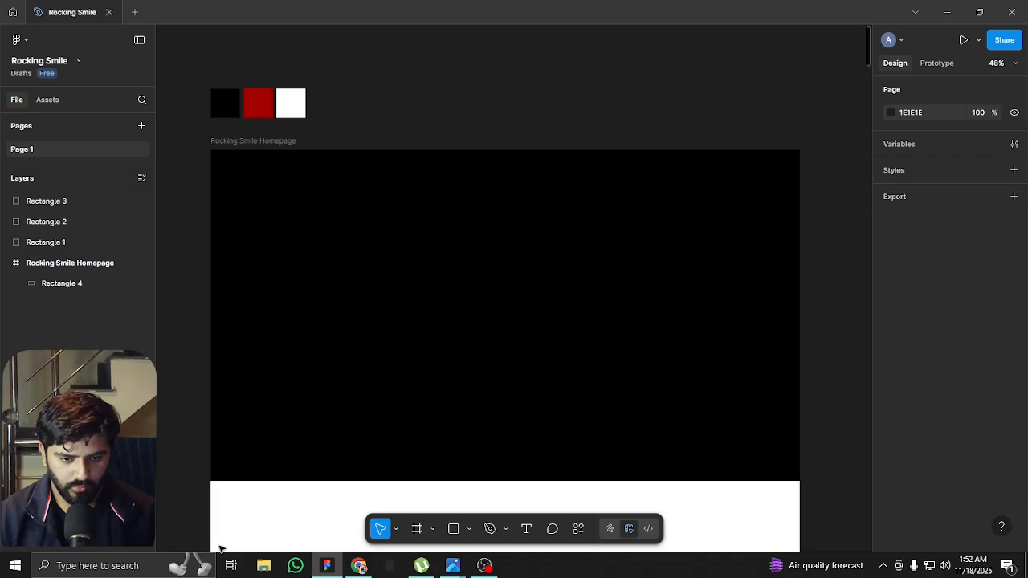
# Launch Adobe Photoshop CC 2019 from the system search
pyautogui.click(121, 566)
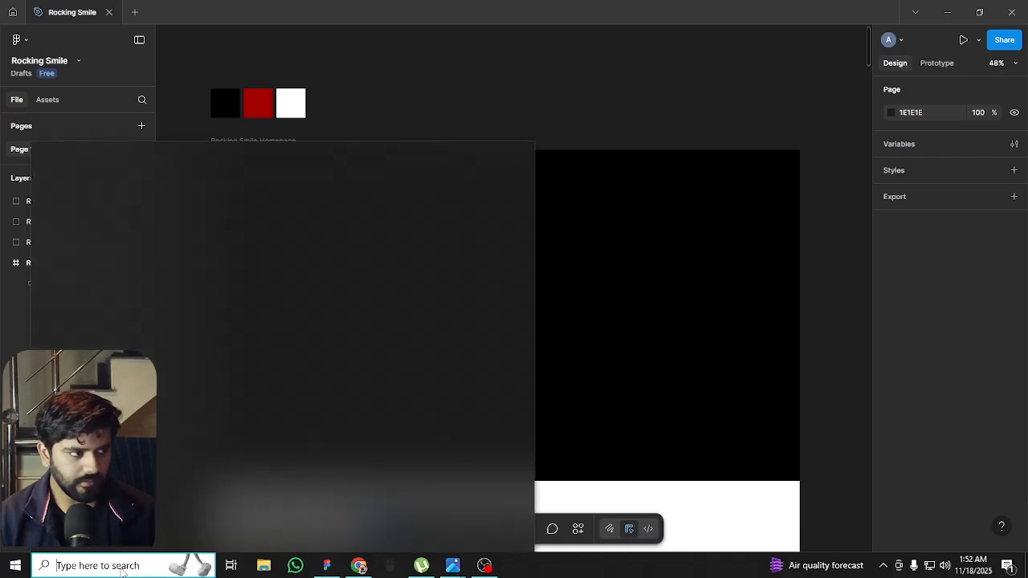
pyautogui.write('phto')
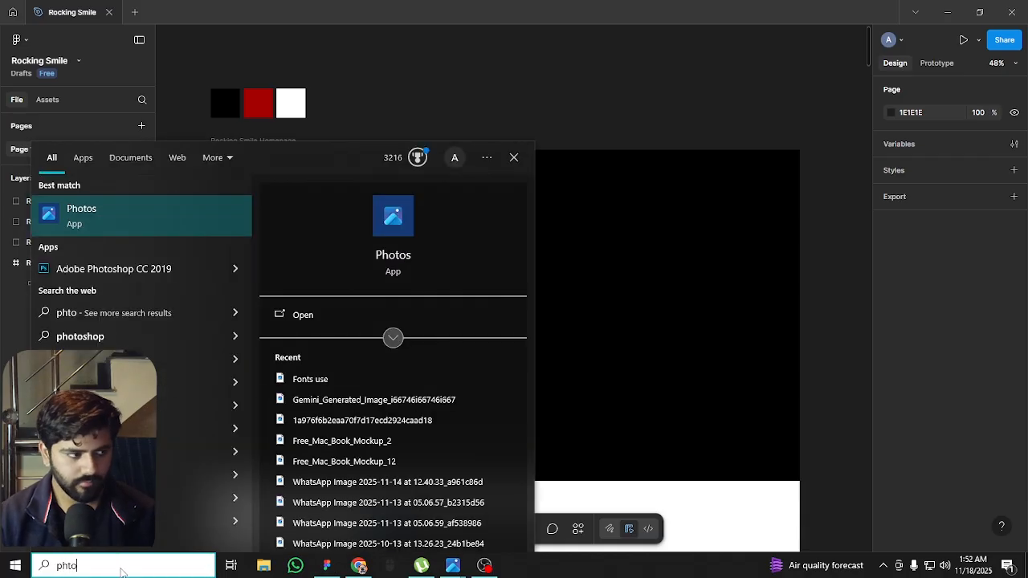
pyautogui.press('BackSpace')
pyautogui.write('ot')
pyautogui.press('Return')
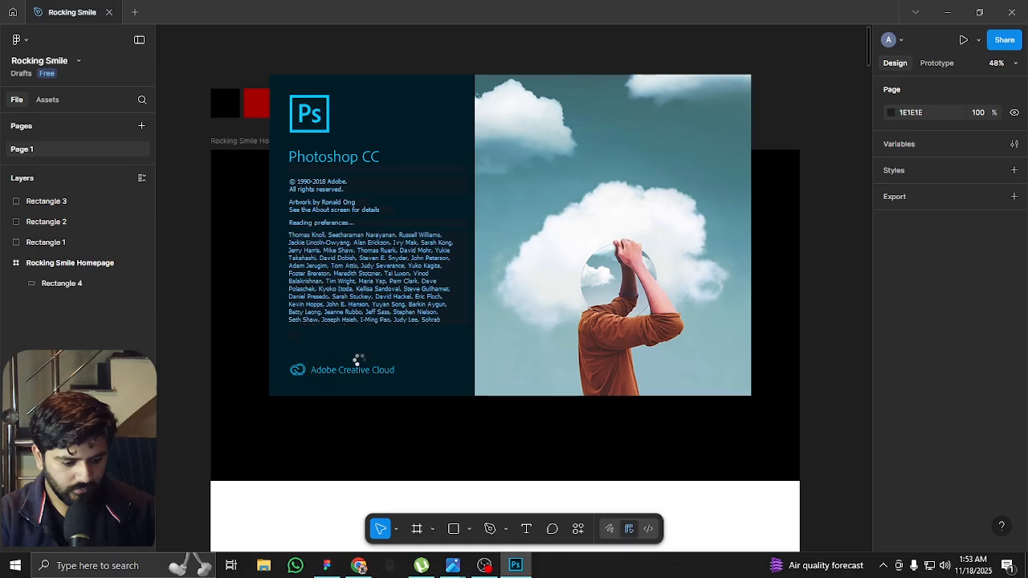
pyautogui.click(195, 308)
# Switch to Chrome and search Google Images for "rocking hand icon"
pyautogui.click(363, 566)
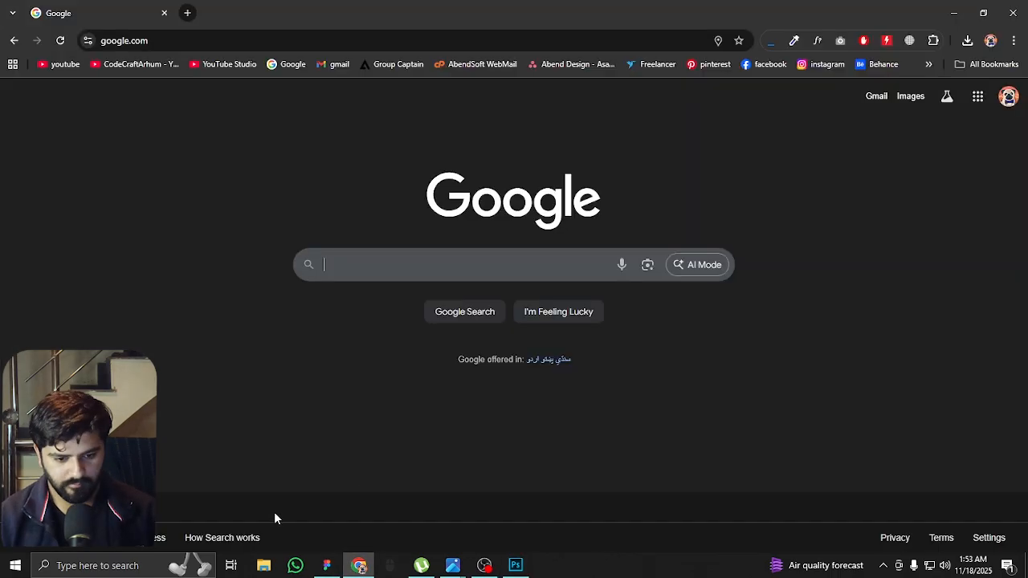
pyautogui.click(912, 98)
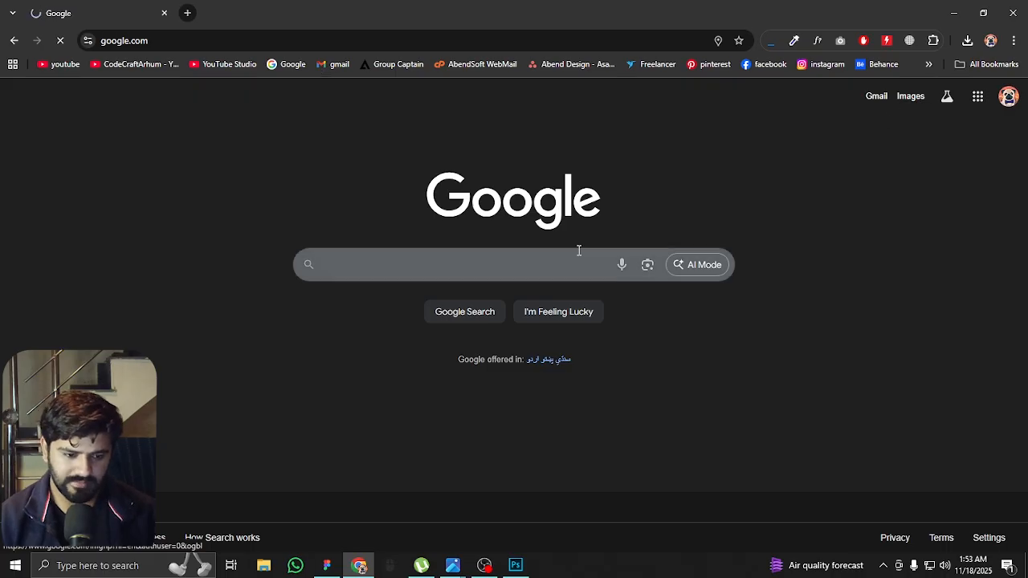
pyautogui.click(517, 264)
pyautogui.write('rocking hand ')
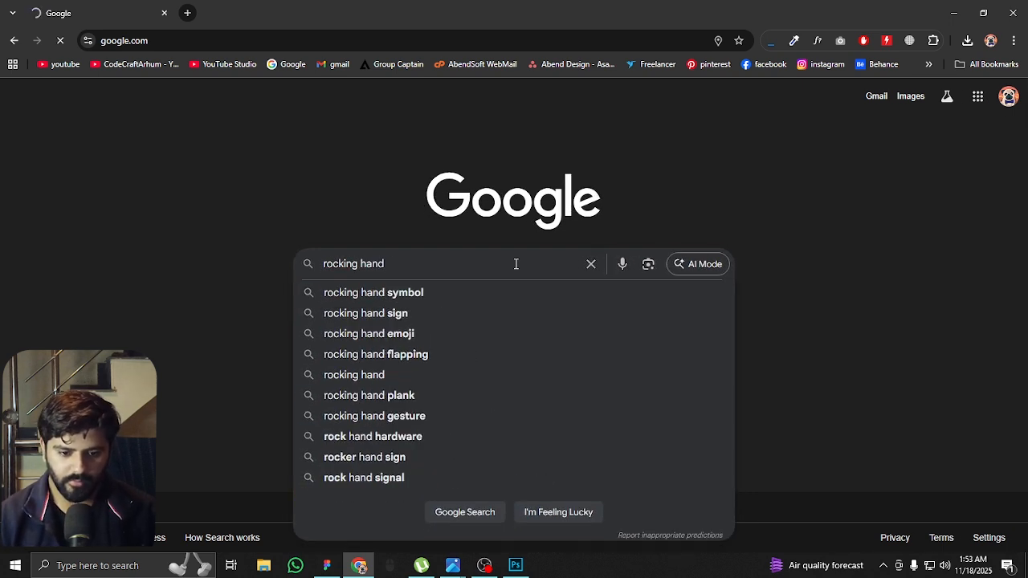
pyautogui.write('icon')
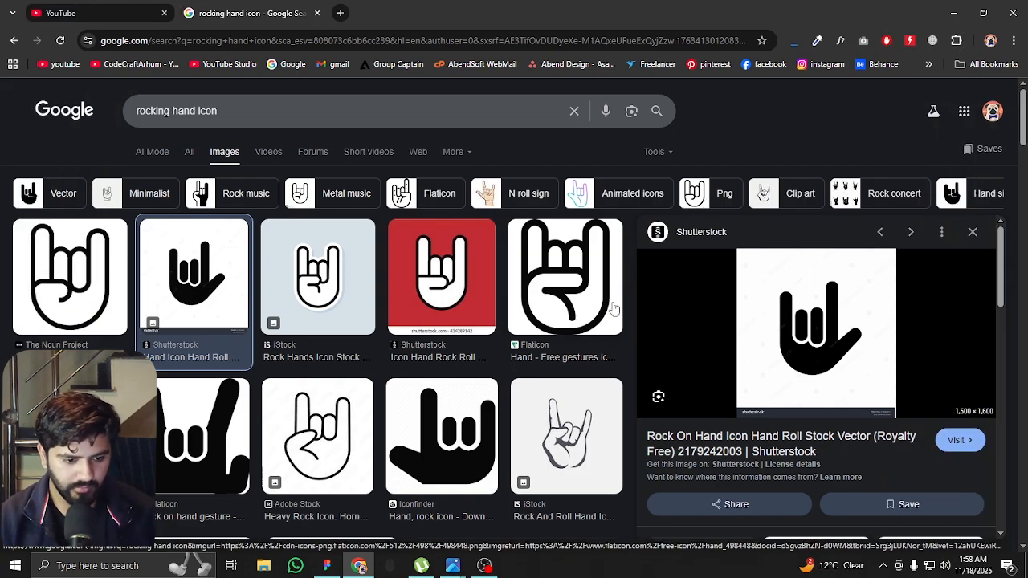
# Copy the black hand image from the Shutterstock result into the Figma canvas and place it beyond the homepage frame's upper right
pyautogui.rightClick(810, 294)
pyautogui.click(736, 436)
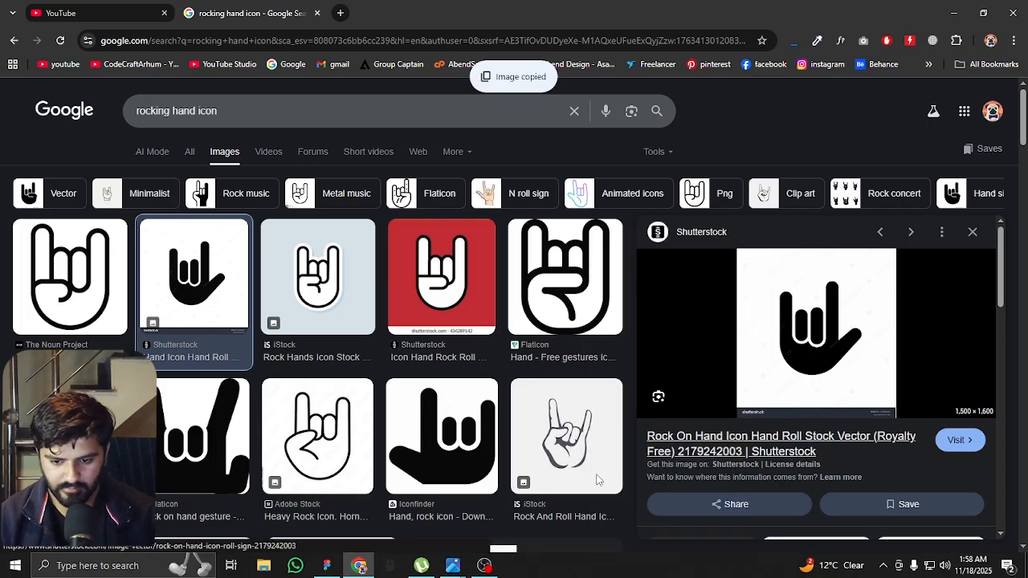
pyautogui.click(326, 565)
pyautogui.hotkey('ctrl', 'v')
pyautogui.scroll(-5, 530, 301)
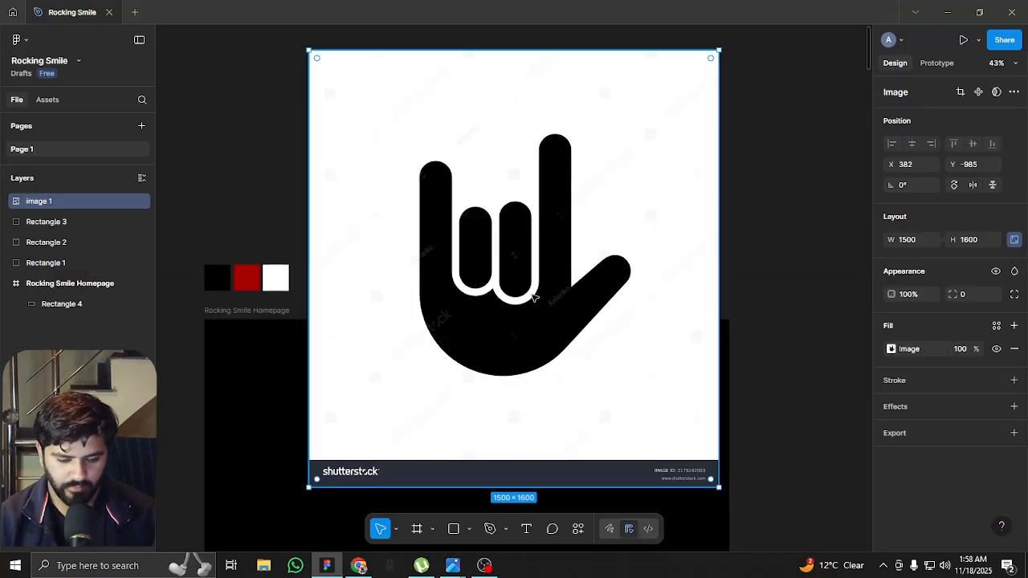
pyautogui.moveTo(593, 298); pyautogui.dragTo(614, 271)
pyautogui.moveTo(554, 304); pyautogui.dragTo(618, 295)
# With the Pen tool, trace the hand from the thumb's base over the tall finger and along the curved gap beneath the two folded fingers
pyautogui.scroll(2, 629, 277)
pyautogui.scroll(5, 601, 197)
pyautogui.moveTo(669, 380); pyautogui.dragTo(649, 264)
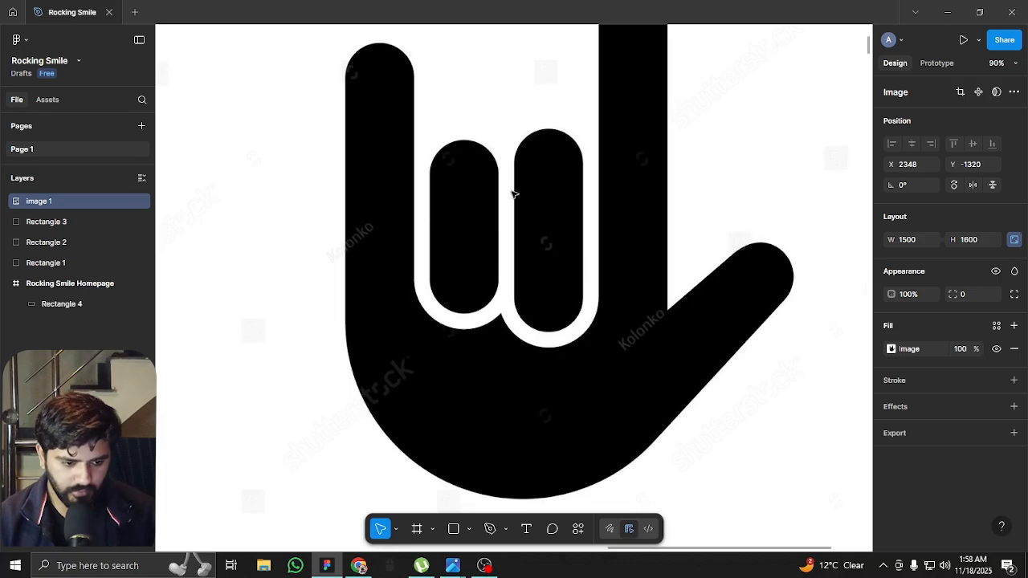
pyautogui.moveTo(546, 137); pyautogui.dragTo(547, 209)
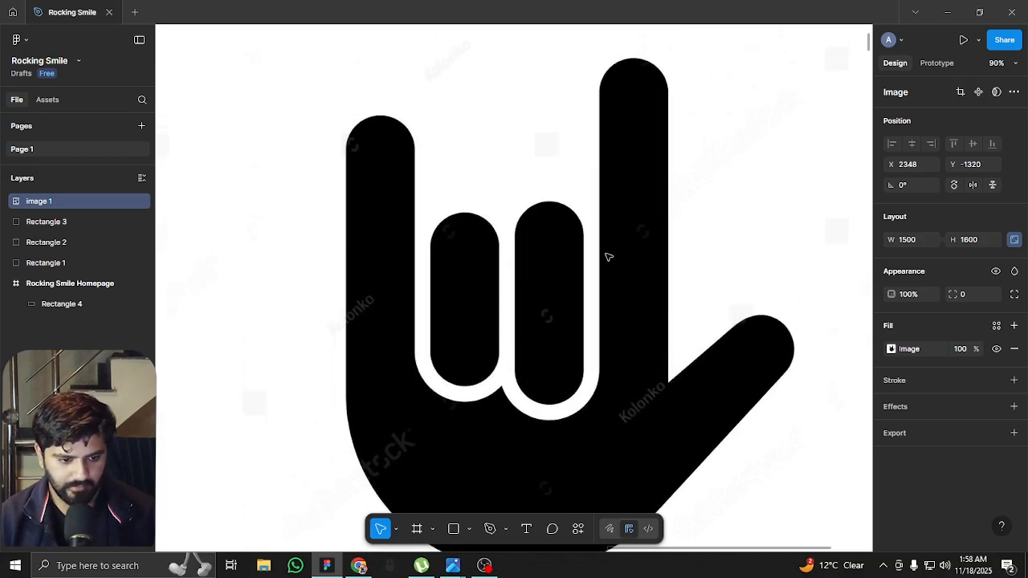
pyautogui.press('p')
pyautogui.click(665, 386)
pyautogui.moveTo(666, 104); pyautogui.dragTo(666, 55)
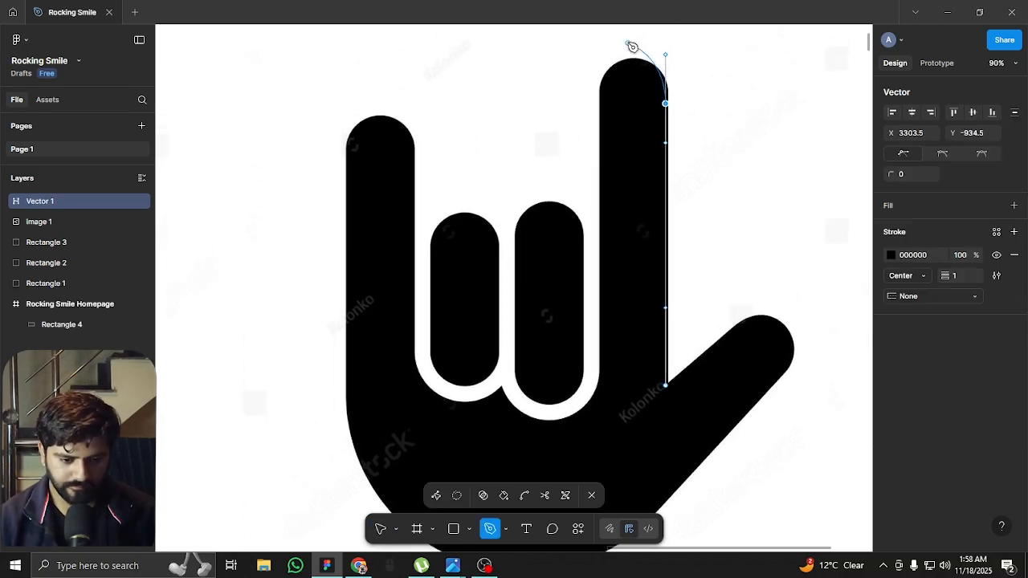
pyautogui.scroll(2, 633, 45)
pyautogui.moveTo(552, 197); pyautogui.dragTo(548, 306)
pyautogui.scroll(-10, 549, 306)
pyautogui.moveTo(499, 280); pyautogui.dragTo(434, 156)
pyautogui.scroll(2, 434, 155)
pyautogui.hscroll(-3, 435, 156)
pyautogui.moveTo(446, 318)
pyautogui.mouseDown()
pyautogui.moveTo(428, 159)
pyautogui.moveTo(409, 120)
pyautogui.moveTo(396, 170)
pyautogui.moveTo(406, 168)
pyautogui.moveTo(448, 318)
pyautogui.mouseUp()
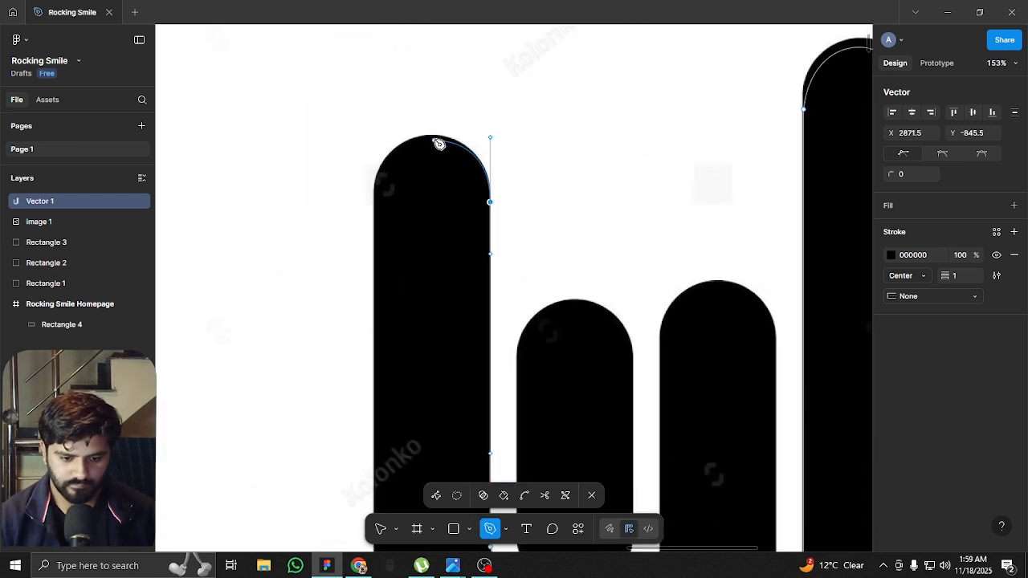
# Continue the path around the rounded tip of the little finger and down the hand's outer left side
pyautogui.moveTo(426, 136); pyautogui.dragTo(410, 139)
pyautogui.hotkey('ctrl', 'z')
pyautogui.moveTo(374, 189); pyautogui.dragTo(348, 279)
pyautogui.click(374, 189)
pyautogui.moveTo(409, 312); pyautogui.dragTo(431, 32)
pyautogui.scroll(-3, 400, 219)
# Continue the path along the curved palm and around the thumb's tip, then close it at the thumb's base
pyautogui.moveTo(577, 382); pyautogui.dragTo(746, 416)
pyautogui.hotkey('ctrl', 'z')
pyautogui.moveTo(502, 361); pyautogui.dragTo(595, 422)
pyautogui.moveTo(743, 317); pyautogui.dragTo(704, 286)
pyautogui.scroll(3, 699, 281)
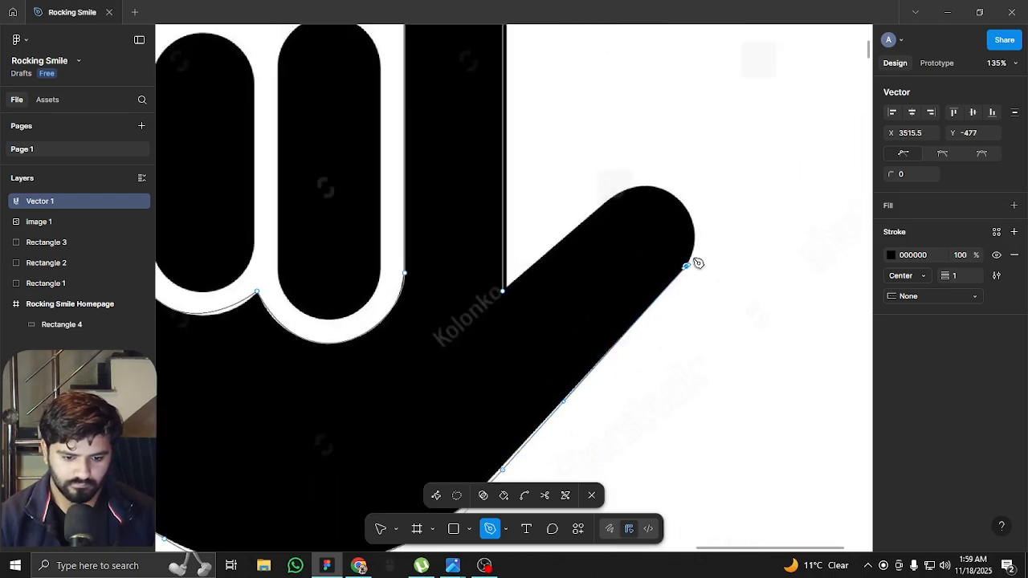
pyautogui.moveTo(615, 195); pyautogui.dragTo(580, 219)
pyautogui.click(504, 291)
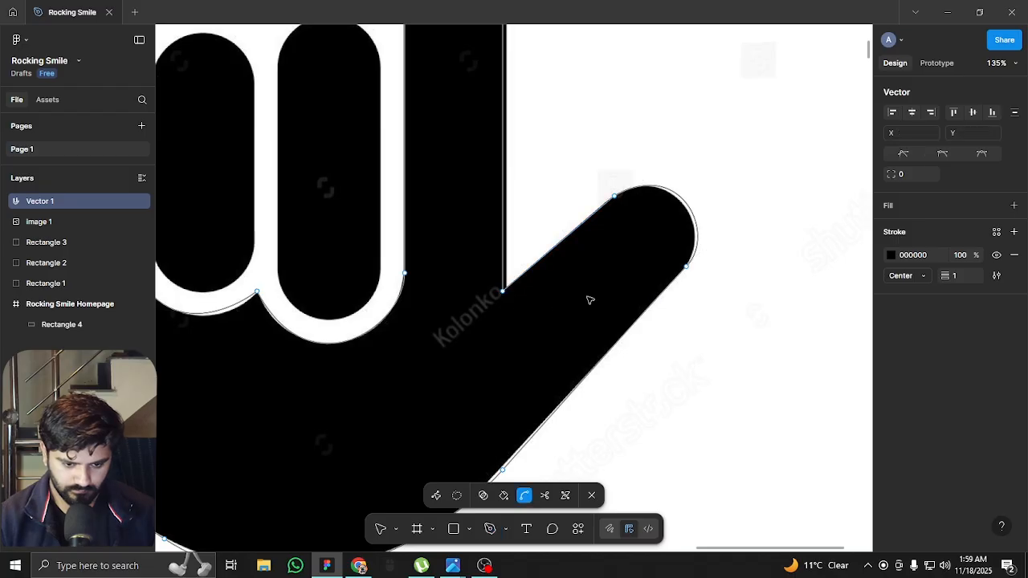
pyautogui.scroll(-4, 586, 298)
pyautogui.press('Escape')
# Fill the traced hand shape with black and remove its stroke
pyautogui.click(1013, 328)
pyautogui.click(890, 351)
pyautogui.moveTo(771, 345); pyautogui.dragTo(682, 473)
pyautogui.click(1015, 407)
pyautogui.click(691, 305)
# Draw a rectangle 122 wide over the taller folded finger, fit its edges and fully round its corners to a radius of 61
pyautogui.scroll(5, 440, 205)
pyautogui.click(454, 528)
pyautogui.moveTo(431, 116)
pyautogui.mouseDown()
pyautogui.moveTo(523, 438)
pyautogui.moveTo(528, 426)
pyautogui.mouseUp()
pyautogui.moveTo(431, 274); pyautogui.dragTo(407, 274)
pyautogui.moveTo(466, 116); pyautogui.dragTo(466, 83)
pyautogui.moveTo(469, 426); pyautogui.dragTo(469, 432)
pyautogui.moveTo(414, 424); pyautogui.dragTo(455, 319)
# Duplicate the rounded rectangle onto the shorter folded finger, leaving a gap of 26, and fit its height to that finger
pyautogui.moveTo(480, 203); pyautogui.dragTo(333, 201)
pyautogui.moveTo(314, 83); pyautogui.dragTo(314, 102)
pyautogui.moveTo(312, 414); pyautogui.dragTo(312, 403)
# Fill both rounded finger rectangles with black (000000)
pyautogui.keyDown('shift'); pyautogui.click(459, 345); pyautogui.keyUp('shift')
pyautogui.click(890, 369)
pyautogui.moveTo(763, 353); pyautogui.dragTo(707, 457)
# Delete the Shutterstock reference image behind the traced hand
pyautogui.scroll(-5, 522, 309)
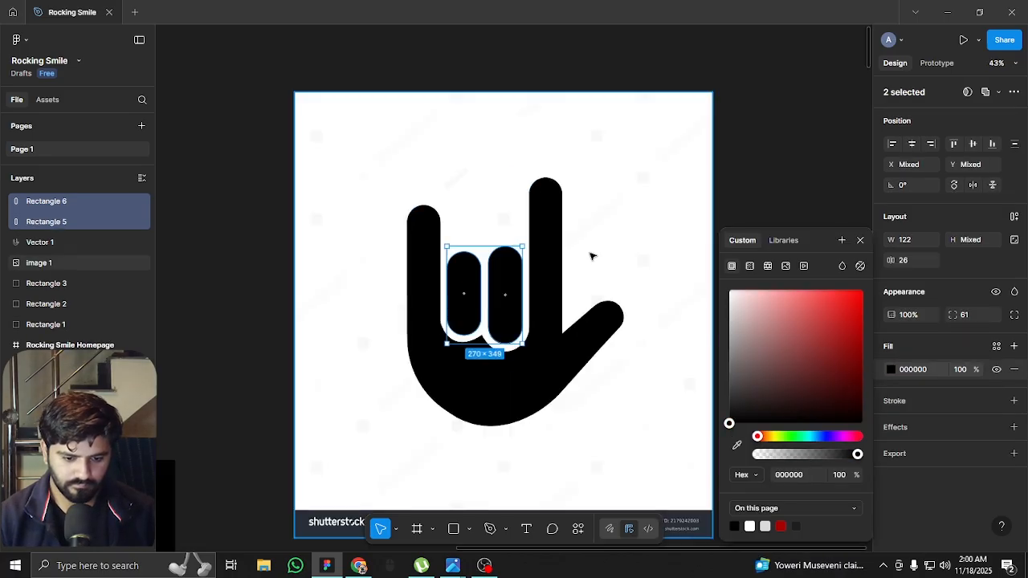
pyautogui.click(594, 385)
pyautogui.press('Delete')
pyautogui.scroll(3, 576, 380)
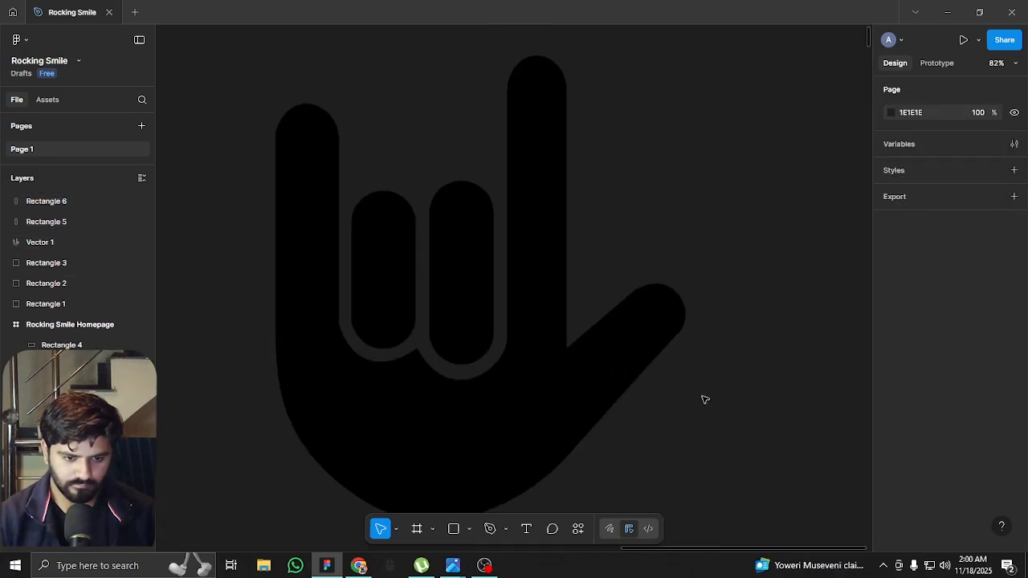
# Add a two-line text reading ROCKING; SMILES in the empty canvas area to the right of the traced hand
pyautogui.scroll(-4, 704, 400)
pyautogui.moveTo(773, 433); pyautogui.dragTo(551, 353)
pyautogui.scroll(-4, 569, 329)
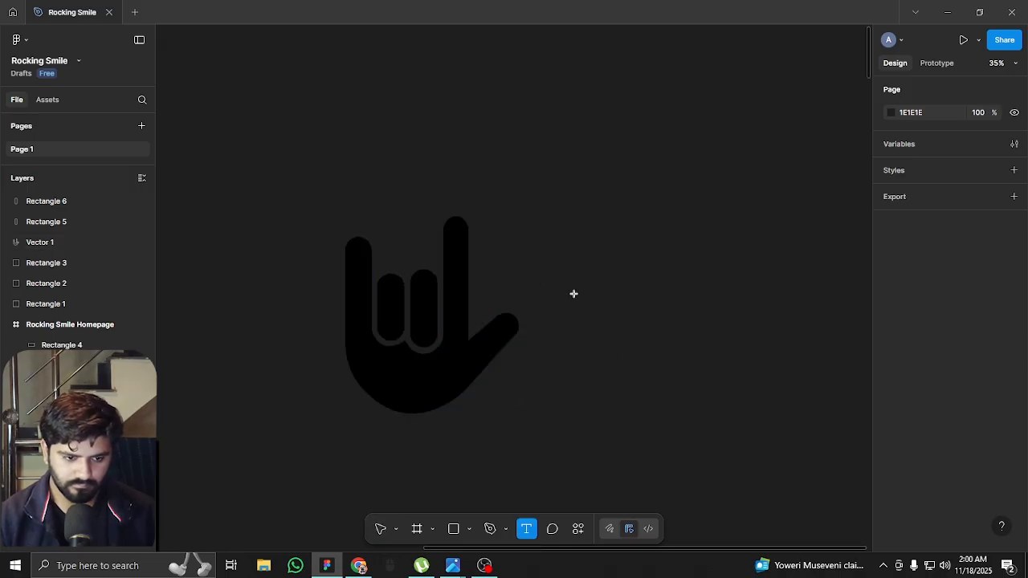
pyautogui.click(583, 296)
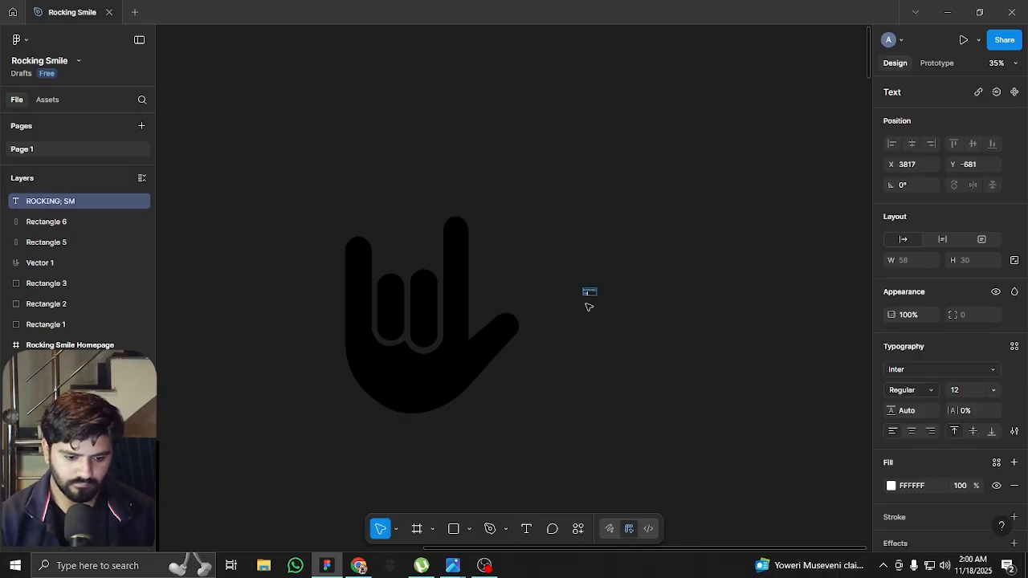
# Enlarge the ROCKING; SMILES text to a font size of 172
pyautogui.click(965, 390)
pyautogui.write('42')
pyautogui.press('Return')
pyautogui.hotkey('shift', 'Up')
pyautogui.hotkey('shift', 'Up')
pyautogui.hotkey('shift', 'Up')
pyautogui.hotkey('shift', 'Up')
pyautogui.hotkey('shift', 'Up')
pyautogui.hotkey('shift', 'Up')
pyautogui.hotkey('shift', 'Up')
pyautogui.hotkey('shift', 'Up')
pyautogui.hotkey('shift', 'Up')
pyautogui.hotkey('shift', 'Up')
pyautogui.hotkey('shift', 'Up')
pyautogui.hotkey('shift', 'Up')
pyautogui.hotkey('shift', 'Up')
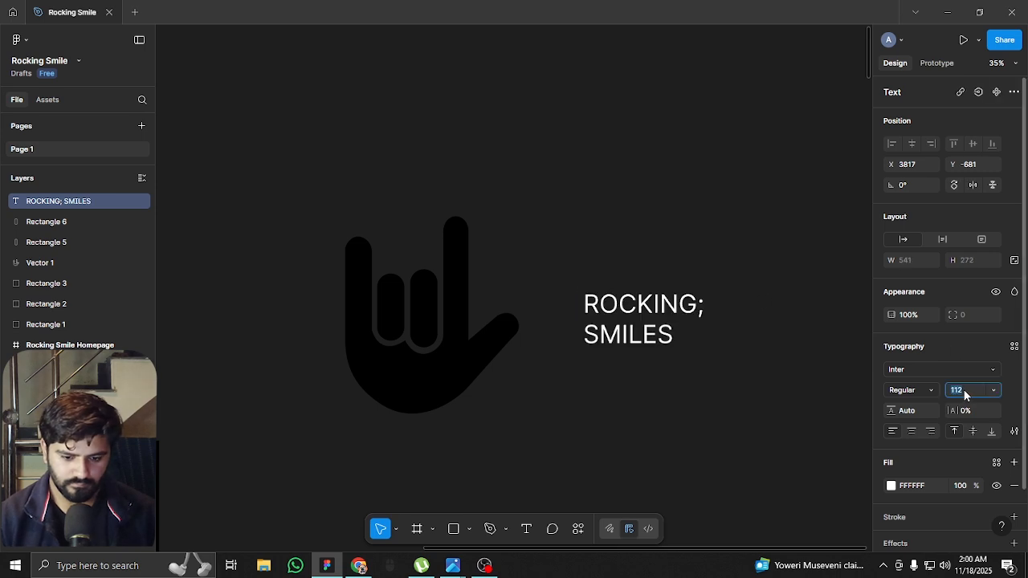
# Replace the semicolon after ROCKING with an apostrophe
pyautogui.click(763, 306)
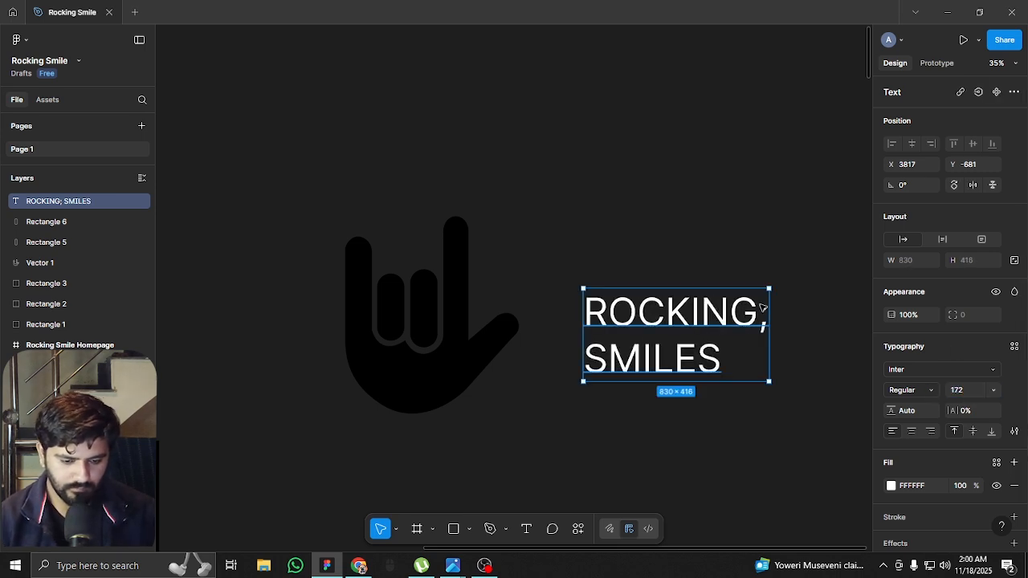
pyautogui.doubleClick(760, 324)
pyautogui.click(754, 318)
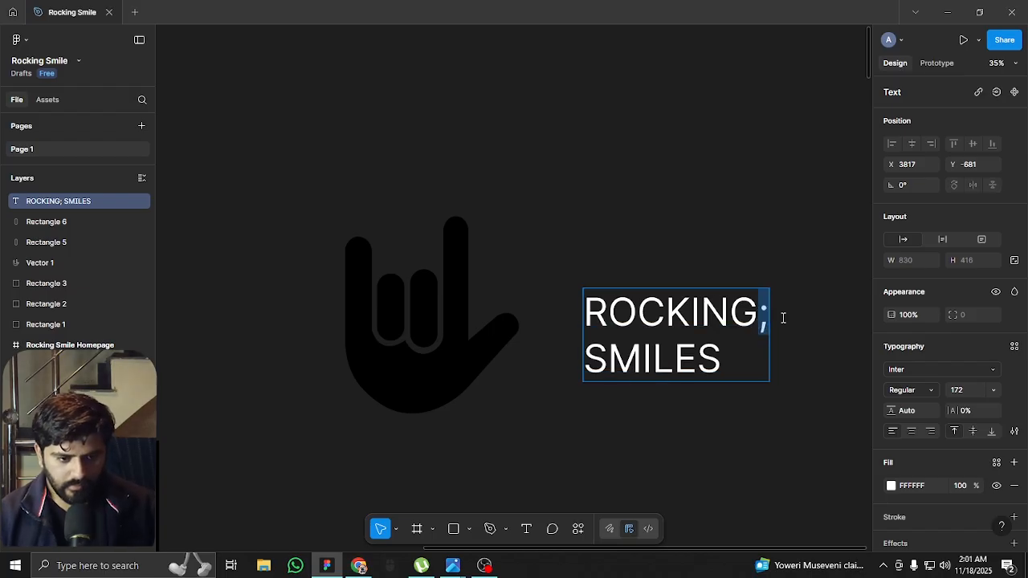
pyautogui.write("'")
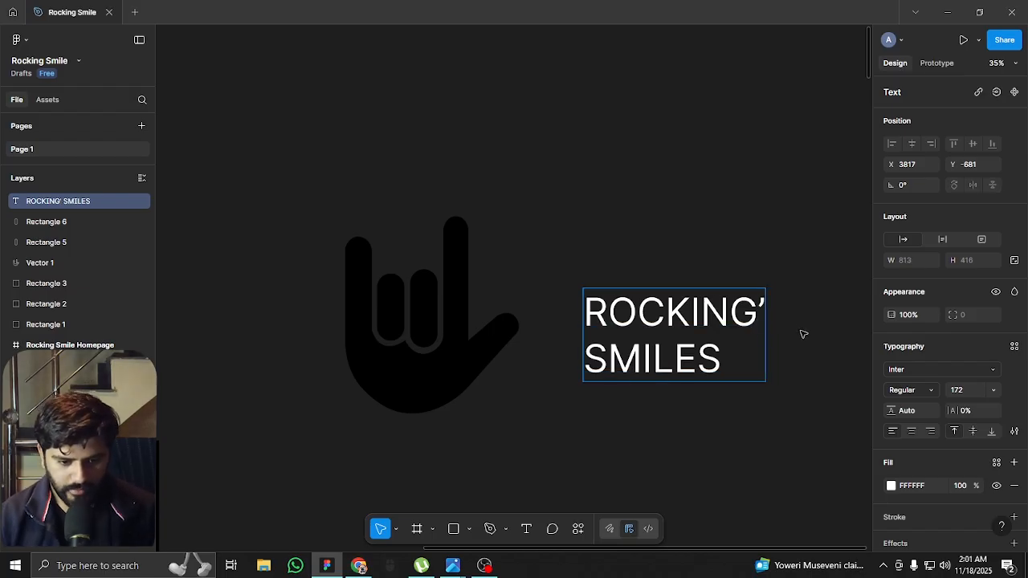
pyautogui.press('Escape')
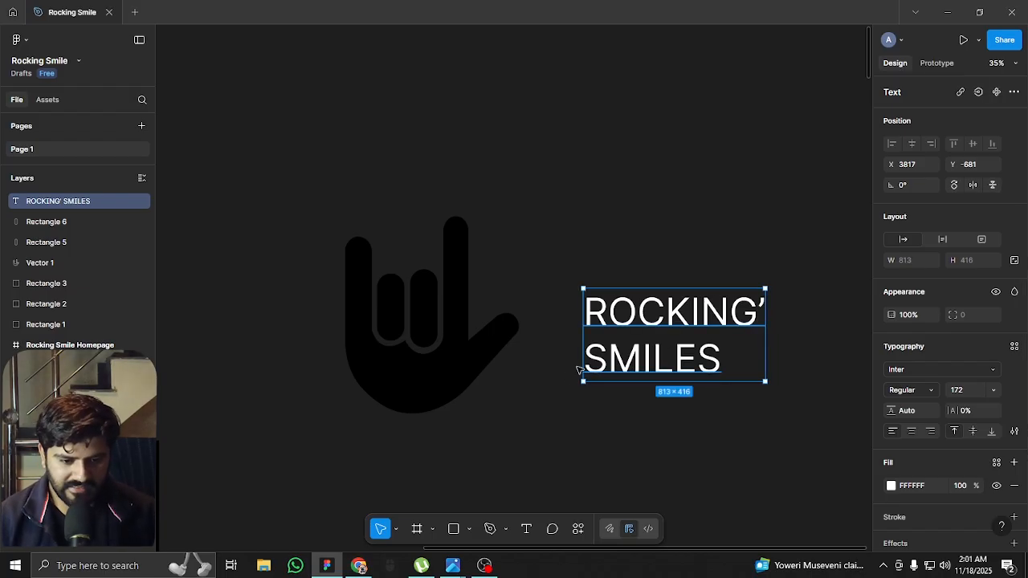
# Tighten the ROCKING' SMILES text's letter spacing to -8%
pyautogui.click(982, 410)
pyautogui.press('Down')
pyautogui.press('Down')
pyautogui.press('Down')
pyautogui.press('Down')
pyautogui.press('Down')
pyautogui.press('Down')
pyautogui.press('Down')
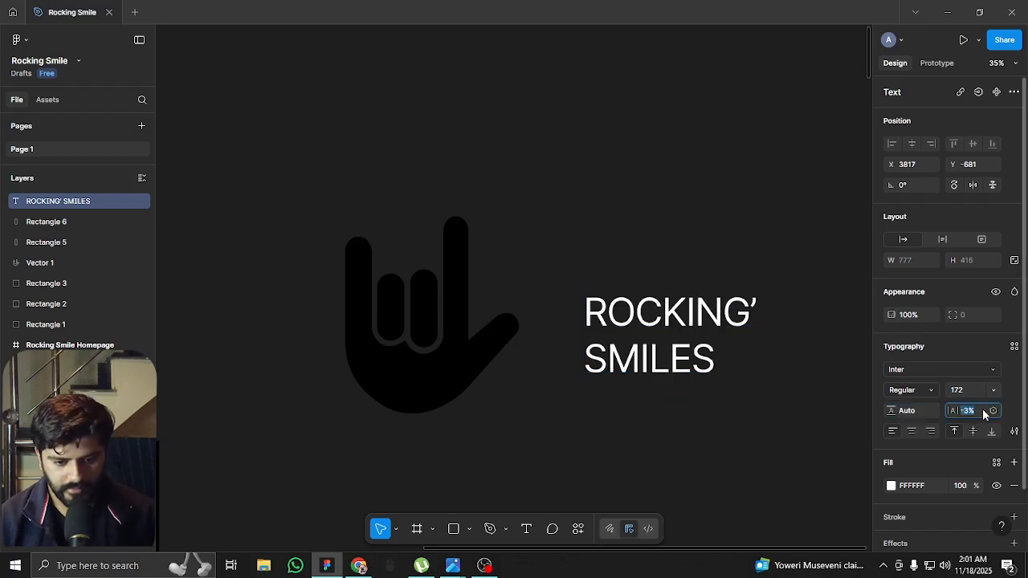
pyautogui.press('Down')
pyautogui.press('Return')
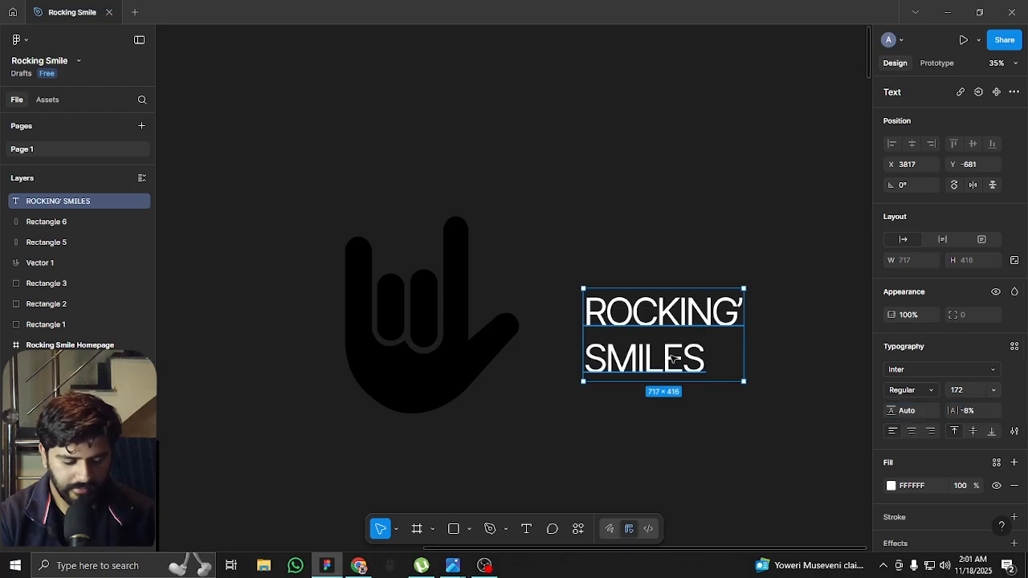
# Set the ROCKING' SMILES text's line height to 158 and enlarge its font size to 282
pyautogui.click(903, 409)
pyautogui.hotkey('shift', 'Down')
pyautogui.hotkey('shift', 'Down')
pyautogui.hotkey('shift', 'Down')
pyautogui.hotkey('shift', 'Down')
pyautogui.hotkey('shift', 'Down')
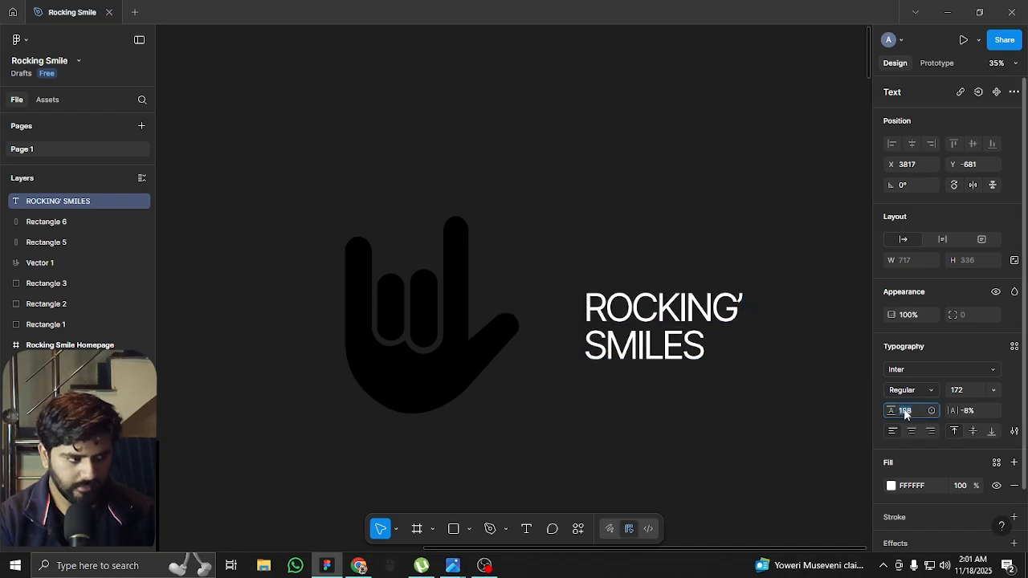
pyautogui.click(975, 390)
pyautogui.hotkey('shift', 'Up')
pyautogui.hotkey('shift', 'Up')
pyautogui.hotkey('shift', 'Up')
pyautogui.hotkey('shift', 'Up')
pyautogui.hotkey('shift', 'Up')
pyautogui.hotkey('shift', 'Up')
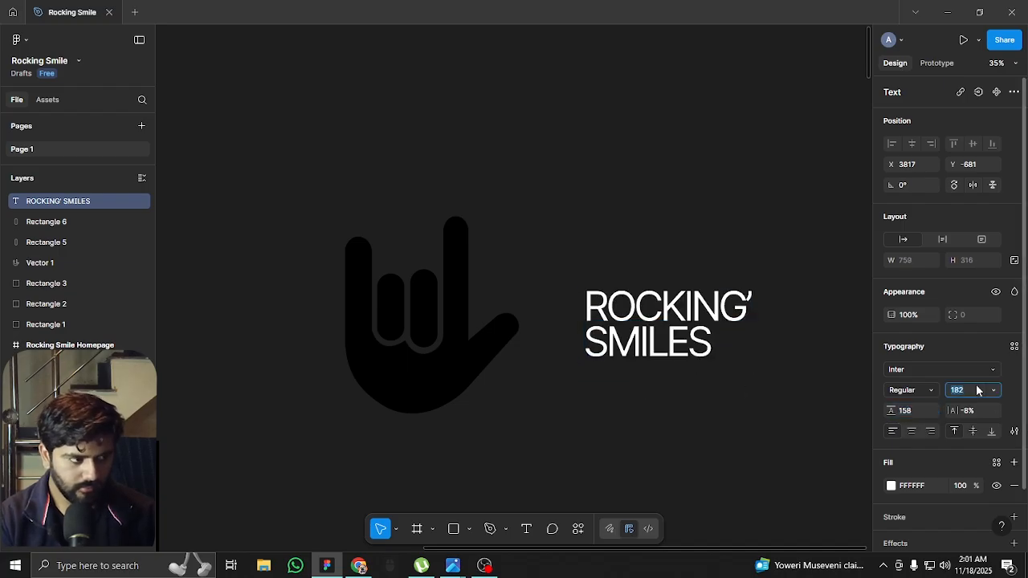
pyautogui.hotkey('shift', 'Up')
pyautogui.hotkey('shift', 'Up')
pyautogui.hotkey('shift', 'Up')
pyautogui.hotkey('shift', 'Up')
pyautogui.hotkey('shift', 'Up')
pyautogui.press('Return')
# Set the text's line height to 238 and move the text close beside the hand's thumb
pyautogui.click(903, 410)
pyautogui.hotkey('shift', 'Down')
pyautogui.hotkey('shift', 'Up')
pyautogui.hotkey('shift', 'Up')
pyautogui.hotkey('shift', 'Up')
pyautogui.hotkey('shift', 'Up')
pyautogui.hotkey('shift', 'Up')
pyautogui.hotkey('shift', 'Up')
pyautogui.hotkey('shift', 'Up')
pyautogui.hotkey('shift', 'Up')
pyautogui.hotkey('shift', 'Up')
pyautogui.hotkey('shift', 'Up')
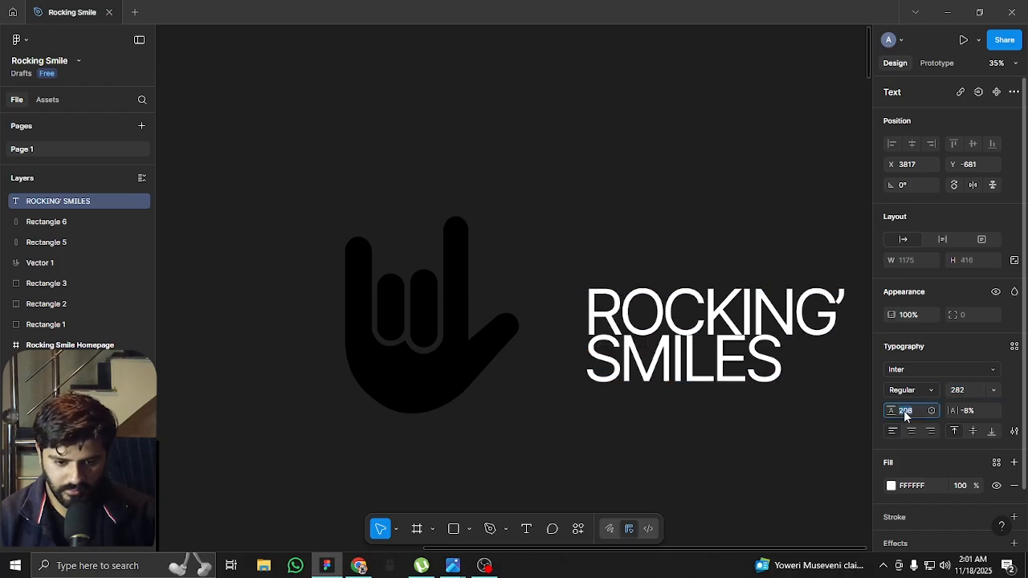
pyautogui.hotkey('shift', 'Down')
pyautogui.press('Return')
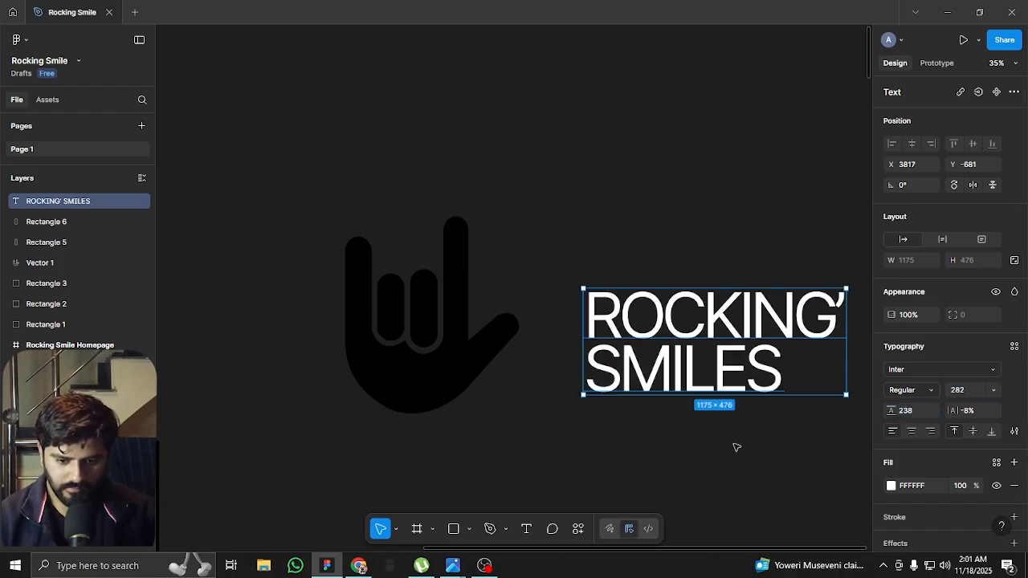
pyautogui.moveTo(734, 360); pyautogui.dragTo(684, 337)
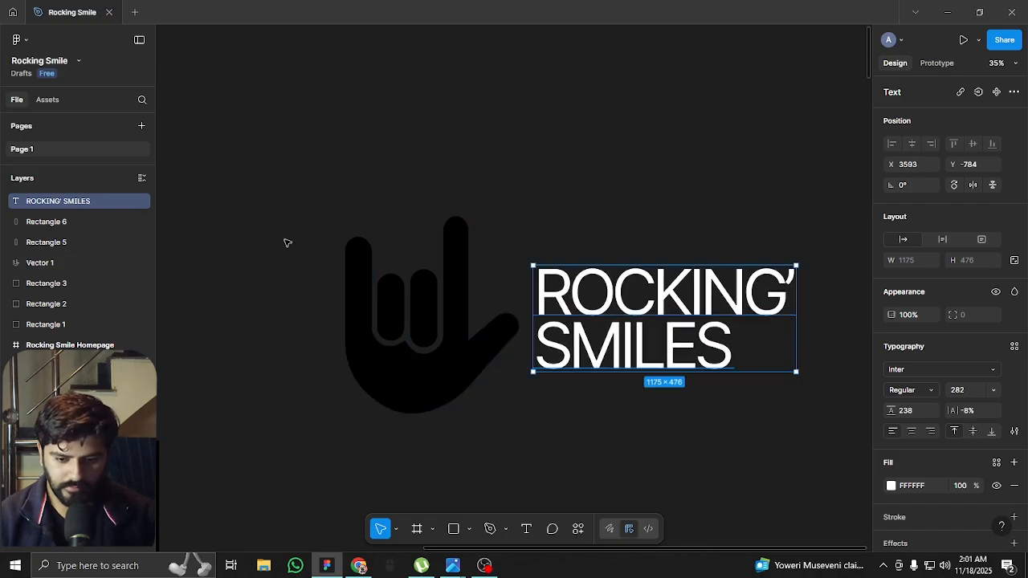
# Group the hand's vector and two finger rectangles, and scale the group down to about 564 × 641 right beside the text
pyautogui.press('Escape')
pyautogui.moveTo(284, 222); pyautogui.dragTo(485, 402)
pyautogui.hotkey('ctrl', 'g')
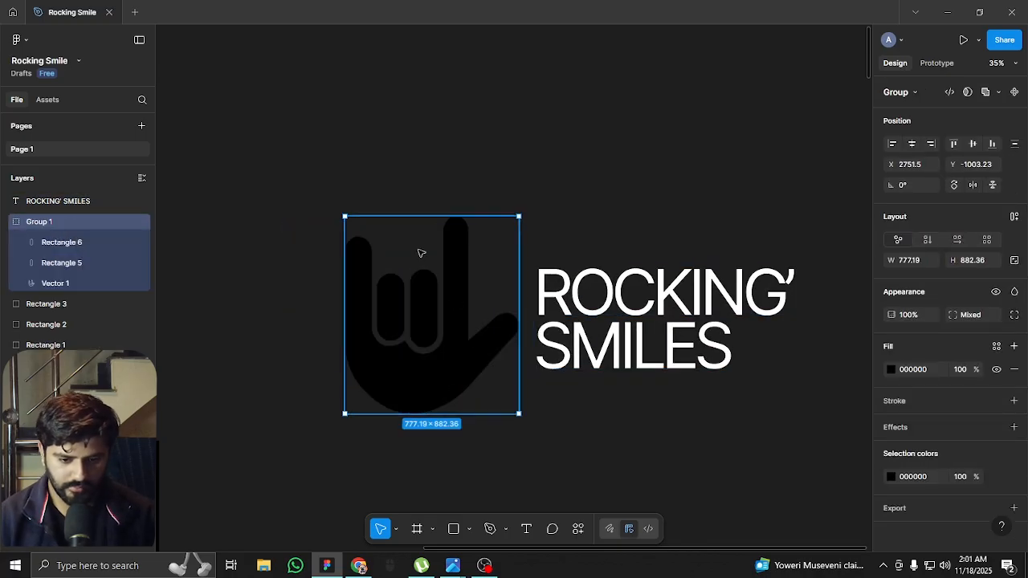
pyautogui.moveTo(347, 216); pyautogui.dragTo(367, 249)
pyautogui.moveTo(427, 281); pyautogui.dragTo(484, 289)
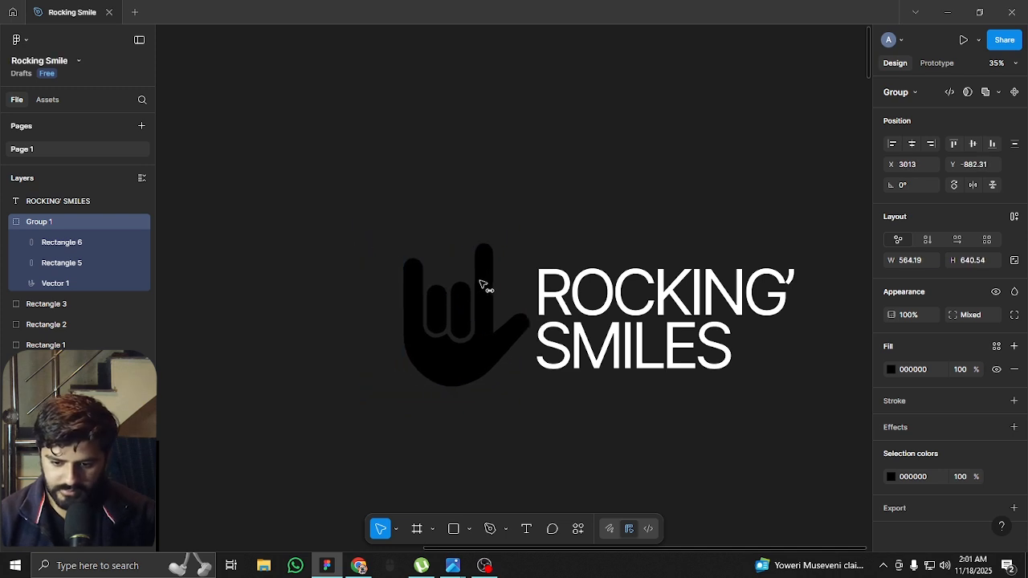
# Color only the word ROCKING' with the dark red already used on the page
pyautogui.doubleClick(653, 298)
pyautogui.moveTo(546, 293); pyautogui.dragTo(845, 293)
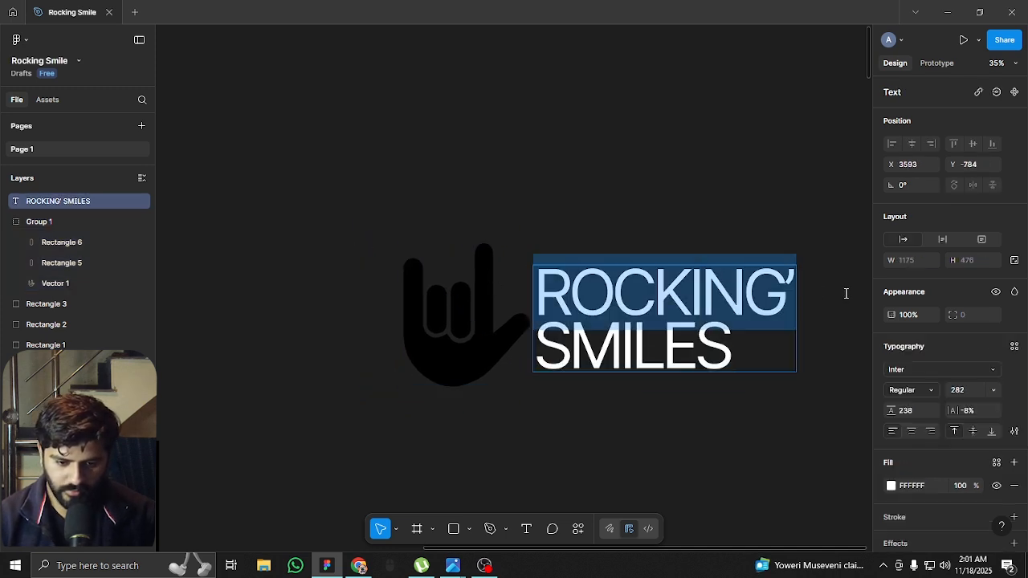
pyautogui.click(890, 485)
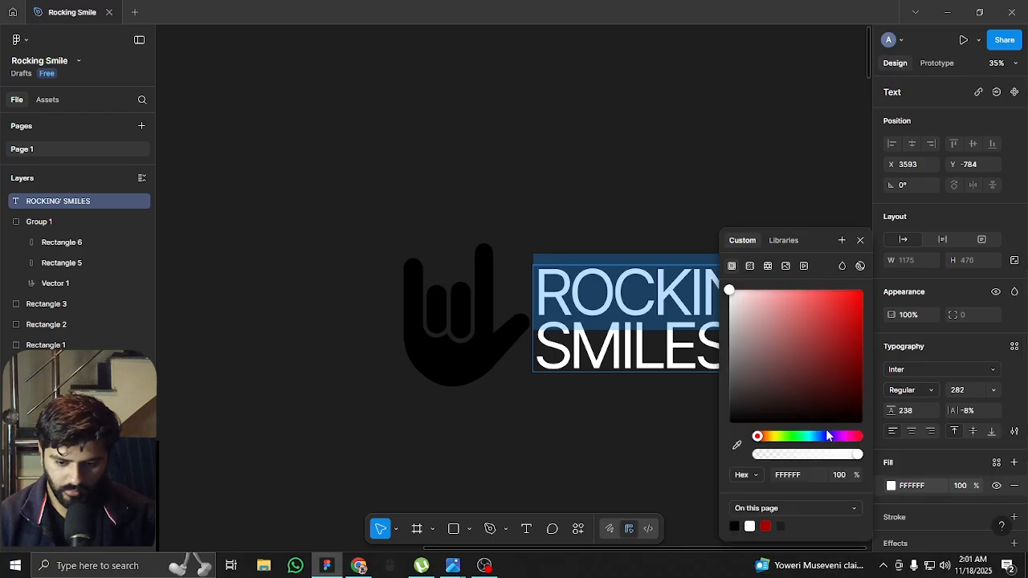
pyautogui.click(765, 526)
pyautogui.click(860, 241)
pyautogui.press('Escape')
# Change the hand group's fill to white (FFFFFF)
pyautogui.scroll(-3, 489, 252)
pyautogui.click(518, 361)
pyautogui.moveTo(518, 362); pyautogui.dragTo(698, 294)
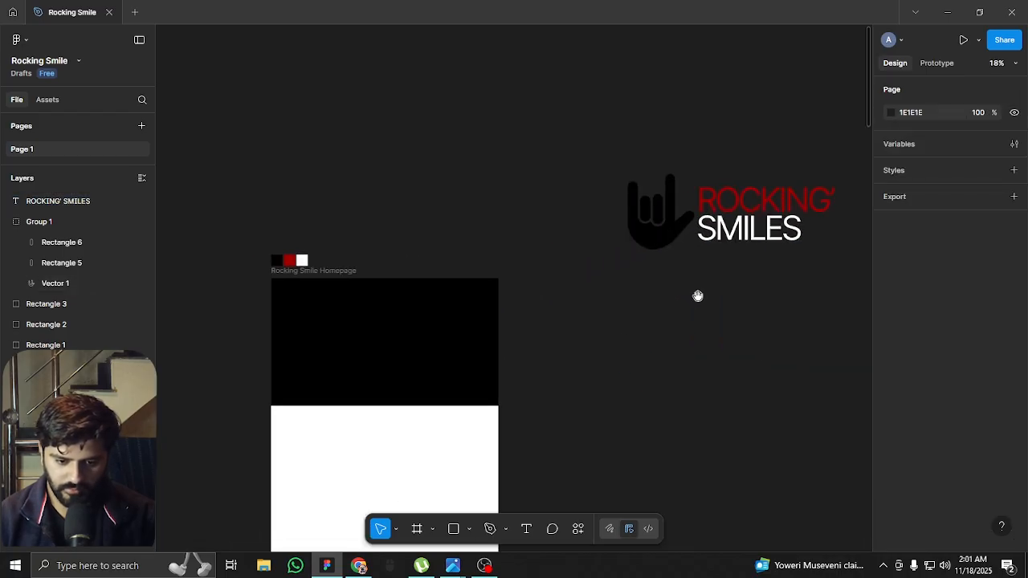
pyautogui.click(658, 213)
pyautogui.click(888, 371)
pyautogui.moveTo(776, 369); pyautogui.dragTo(530, 128)
pyautogui.click(732, 126)
# Select the hand group and the ROCKING' SMILES text together and move them above the homepage frame
pyautogui.moveTo(735, 129); pyautogui.dragTo(686, 186)
pyautogui.moveTo(766, 186); pyautogui.dragTo(494, 246)
pyautogui.scroll(4, 497, 247)
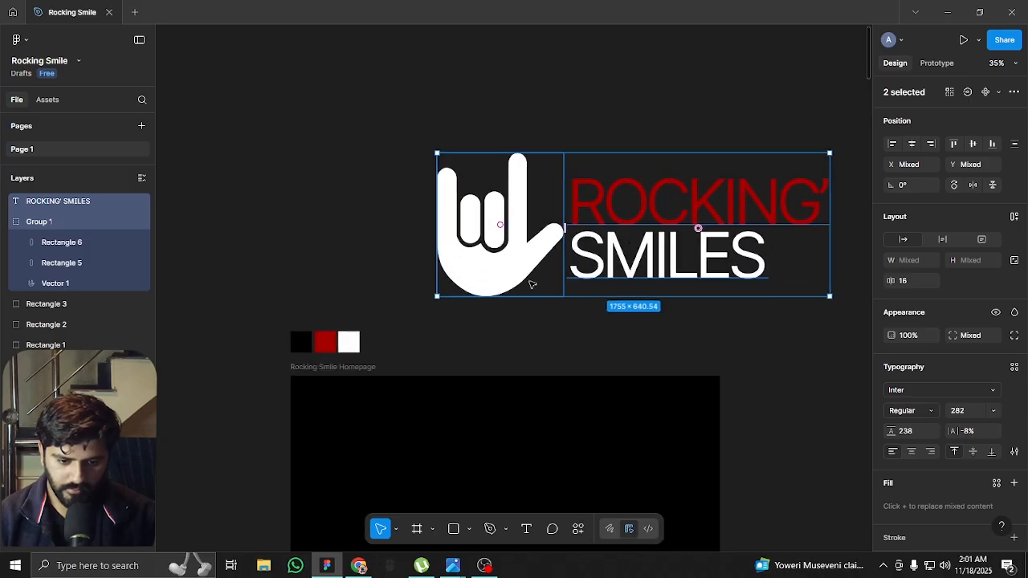
# Duplicate the hand and ROCKING' SMILES text into the black hero area of the homepage frame
pyautogui.moveTo(530, 283); pyautogui.dragTo(487, 220)
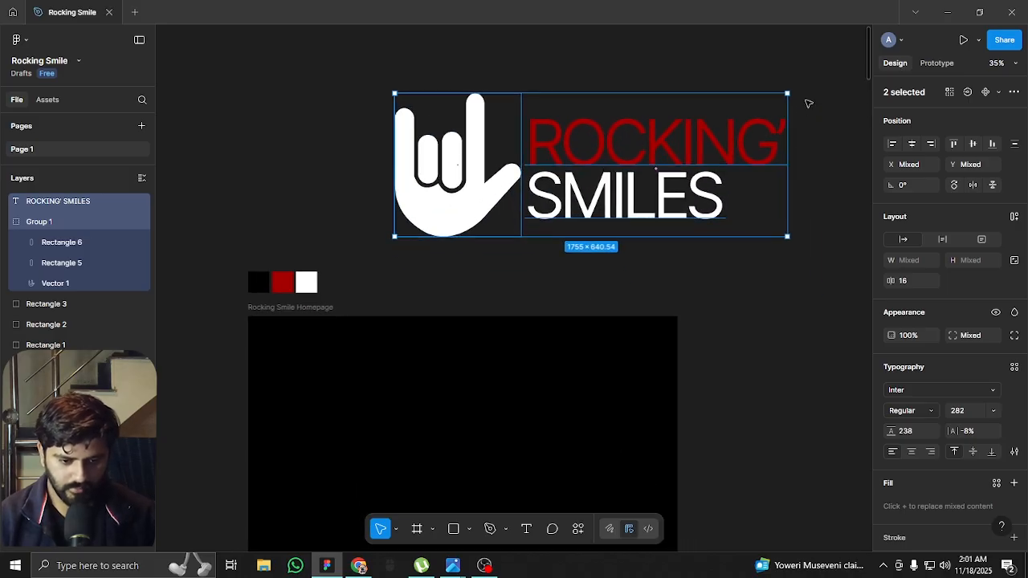
pyautogui.moveTo(648, 192); pyautogui.dragTo(693, 131)
pyautogui.moveTo(561, 176); pyautogui.dragTo(578, 202)
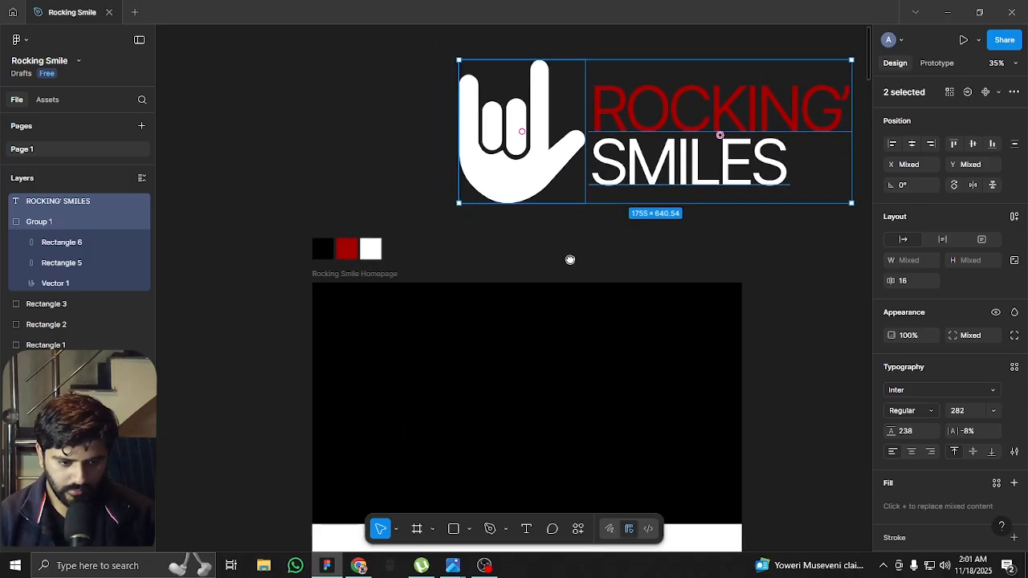
pyautogui.moveTo(569, 260); pyautogui.dragTo(548, 219)
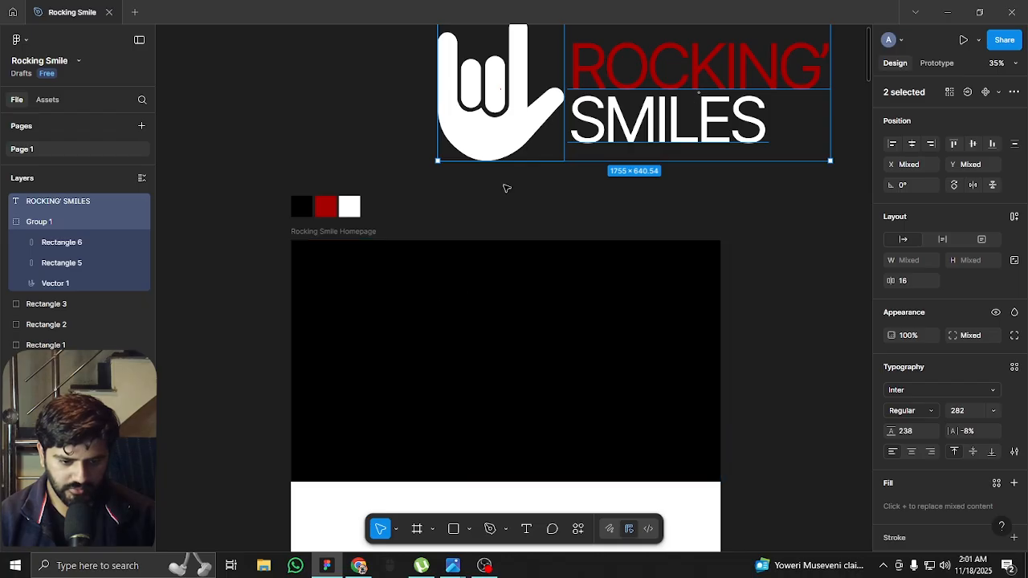
pyautogui.click(505, 188)
pyautogui.scroll(3, 474, 183)
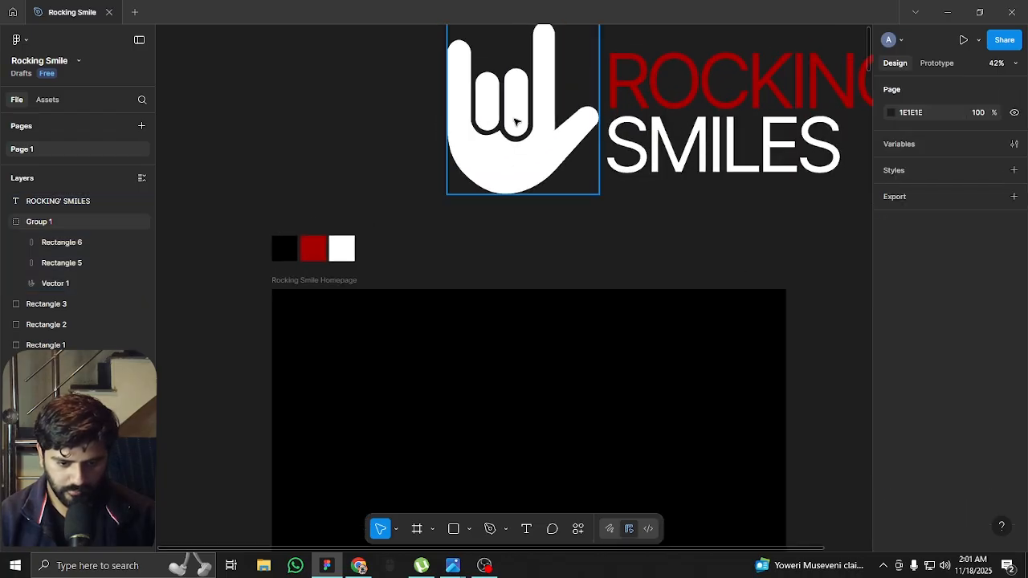
pyautogui.click(516, 122)
pyautogui.keyDown('shift'); pyautogui.click(688, 107); pyautogui.keyUp('shift')
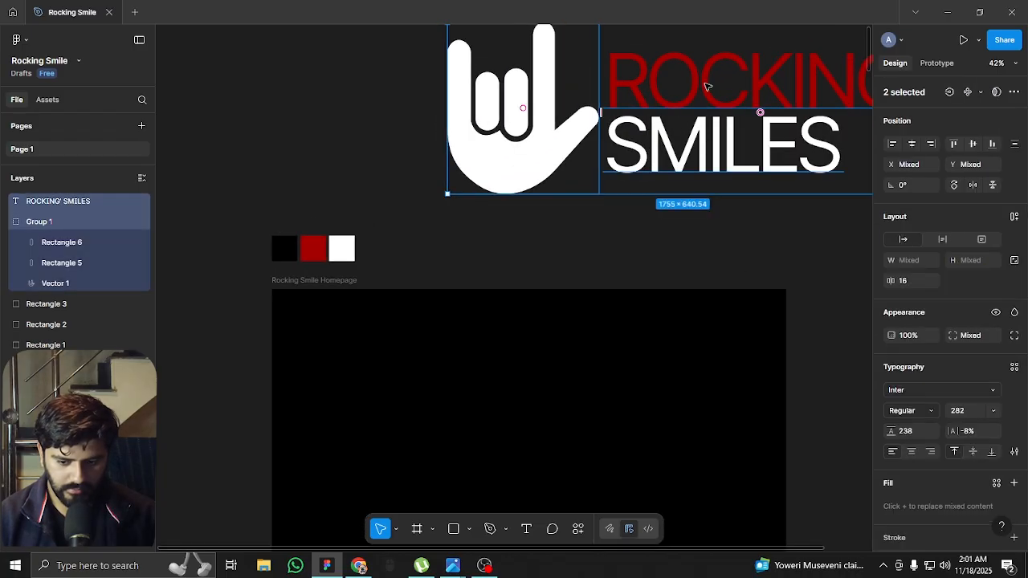
pyautogui.moveTo(717, 80); pyautogui.dragTo(470, 340)
pyautogui.scroll(2, 374, 381)
pyautogui.scroll(3, 374, 380)
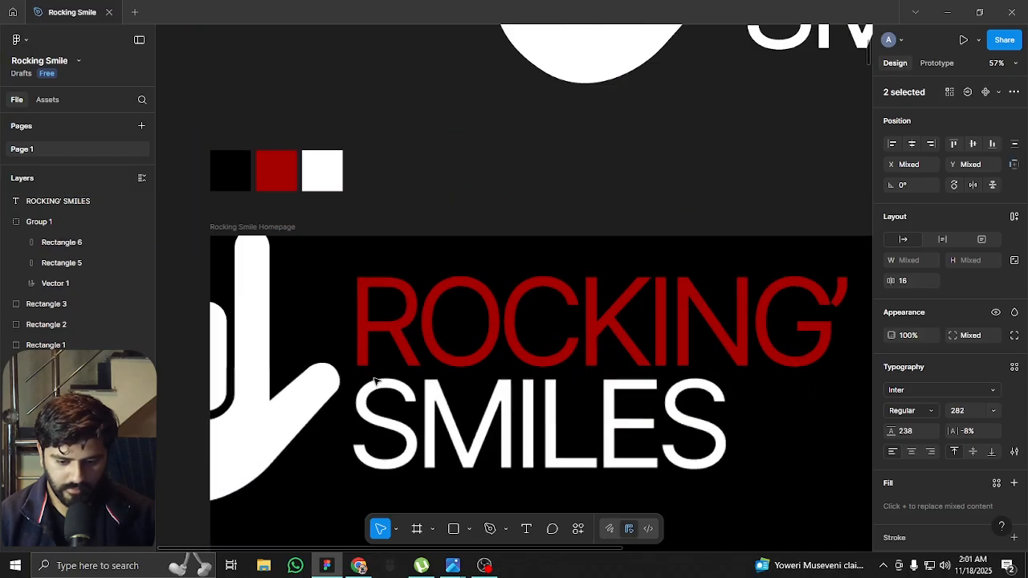
# Show the column layout grid and move the logo copy fully inside the hero area, near its upper-left corner
pyautogui.hotkey('ctrl', 'shift', '4')
pyautogui.moveTo(247, 355); pyautogui.dragTo(385, 261)
pyautogui.scroll(-5, 417, 247)
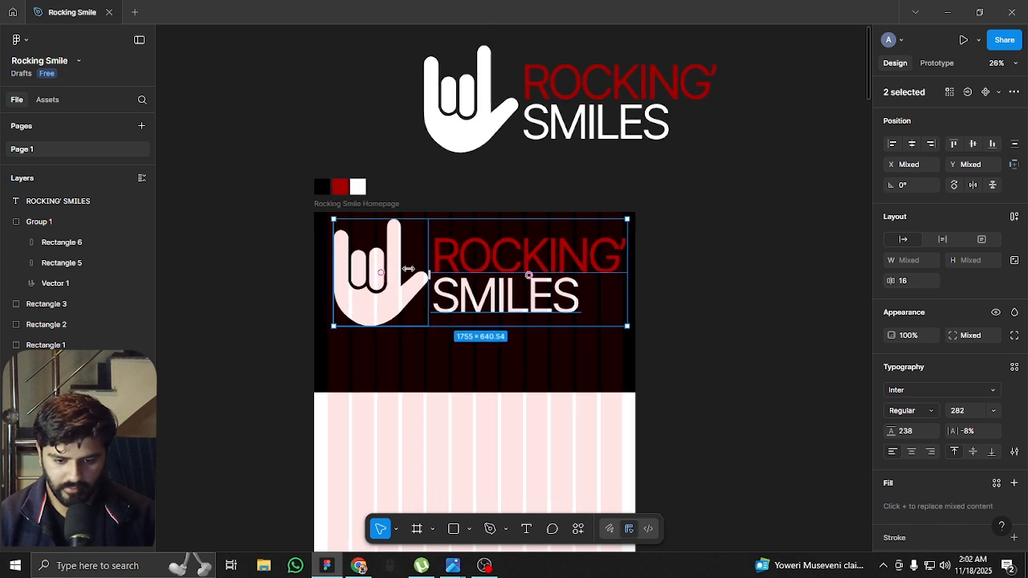
pyautogui.scroll(3, 383, 262)
pyautogui.scroll(2, 309, 298)
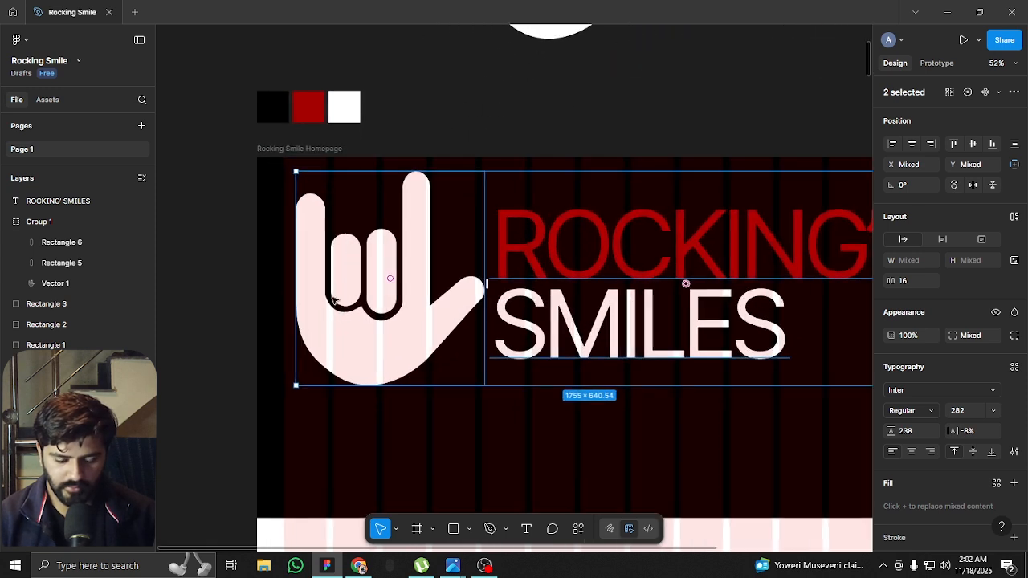
# Scale the hero's hand icon down to 49 × 55.63 and align it with the first column's left edge at X 80, Y 58
pyautogui.click(252, 321)
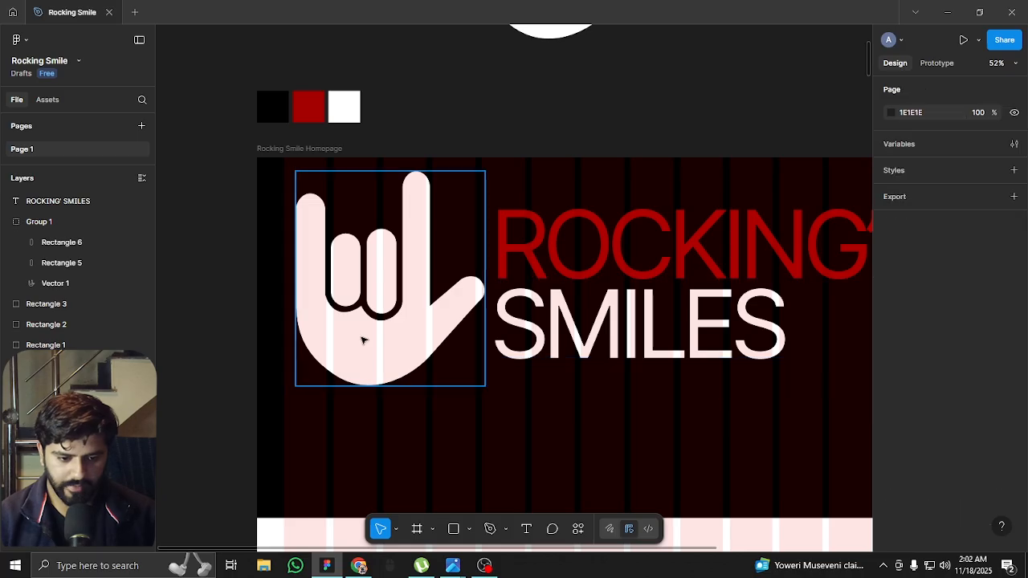
pyautogui.click(386, 345)
pyautogui.moveTo(482, 382); pyautogui.dragTo(314, 195)
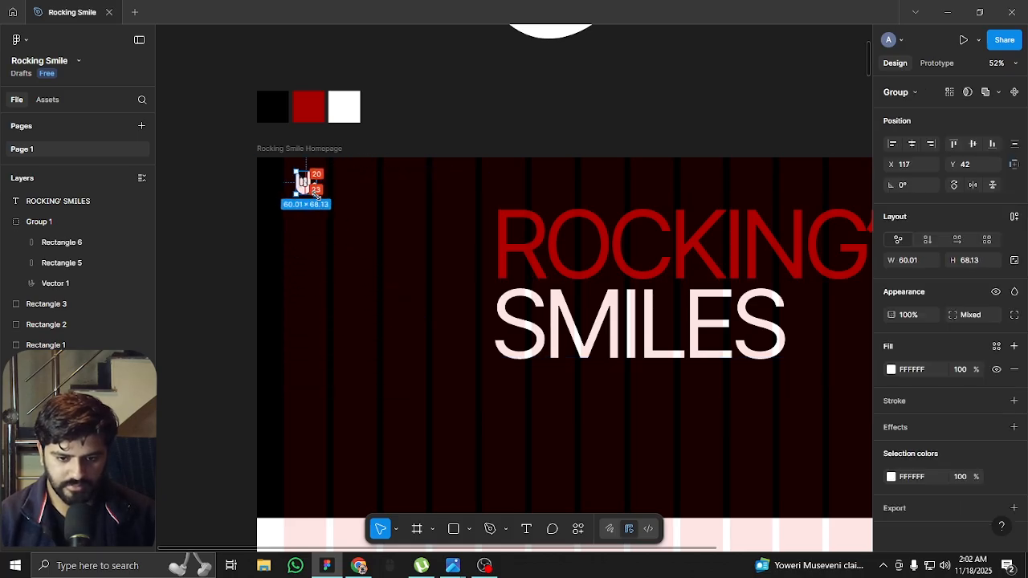
pyautogui.scroll(6, 281, 176)
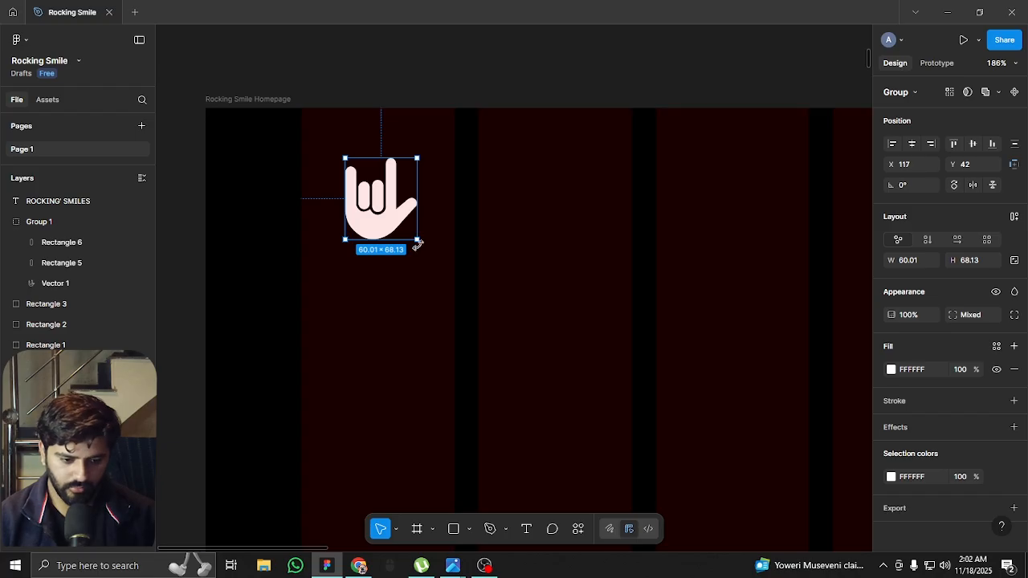
pyautogui.moveTo(417, 240); pyautogui.dragTo(332, 218)
pyautogui.scroll(-6, 332, 219)
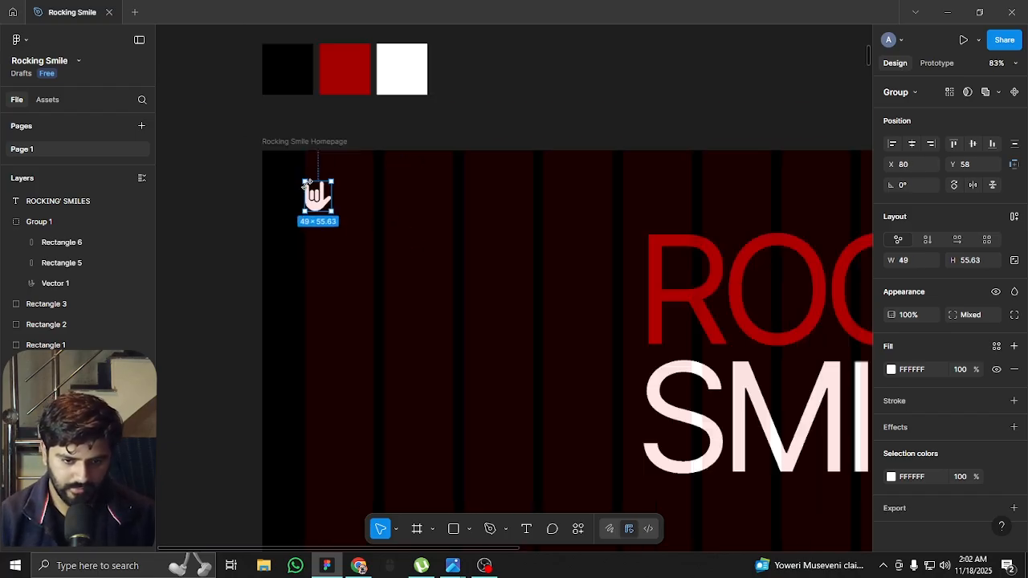
# Move the hero's ROCKING' SMILES text up and left toward the small hand icon
pyautogui.click(555, 248)
pyautogui.click(626, 276)
pyautogui.moveTo(626, 276); pyautogui.dragTo(401, 214)
# Reduce the hero's ROCKING' SMILES text to a font size of 27
pyautogui.scroll(4, 354, 196)
pyautogui.click(971, 392)
pyautogui.press('Return')
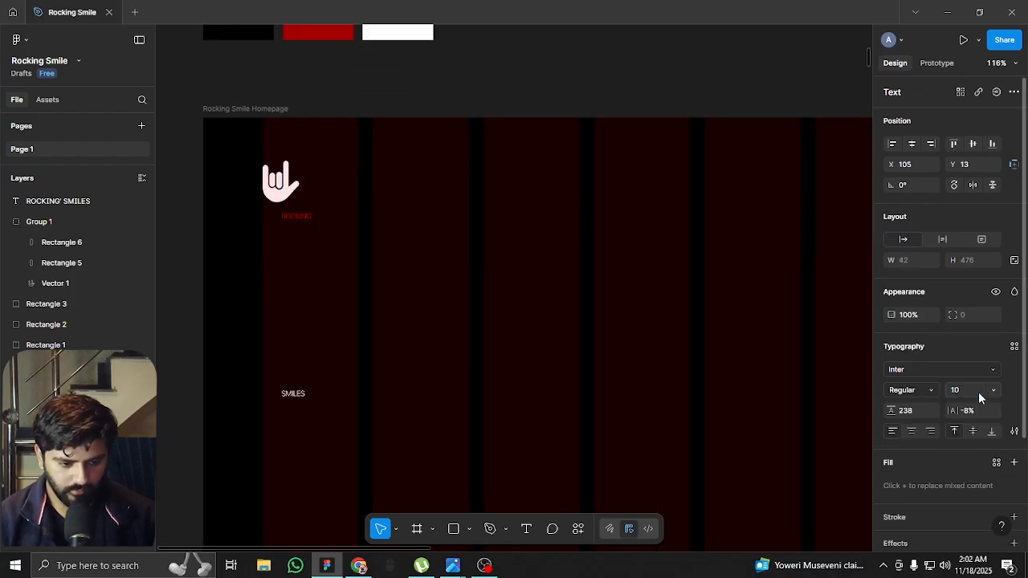
pyautogui.click(963, 391)
pyautogui.write('30')
pyautogui.press('Return')
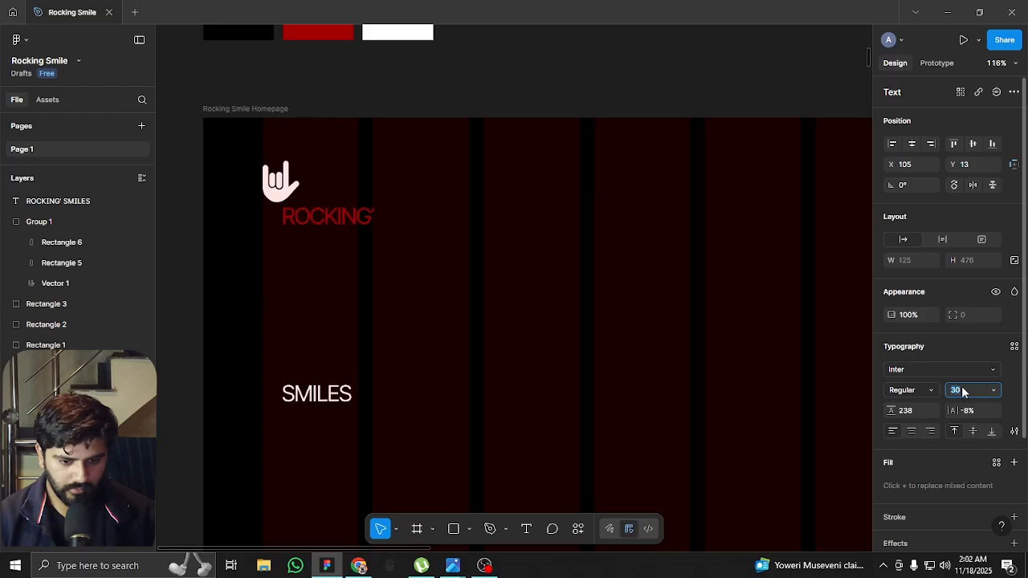
pyautogui.press('Down')
pyautogui.press('Down')
pyautogui.press('Down')
# Tighten the line height of the hero's ROCKING' SMILES text to 25
pyautogui.click(912, 413)
pyautogui.hotkey('shift', 'Down')
pyautogui.hotkey('shift', 'Down')
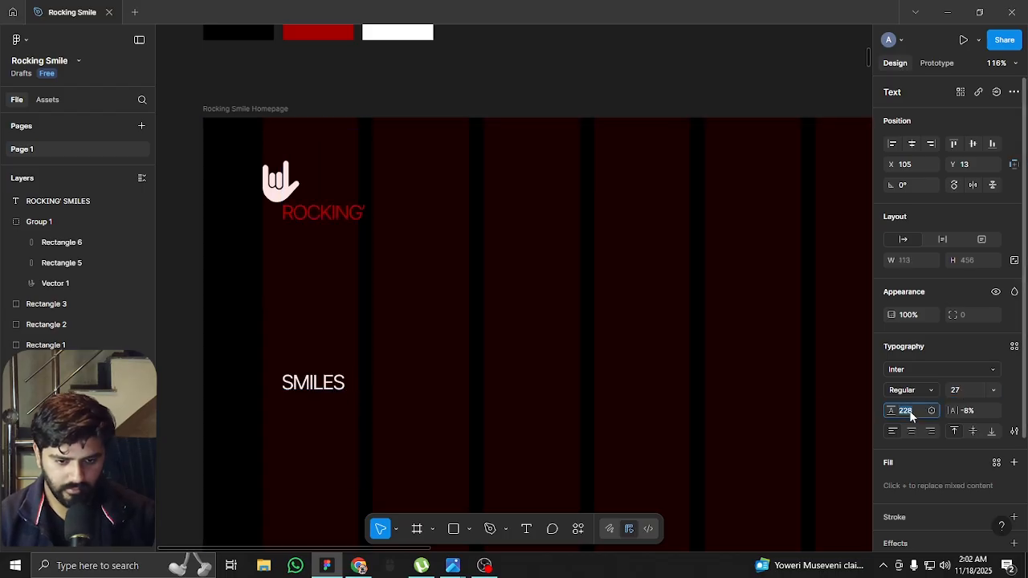
pyautogui.hotkey('shift', 'Down')
pyautogui.hotkey('shift', 'Down')
pyautogui.hotkey('shift', 'Down')
pyautogui.hotkey('shift', 'Down')
pyautogui.hotkey('shift', 'Down')
pyautogui.hotkey('shift', 'Down')
pyautogui.hotkey('shift', 'Down')
pyautogui.hotkey('shift', 'Down')
pyautogui.hotkey('shift', 'Down')
pyautogui.hotkey('shift', 'Down')
pyautogui.hotkey('shift', 'Down')
pyautogui.hotkey('shift', 'Down')
pyautogui.hotkey('shift', 'Down')
pyautogui.hotkey('shift', 'Down')
pyautogui.hotkey('shift', 'Down')
pyautogui.hotkey('shift', 'Down')
pyautogui.hotkey('shift', 'Down')
pyautogui.hotkey('shift', 'Down')
pyautogui.hotkey('shift', 'Down')
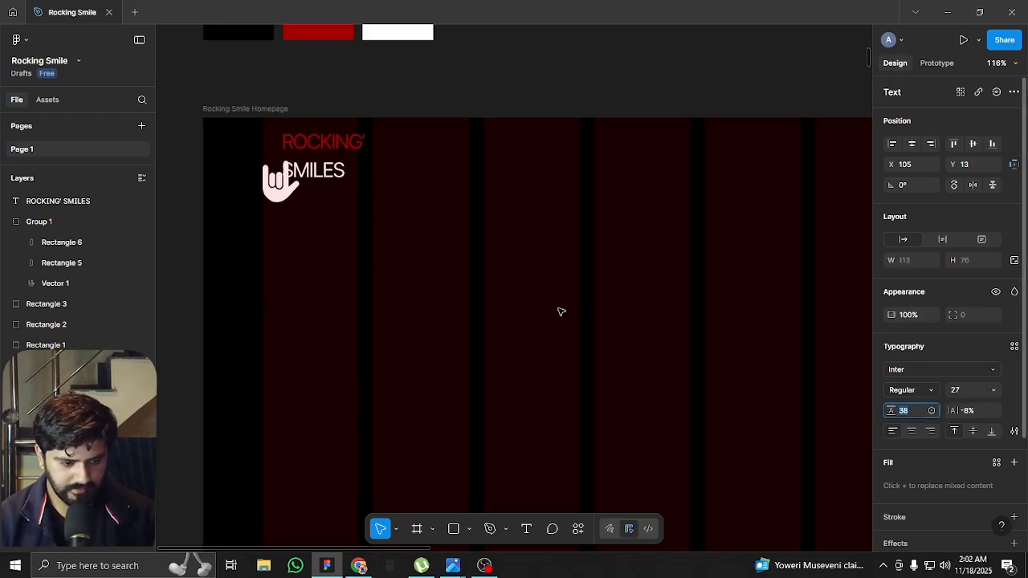
pyautogui.press('Down')
pyautogui.press('Down')
pyautogui.press('Down')
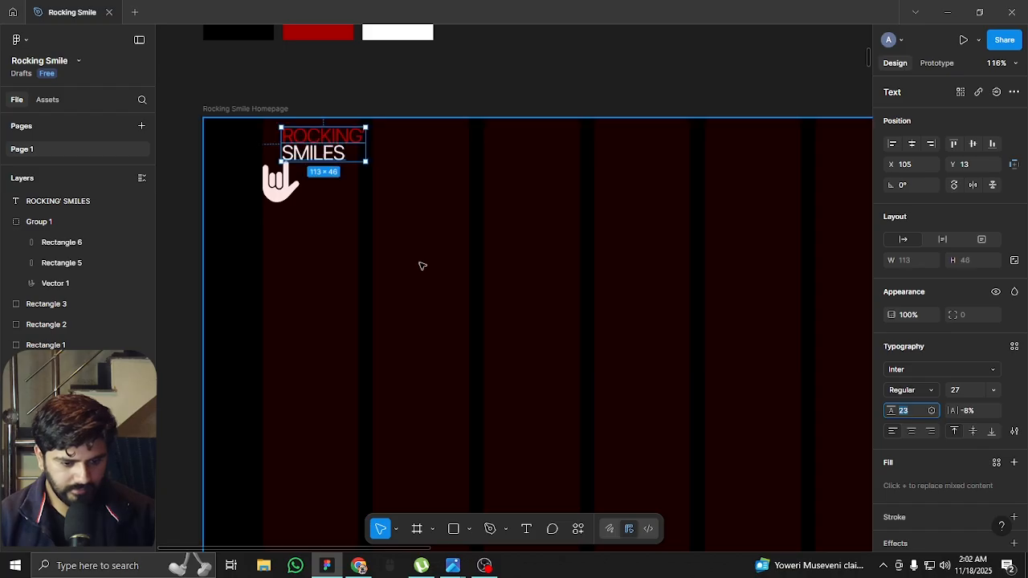
# Place the ROCKING' SMILES text just right of the small hand icon, vertically centred on it, and group the two
pyautogui.moveTo(309, 148); pyautogui.dragTo(330, 185)
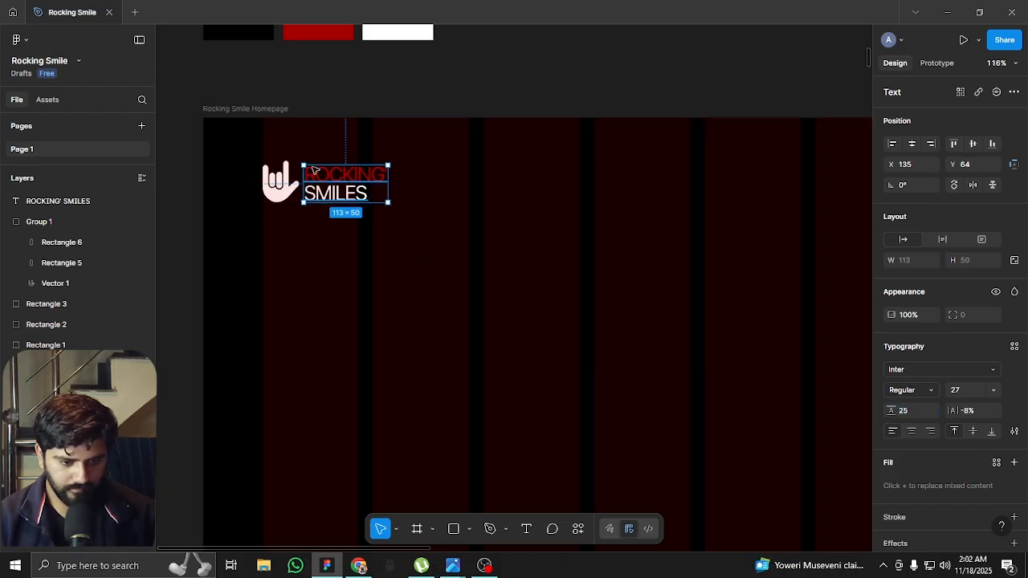
pyautogui.click(327, 89)
pyautogui.scroll(3, 289, 168)
pyautogui.scroll(5, 293, 170)
pyautogui.click(404, 190)
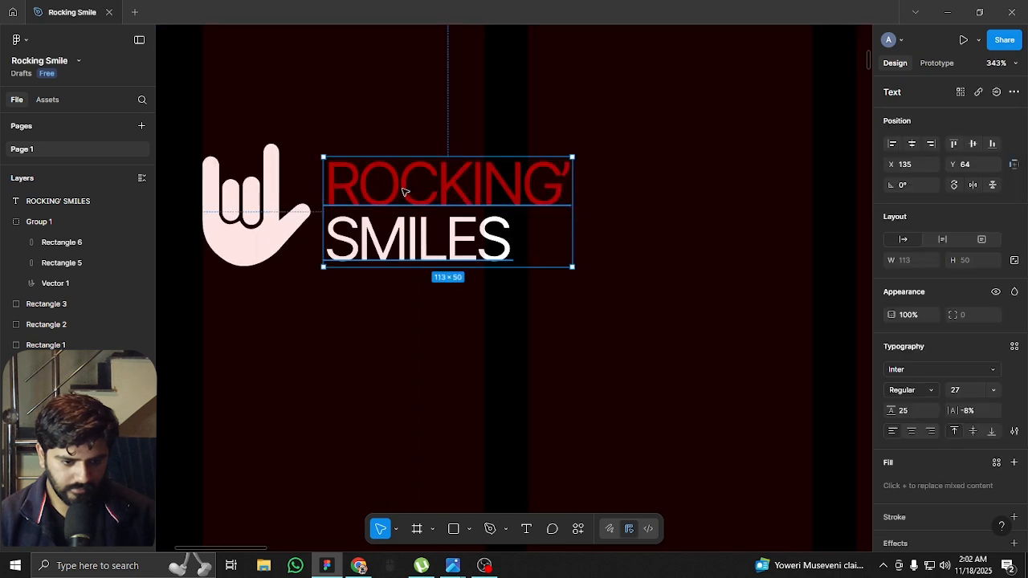
pyautogui.keyDown('shift'); pyautogui.click(273, 209); pyautogui.keyUp('shift')
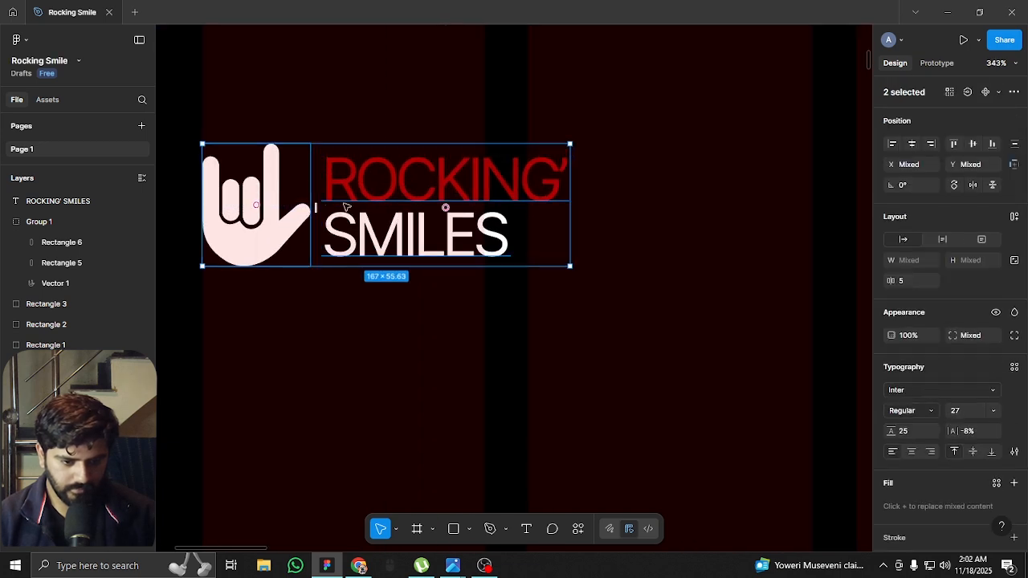
pyautogui.hotkey('ctrl', 'g')
# Hide the column layout grid and examine the small logo on the plain black hero beside the large original logo
pyautogui.scroll(-9, 523, 209)
pyautogui.click(606, 140)
pyautogui.moveTo(608, 122); pyautogui.dragTo(471, 180)
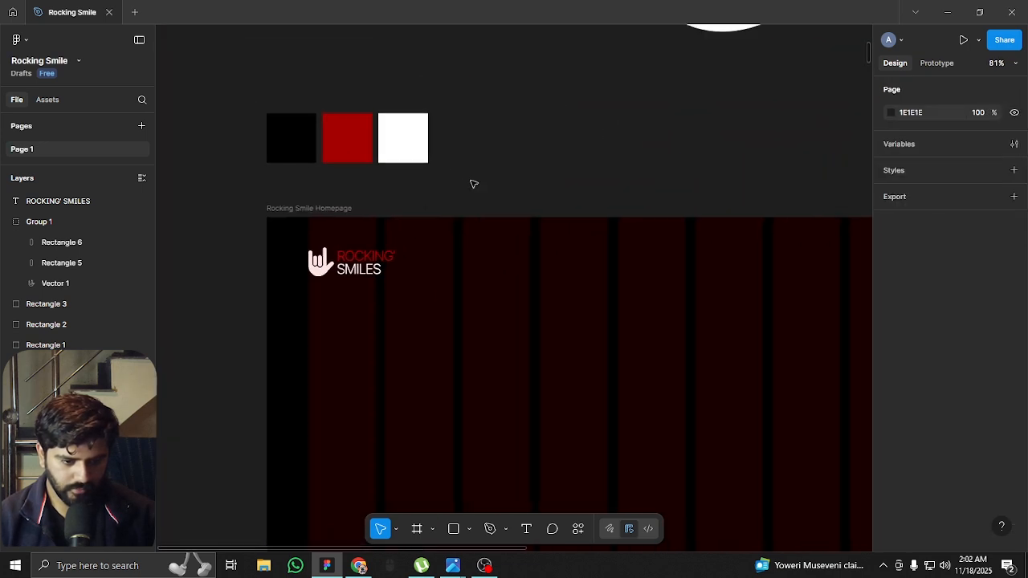
pyautogui.hotkey('shift', 'g')
pyautogui.scroll(-2, 276, 168)
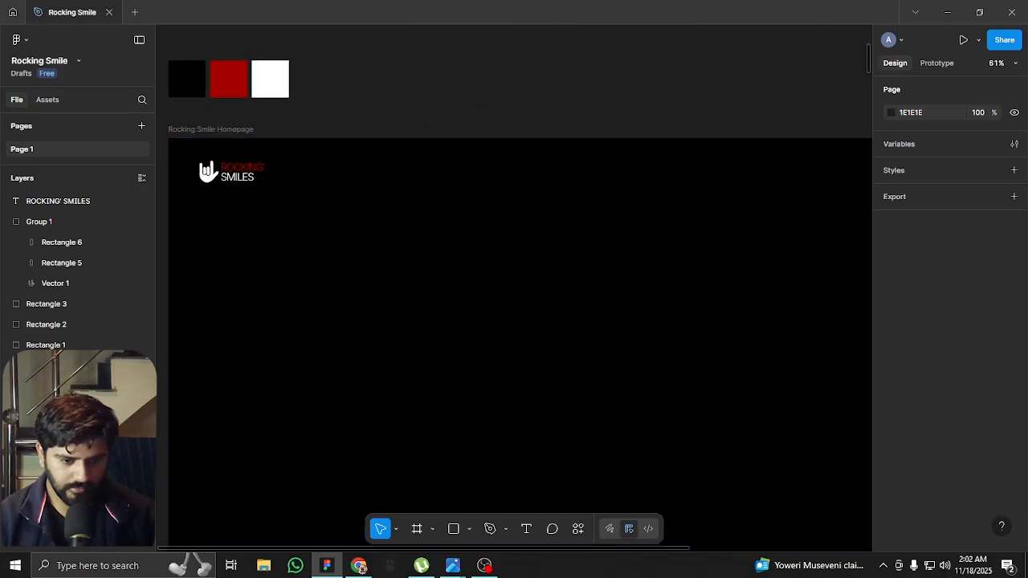
pyautogui.hotkey('alt', 'Tab')
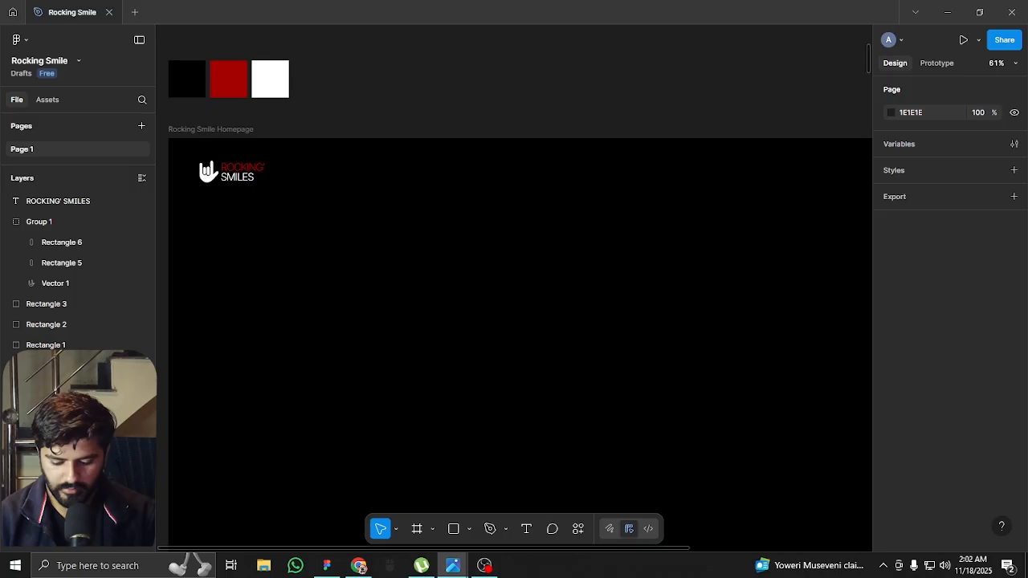
pyautogui.click(355, 119)
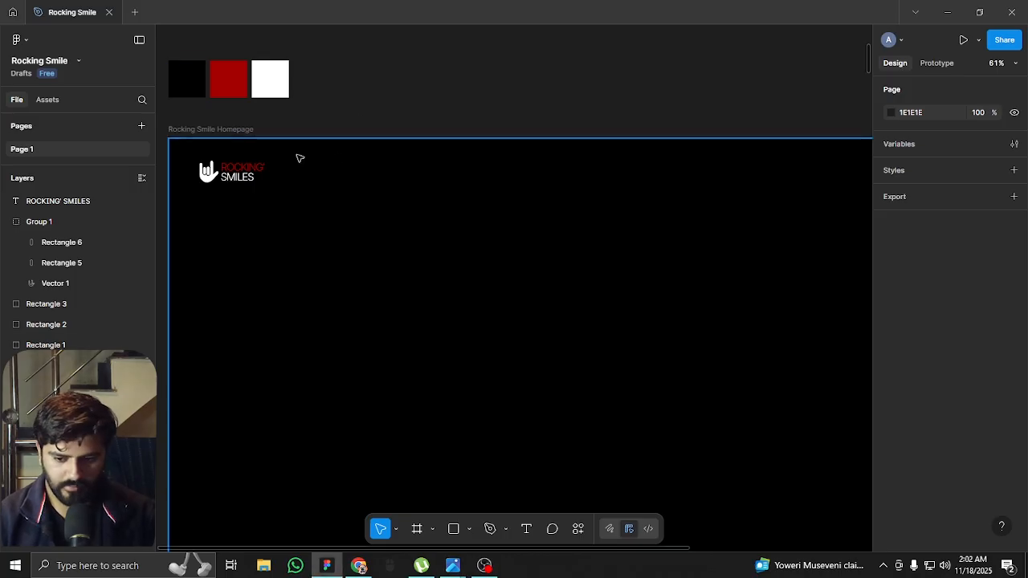
pyautogui.scroll(-1, 297, 154)
pyautogui.scroll(4, 229, 166)
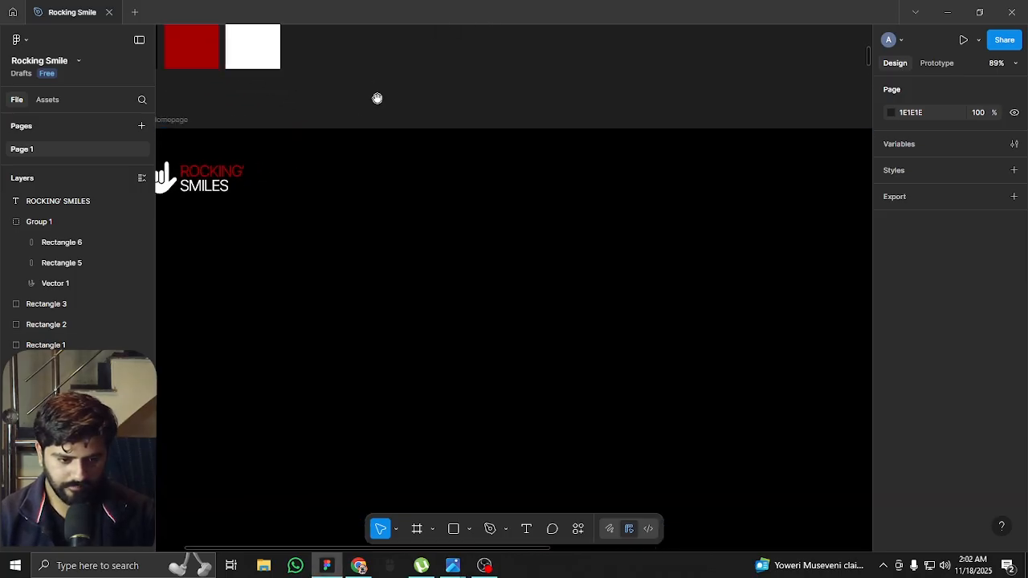
pyautogui.scroll(-1, 467, 174)
pyautogui.moveTo(683, 82); pyautogui.dragTo(555, 214)
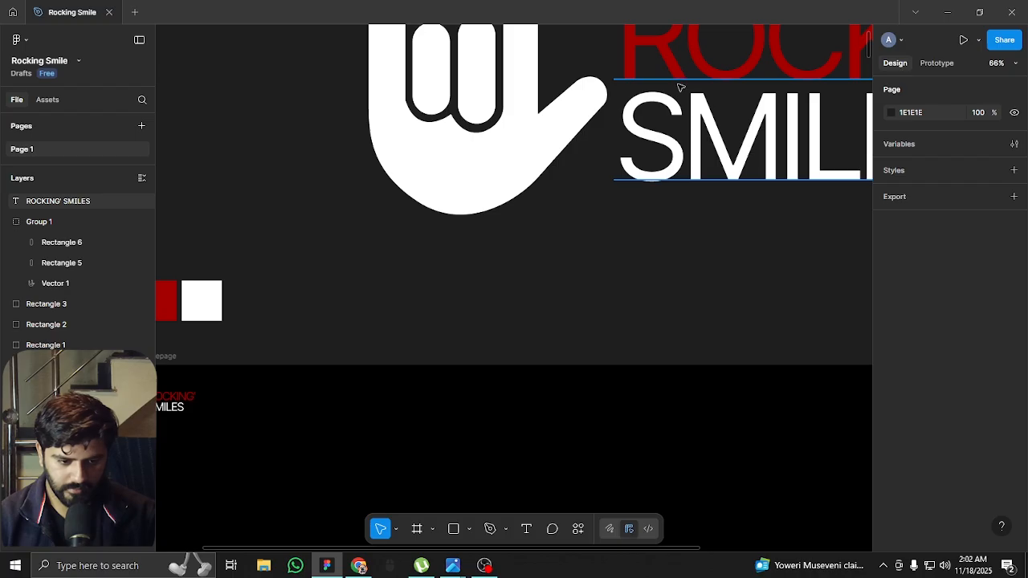
pyautogui.scroll(-2, 549, 189)
pyautogui.hscroll(-1, 550, 189)
# Show the column layout grid and add the text "About" in the hero, to the right of the small logo
pyautogui.hotkey('ctrl', 'shift', '4')
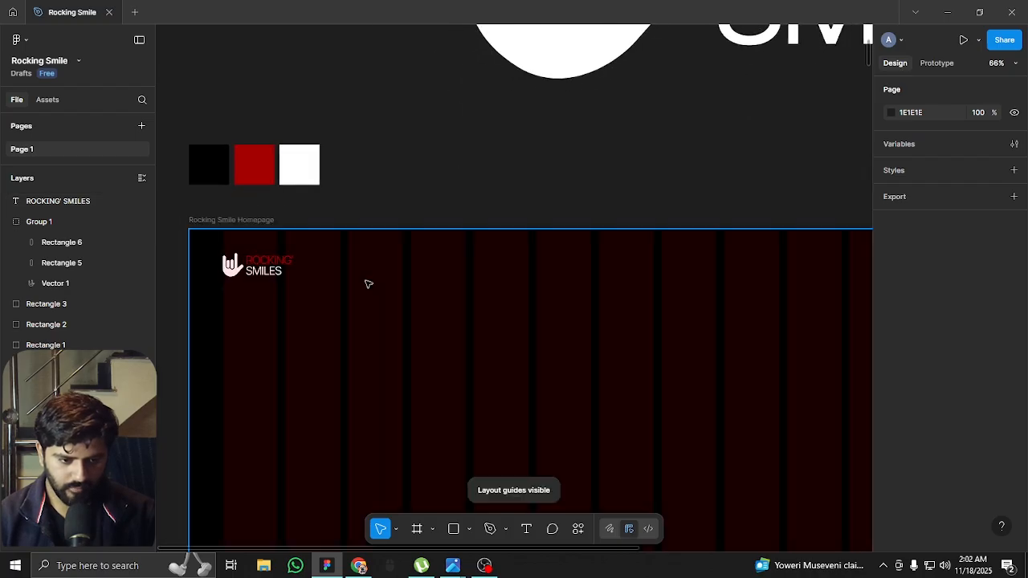
pyautogui.hotkey('alt', 'Tab')
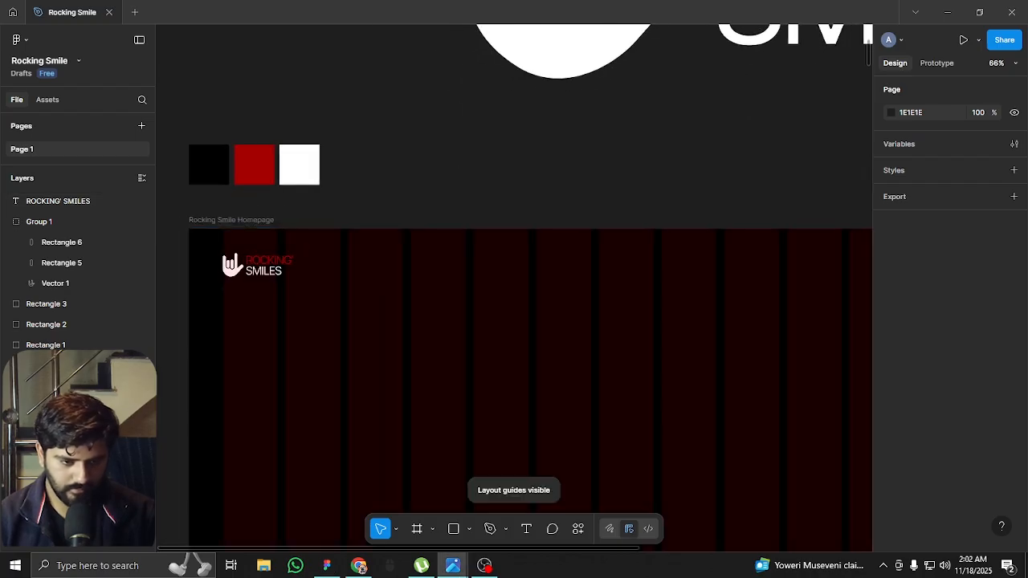
pyautogui.click(422, 216)
pyautogui.scroll(2, 346, 297)
pyautogui.press('t')
pyautogui.click(388, 265)
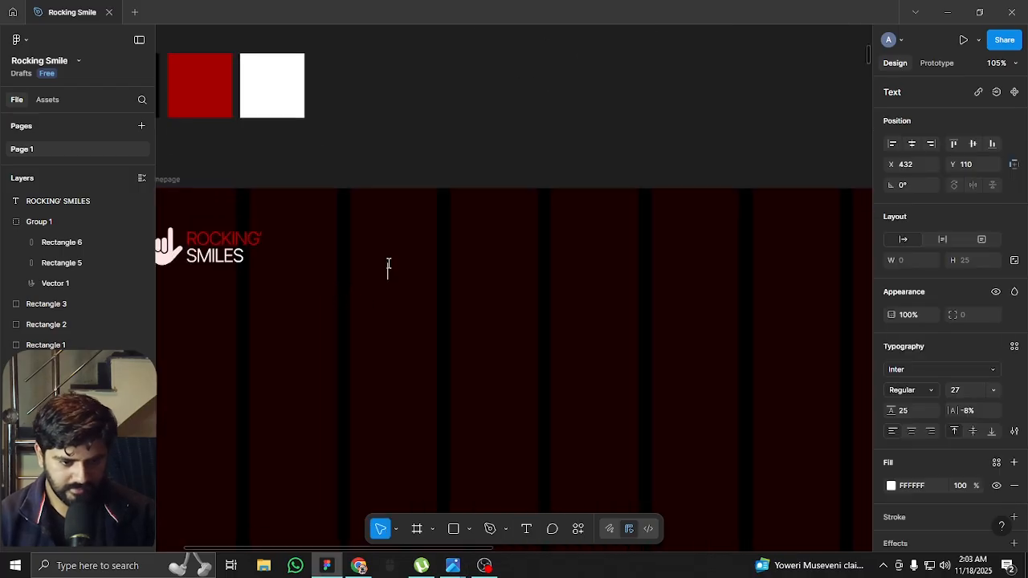
pyautogui.write('SBOU')
pyautogui.hotkey('ctrl', 'a')
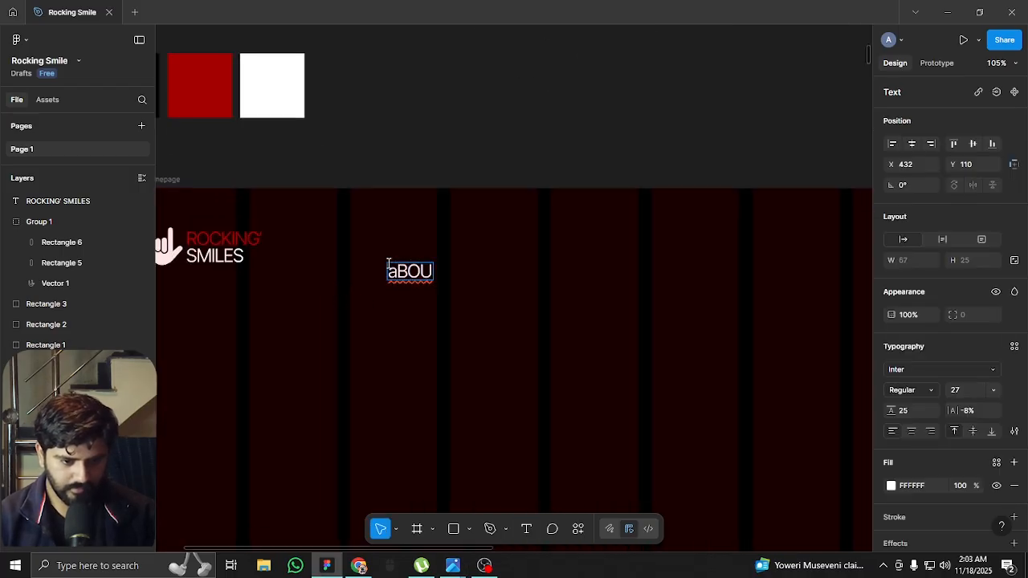
pyautogui.write('About')
pyautogui.press('Escape')
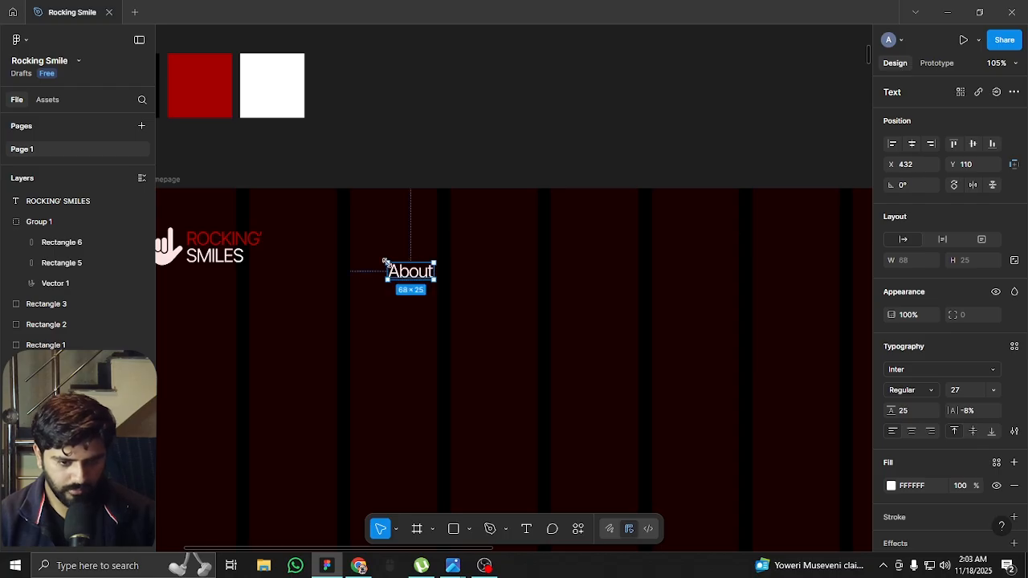
# Set the About text's font size to 24
pyautogui.click(964, 393)
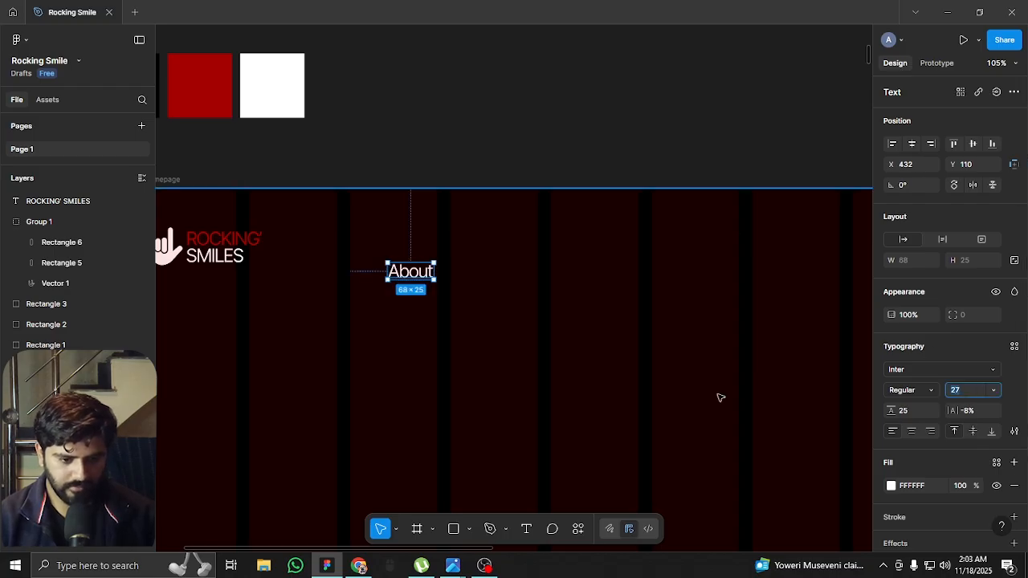
pyautogui.write('16')
pyautogui.press('Return')
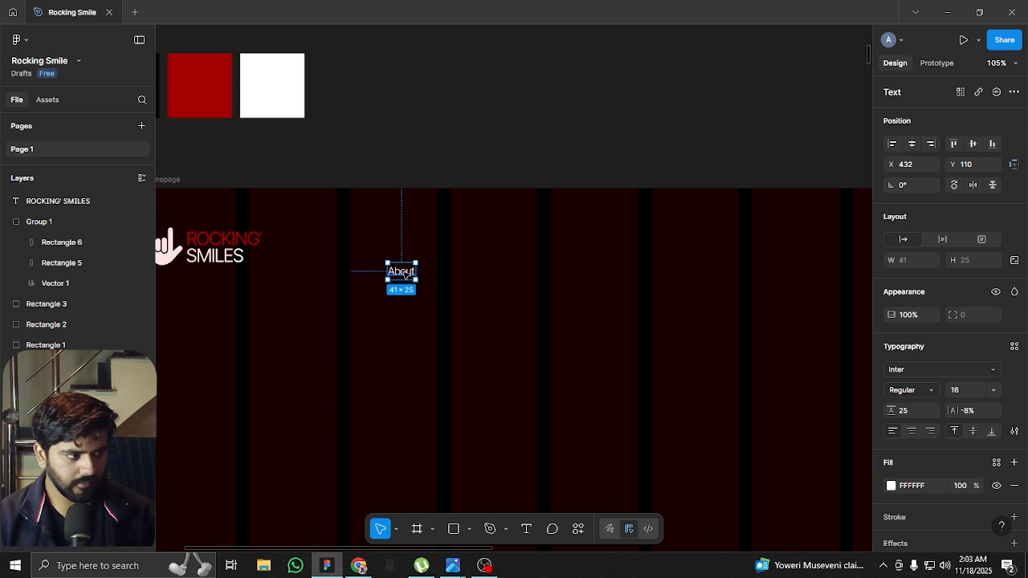
pyautogui.click(976, 392)
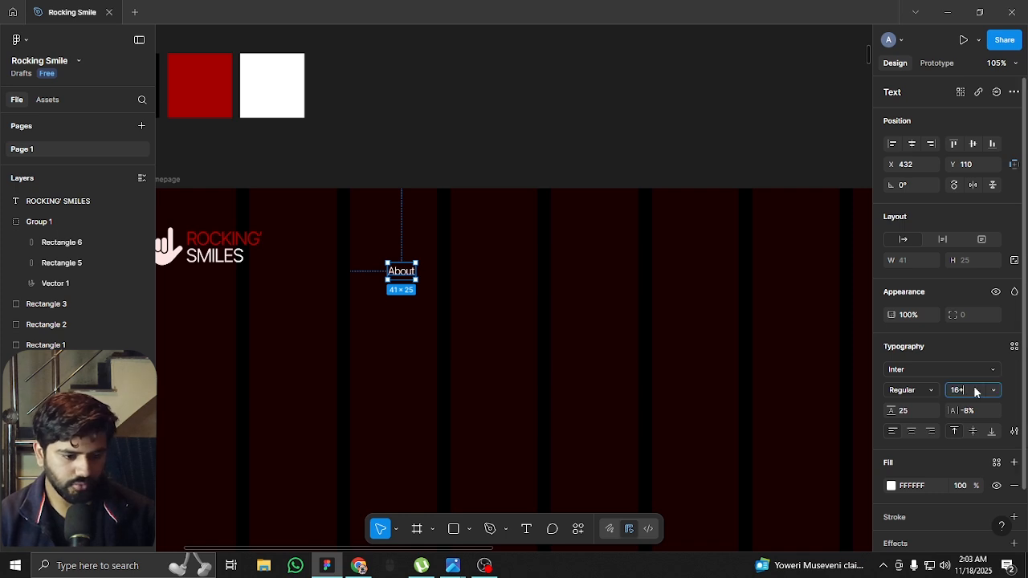
pyautogui.press('Return')
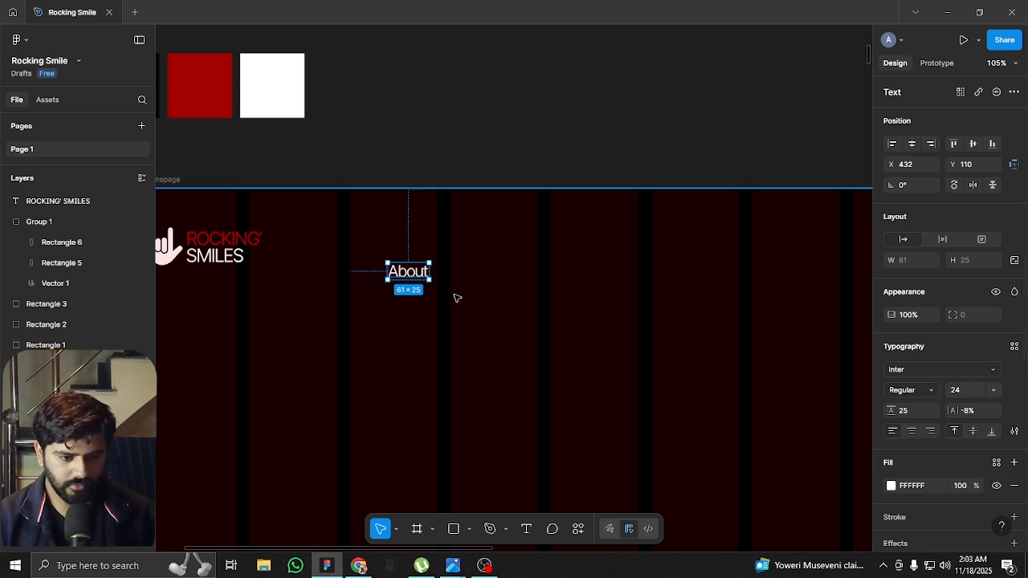
# Align the About text with a column's left edge at X 525, Y 74 and set its weight to Light
pyautogui.moveTo(403, 277); pyautogui.dragTo(466, 252)
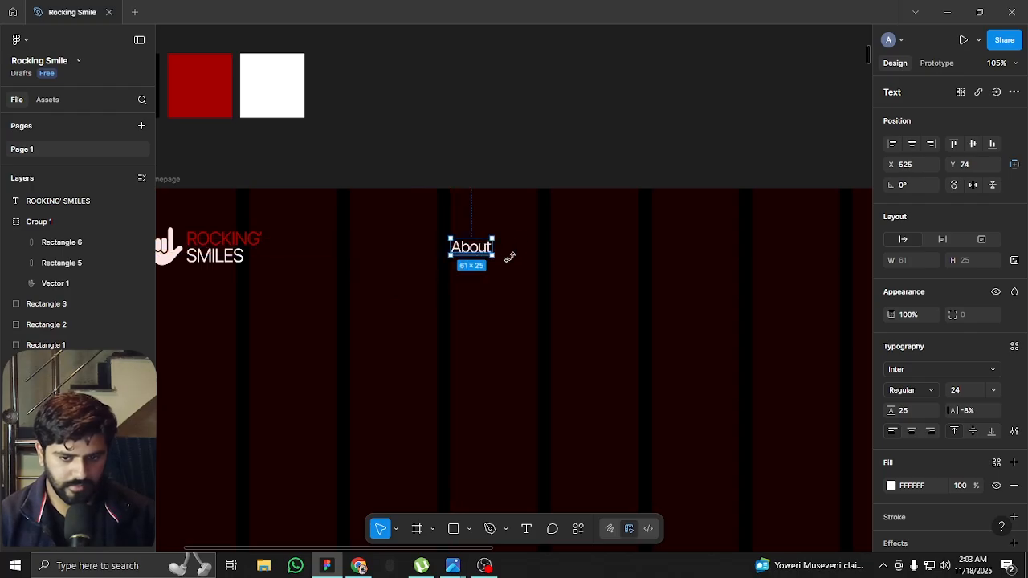
pyautogui.moveTo(554, 268); pyautogui.dragTo(434, 280)
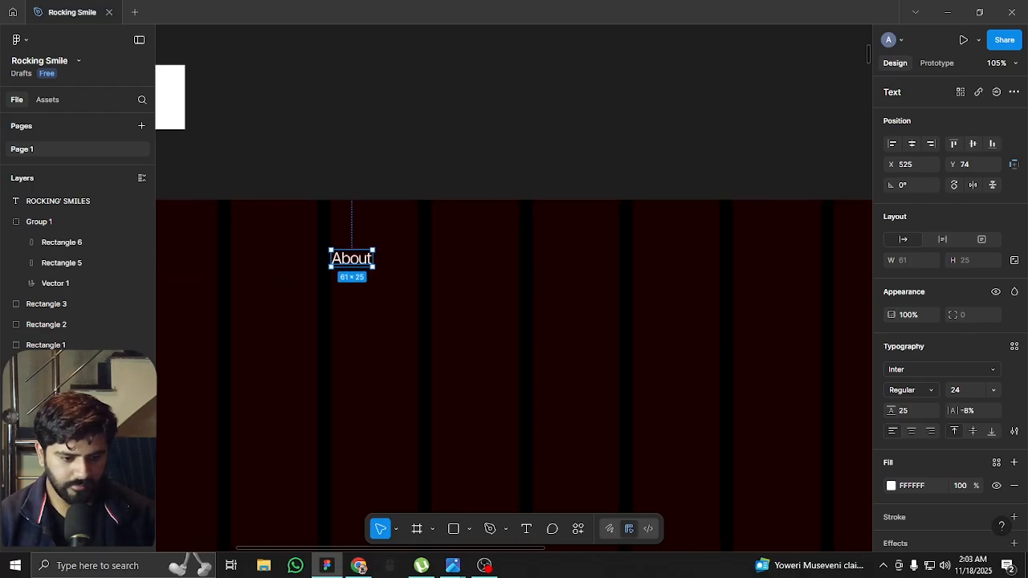
pyautogui.click(911, 391)
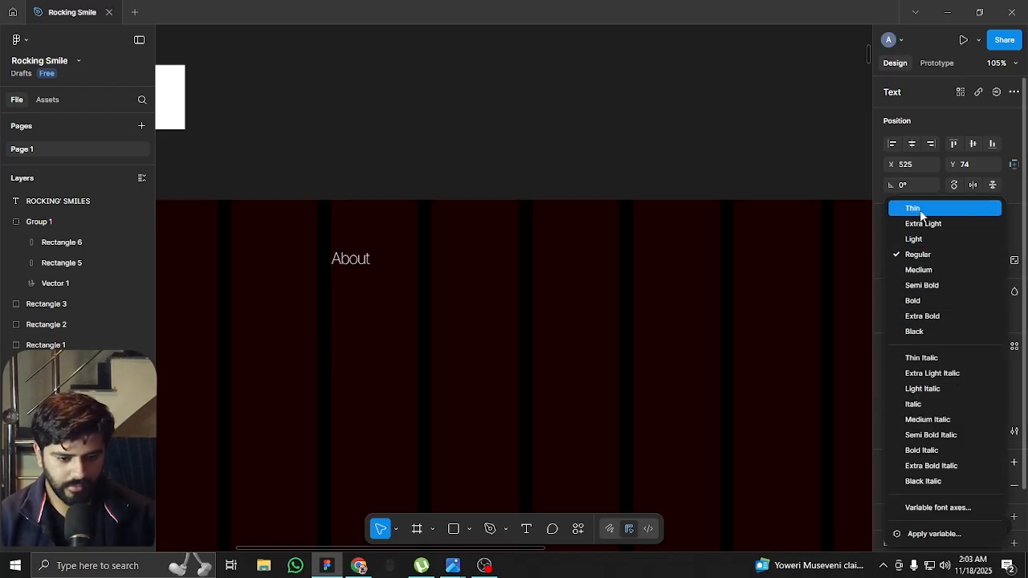
pyautogui.click(899, 243)
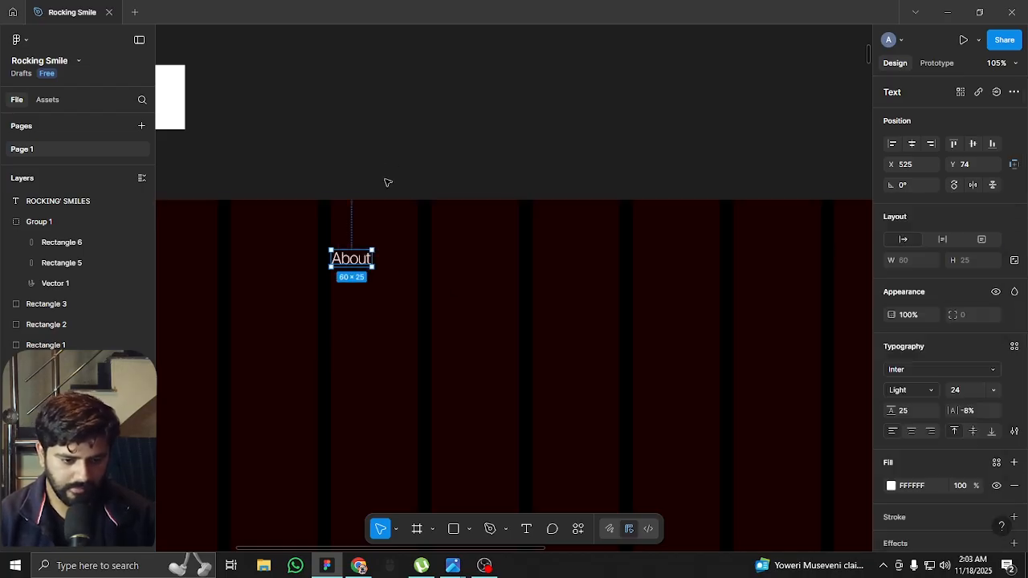
# Duplicate the About text into the next column at X 673, Y 74 and change the copy to "Collection"
pyautogui.moveTo(362, 258); pyautogui.dragTo(459, 258)
pyautogui.doubleClick(459, 260)
pyautogui.write('Collection')
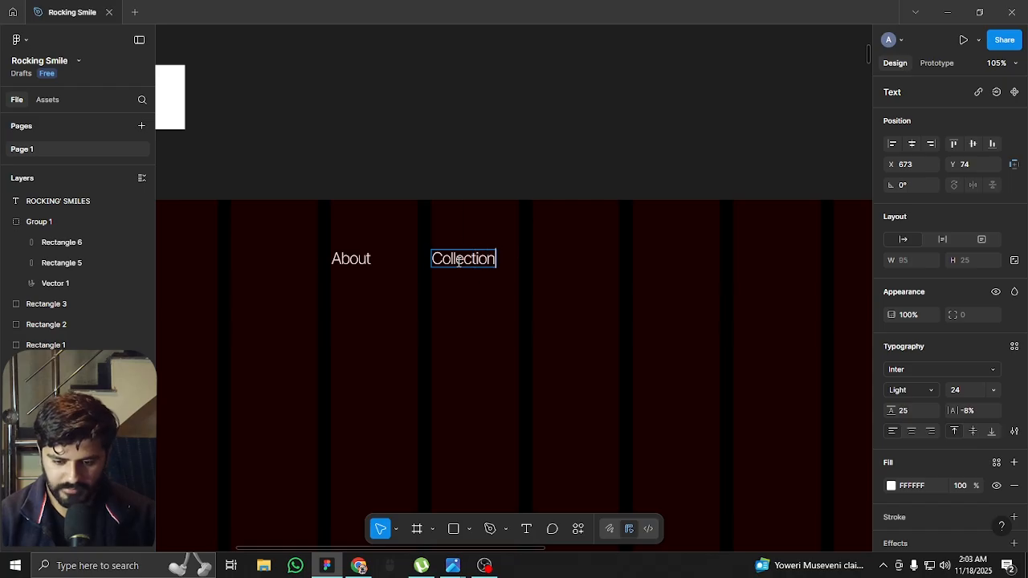
pyautogui.press('Escape')
# Duplicate the Collection text into the next column at X 822, Y 74 and change the copy to "Join Us"
pyautogui.moveTo(530, 286); pyautogui.dragTo(444, 302)
pyautogui.moveTo(370, 276); pyautogui.dragTo(469, 275)
pyautogui.doubleClick(444, 273)
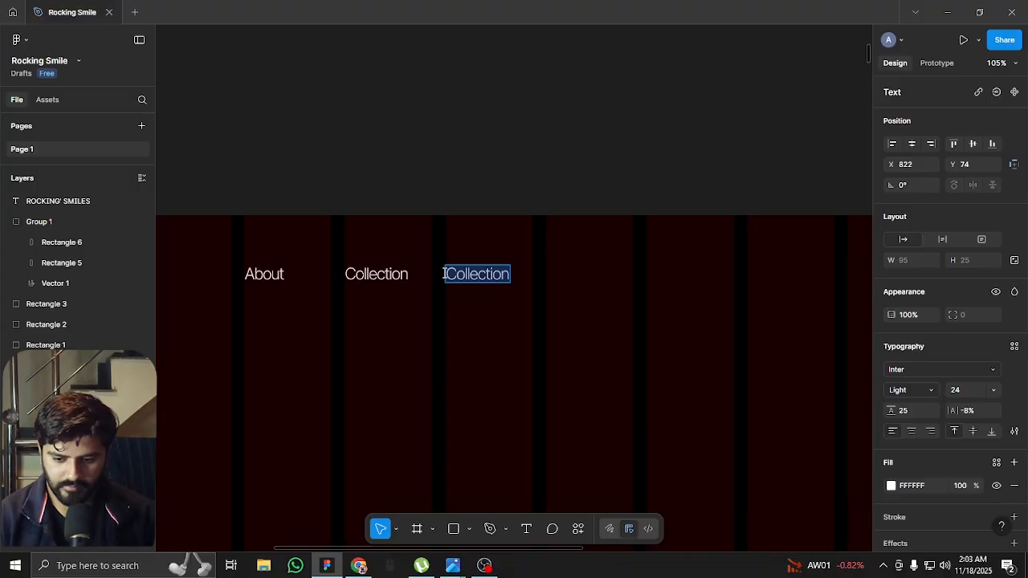
pyautogui.write('Top')
pyautogui.press('BackSpace')
pyautogui.press('BackSpace')
pyautogui.write('oin U s')
pyautogui.press('BackSpace')
pyautogui.write('Us')
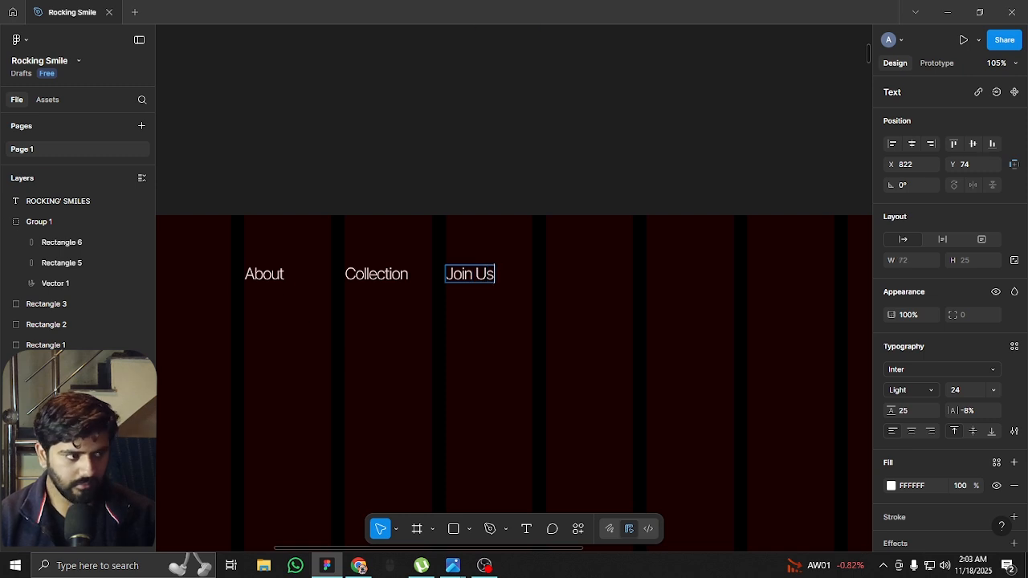
# Duplicate the Join Us text into the next column at X 970, Y 74 and change the copy to "Collaborations"
pyautogui.hotkey('alt', 'Tab')
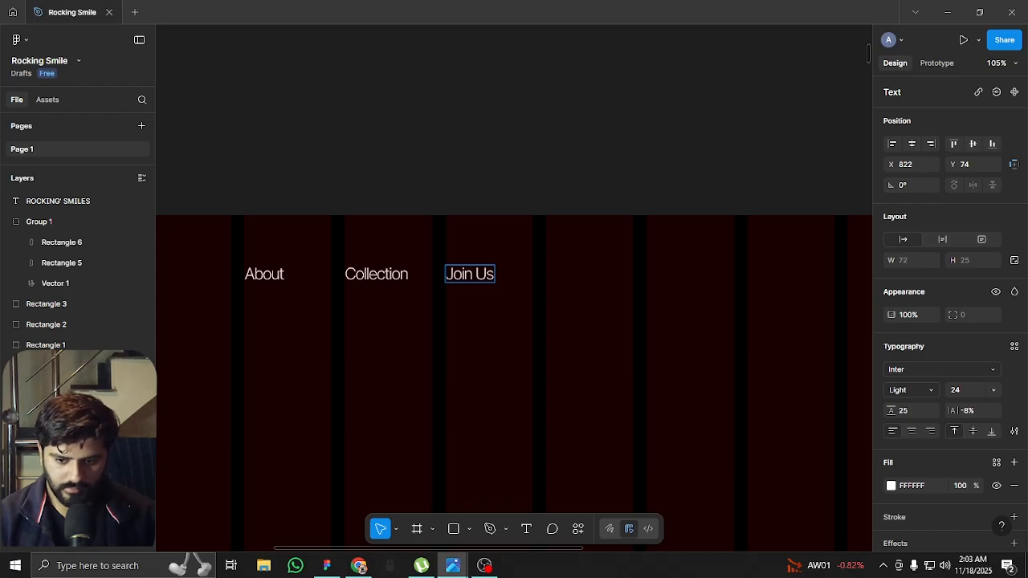
pyautogui.click(465, 351)
pyautogui.moveTo(472, 275); pyautogui.dragTo(569, 275)
pyautogui.doubleClick(570, 275)
pyautogui.write('C')
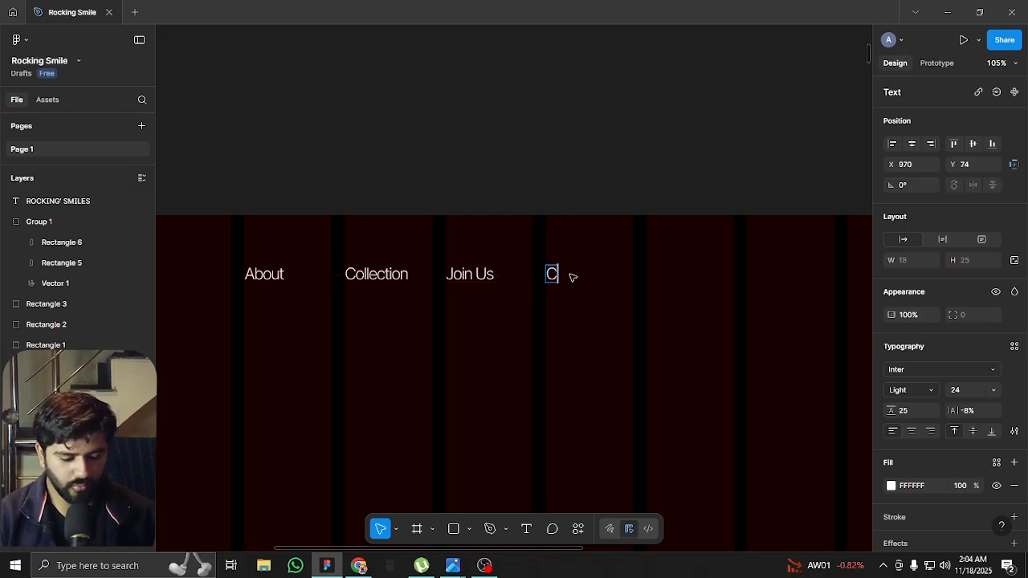
pyautogui.write('ollaborations')
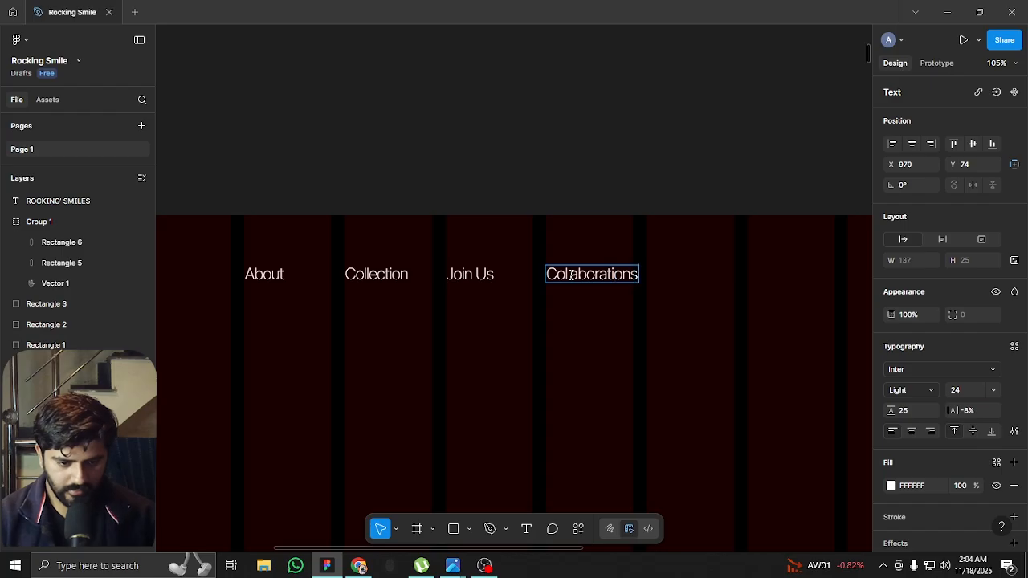
pyautogui.press('Escape')
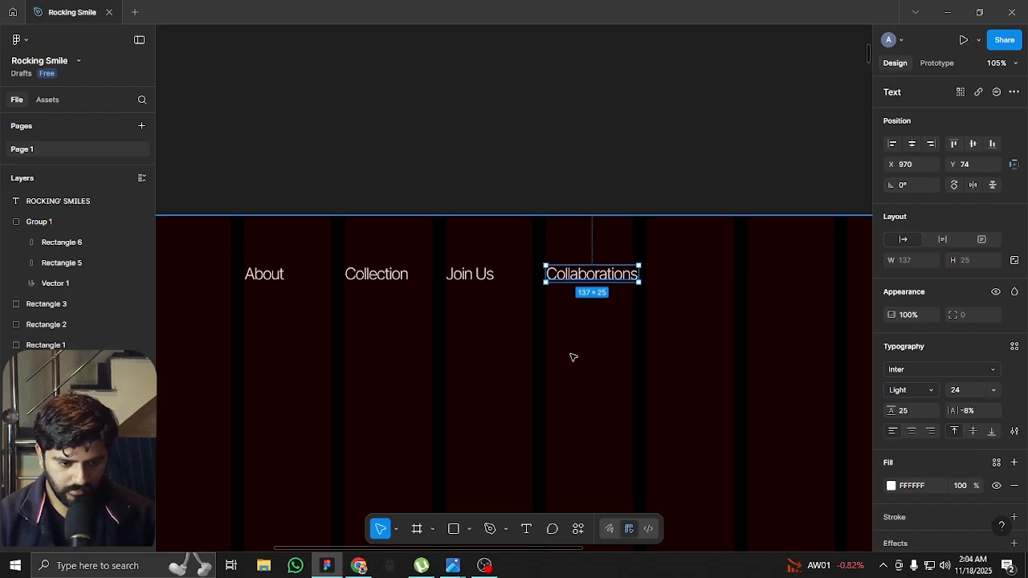
# Duplicate the Collaborations text to its right at X 1194, Y 74 and change the copy to "Roadmap"
pyautogui.click(577, 346)
pyautogui.moveTo(671, 323); pyautogui.dragTo(464, 340)
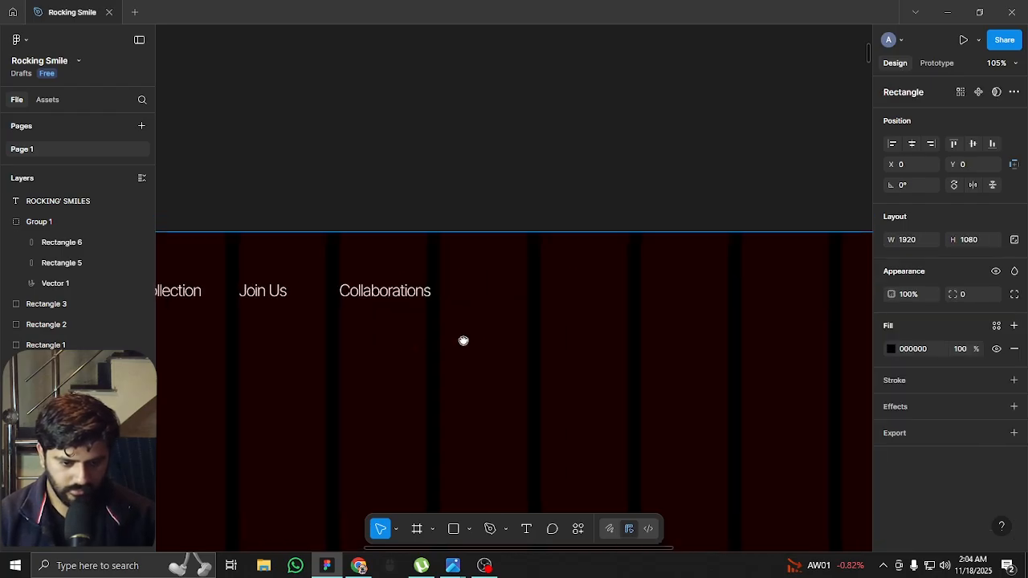
pyautogui.click(375, 292)
pyautogui.keyDown('alt'); pyautogui.moveTo(374, 292); pyautogui.dragTo(520, 293); pyautogui.keyUp('alt')
pyautogui.doubleClick(518, 290)
pyautogui.write('Roadmap')
pyautogui.press('Escape')
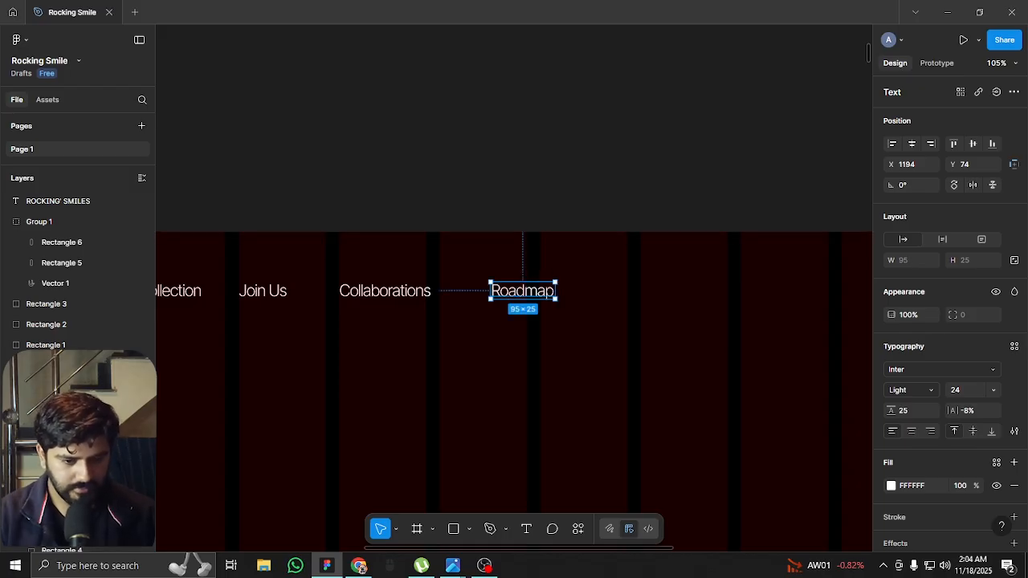
pyautogui.hotkey('alt', 'Tab')
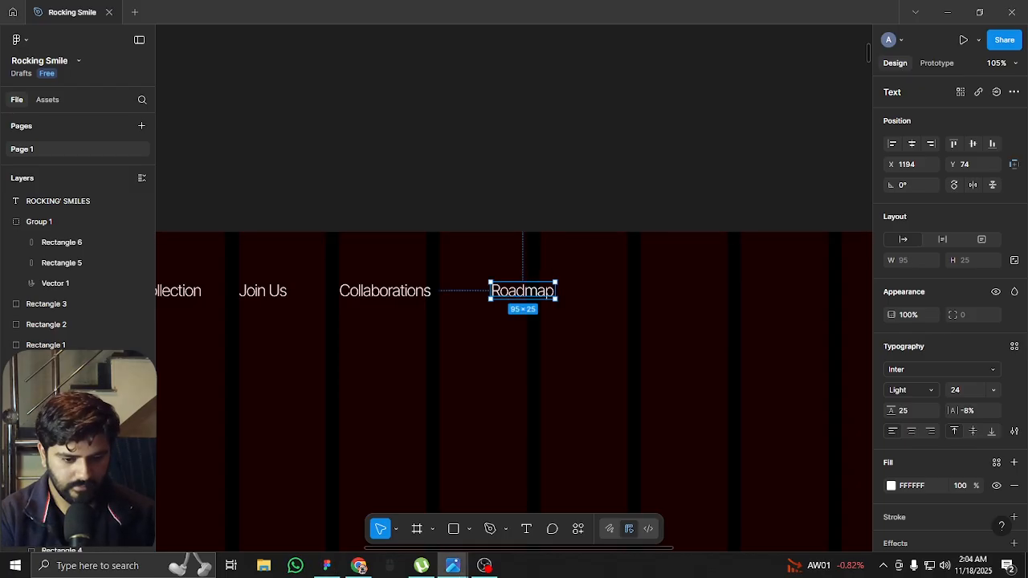
# Hide the layout guides on the homepage to view the navigation row beside the logo
pyautogui.scroll(-5, 329, 293)
pyautogui.click(296, 243)
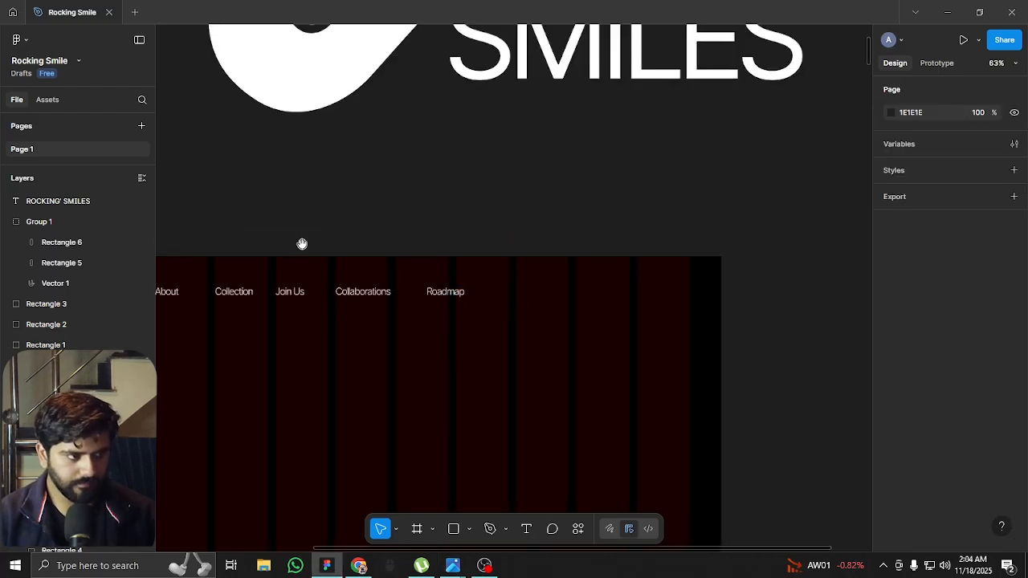
pyautogui.moveTo(296, 244); pyautogui.dragTo(561, 189)
pyautogui.hotkey('shift', 'g')
pyautogui.scroll(-5, 477, 201)
pyautogui.scroll(5, 575, 276)
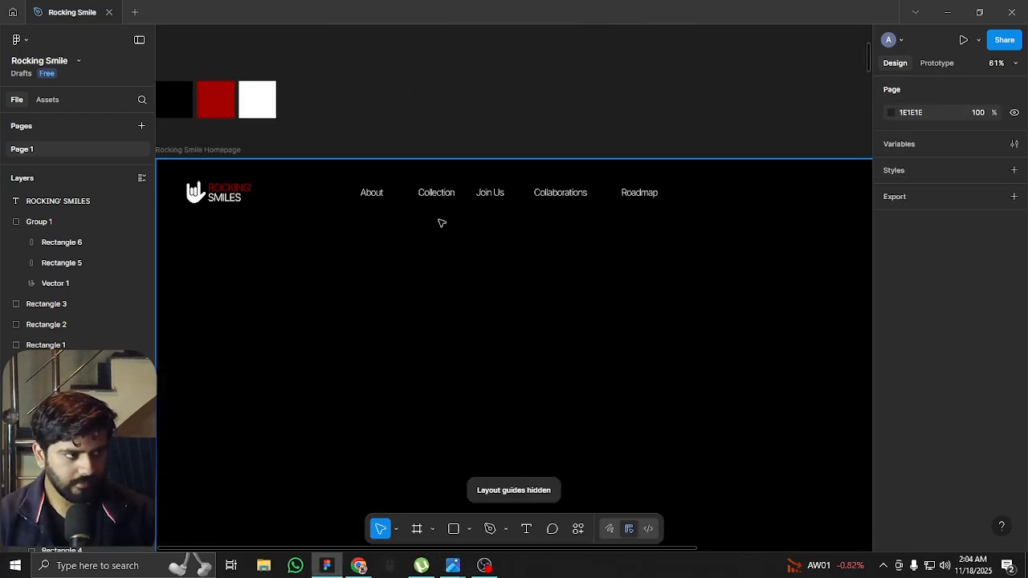
# Try font size 16 on the five navigation links, restoring it to 24
pyautogui.click(372, 194)
pyautogui.keyDown('shift'); pyautogui.click(438, 193); pyautogui.keyUp('shift')
pyautogui.keyDown('shift'); pyautogui.click(489, 193); pyautogui.keyUp('shift')
pyautogui.keyDown('shift'); pyautogui.click(564, 198); pyautogui.keyUp('shift')
pyautogui.keyDown('shift'); pyautogui.click(646, 195); pyautogui.keyUp('shift')
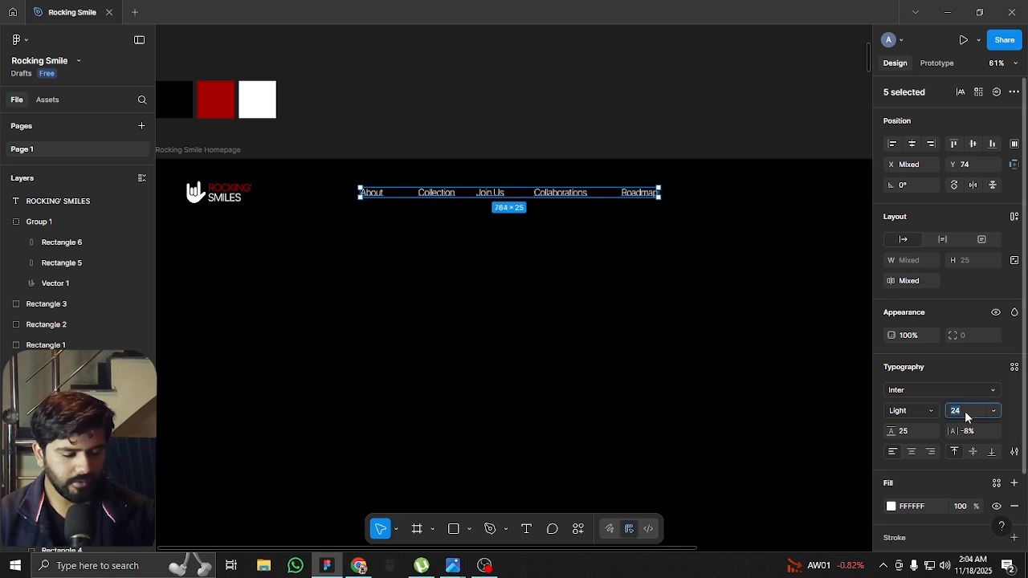
pyautogui.press('BackSpace')
pyautogui.press('BackSpace')
pyautogui.write('16')
pyautogui.press('Return')
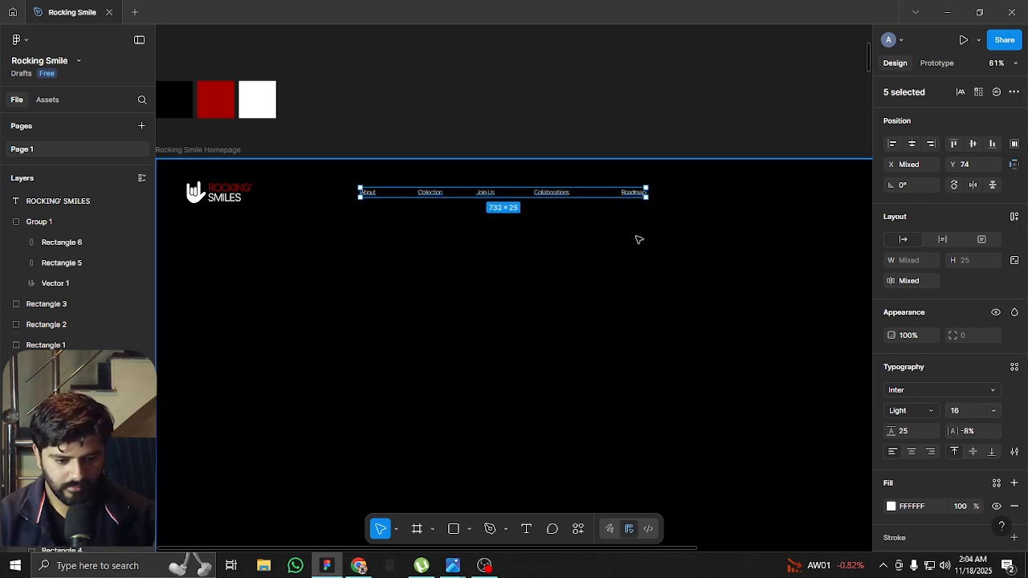
pyautogui.write('24')
pyautogui.press('Return')
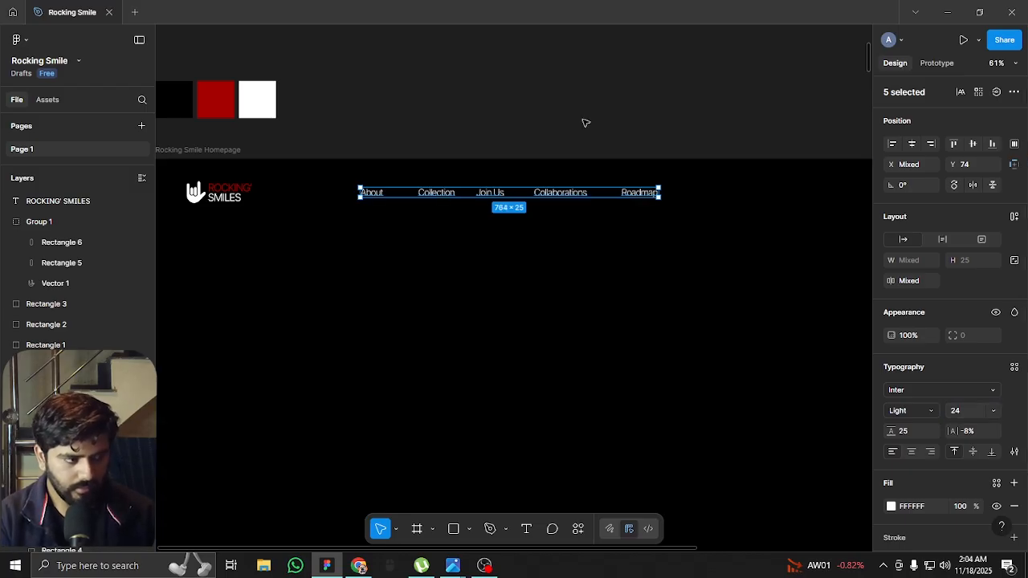
# Set the font size of the ROCKING' SMILES logo text in the homepage header to 40
pyautogui.click(591, 150)
pyautogui.scroll(-2, 610, 136)
pyautogui.hscroll(-1, 610, 136)
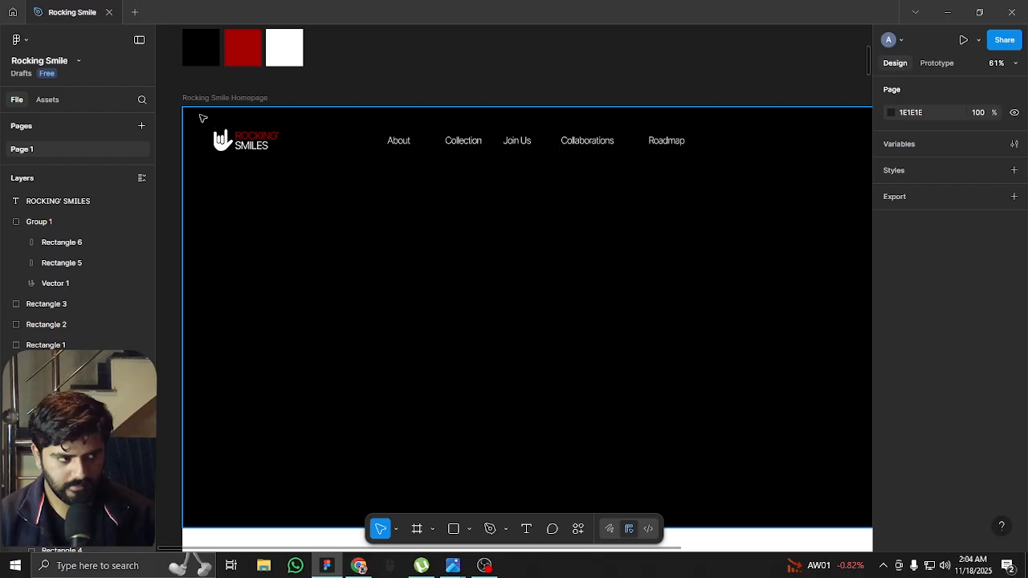
pyautogui.scroll(3, 203, 118)
pyautogui.click(298, 157)
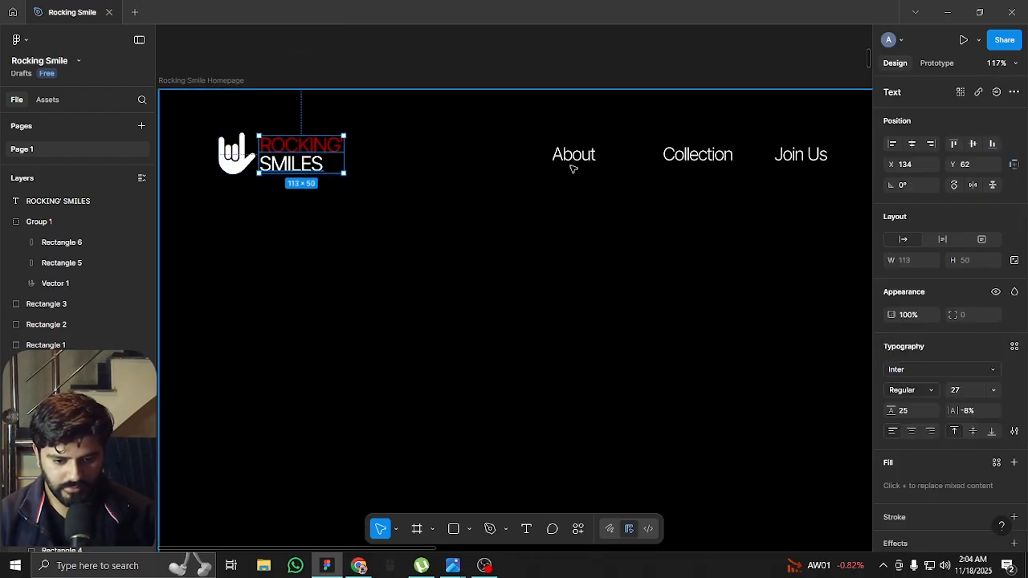
pyautogui.click(971, 391)
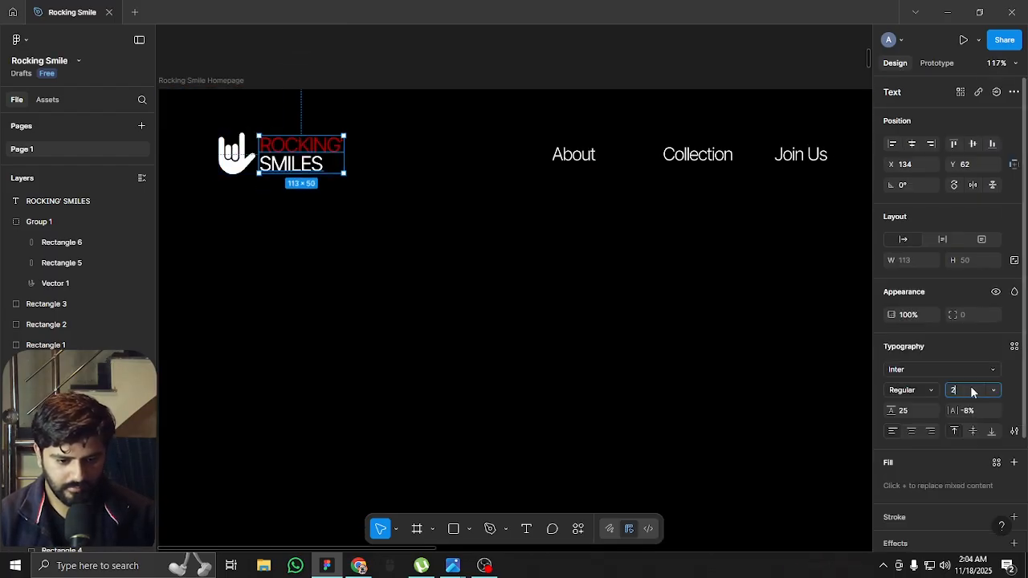
pyautogui.write('24+8+8')
pyautogui.press('Return')
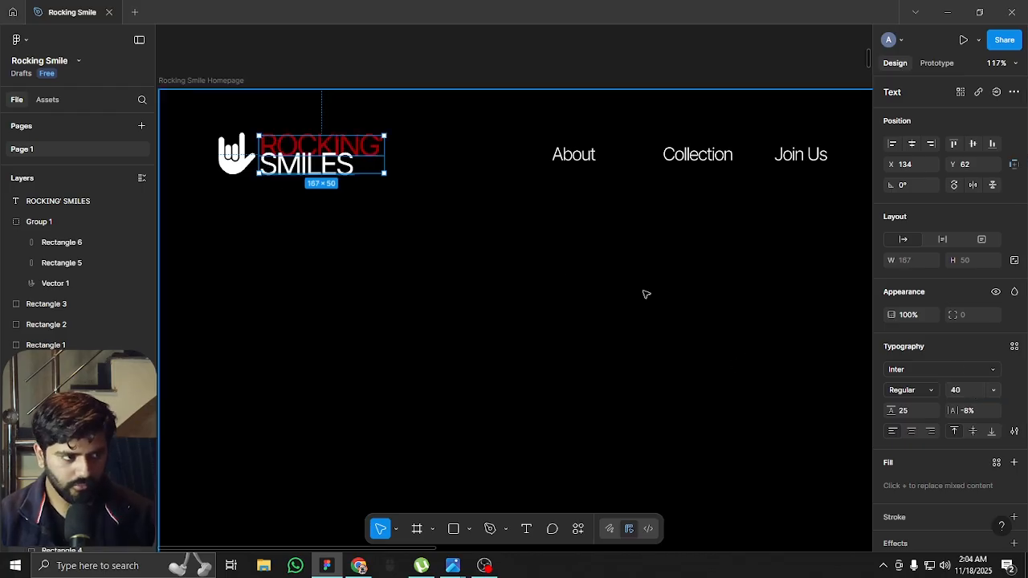
# Set the line height of the ROCKING' SMILES header text to 35
pyautogui.click(909, 413)
pyautogui.hotkey('shift', 'Up')
pyautogui.hotkey('shift', 'Up')
pyautogui.press('Down')
pyautogui.press('Down')
pyautogui.press('Down')
pyautogui.press('Down')
pyautogui.press('Down')
pyautogui.press('Down')
pyautogui.press('Down')
pyautogui.press('Down')
pyautogui.press('Down')
pyautogui.press('Down')
pyautogui.press('Return')
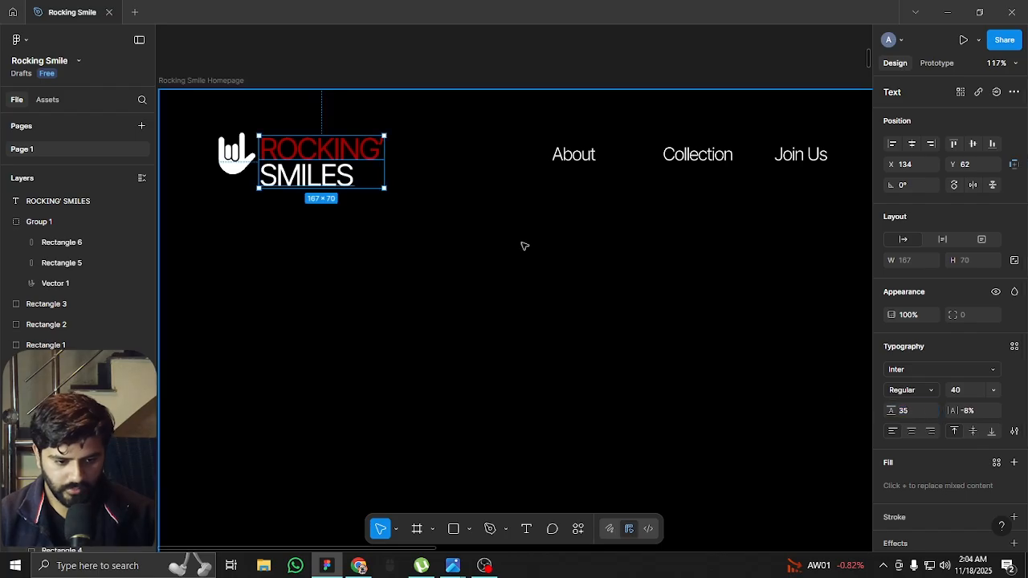
# Move the ROCKING' SMILES header text up to X 134, Y 52 beside the hand icon
pyautogui.scroll(5, 228, 153)
pyautogui.moveTo(337, 171); pyautogui.dragTo(343, 157)
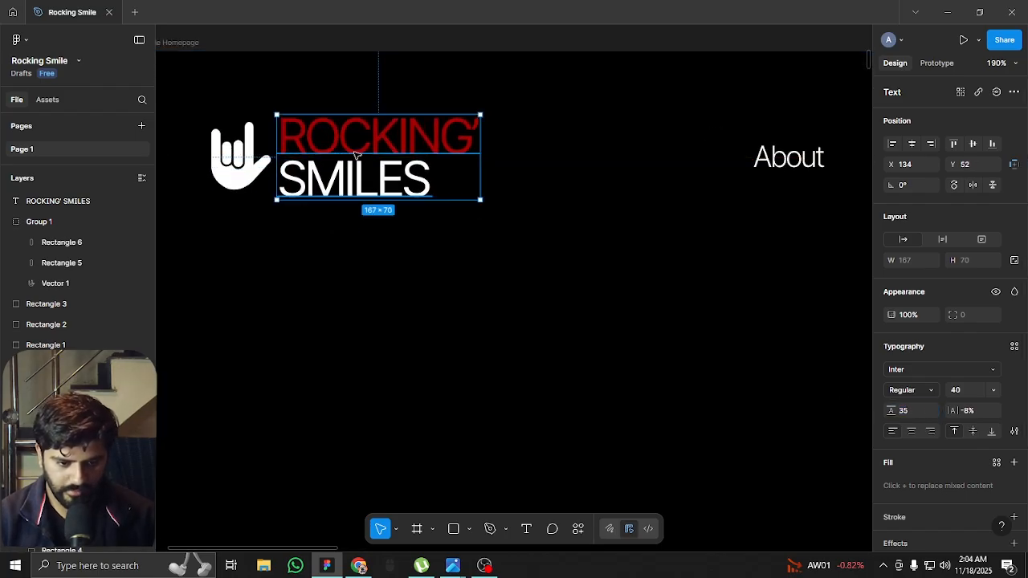
pyautogui.scroll(-6, 356, 155)
pyautogui.scroll(-3, 362, 162)
pyautogui.click(477, 65)
pyautogui.click(372, 153)
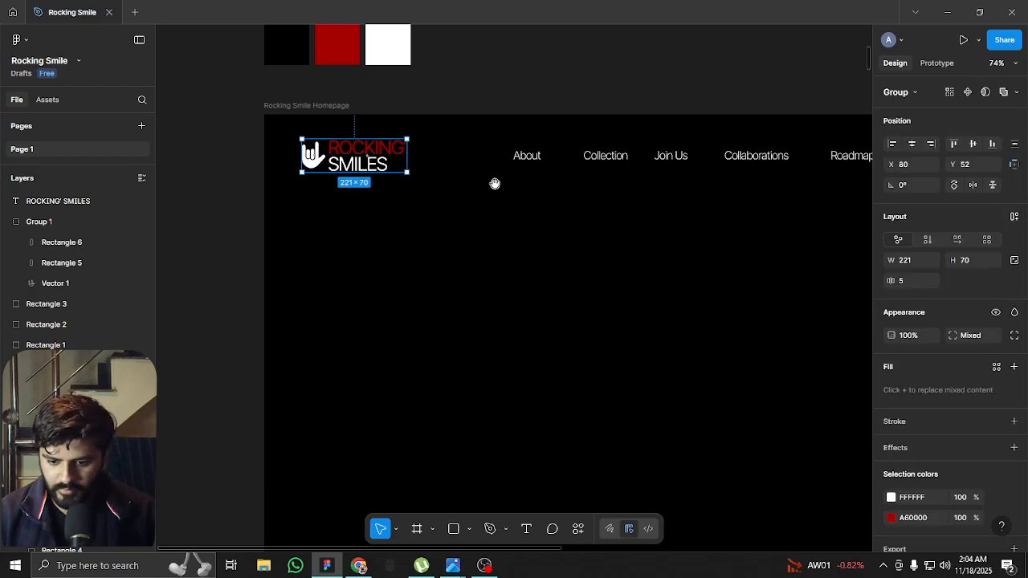
# Combine the About, Collection, Join Us, Collaborations and Roadmap links into one horizontal auto layout frame
pyautogui.moveTo(493, 183); pyautogui.dragTo(384, 173)
pyautogui.scroll(-3, 409, 163)
pyautogui.scroll(2, 418, 160)
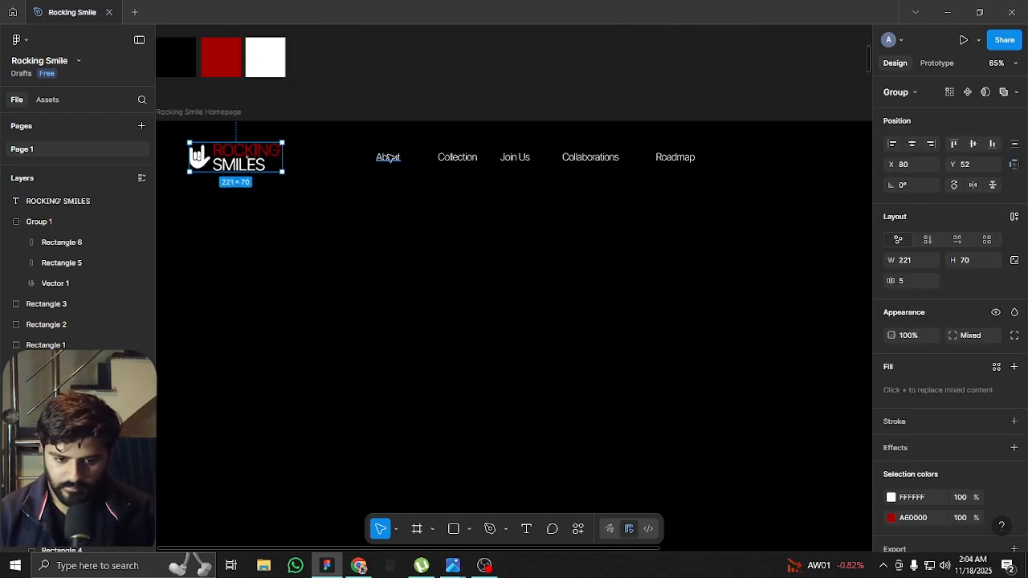
pyautogui.click(388, 157)
pyautogui.keyDown('shift'); pyautogui.click(450, 158); pyautogui.keyUp('shift')
pyautogui.keyDown('shift'); pyautogui.click(515, 159); pyautogui.keyUp('shift')
pyautogui.keyDown('shift'); pyautogui.click(590, 158); pyautogui.keyUp('shift')
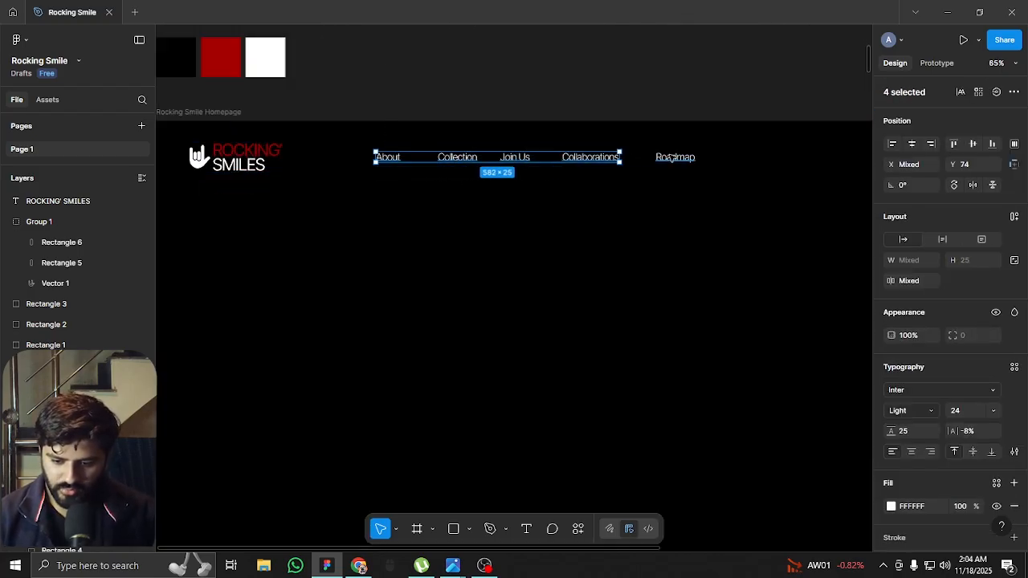
pyautogui.keyDown('shift'); pyautogui.click(663, 160); pyautogui.keyUp('shift')
pyautogui.hotkey('shift', 'a')
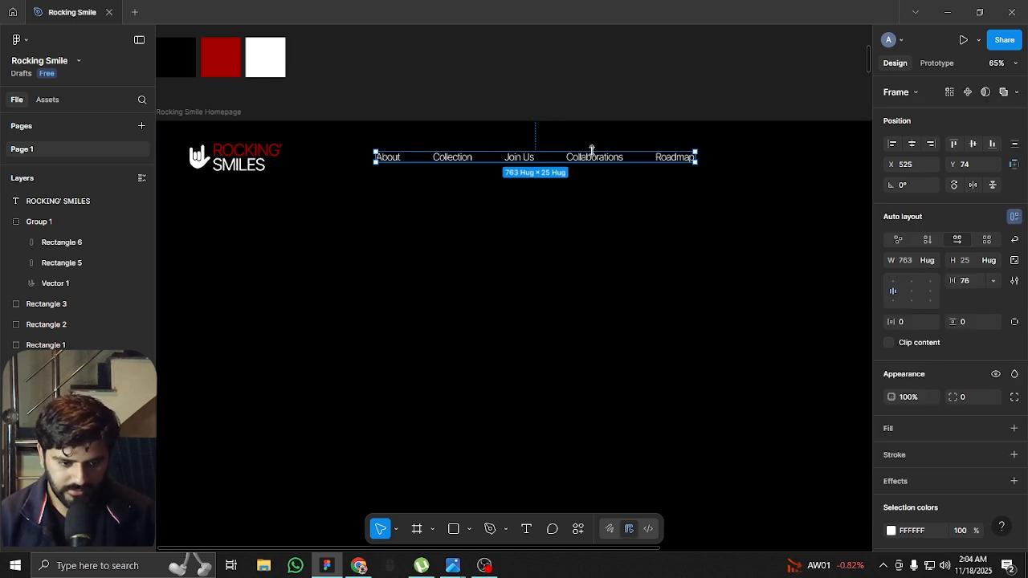
# Show the layout guides and draw a 70 × 70 circle to the right of Roadmap at X 1473, Y 52
pyautogui.scroll(-2, 562, 165)
pyautogui.click(734, 90)
pyautogui.moveTo(758, 93); pyautogui.dragTo(611, 119)
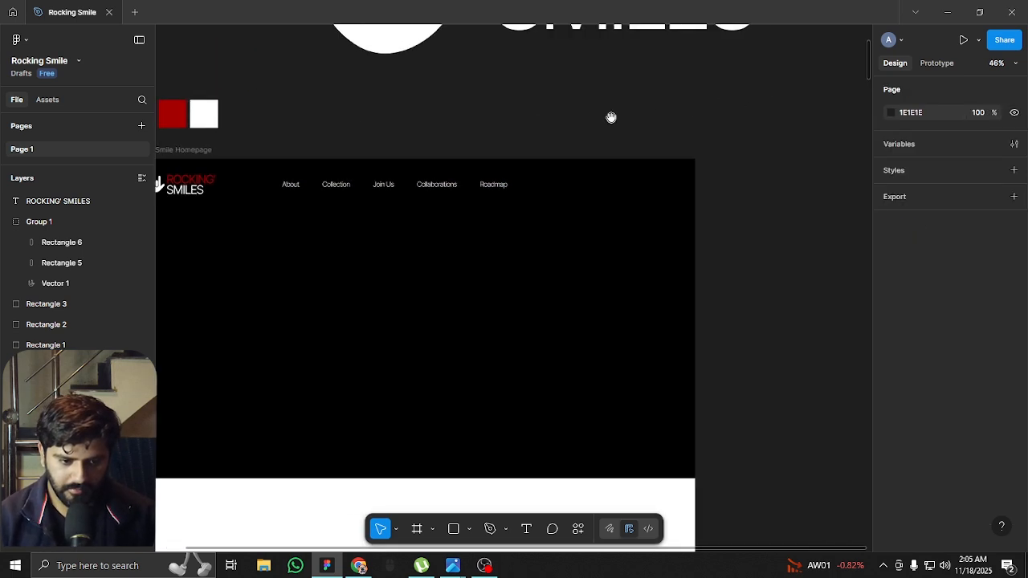
pyautogui.scroll(5, 610, 185)
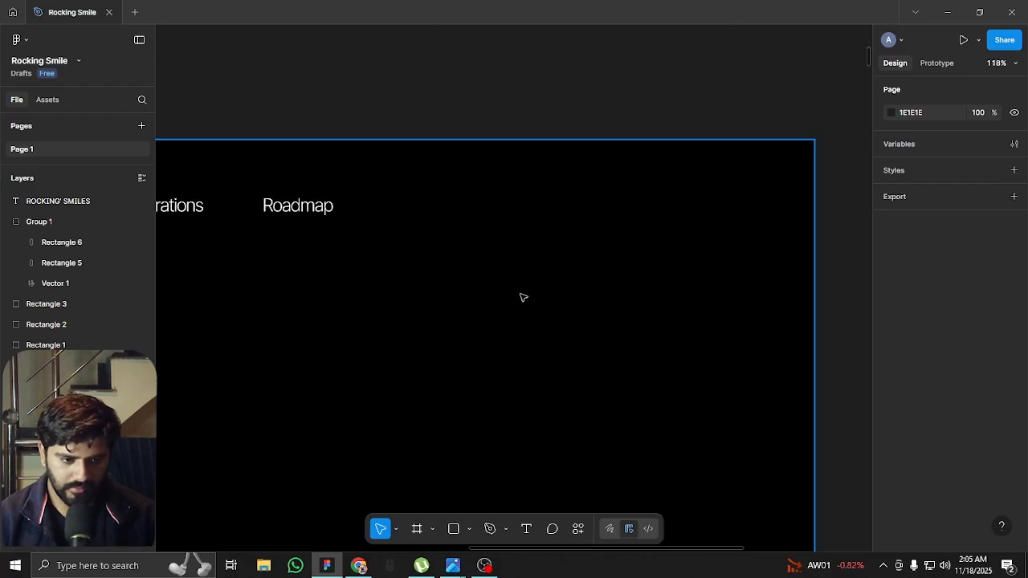
pyautogui.scroll(1, 630, 196)
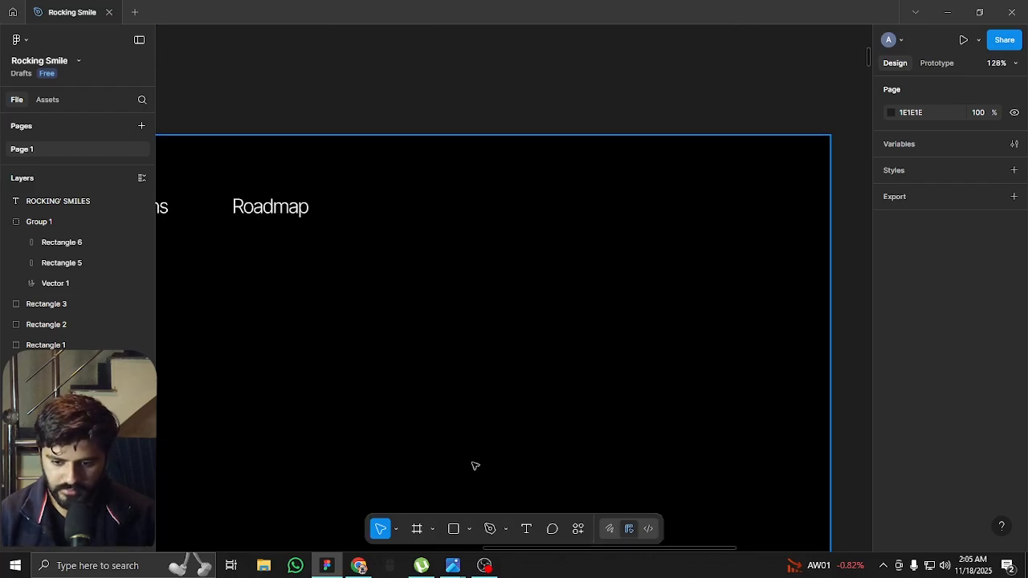
pyautogui.press('o')
pyautogui.hotkey('shift', 'g')
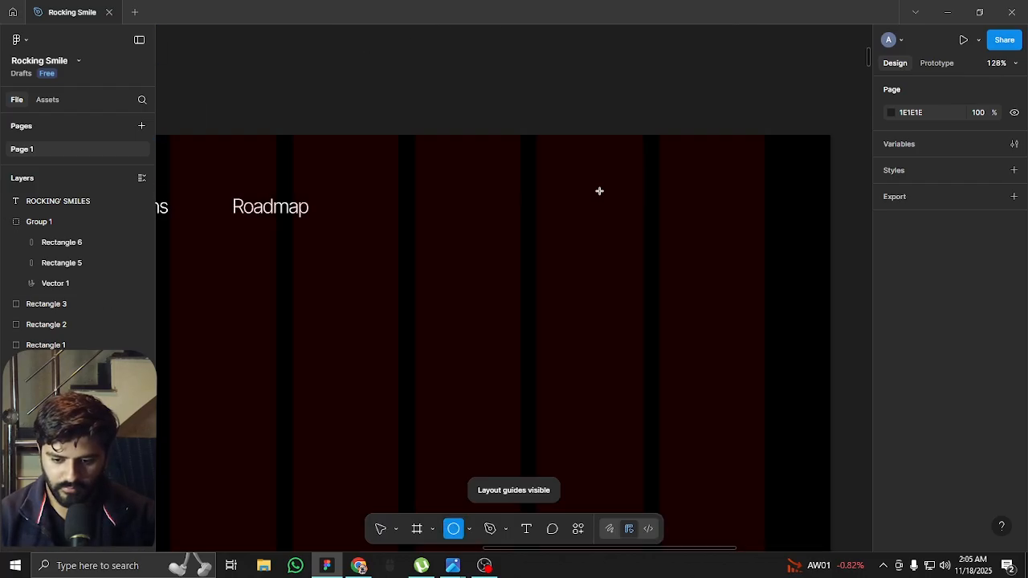
pyautogui.moveTo(553, 204)
pyautogui.mouseDown()
pyautogui.moveTo(588, 239)
pyautogui.moveTo(527, 202)
pyautogui.moveTo(500, 199)
pyautogui.moveTo(524, 174)
pyautogui.mouseUp()
pyautogui.scroll(2, 501, 200)
pyautogui.moveTo(503, 207); pyautogui.dragTo(543, 200)
pyautogui.press('Delete')
pyautogui.click(500, 211)
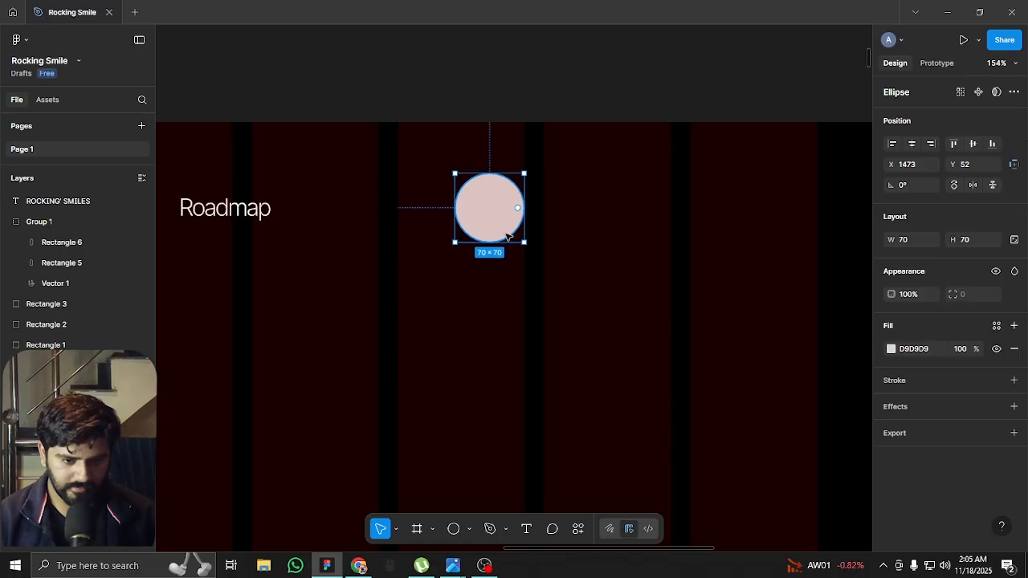
# Fill the circle with the page's red A60000 and hide the layout guides
pyautogui.scroll(3, 506, 233)
pyautogui.click(890, 350)
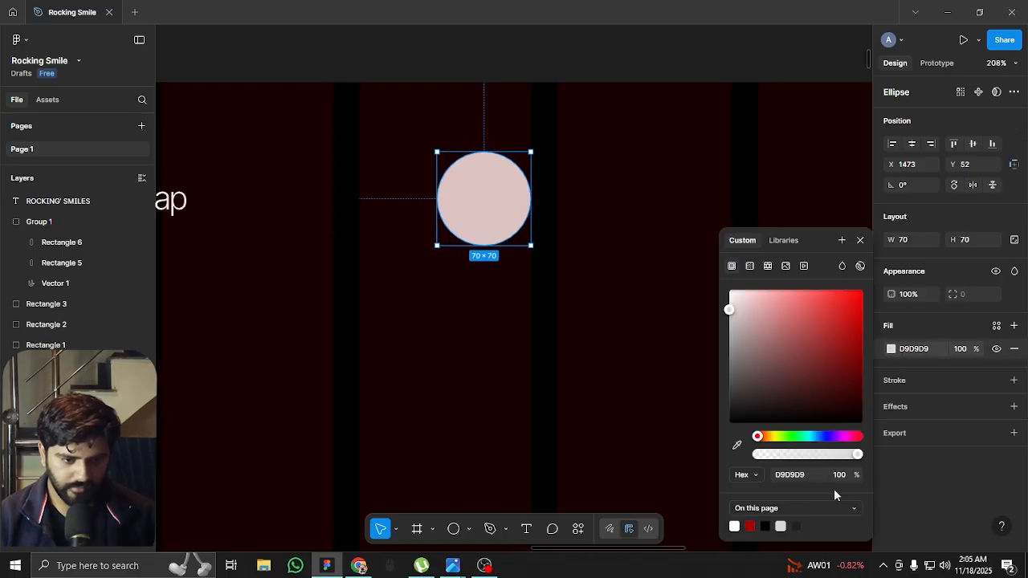
pyautogui.click(749, 526)
pyautogui.hotkey('shift', 'g')
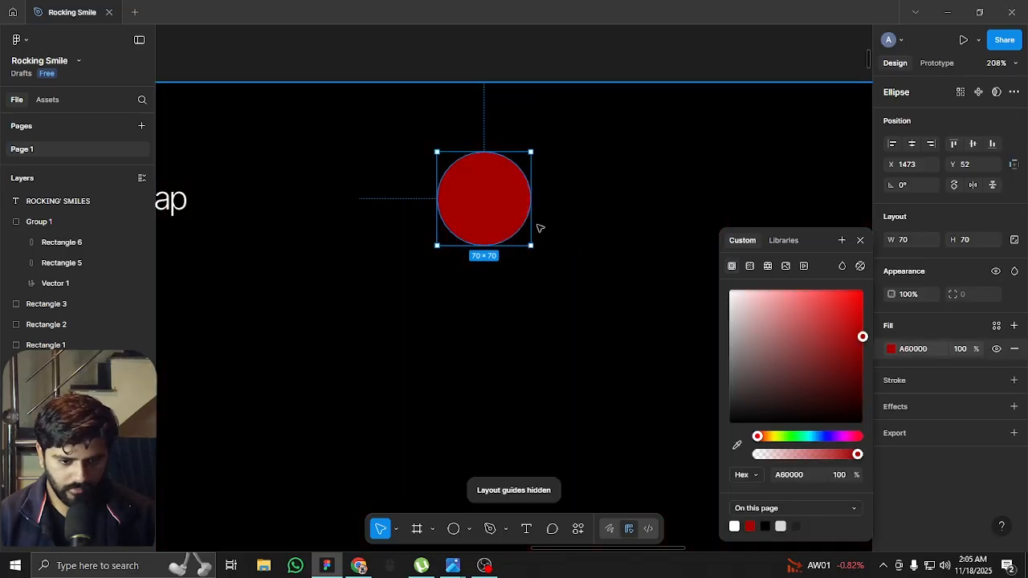
# Open the Iconify plugin and search its icons for "discord"
pyautogui.click(554, 457)
pyautogui.click(578, 528)
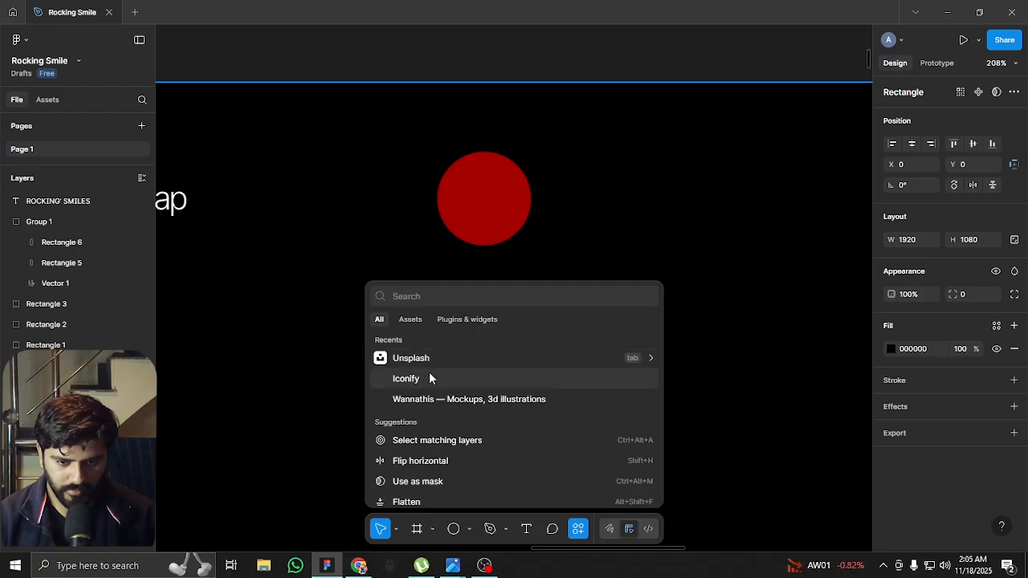
pyautogui.press('Escape')
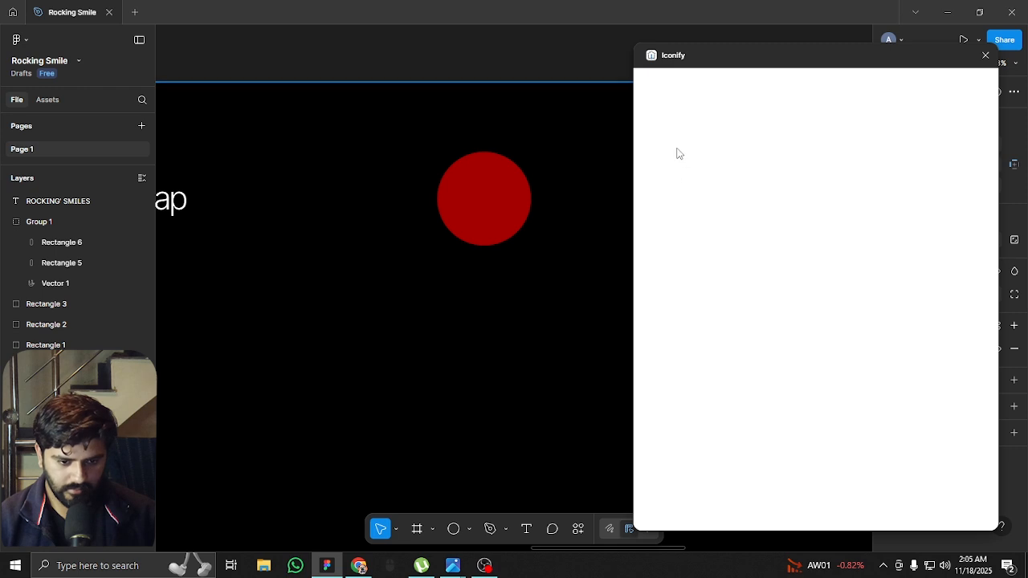
pyautogui.click(758, 111)
pyautogui.write('d')
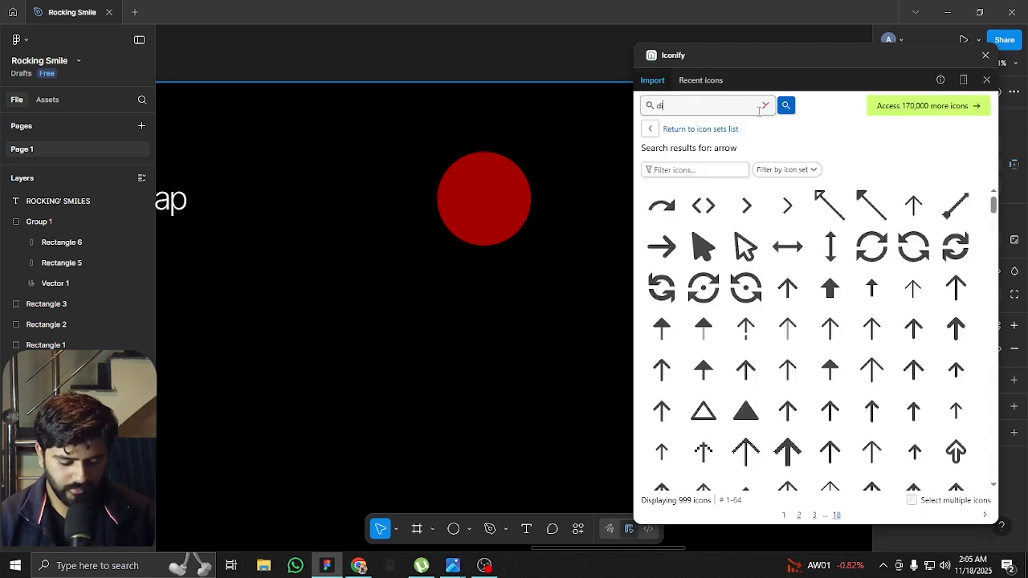
pyautogui.write('iscord')
pyautogui.press('Return')
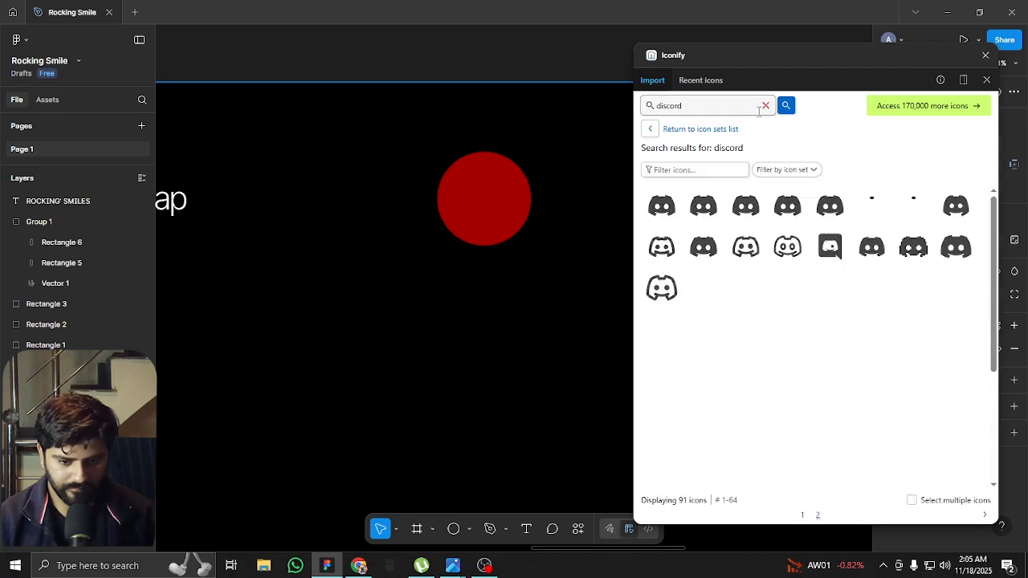
# Place the first Discord icon at 40 × 40 in the centre of the red circle and colour it white
pyautogui.moveTo(667, 206); pyautogui.dragTo(501, 193)
pyautogui.moveTo(934, 53); pyautogui.dragTo(771, 120)
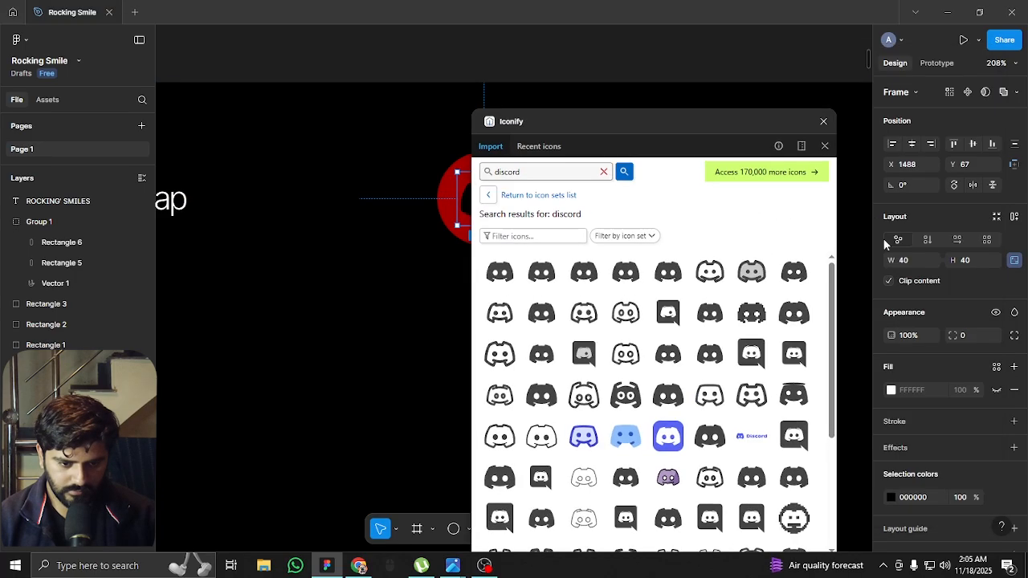
pyautogui.click(892, 498)
pyautogui.moveTo(805, 359); pyautogui.dragTo(641, 230)
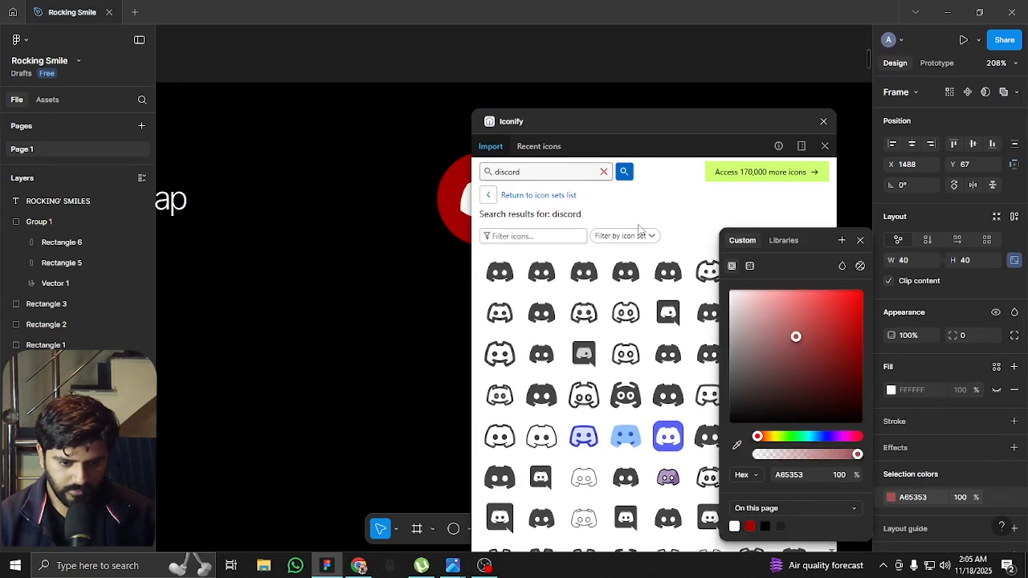
pyautogui.click(828, 122)
pyautogui.moveTo(737, 120); pyautogui.dragTo(927, 103)
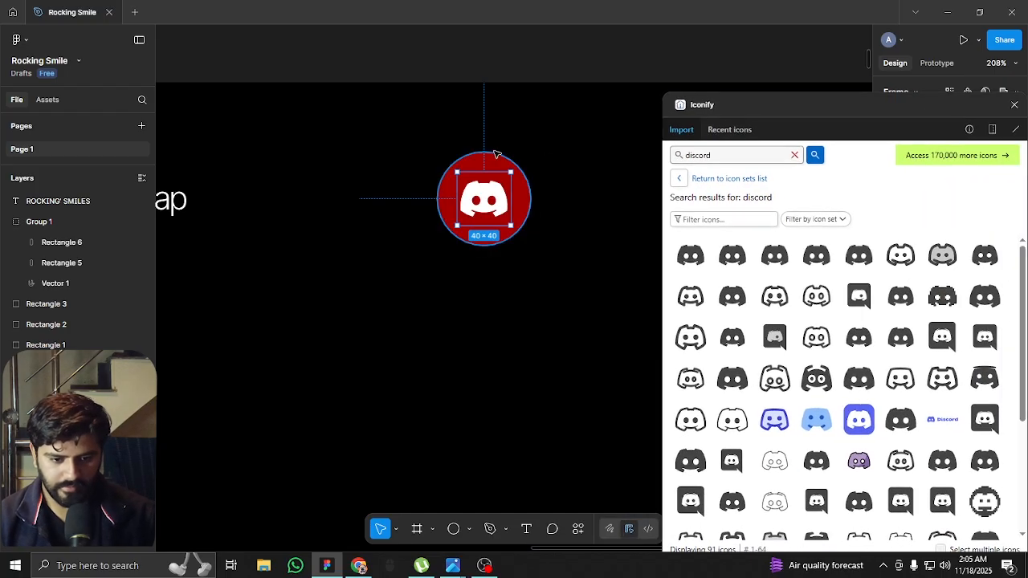
# Show the layout guides and duplicate the red circle with its Discord icon to the start of the next column
pyautogui.keyDown('shift'); pyautogui.click(492, 158); pyautogui.keyUp('shift')
pyautogui.scroll(-2, 491, 171)
pyautogui.scroll(-4, 492, 175)
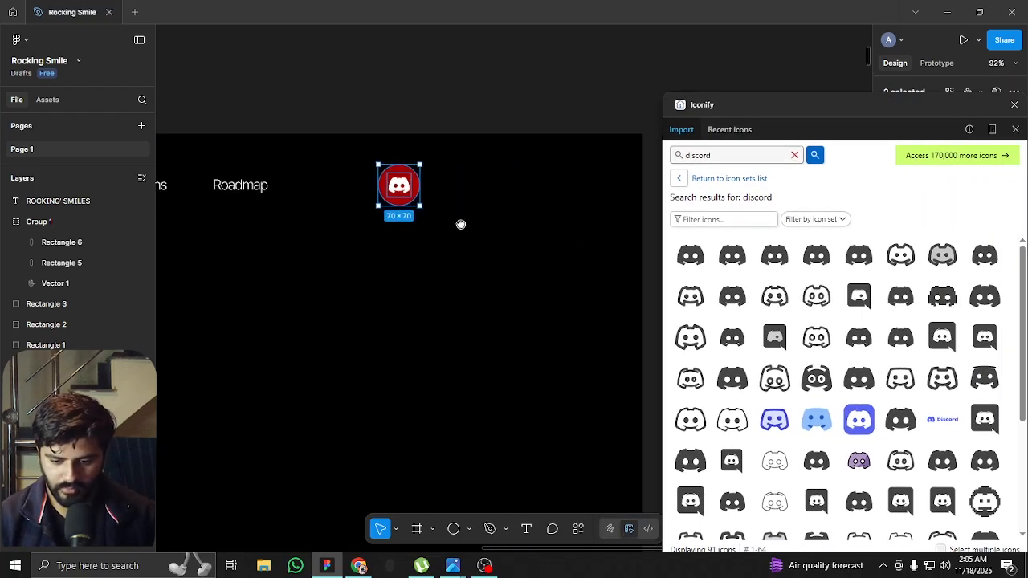
pyautogui.scroll(3, 356, 174)
pyautogui.hotkey('shift', 'g')
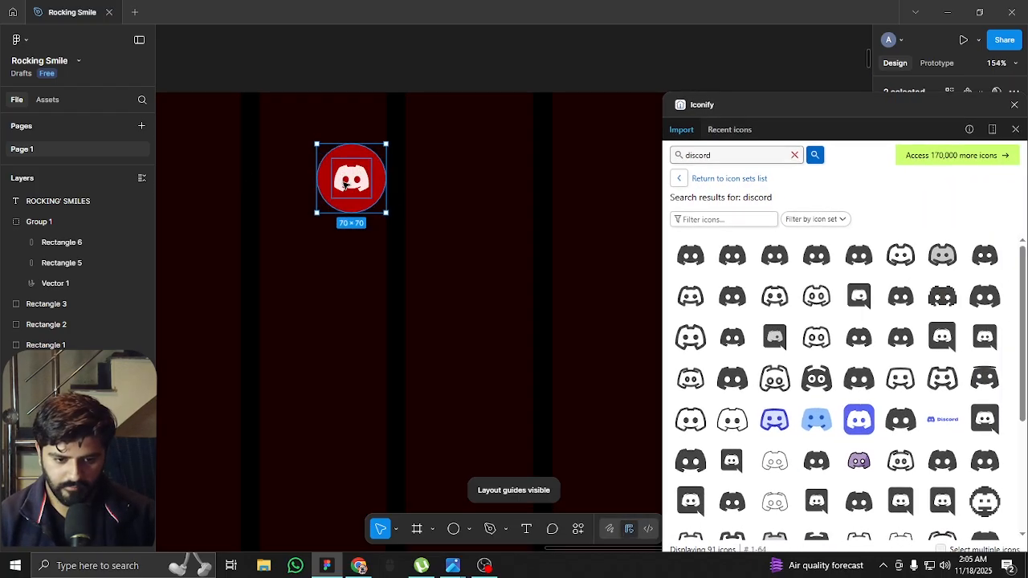
pyautogui.moveTo(356, 175); pyautogui.dragTo(441, 173)
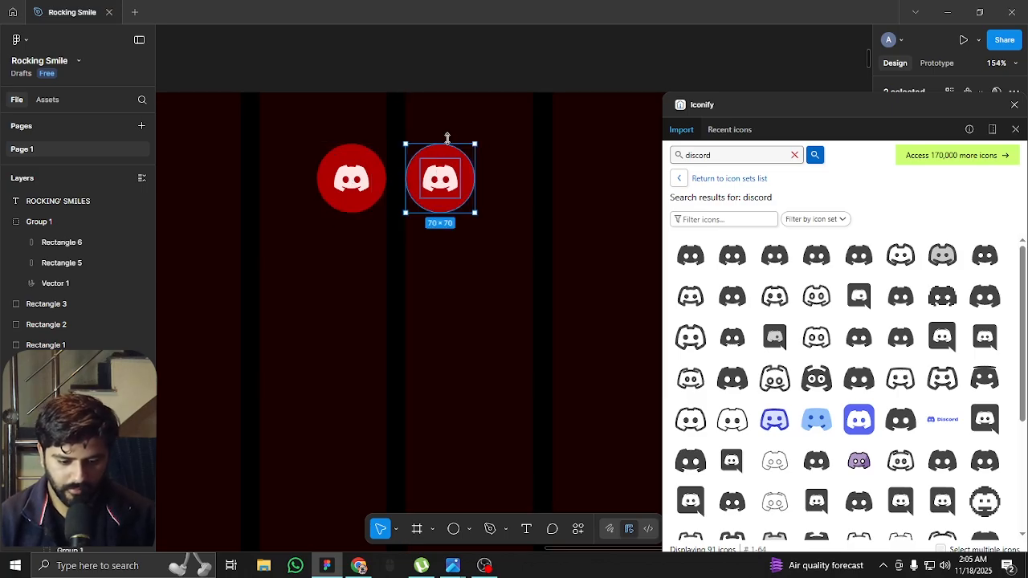
# Search the Iconify icons for "youtube" and replace the Discord icon in the second red circle with the first filled YouTube icon
pyautogui.doubleClick(440, 178)
pyautogui.click(755, 158)
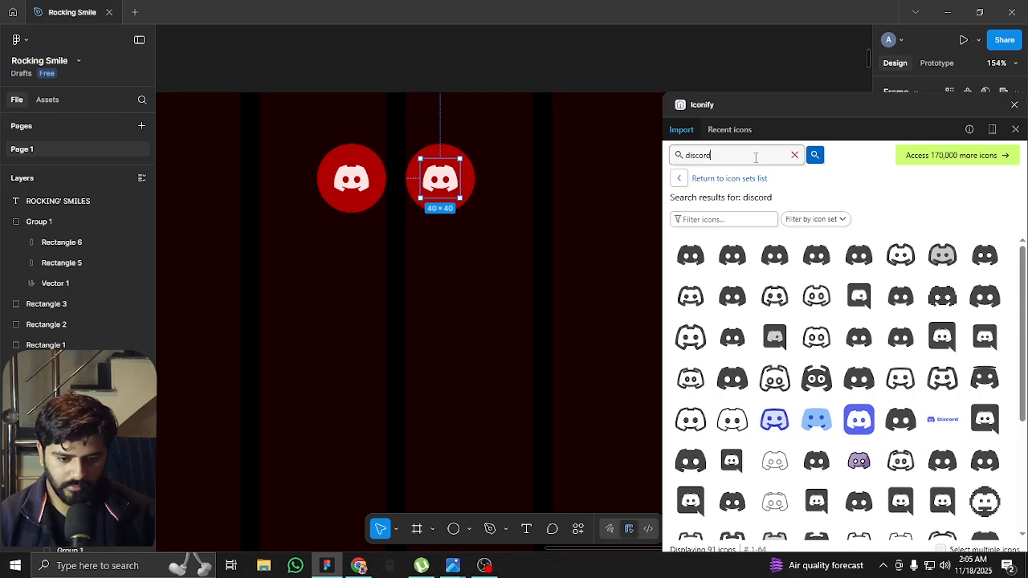
pyautogui.write('youtube')
pyautogui.press('Return')
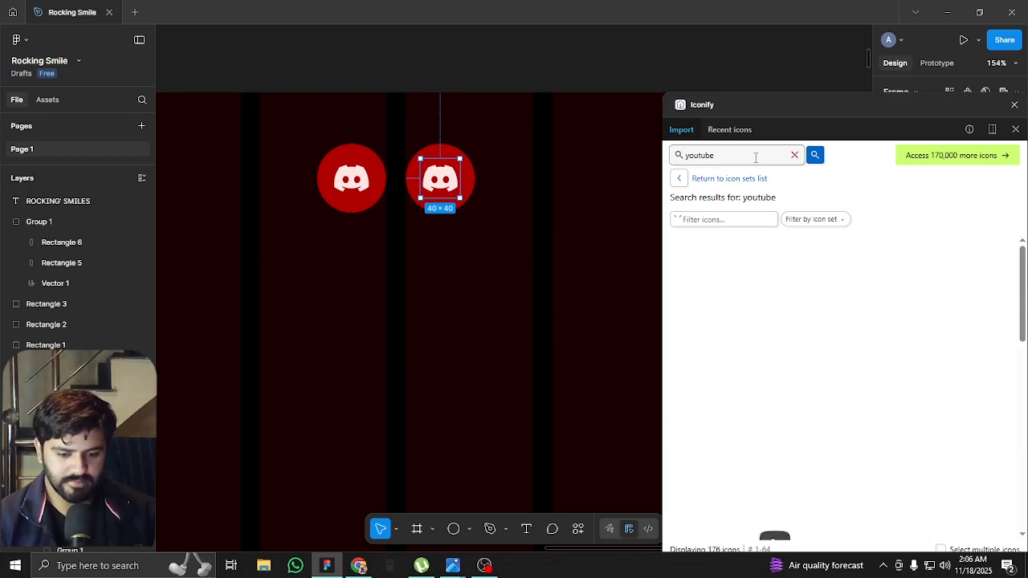
pyautogui.click(691, 255)
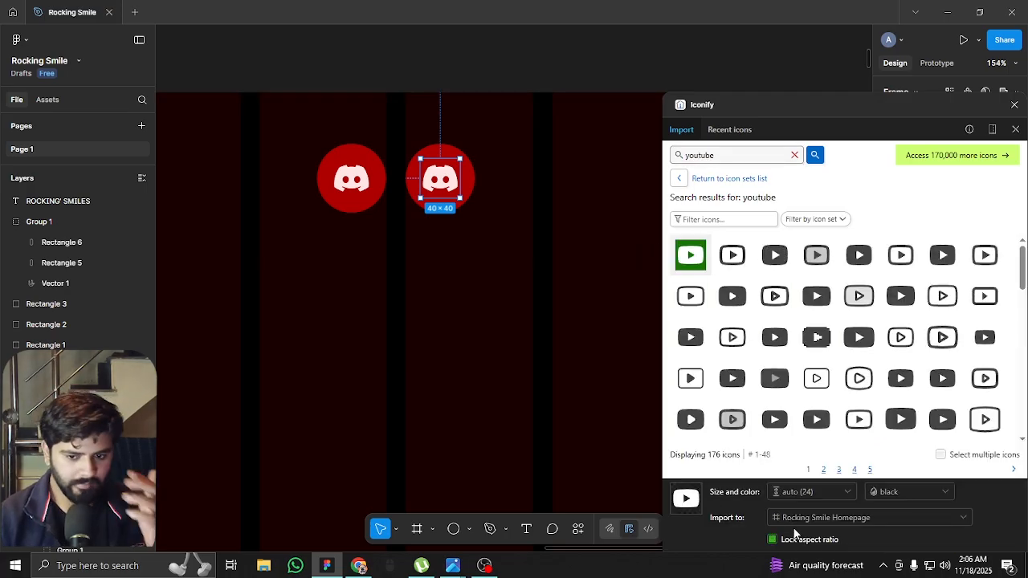
pyautogui.moveTo(801, 103); pyautogui.dragTo(818, 34)
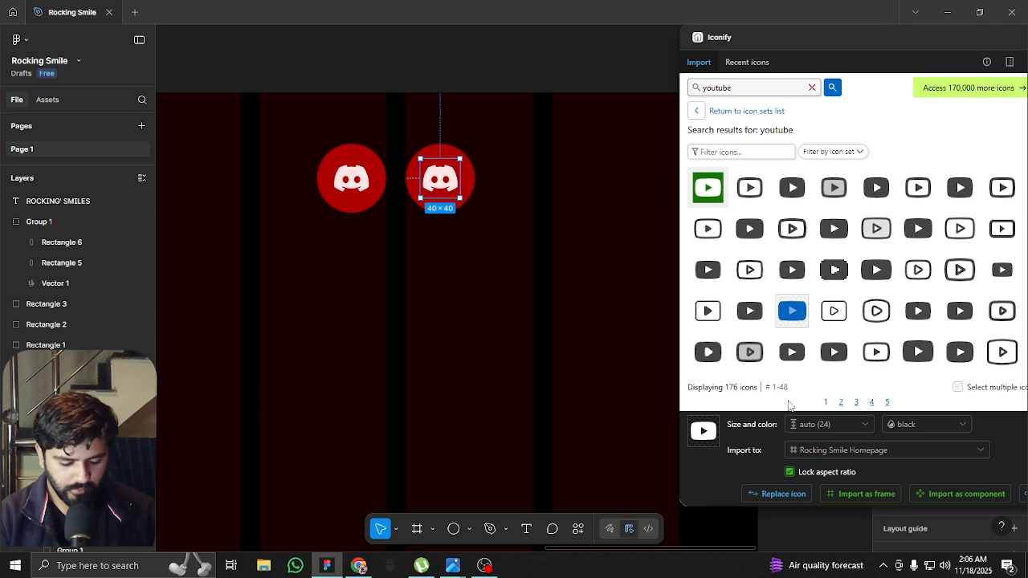
pyautogui.click(773, 495)
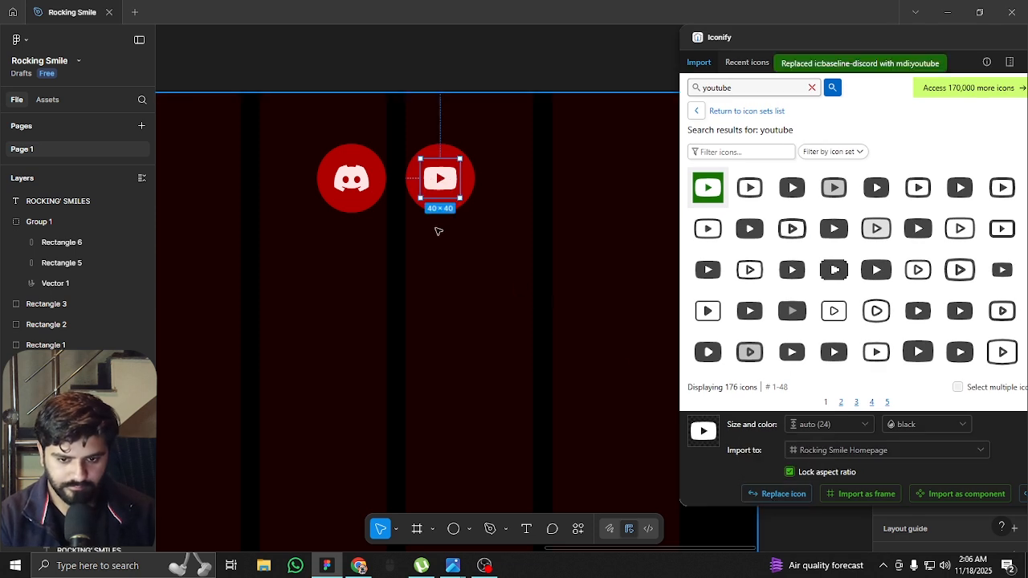
# Duplicate the red circle with its YouTube icon to the right as a third social icon
pyautogui.hscroll(3, 426, 221)
pyautogui.click(331, 182)
pyautogui.moveTo(293, 171); pyautogui.dragTo(399, 174)
# Search Iconify for "instagram", replace the third circle's icon with the filled Instagram icon and close the plugin
pyautogui.click(768, 86)
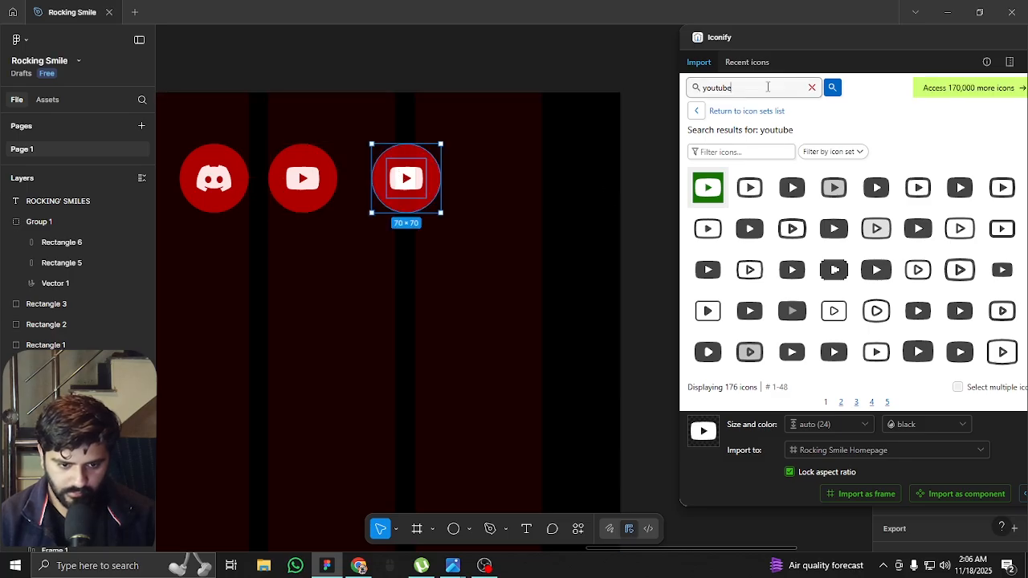
pyautogui.write('instagra')
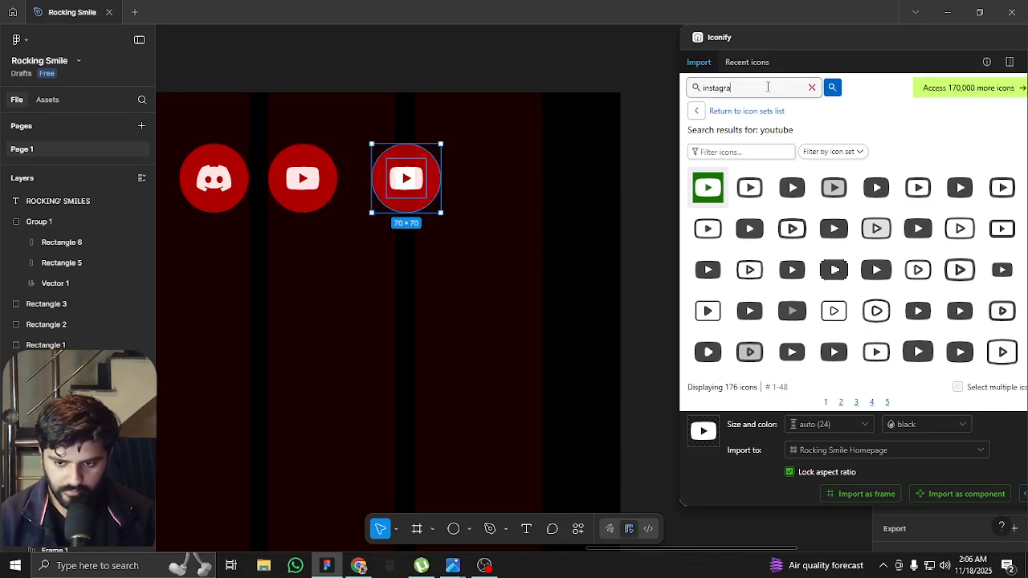
pyautogui.write('m')
pyautogui.press('Return')
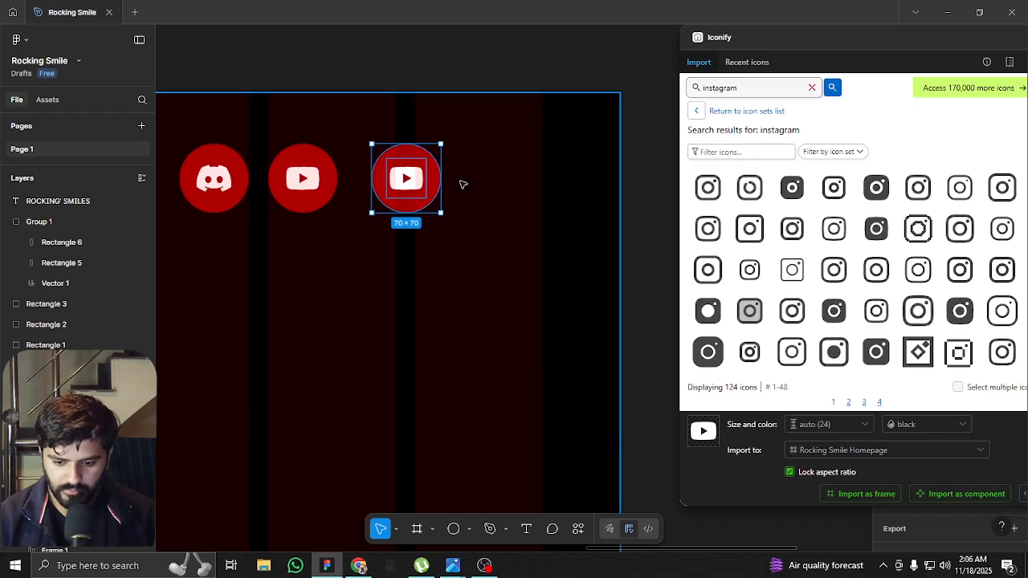
pyautogui.click(406, 178)
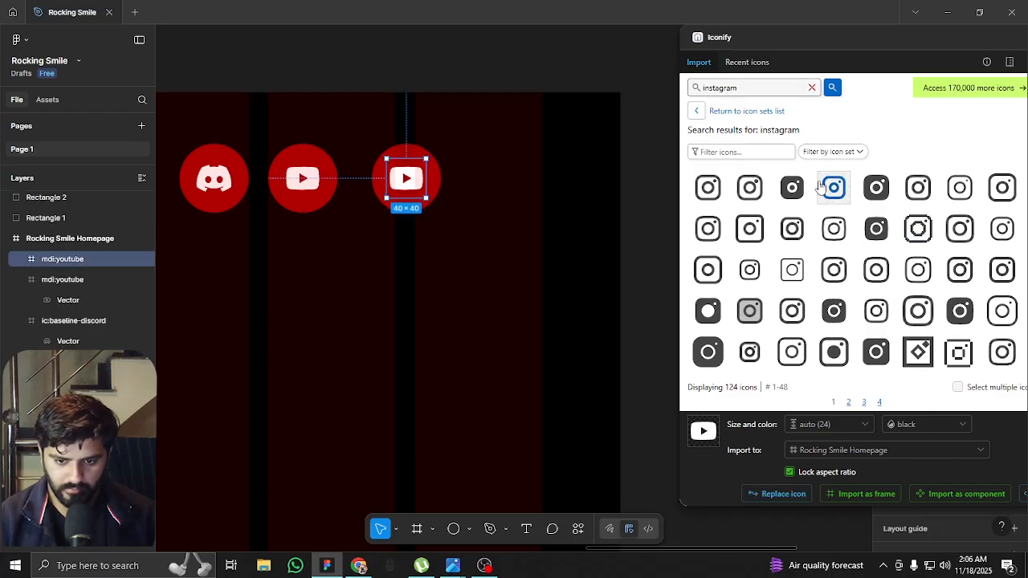
pyautogui.click(882, 189)
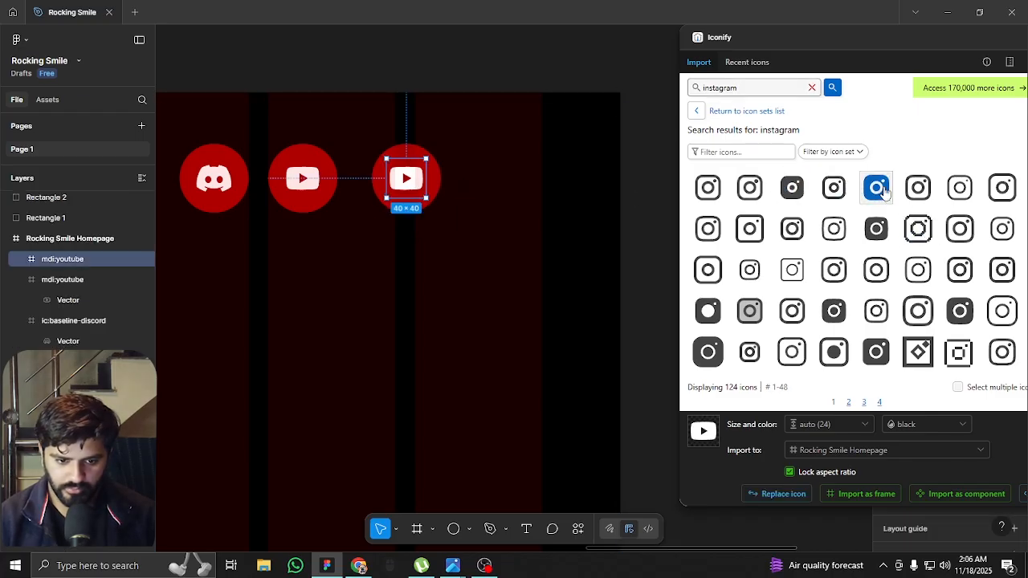
pyautogui.click(790, 492)
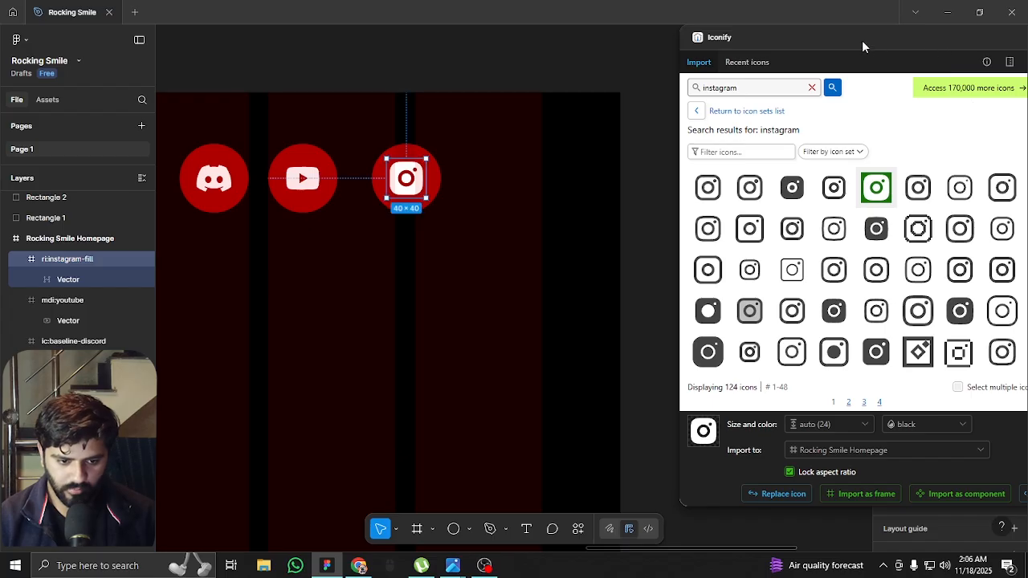
pyautogui.moveTo(863, 42); pyautogui.dragTo(601, 94)
pyautogui.click(764, 95)
pyautogui.click(763, 176)
# Hide the layout guides and group each of the three red circles with its own icon
pyautogui.scroll(-6, 767, 175)
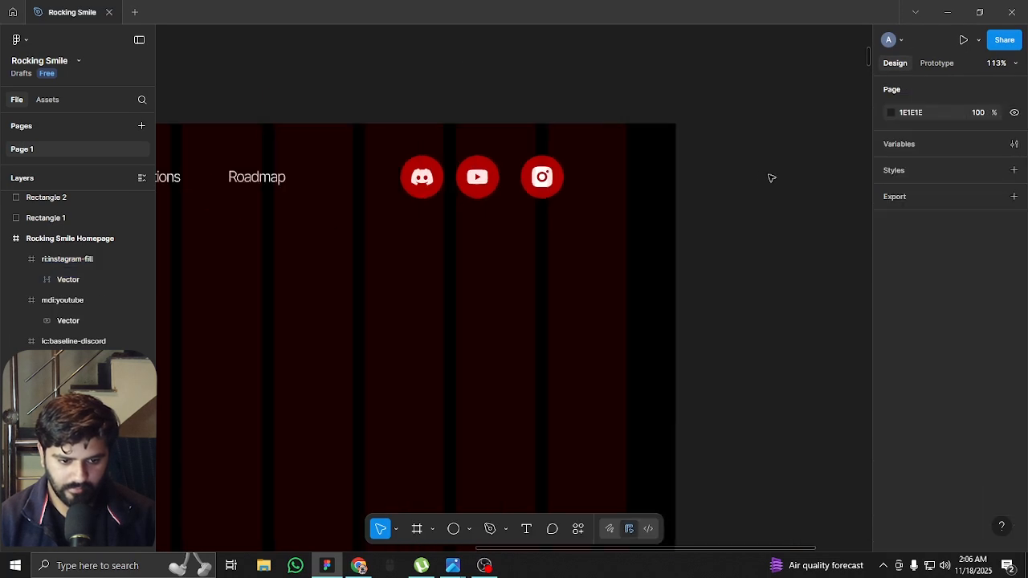
pyautogui.hotkey('ctrl', 'shift', '4')
pyautogui.scroll(10, 592, 180)
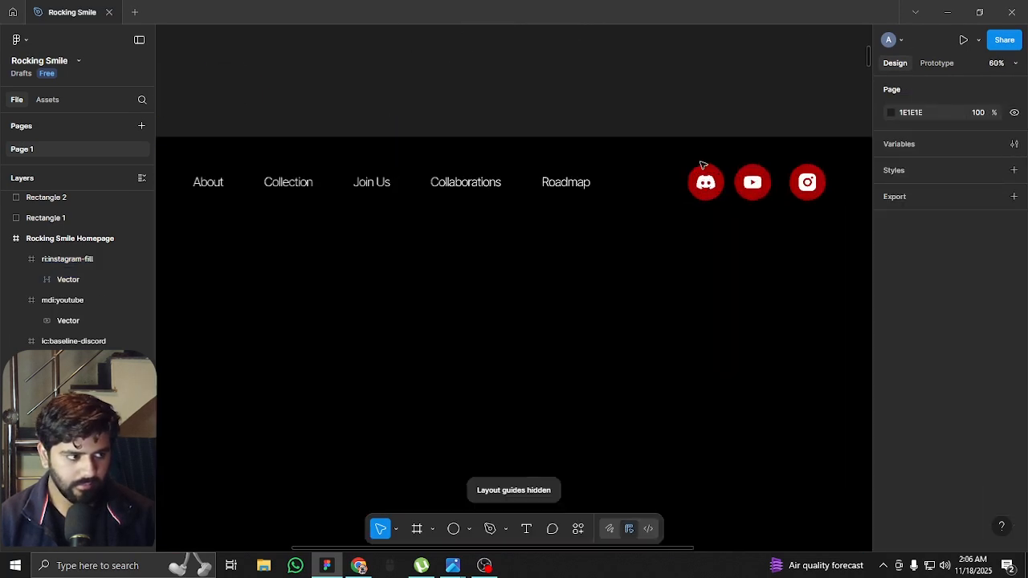
pyautogui.click(700, 138)
pyautogui.keyDown('shift'); pyautogui.click(691, 134); pyautogui.keyUp('shift')
pyautogui.hotkey('ctrl', 'g')
pyautogui.hscroll(5, 627, 161)
pyautogui.click(576, 184)
pyautogui.keyDown('shift'); pyautogui.click(559, 142); pyautogui.keyUp('shift')
pyautogui.hotkey('ctrl', 'g')
pyautogui.click(713, 177)
pyautogui.keyDown('shift'); pyautogui.click(721, 140); pyautogui.keyUp('shift')
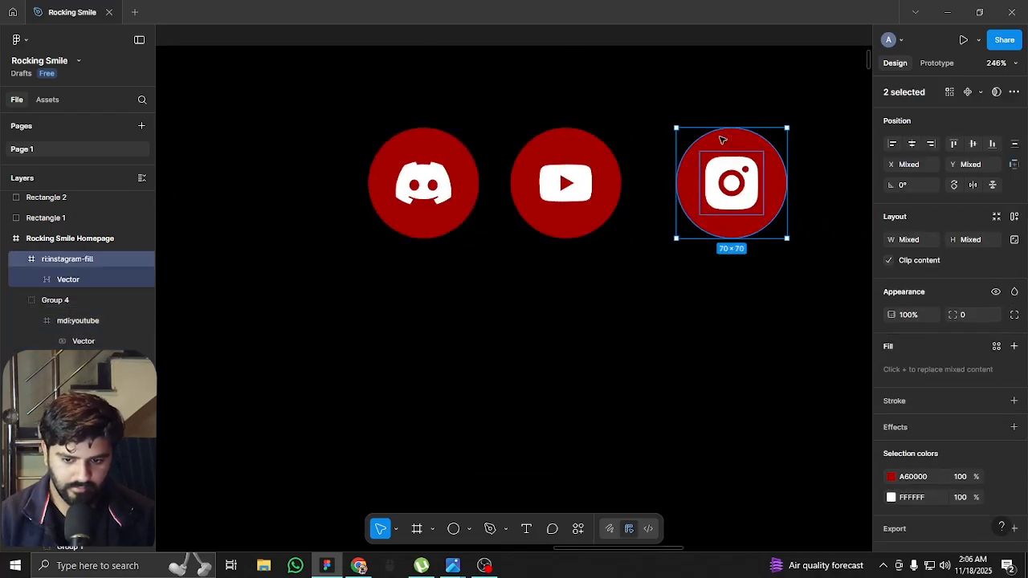
pyautogui.hotkey('ctrl', 'g')
# Combine the Discord, YouTube and Instagram groups into one horizontal auto layout row with a spacing of 28
pyautogui.scroll(-5, 656, 184)
pyautogui.keyDown('shift'); pyautogui.click(557, 186); pyautogui.keyUp('shift')
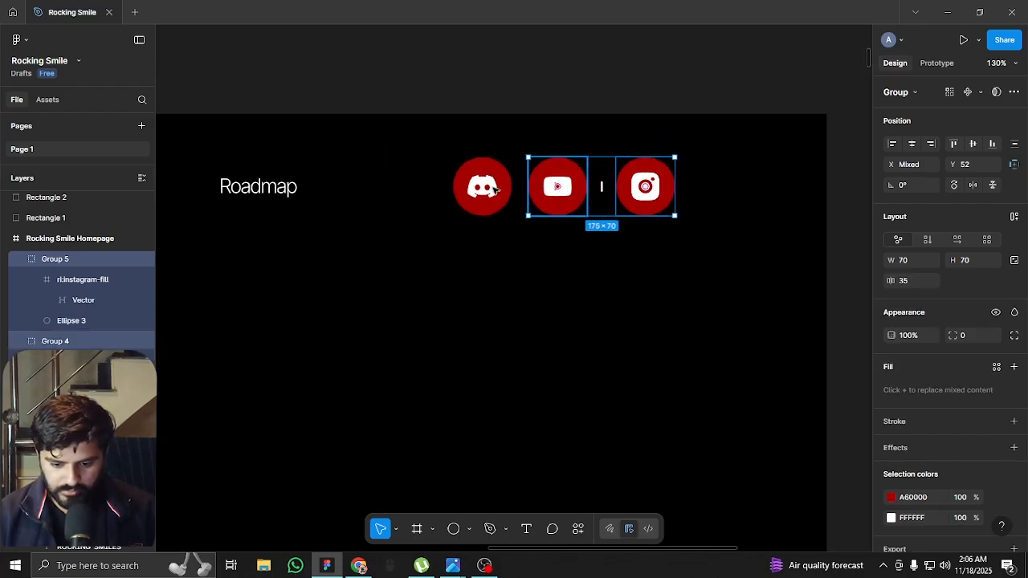
pyautogui.keyDown('shift'); pyautogui.click(481, 187); pyautogui.keyUp('shift')
pyautogui.hotkey('shift', 'a')
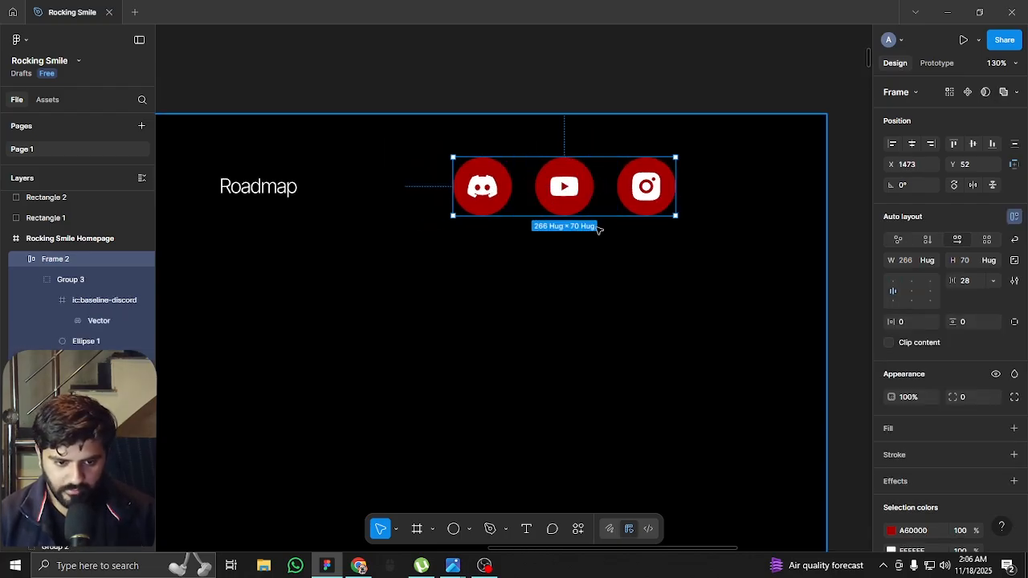
# Show the layout guides and move the social icon row to the end of the last column, at X 1574
pyautogui.hotkey('shift', 'g')
pyautogui.scroll(-6, 733, 171)
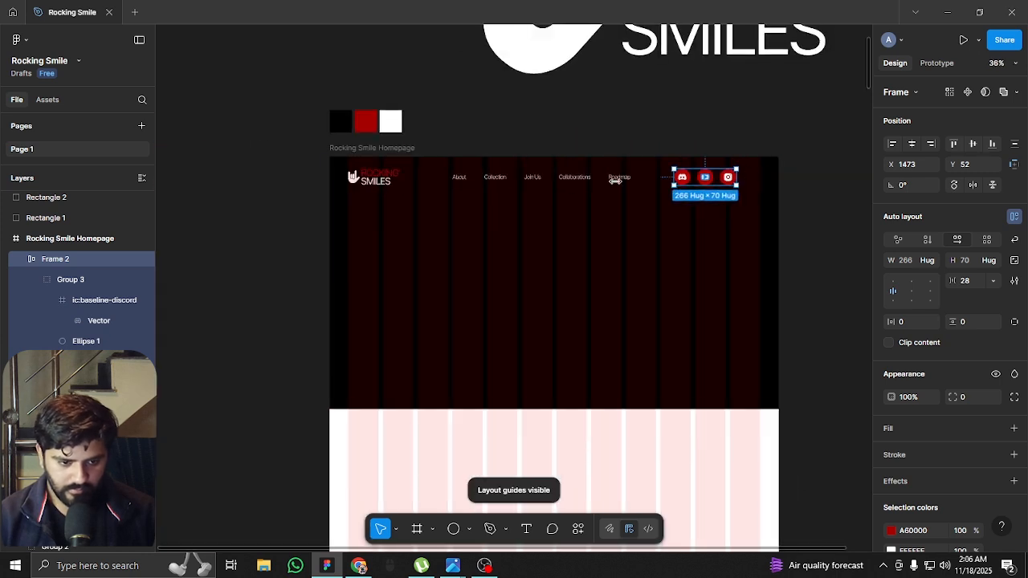
pyautogui.scroll(4, 667, 181)
pyautogui.moveTo(737, 168); pyautogui.dragTo(759, 169)
# Combine the logo, navigation links and social icons into one horizontal auto layout row and hide the layout guides
pyautogui.hscroll(-3, 564, 213)
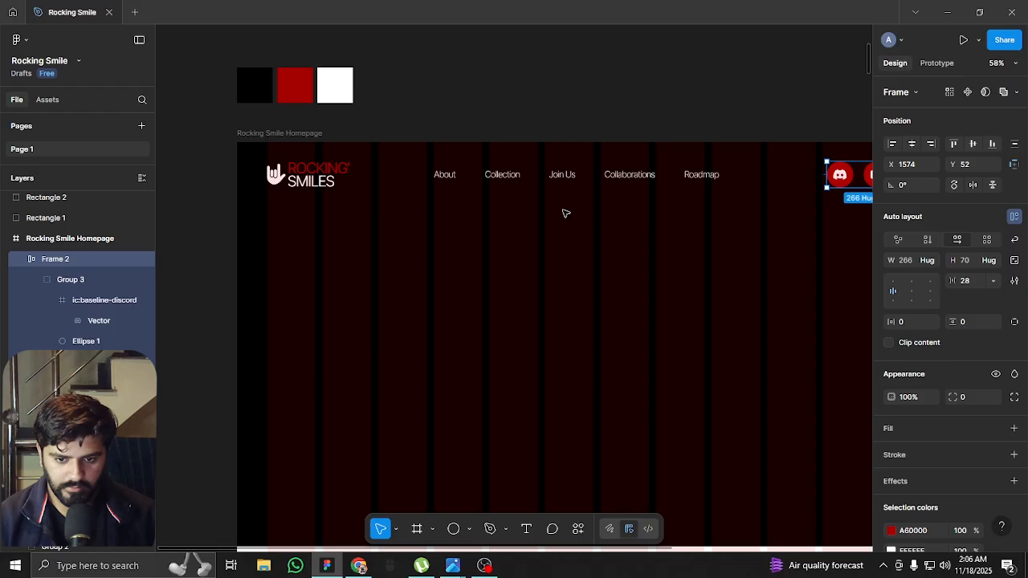
pyautogui.keyDown('shift'); pyautogui.click(492, 174); pyautogui.keyUp('shift')
pyautogui.keyDown('shift'); pyautogui.click(327, 178); pyautogui.keyUp('shift')
pyautogui.hotkey('shift', 'a')
pyautogui.scroll(-3, 470, 188)
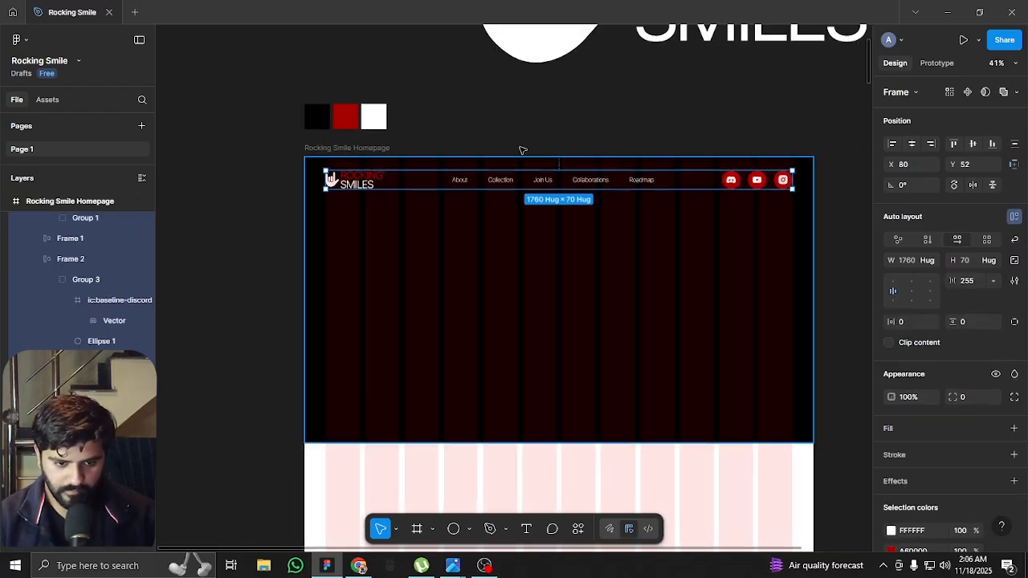
pyautogui.click(589, 119)
pyautogui.hotkey('shift', 'g')
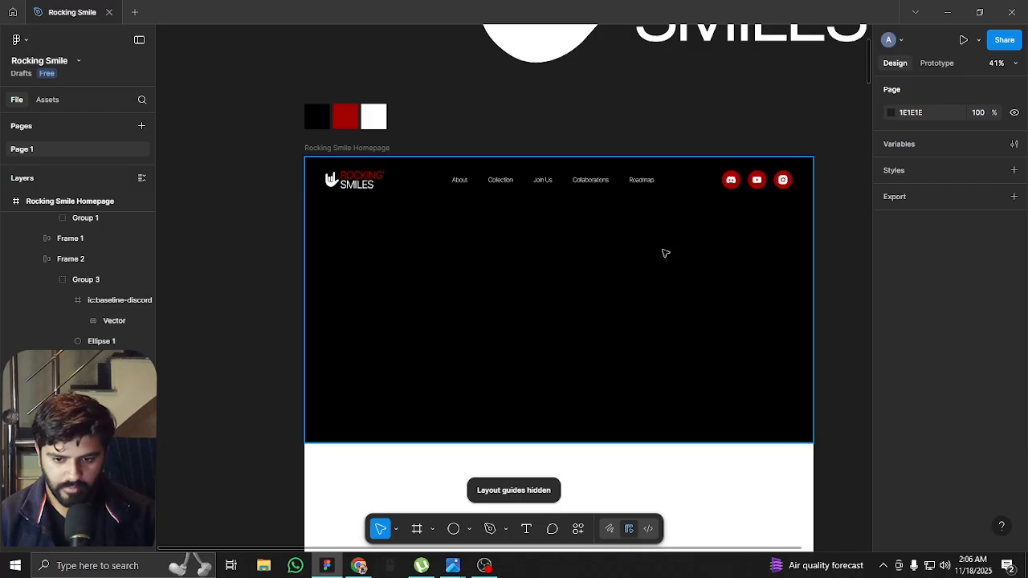
# Examine the header's alignment and spacing on the homepage with the layout guides shown and hidden
pyautogui.scroll(-2, 610, 241)
pyautogui.hotkey('shift', 'g')
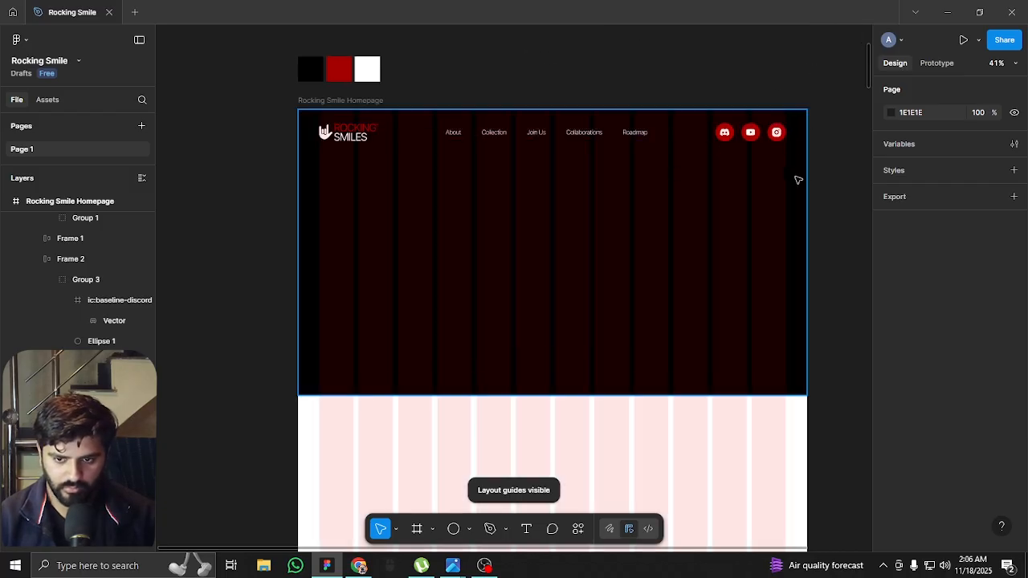
pyautogui.hotkey('shift', 'g')
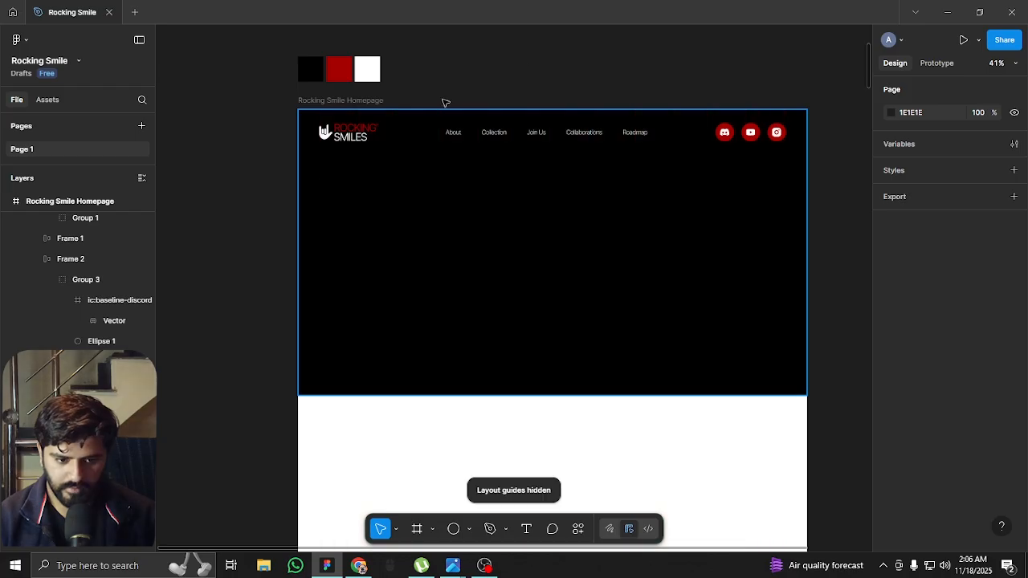
pyautogui.scroll(3, 566, 69)
pyautogui.scroll(1, 590, 128)
pyautogui.scroll(3, 602, 197)
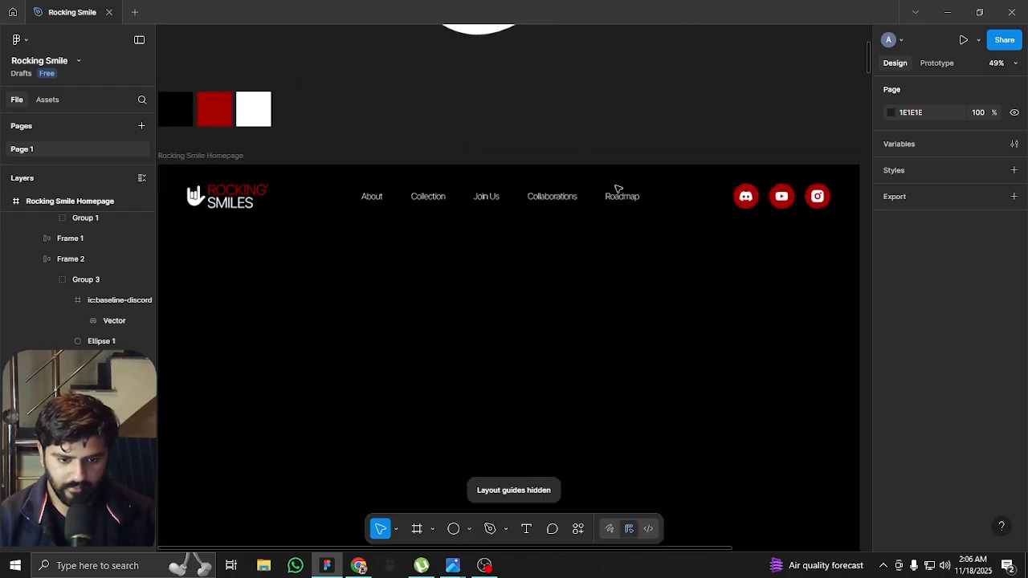
pyautogui.scroll(-2, 679, 217)
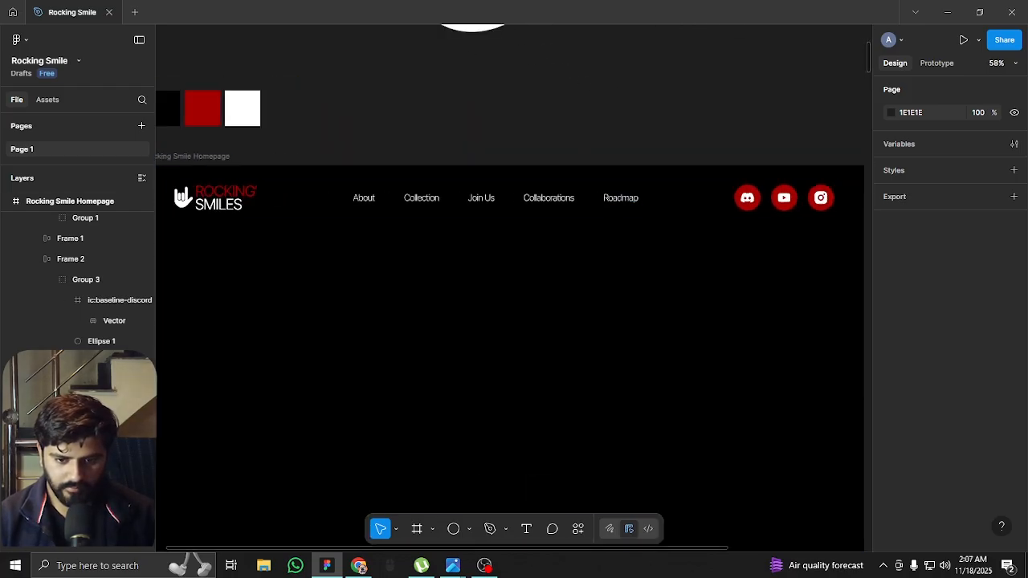
pyautogui.hotkey('alt', 'Tab')
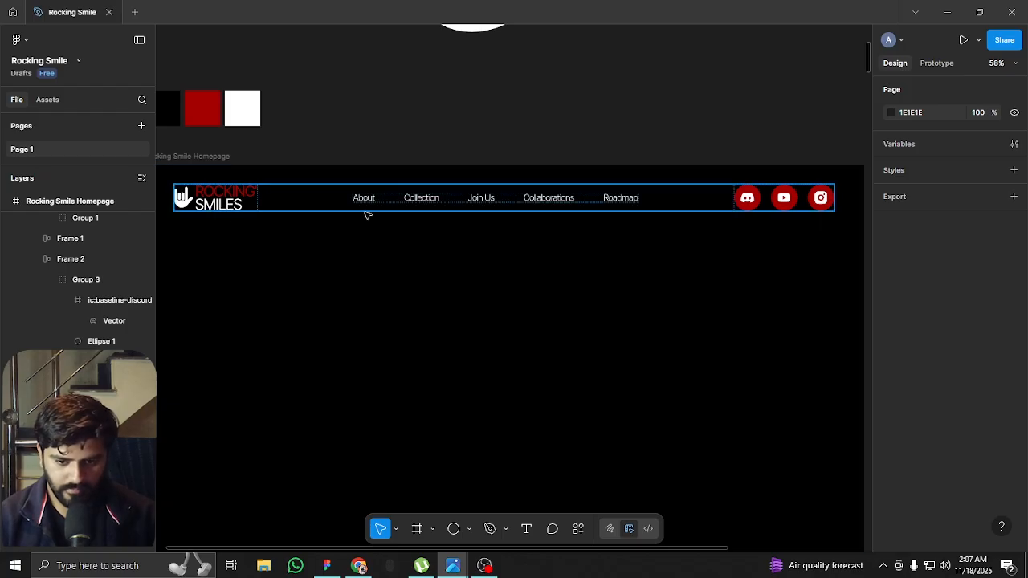
pyautogui.hotkey('alt', 'Tab')
pyautogui.scroll(-3, 425, 101)
pyautogui.scroll(3, 415, 154)
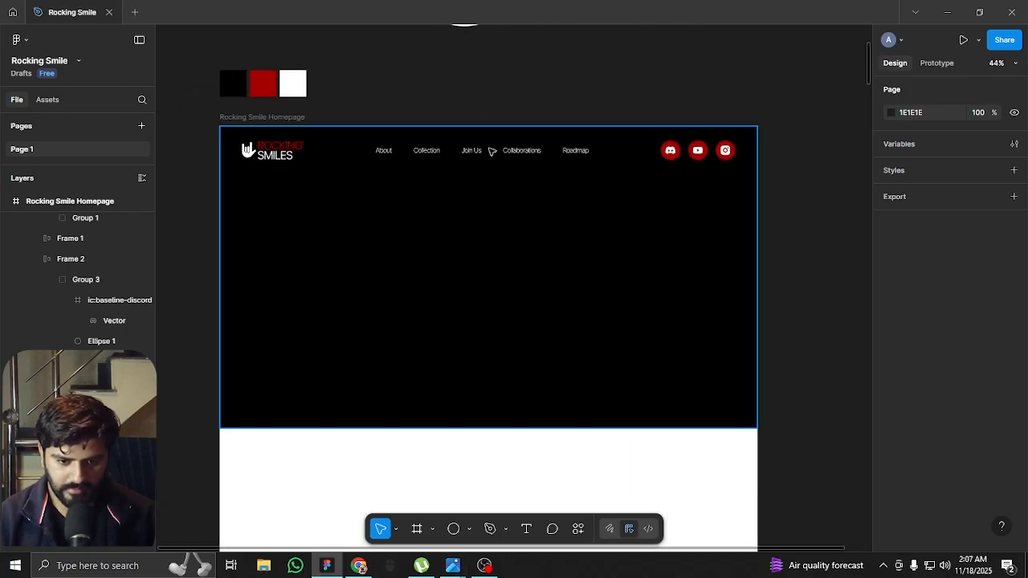
pyautogui.moveTo(362, 204); pyautogui.dragTo(379, 243)
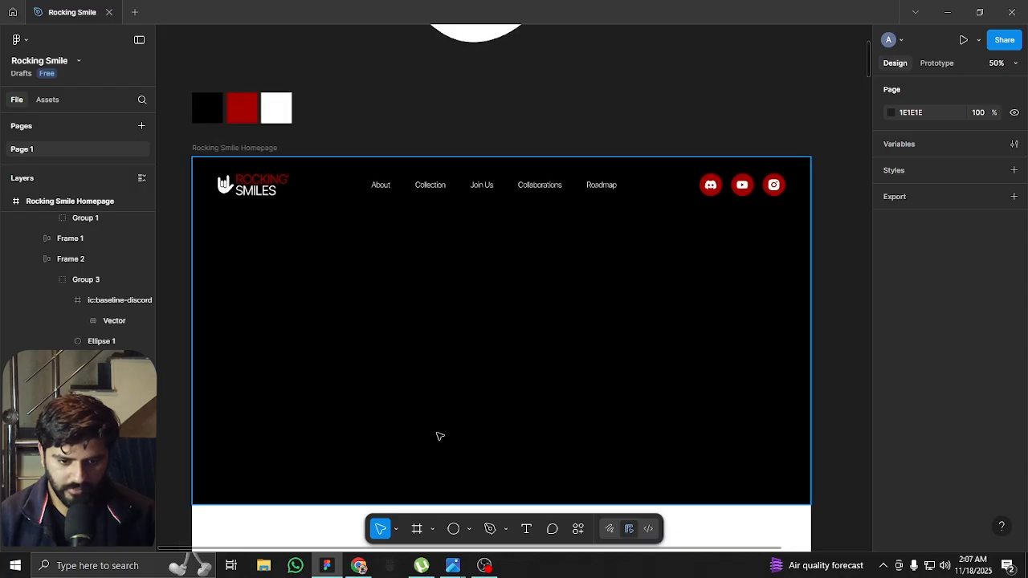
pyautogui.scroll(-3, 449, 408)
pyautogui.scroll(3, 431, 399)
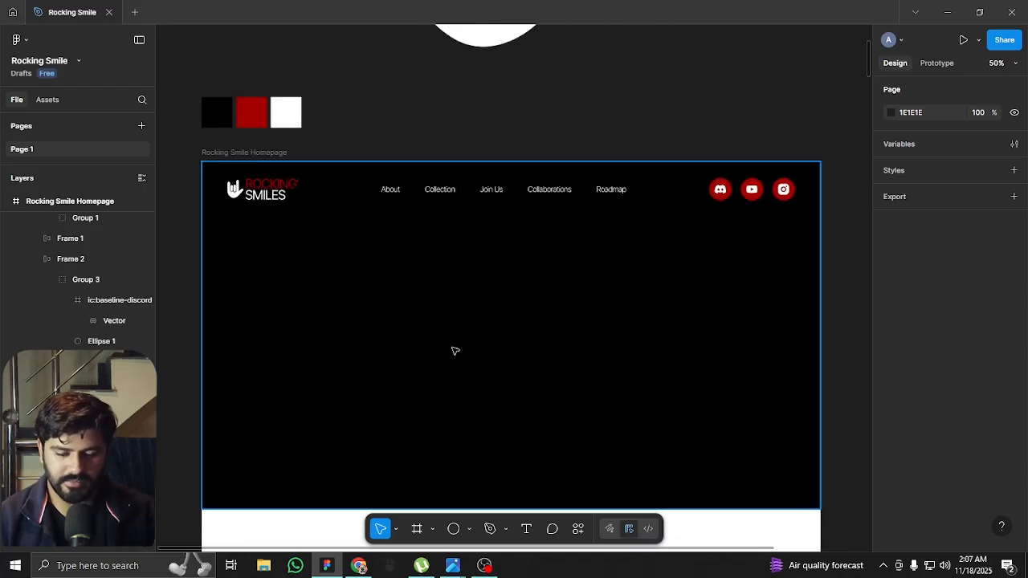
pyautogui.scroll(-2, 377, 298)
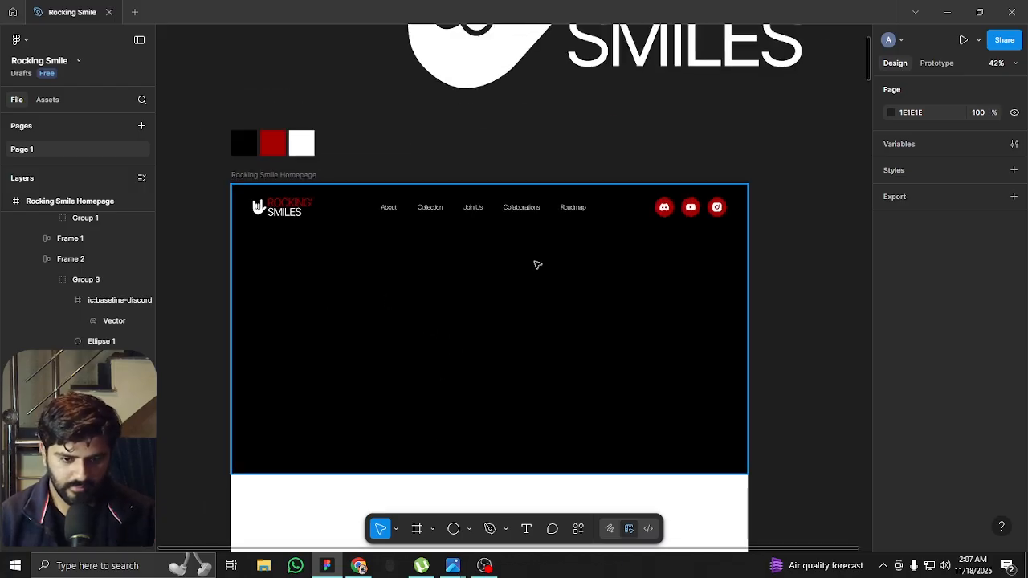
pyautogui.scroll(-3, 396, 262)
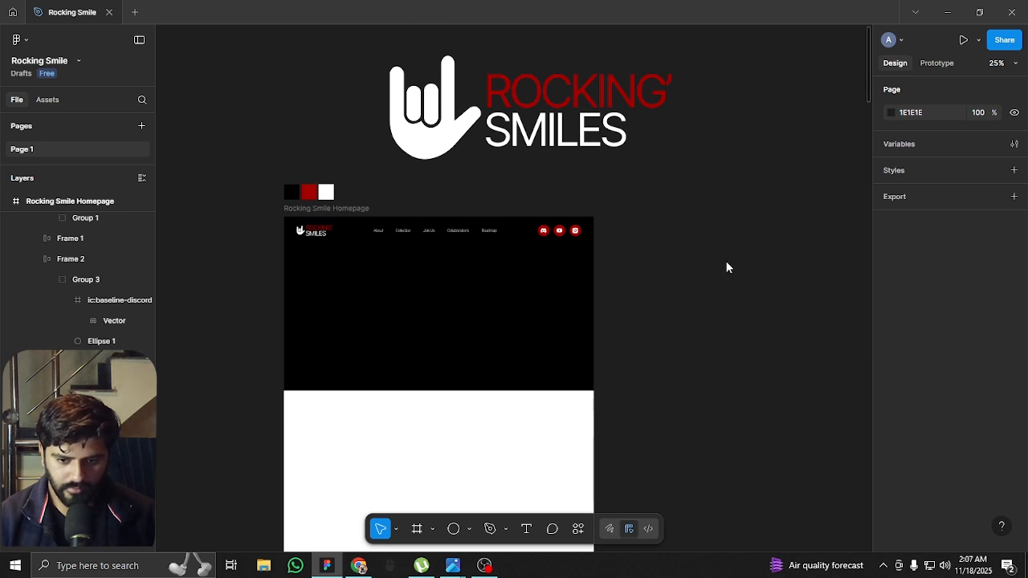
# Import the Gemini-generated helmet mascot image at 4096 × 4096 and place it to the right of the homepage frame at X 2972, Y -810
pyautogui.hotkey('ctrl', 'shift', 'k')
pyautogui.doubleClick(496, 175)
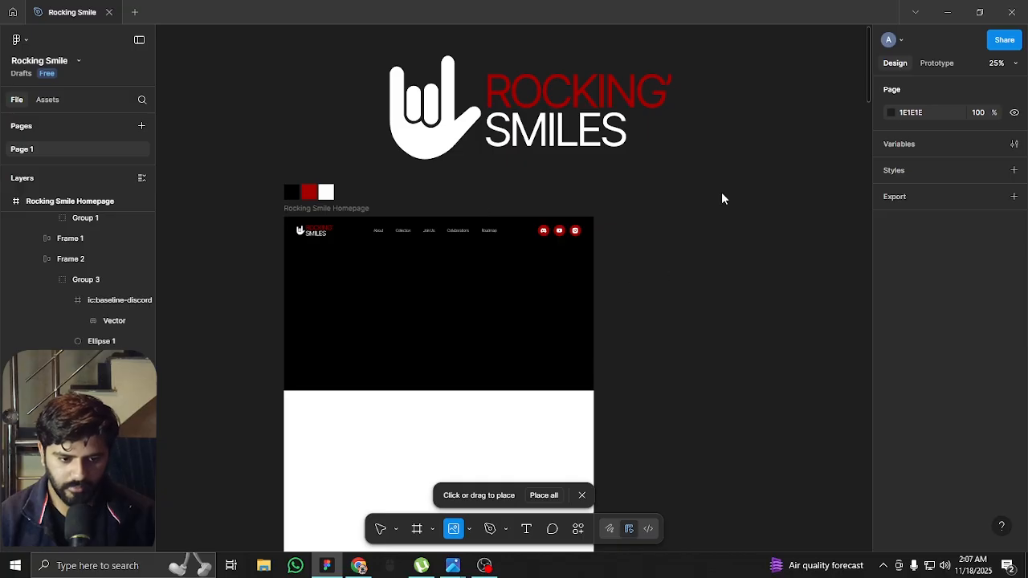
pyautogui.click(761, 210)
pyautogui.scroll(-5, 624, 231)
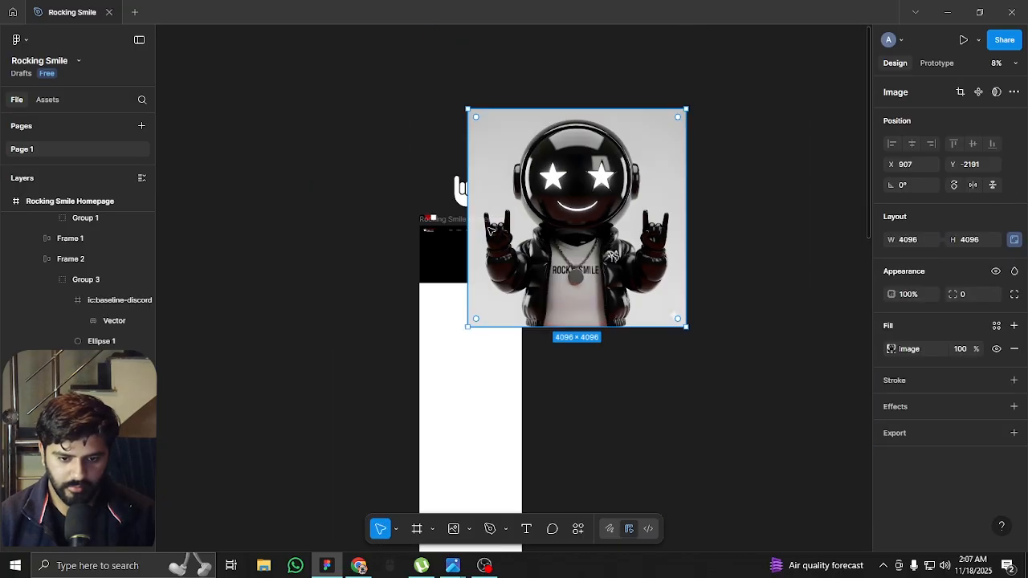
pyautogui.moveTo(626, 231)
pyautogui.mouseDown()
pyautogui.moveTo(658, 263)
pyautogui.moveTo(641, 234)
pyautogui.mouseUp()
pyautogui.scroll(5, 640, 234)
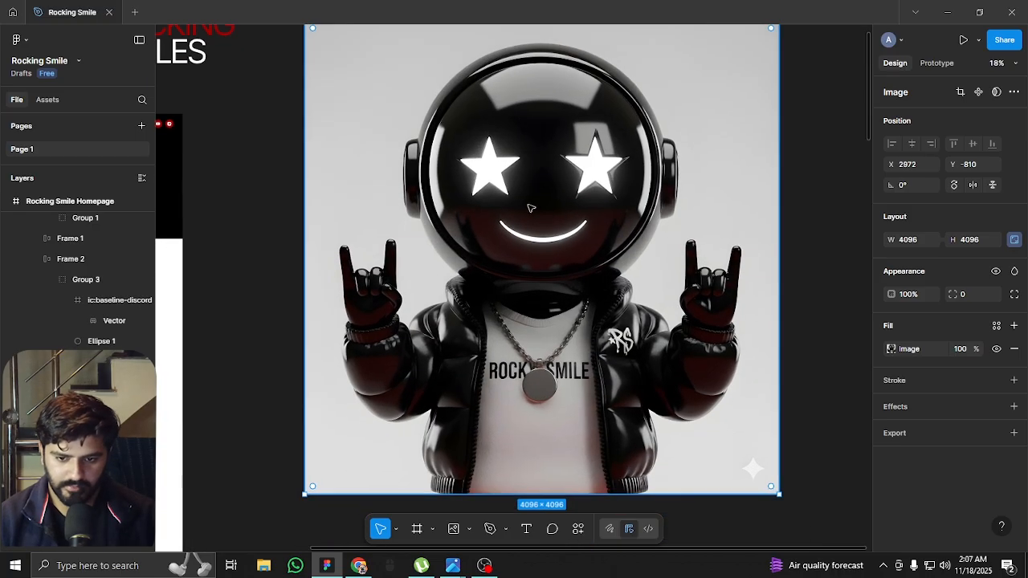
pyautogui.scroll(2, 519, 204)
pyautogui.scroll(-1, 520, 205)
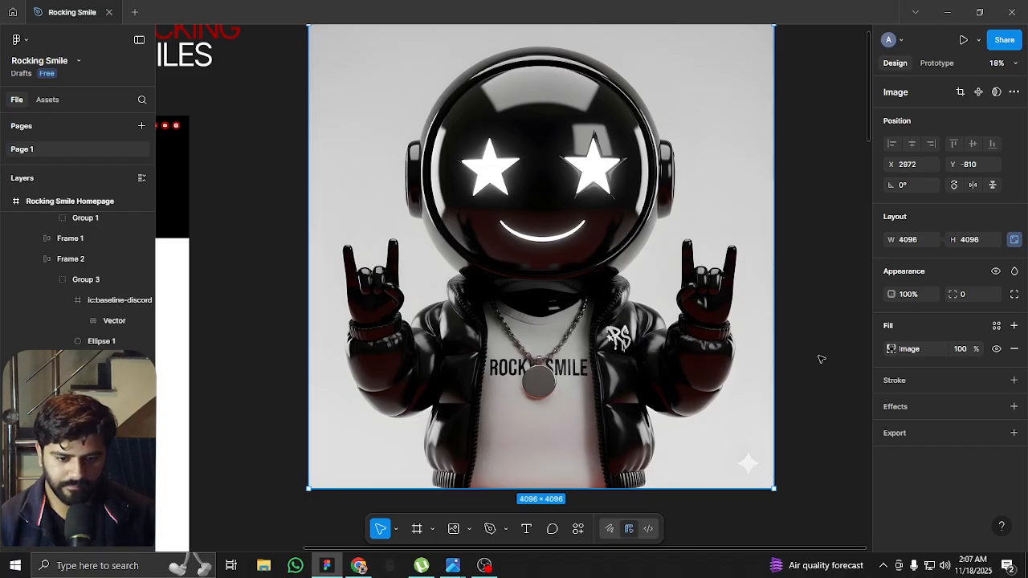
pyautogui.press('Escape')
pyautogui.scroll(2, 557, 184)
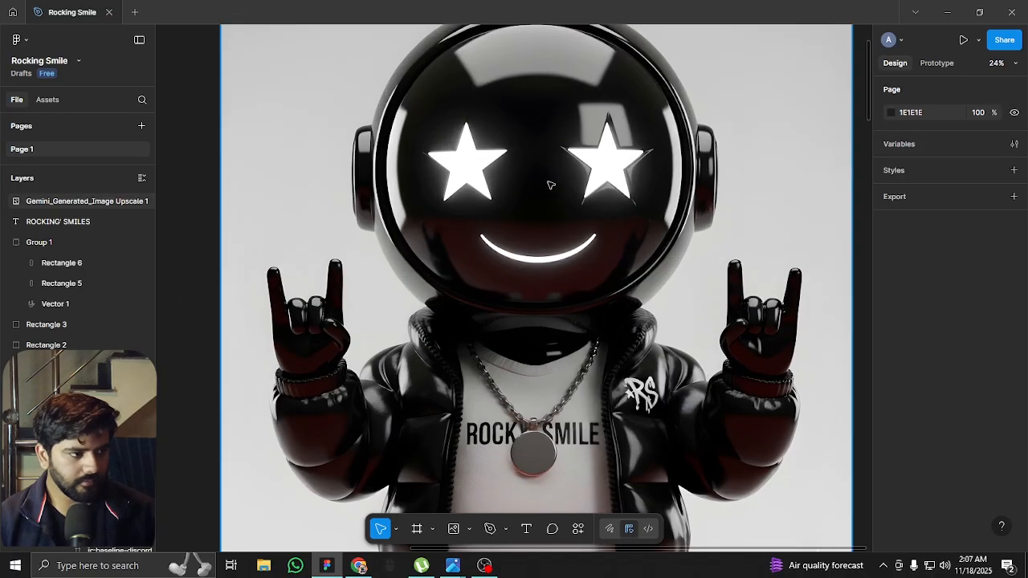
# Examine the imported mascot image from the helmet down to the jacket hem, including the sparkle mark in its corner
pyautogui.scroll(2, 554, 185)
pyautogui.scroll(-1, 360, 343)
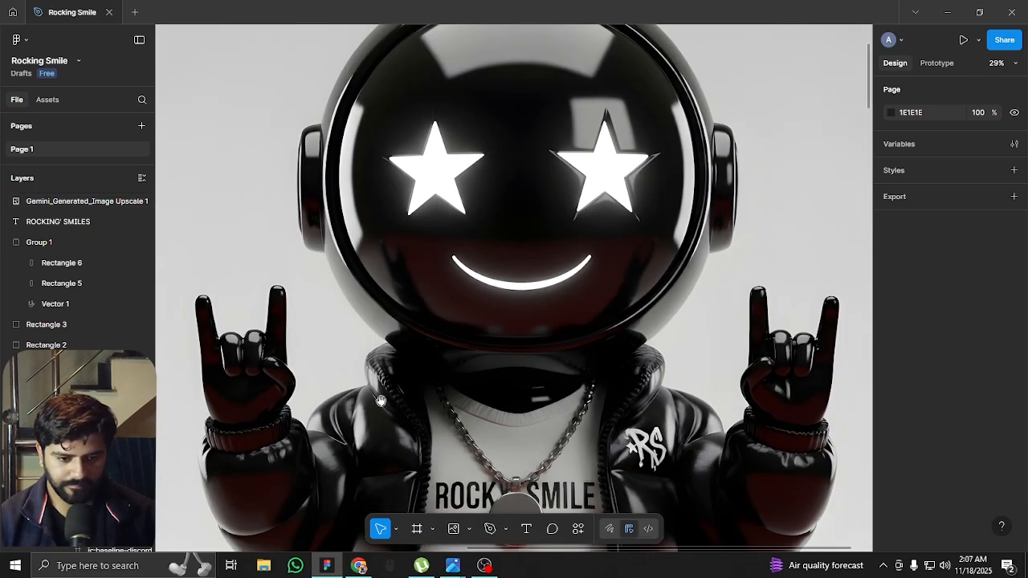
pyautogui.scroll(-5, 381, 401)
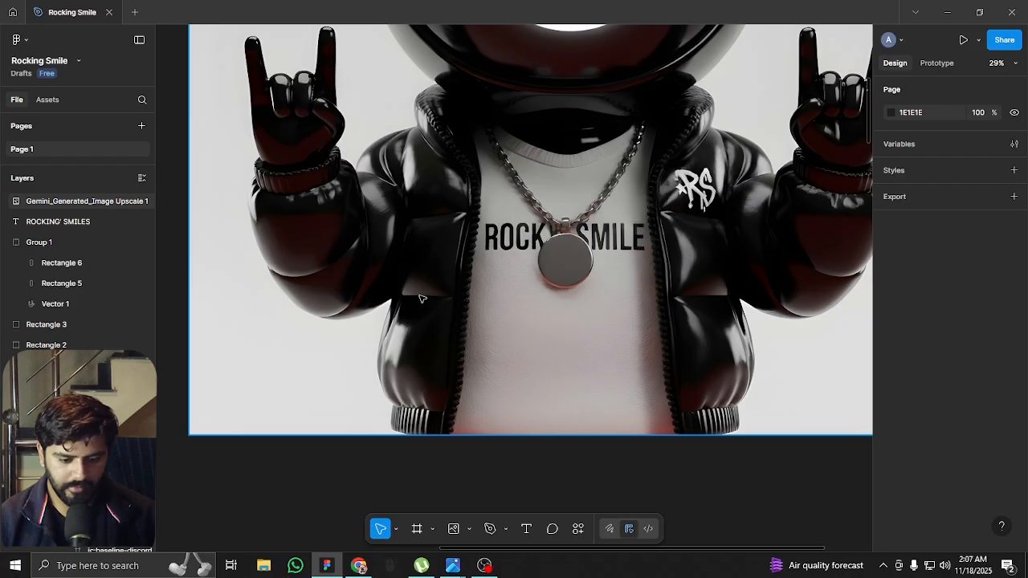
pyautogui.scroll(5, 425, 231)
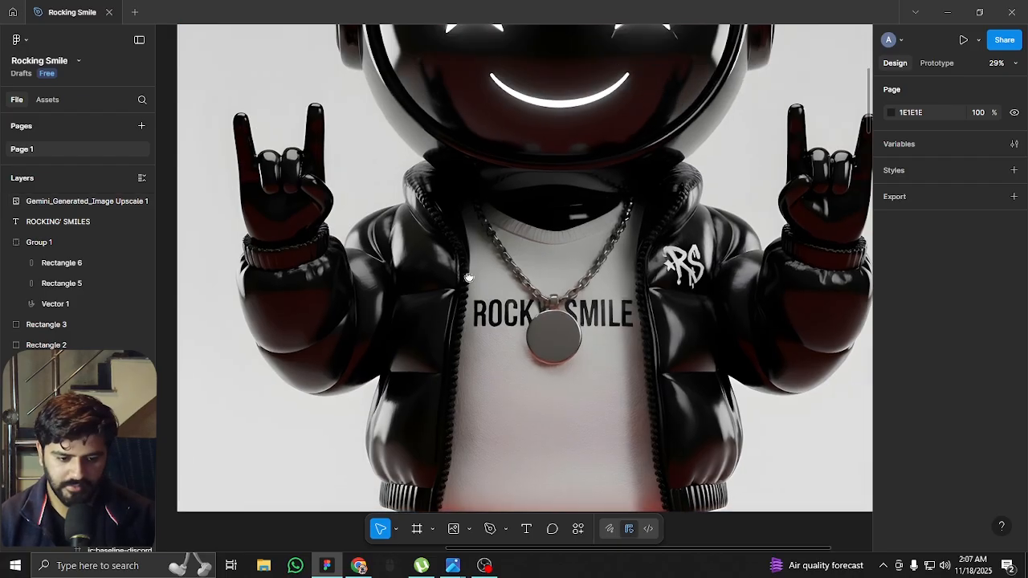
pyautogui.scroll(1, 455, 230)
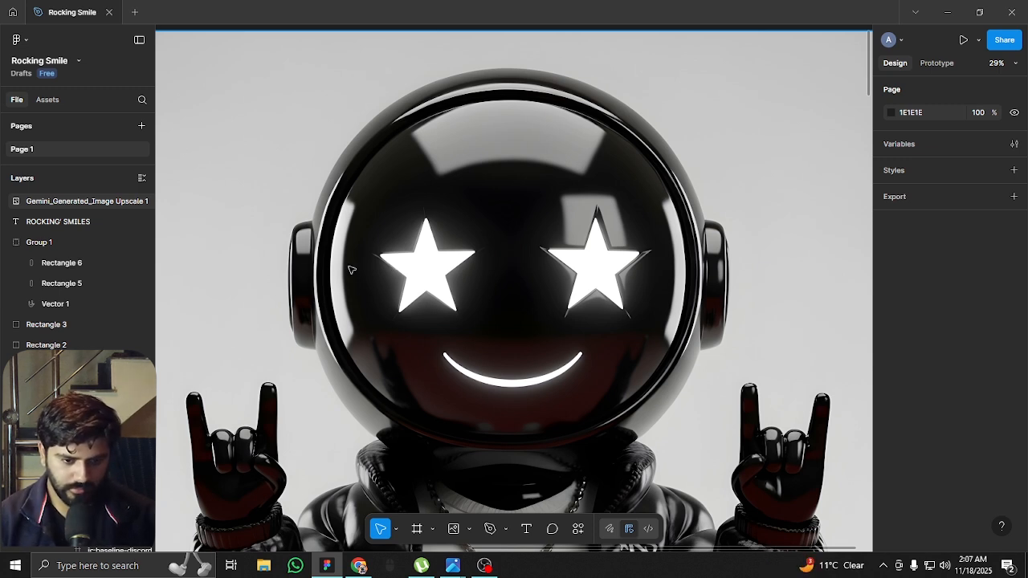
pyautogui.scroll(-1, 353, 277)
pyautogui.scroll(-4, 415, 271)
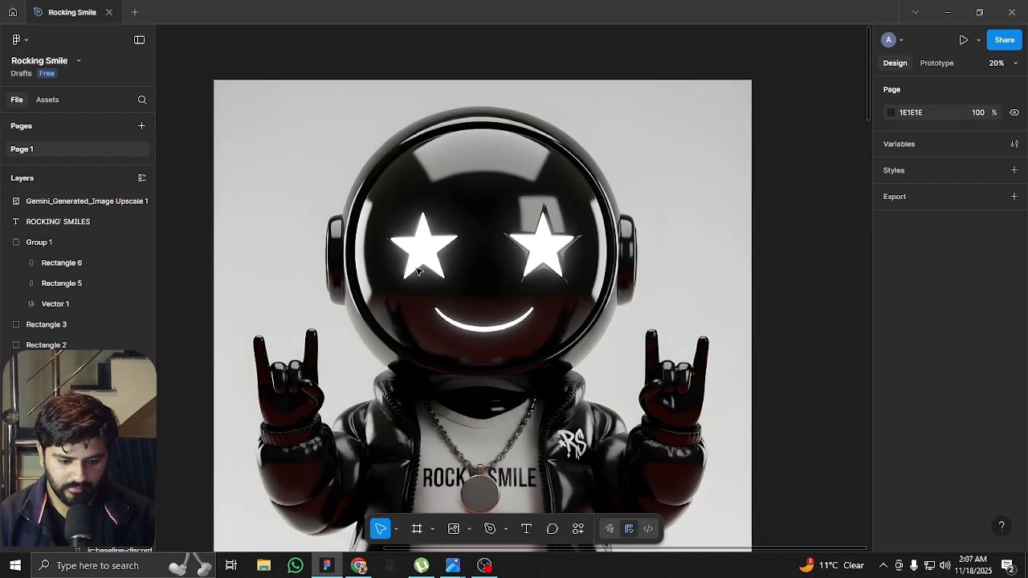
pyautogui.scroll(5, 570, 454)
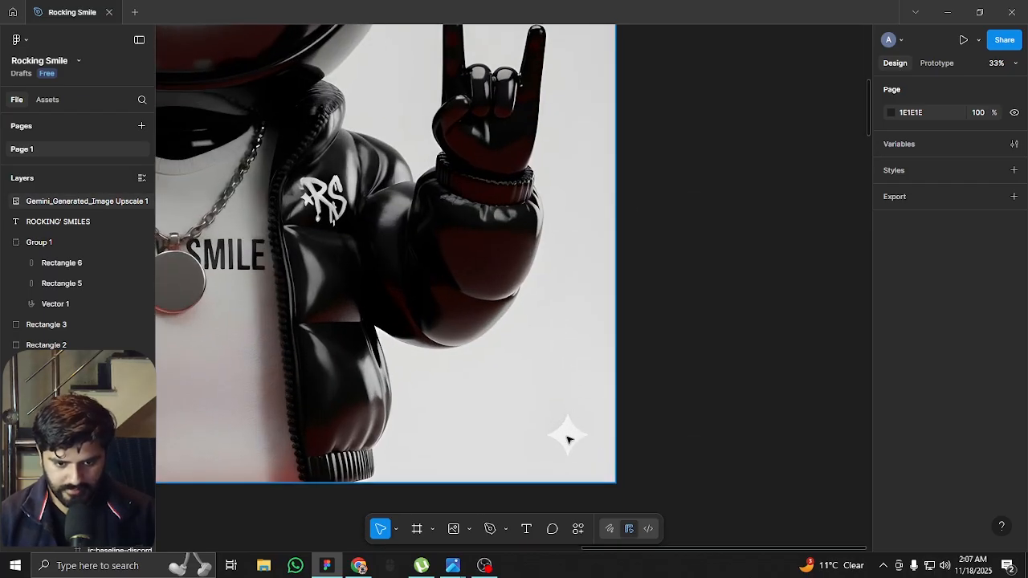
pyautogui.scroll(-3, 608, 415)
pyautogui.scroll(4, 578, 441)
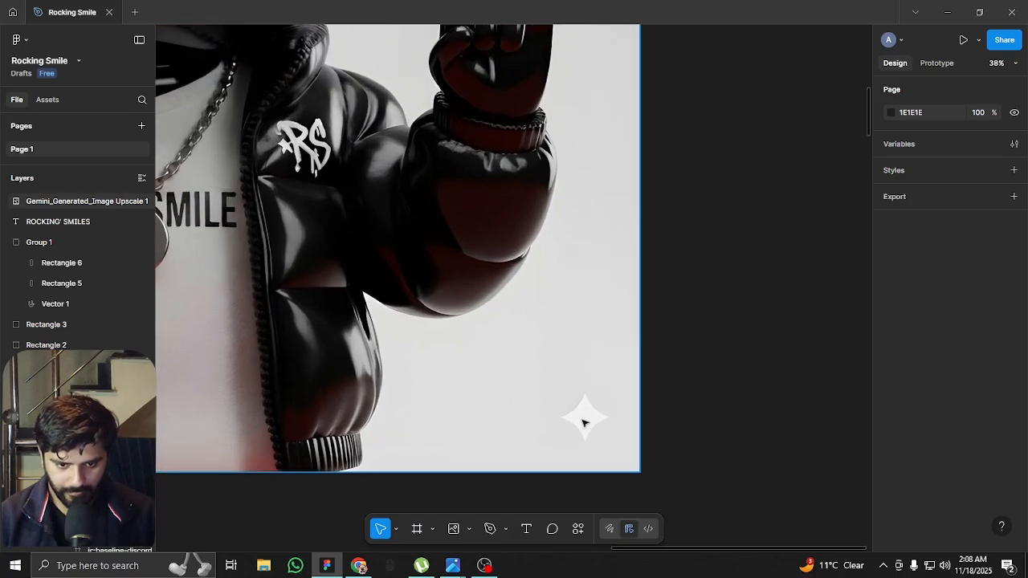
pyautogui.scroll(-5, 630, 395)
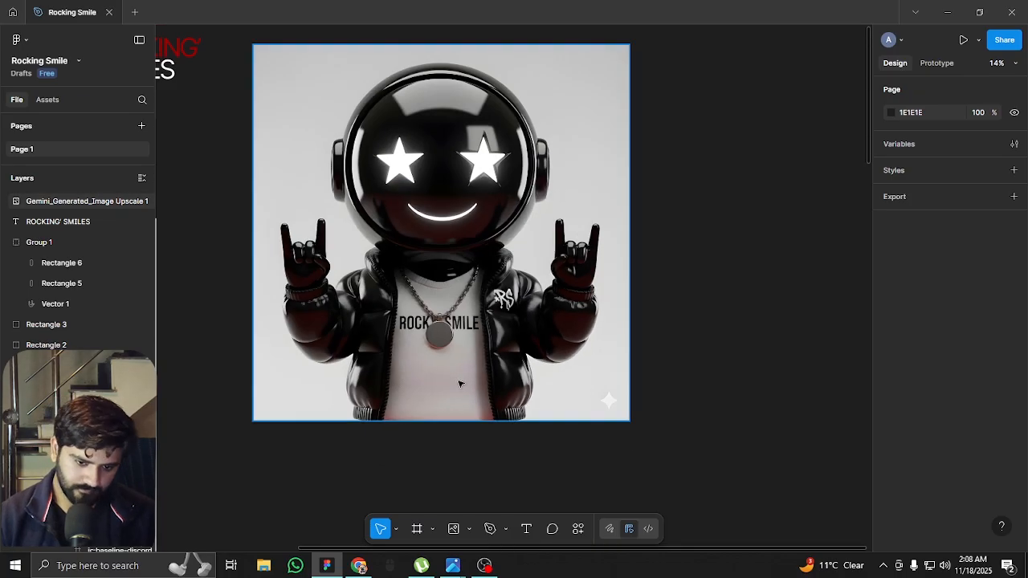
pyautogui.scroll(4, 498, 341)
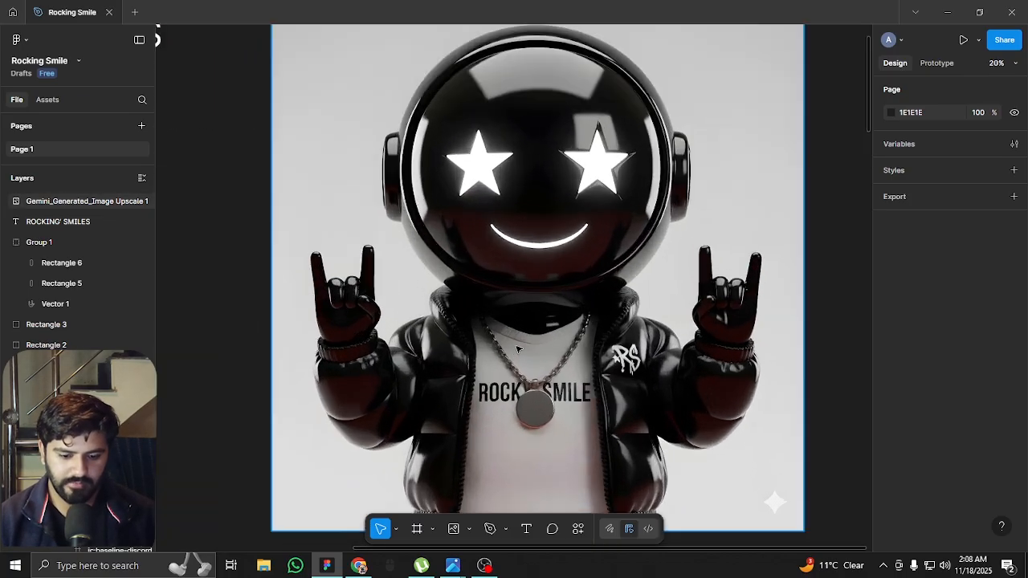
pyautogui.scroll(-3, 517, 348)
pyautogui.scroll(3, 498, 360)
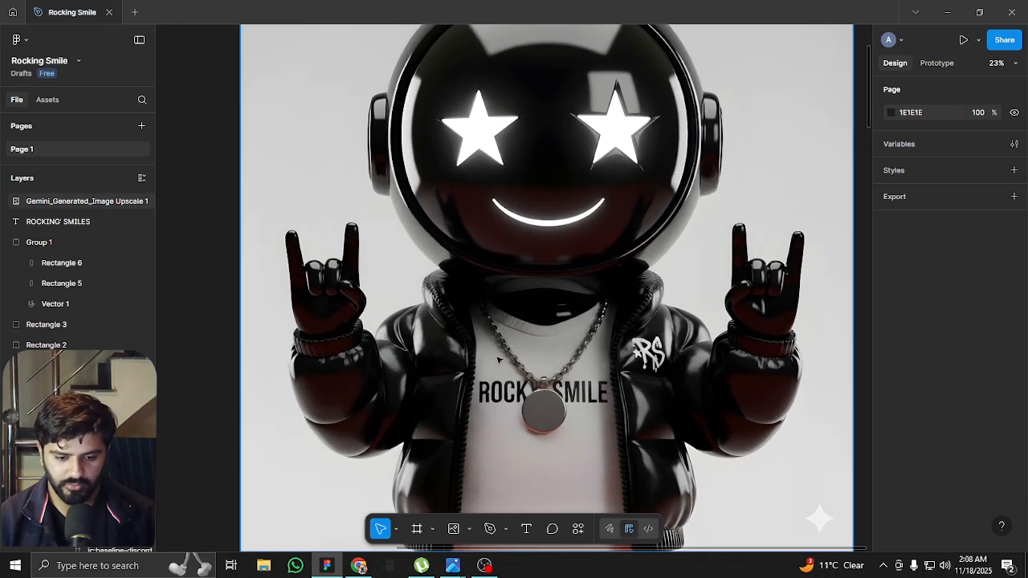
pyautogui.scroll(3, 495, 341)
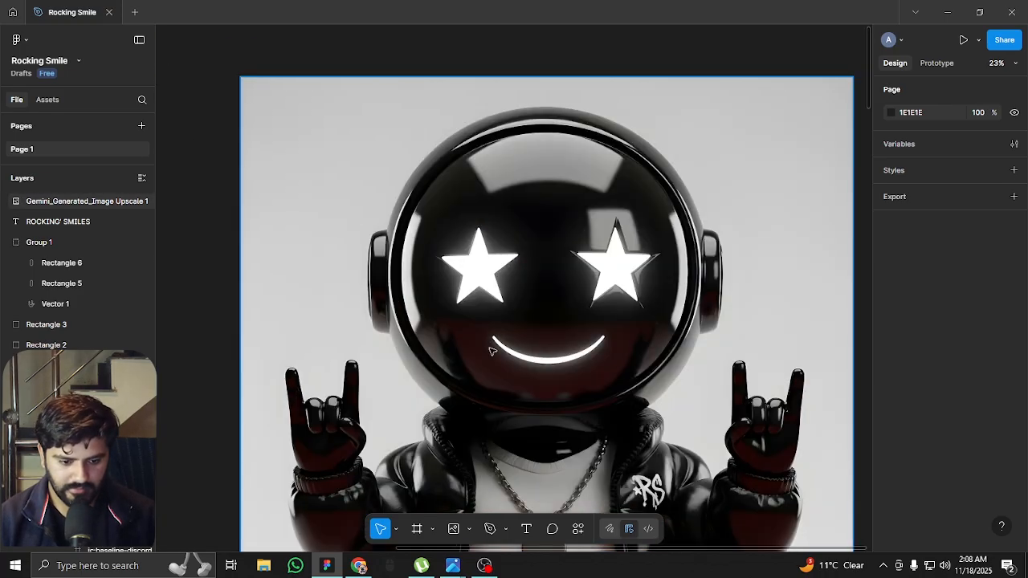
pyautogui.scroll(-3, 493, 345)
pyautogui.scroll(2, 502, 352)
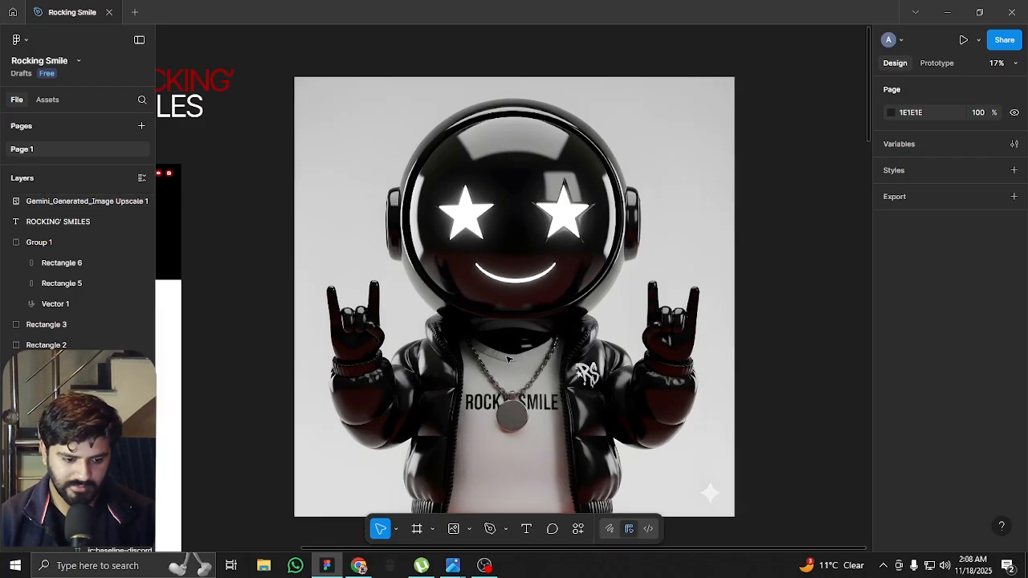
pyautogui.scroll(-3, 466, 405)
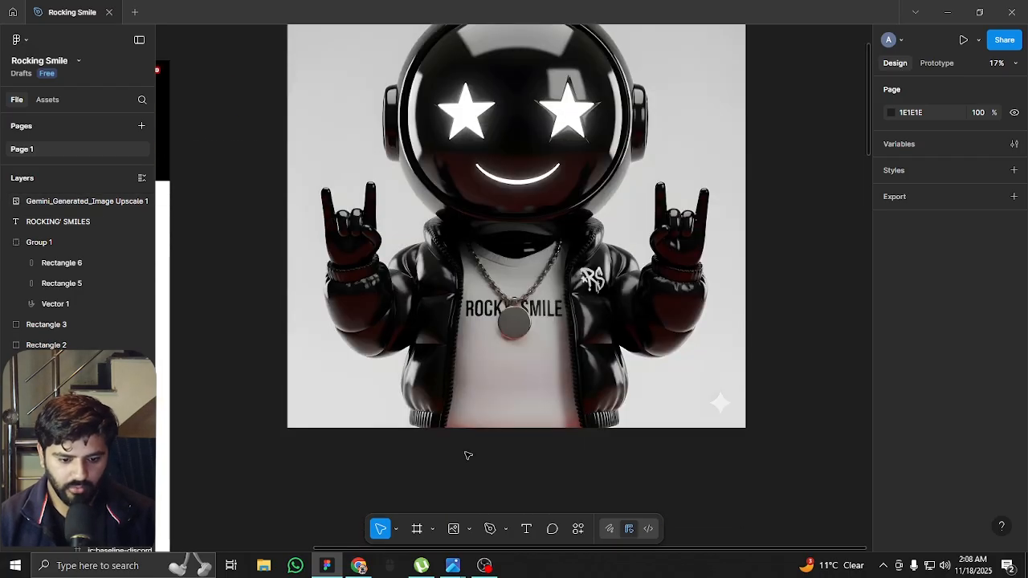
pyautogui.scroll(1, 481, 402)
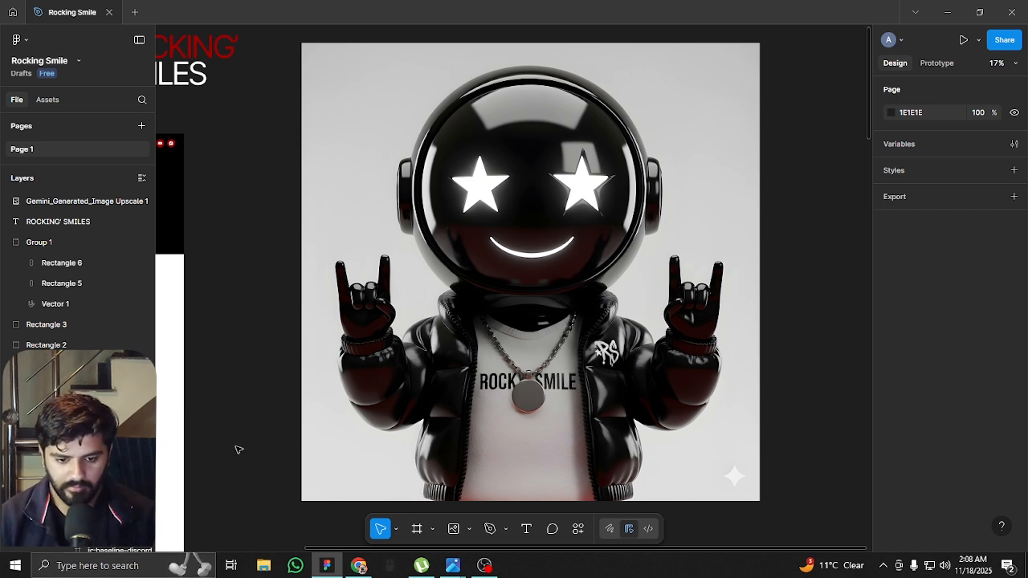
# Switch to Photoshop and open Gemini_Generated_Image Upscale.jpeg there
pyautogui.click(107, 570)
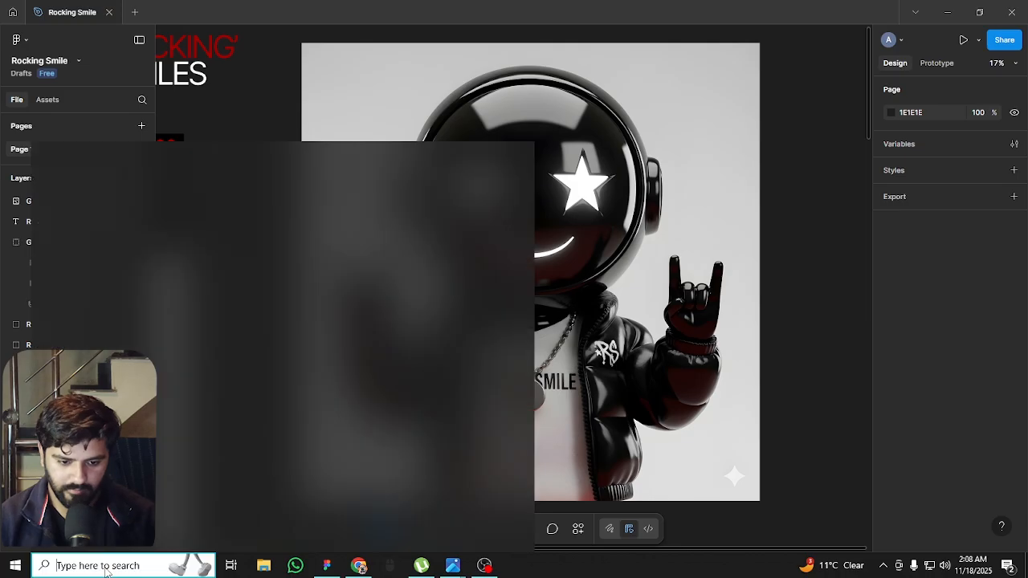
pyautogui.write('pho')
pyautogui.press('Return')
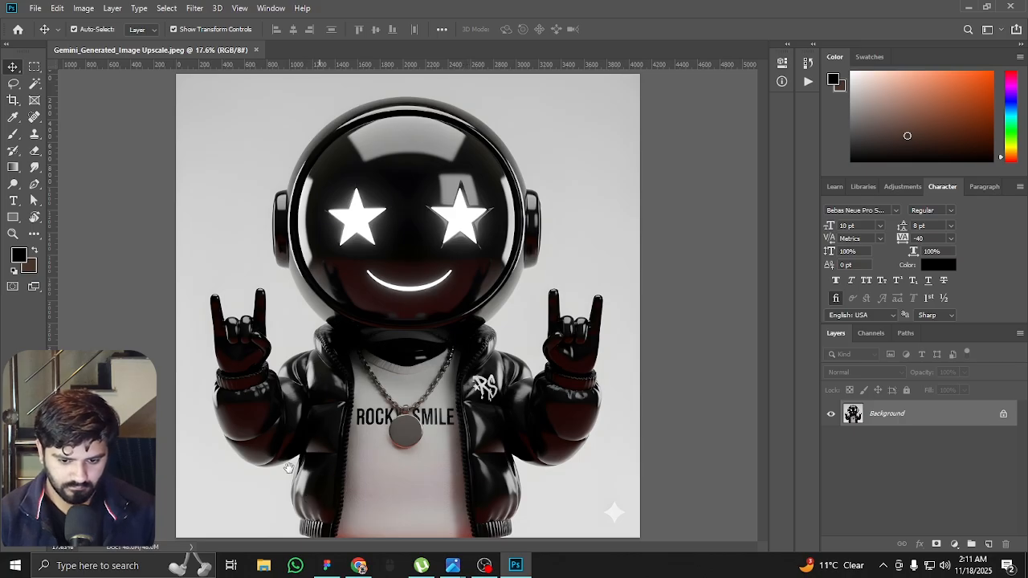
# Start a Pen tool path at the jacket's left hem on the image's lower edge and trace up the ribbed hem and jacket side
pyautogui.scroll(4, 288, 467)
pyautogui.moveTo(304, 484); pyautogui.dragTo(324, 309)
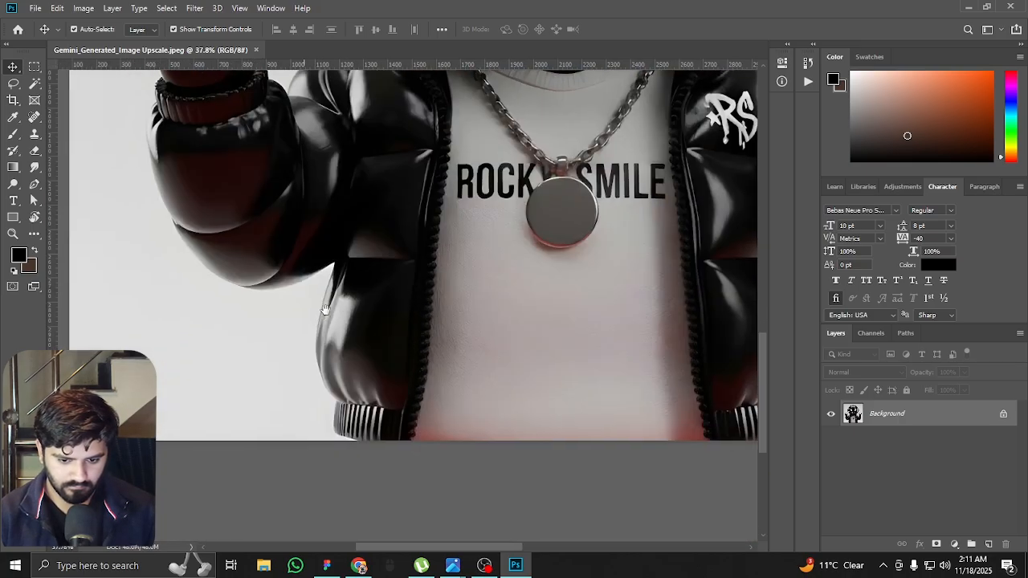
pyautogui.scroll(3, 332, 459)
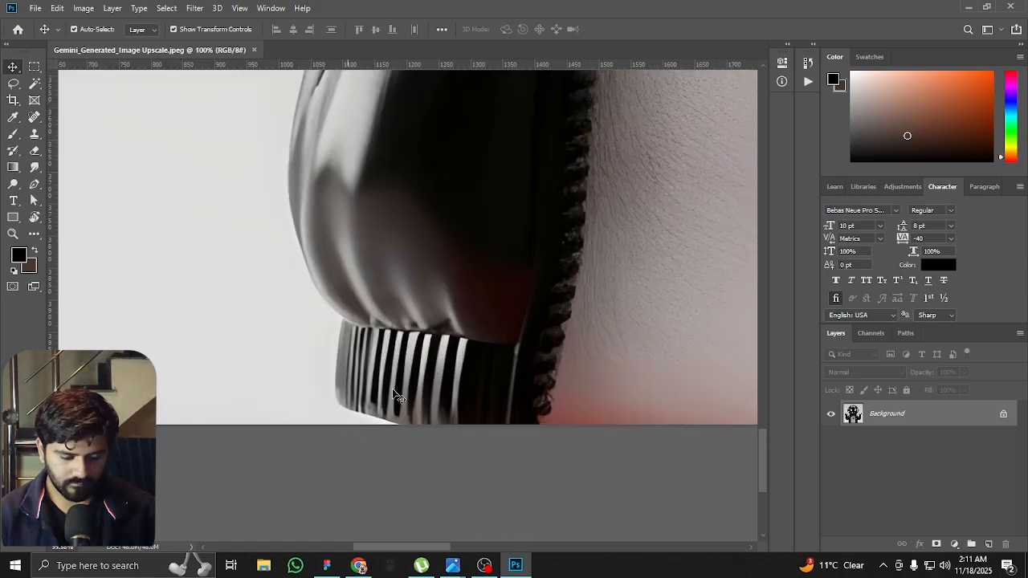
pyautogui.press('p')
pyautogui.moveTo(381, 396); pyautogui.dragTo(354, 450)
pyautogui.scroll(4, 391, 470)
pyautogui.click(428, 480)
pyautogui.moveTo(262, 421); pyautogui.dragTo(236, 404)
pyautogui.moveTo(235, 352); pyautogui.dragTo(272, 349)
pyautogui.moveTo(295, 234); pyautogui.dragTo(316, 261)
pyautogui.keyDown('alt'); pyautogui.click(307, 317); pyautogui.keyUp('alt')
# Continue the path up the jacket's left side to the arm and onto the underside of the left sleeve
pyautogui.moveTo(224, 200); pyautogui.dragTo(304, 407)
pyautogui.moveTo(278, 282); pyautogui.dragTo(291, 429)
pyautogui.moveTo(317, 276); pyautogui.dragTo(333, 197)
pyautogui.moveTo(312, 220); pyautogui.dragTo(305, 433)
pyautogui.moveTo(382, 220); pyautogui.dragTo(353, 385)
pyautogui.moveTo(383, 305); pyautogui.dragTo(387, 277)
pyautogui.moveTo(323, 361); pyautogui.dragTo(307, 370)
pyautogui.moveTo(307, 370); pyautogui.dragTo(578, 332)
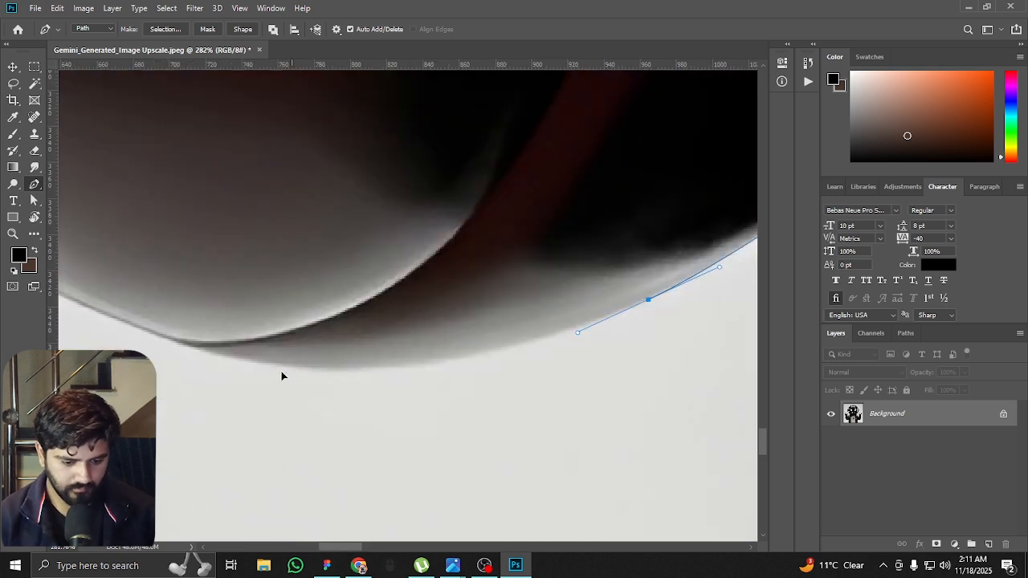
# Trace the path around the underside and outer edge of the puffed left sleeve
pyautogui.moveTo(344, 376); pyautogui.dragTo(234, 381)
pyautogui.moveTo(234, 381); pyautogui.dragTo(508, 436)
pyautogui.moveTo(326, 353); pyautogui.dragTo(255, 317)
pyautogui.moveTo(255, 317); pyautogui.dragTo(433, 427)
pyautogui.moveTo(290, 279); pyautogui.dragTo(308, 263)
pyautogui.moveTo(307, 263); pyautogui.dragTo(377, 424)
pyautogui.moveTo(320, 307); pyautogui.dragTo(294, 255)
pyautogui.moveTo(294, 255); pyautogui.dragTo(281, 177)
pyautogui.moveTo(282, 177); pyautogui.dragTo(329, 420)
# Carry the path up the outer sleeve edge and along the left wrist cuff to its frilled top
pyautogui.moveTo(298, 225); pyautogui.dragTo(287, 161)
pyautogui.moveTo(286, 160); pyautogui.dragTo(287, 431)
pyautogui.moveTo(307, 287); pyautogui.dragTo(341, 212)
pyautogui.click(361, 193)
pyautogui.moveTo(365, 171); pyautogui.dragTo(362, 459)
pyautogui.moveTo(344, 413); pyautogui.dragTo(343, 388)
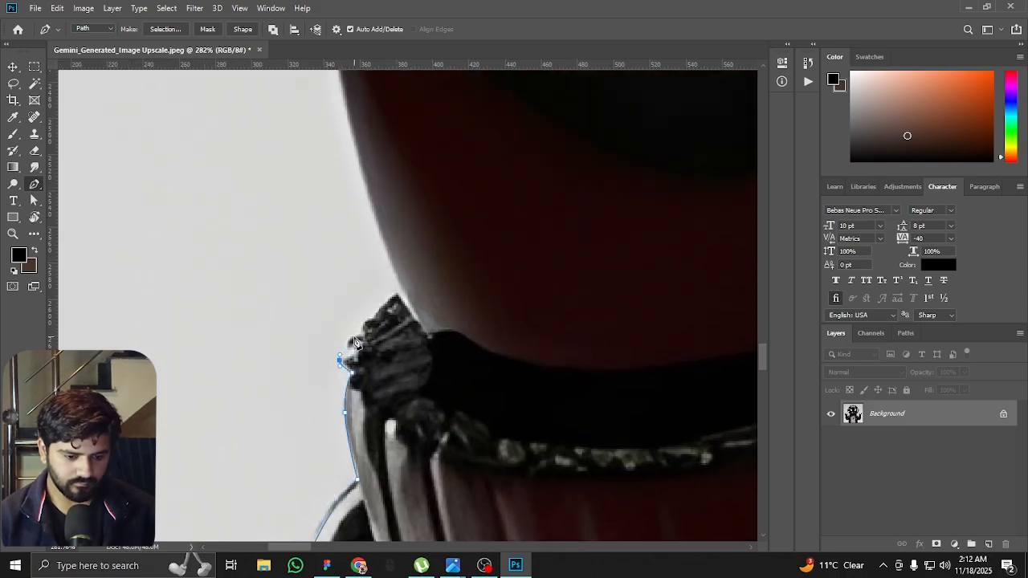
# Trace the outer edge of the left hand and its outer raised finger up to the rounded fingertip
pyautogui.scroll(-3, 404, 295)
pyautogui.moveTo(344, 305); pyautogui.dragTo(380, 415)
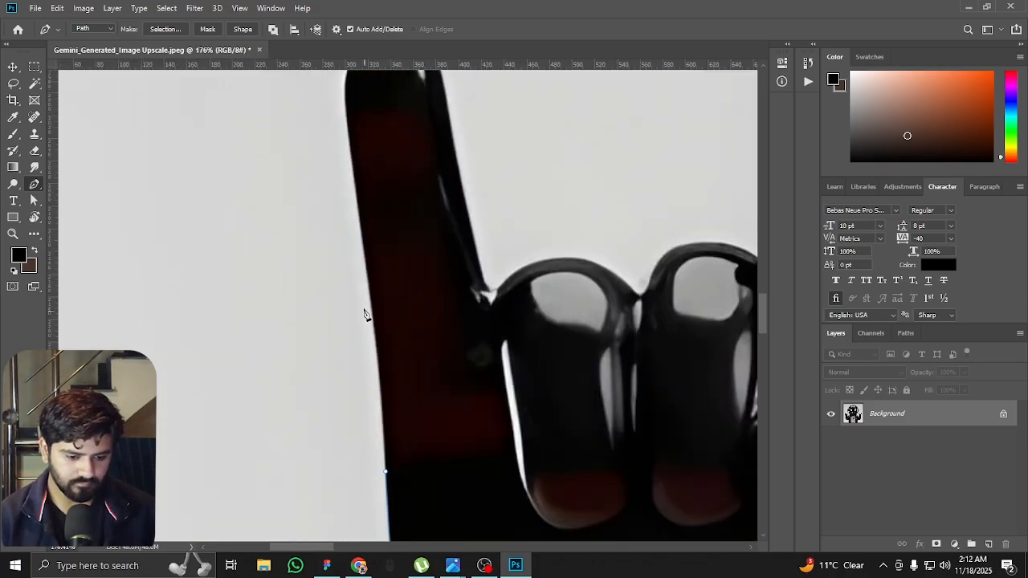
pyautogui.moveTo(353, 207); pyautogui.dragTo(361, 293)
pyautogui.scroll(2, 351, 264)
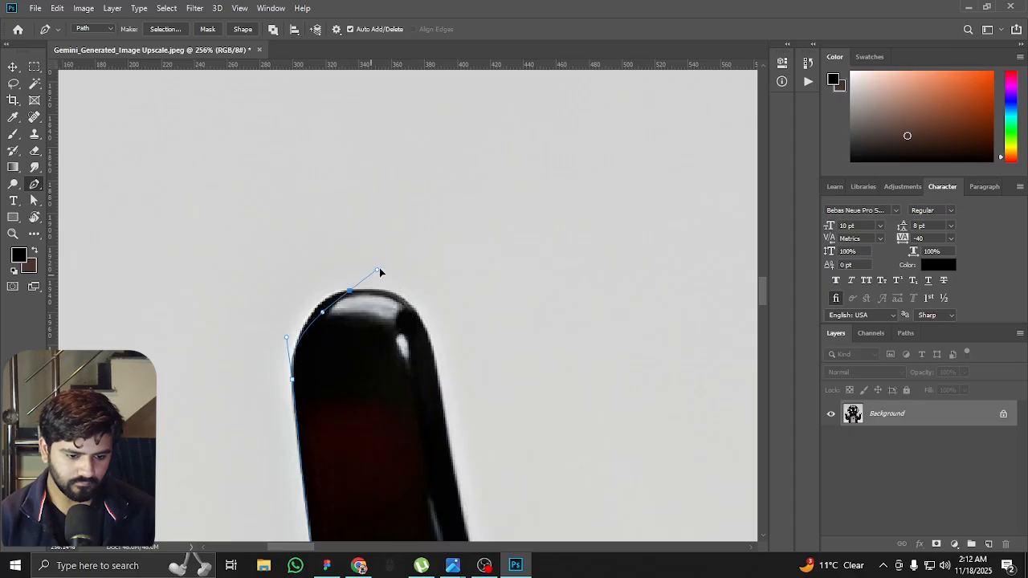
pyautogui.scroll(2, 303, 345)
pyautogui.moveTo(330, 289); pyautogui.dragTo(369, 263)
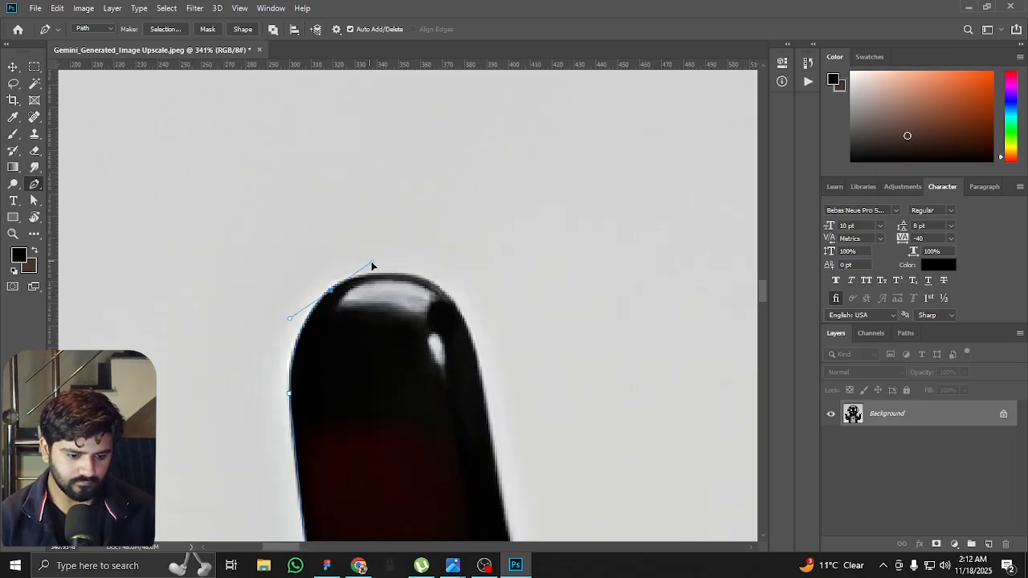
# Continue the path over the fingertip and down the finger's inner edge to the folded knuckles
pyautogui.moveTo(472, 341); pyautogui.dragTo(413, 159)
pyautogui.moveTo(431, 239); pyautogui.dragTo(443, 320)
pyautogui.moveTo(443, 320); pyautogui.dragTo(391, 147)
pyautogui.moveTo(433, 349); pyautogui.dragTo(439, 364)
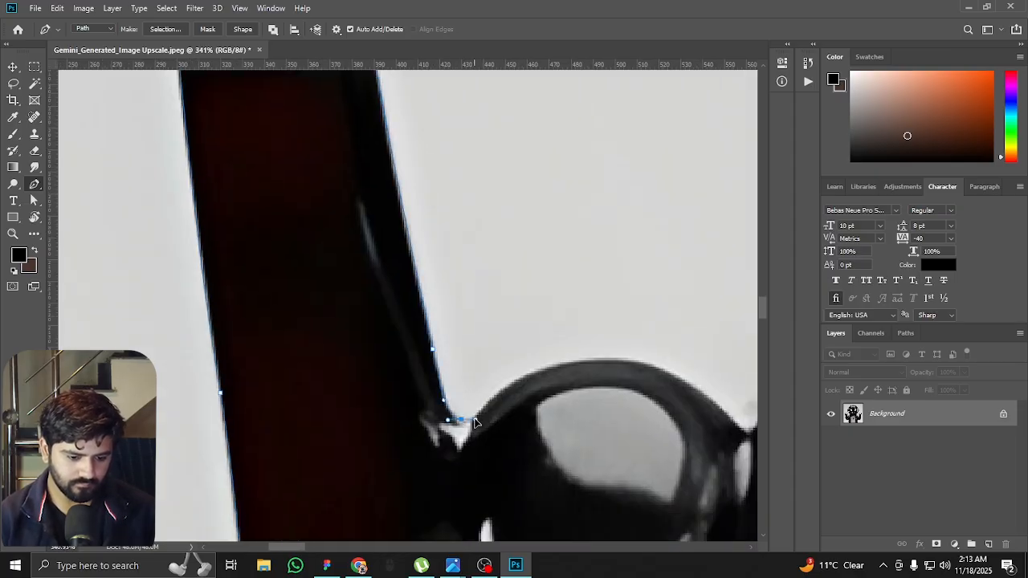
# Trace the path over the two folded knuckles of the left hand, redoing the anchor on the first knuckle
pyautogui.moveTo(509, 344); pyautogui.dragTo(366, 286)
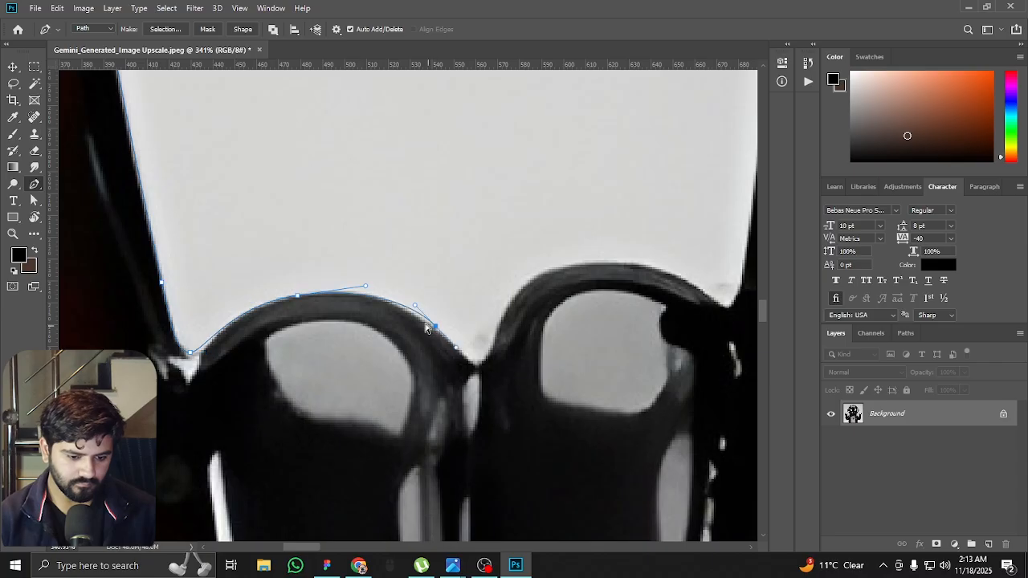
pyautogui.hotkey('ctrl', 'z')
pyautogui.scroll(-3, 471, 345)
pyautogui.scroll(3, 477, 344)
pyautogui.moveTo(469, 362); pyautogui.dragTo(482, 360)
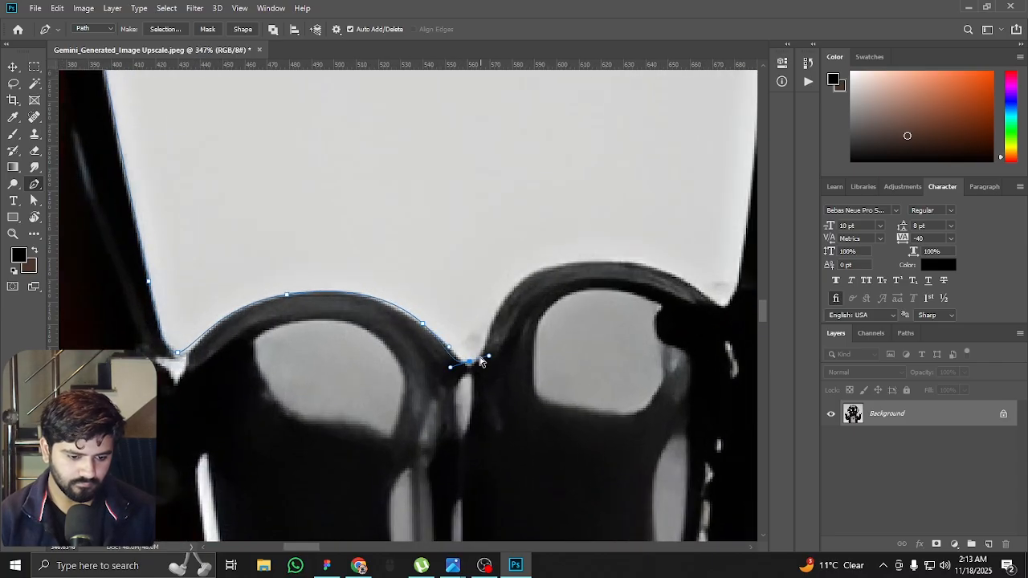
pyautogui.moveTo(428, 306); pyautogui.dragTo(269, 326)
pyautogui.moveTo(401, 286); pyautogui.dragTo(445, 283)
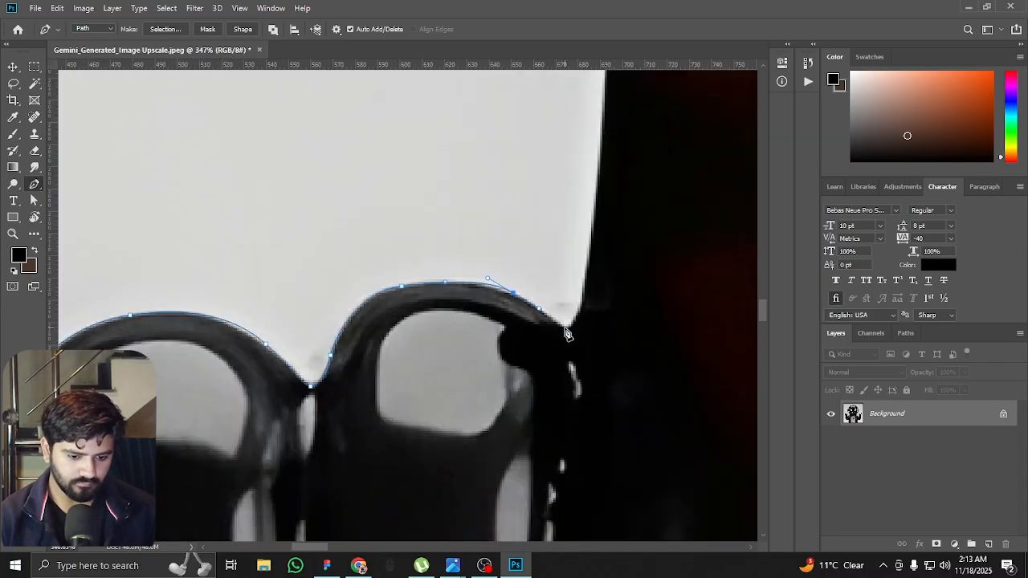
# Trace up the inner raised finger of the left hand, around its tip and down its far edge
pyautogui.moveTo(593, 256); pyautogui.dragTo(525, 435)
pyautogui.moveTo(543, 228); pyautogui.dragTo(549, 140)
pyautogui.moveTo(549, 141); pyautogui.dragTo(446, 453)
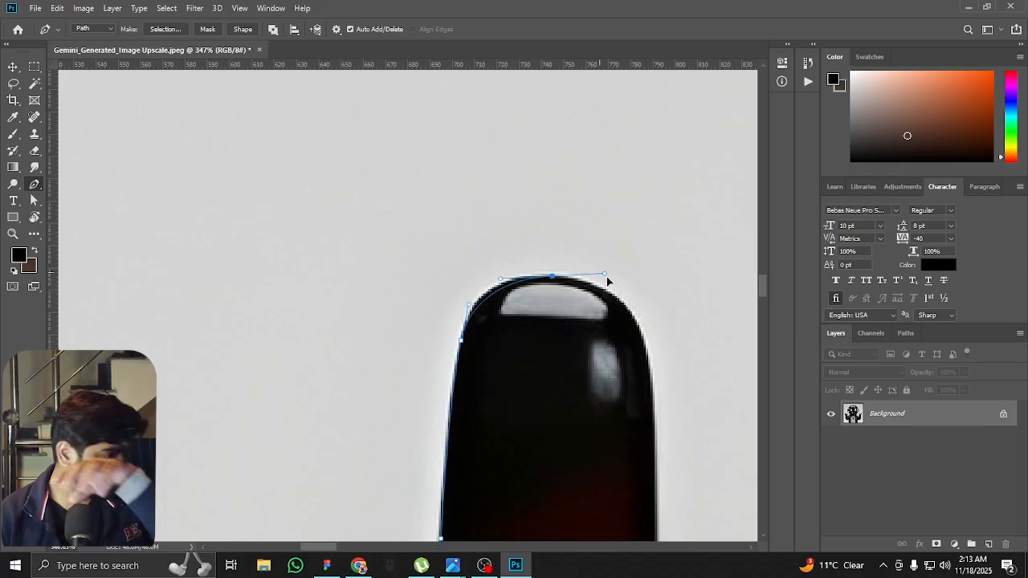
pyautogui.moveTo(606, 276); pyautogui.dragTo(620, 280)
pyautogui.moveTo(622, 283); pyautogui.dragTo(501, 206)
pyautogui.moveTo(534, 345); pyautogui.dragTo(531, 218)
pyautogui.moveTo(533, 452); pyautogui.dragTo(533, 501)
pyautogui.moveTo(534, 499); pyautogui.dragTo(525, 208)
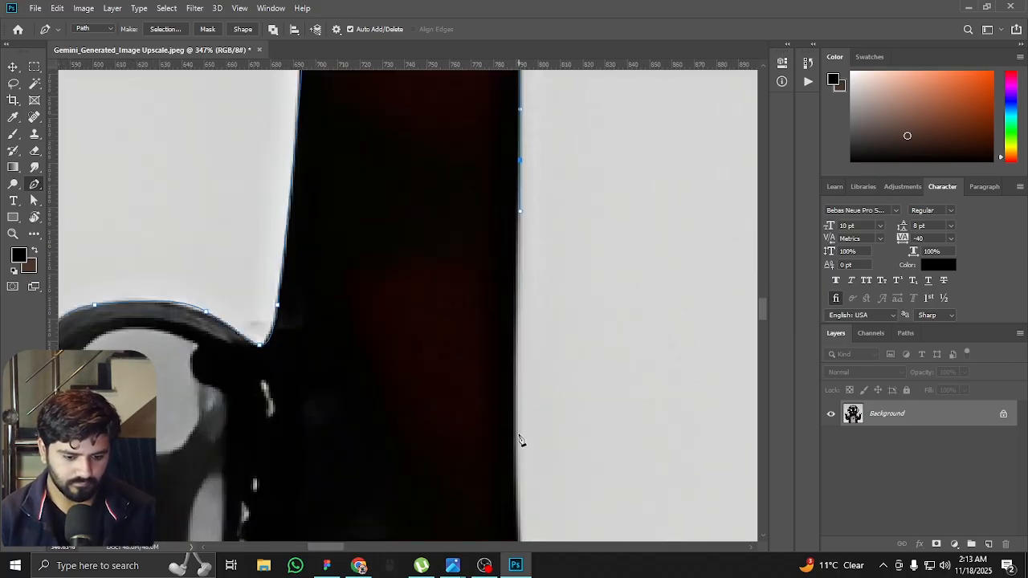
# Continue the path down the raised finger's edge to where it meets the side of the left hand
pyautogui.moveTo(521, 444); pyautogui.dragTo(525, 488)
pyautogui.moveTo(525, 486); pyautogui.dragTo(460, 216)
pyautogui.moveTo(468, 381); pyautogui.dragTo(477, 438)
pyautogui.moveTo(466, 355); pyautogui.dragTo(435, 152)
pyautogui.click(447, 297)
pyautogui.moveTo(447, 298); pyautogui.dragTo(397, 133)
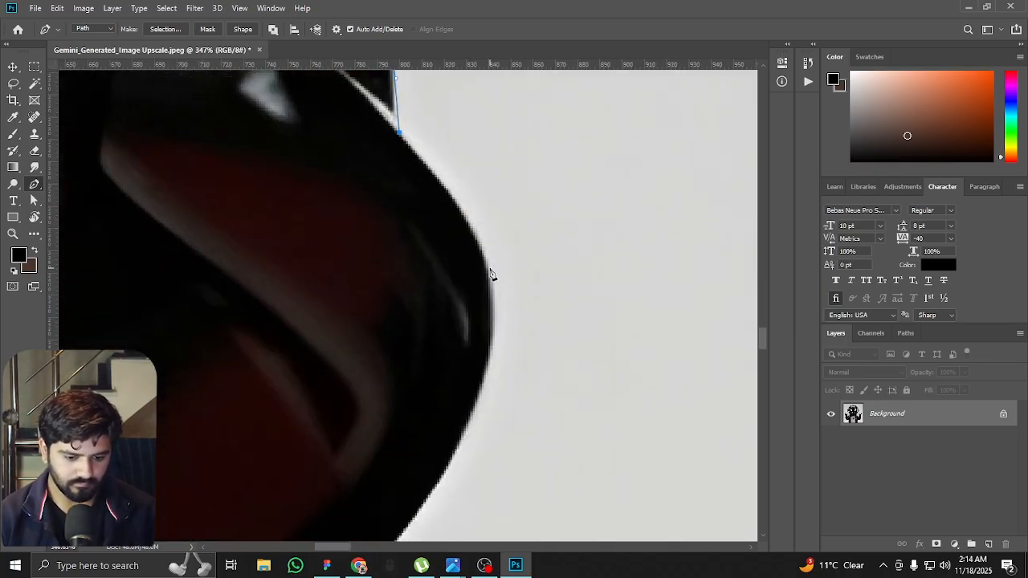
# Trace around the curved side of the left hand and onto the top of the wrist cuff
pyautogui.moveTo(490, 277); pyautogui.dragTo(513, 336)
pyautogui.moveTo(513, 335); pyautogui.dragTo(539, 177)
pyautogui.moveTo(482, 308); pyautogui.dragTo(457, 356)
pyautogui.moveTo(458, 355); pyautogui.dragTo(525, 204)
pyautogui.moveTo(476, 287); pyautogui.dragTo(398, 182)
pyautogui.moveTo(437, 192); pyautogui.dragTo(446, 200)
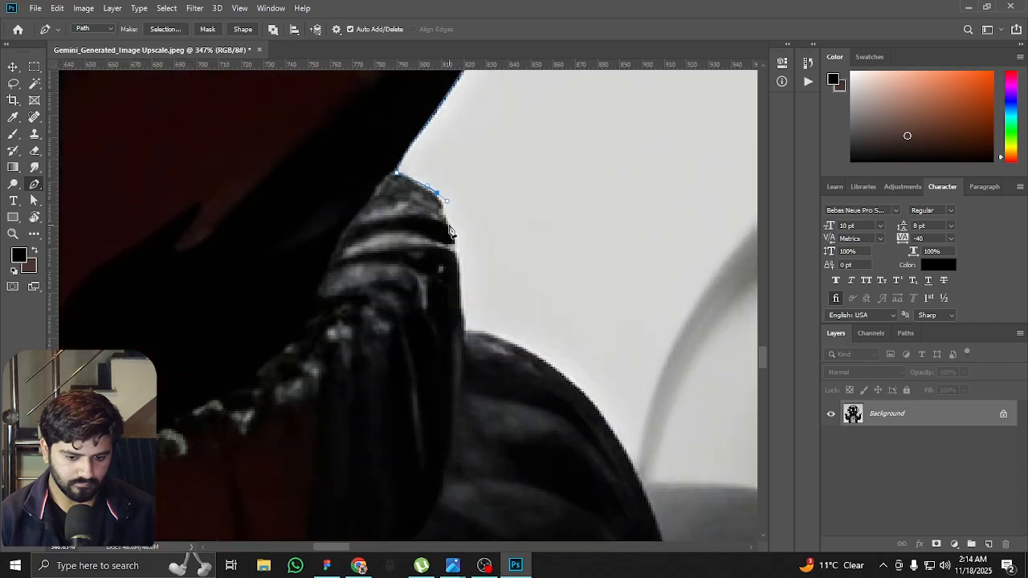
# Extend the path down the cuff's inner edge and along the left sleeve towards the shoulder, undoing a misplaced anchor
pyautogui.click(464, 329)
pyautogui.moveTo(464, 330); pyautogui.dragTo(298, 169)
pyautogui.moveTo(398, 218); pyautogui.dragTo(526, 200)
pyautogui.click(470, 309)
pyautogui.scroll(-4, 469, 310)
pyautogui.scroll(2, 514, 236)
pyautogui.click(670, 183)
pyautogui.moveTo(670, 182); pyautogui.dragTo(528, 314)
pyautogui.hotkey('ctrl', 'z')
pyautogui.keyDown('alt'); pyautogui.click(256, 410); pyautogui.keyUp('alt')
# Trace the left shoulder and jacket collar, and follow the helmet's lower-left edge up to the left ear piece
pyautogui.moveTo(437, 339); pyautogui.dragTo(517, 264)
pyautogui.moveTo(519, 145); pyautogui.dragTo(443, 258)
pyautogui.moveTo(548, 216); pyautogui.dragTo(486, 303)
pyautogui.moveTo(453, 351); pyautogui.dragTo(502, 450)
pyautogui.moveTo(425, 360); pyautogui.dragTo(373, 317)
pyautogui.scroll(-5, 373, 317)
pyautogui.moveTo(269, 171); pyautogui.dragTo(258, 223)
pyautogui.moveTo(216, 105); pyautogui.dragTo(315, 331)
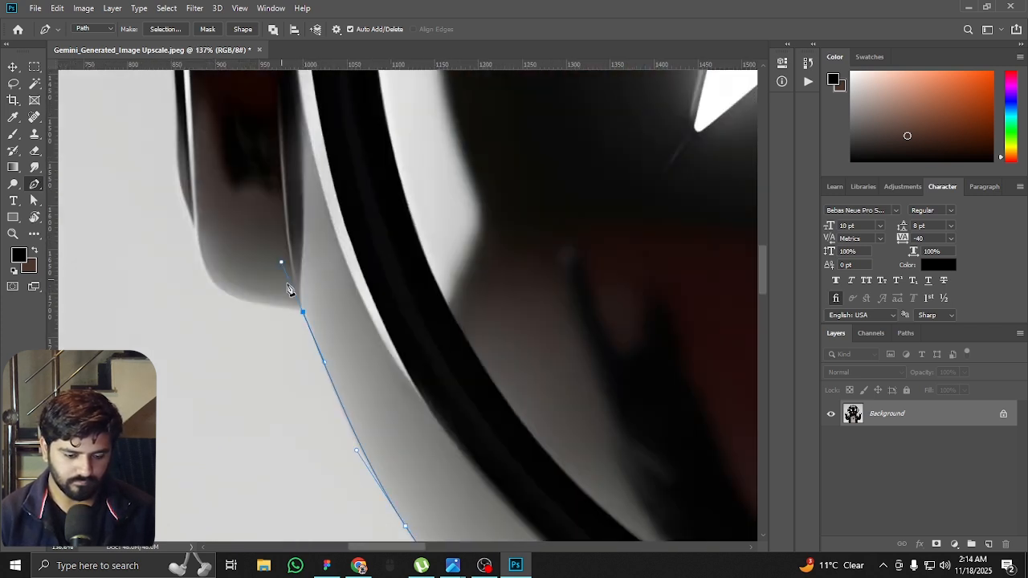
# Trace the outer edge of the left ear piece from its base over its top and back to the helmet
pyautogui.scroll(5, 275, 295)
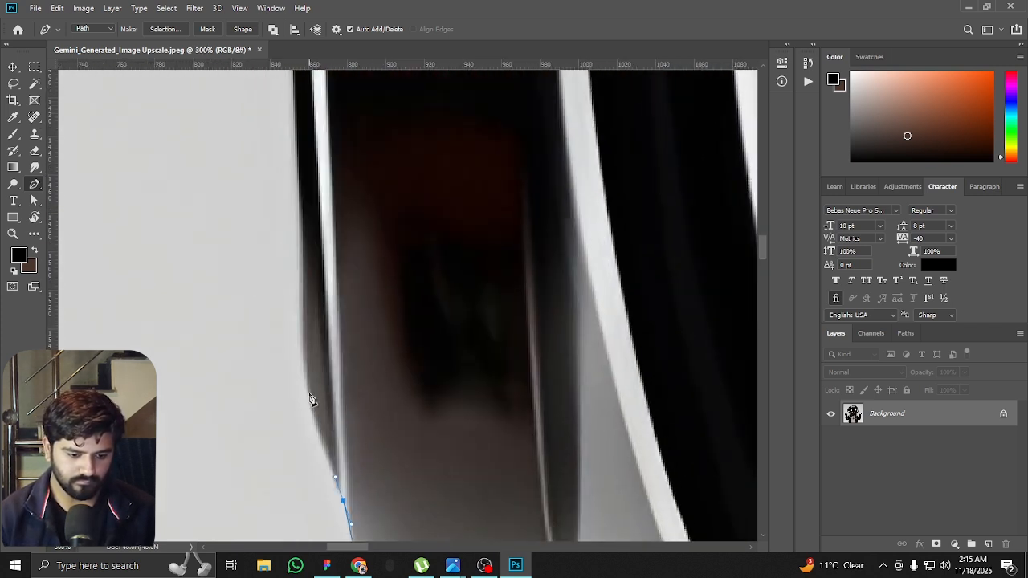
pyautogui.moveTo(301, 417); pyautogui.dragTo(298, 354)
pyautogui.moveTo(296, 287); pyautogui.dragTo(301, 422)
pyautogui.scroll(-5, 300, 422)
pyautogui.moveTo(305, 268); pyautogui.dragTo(308, 187)
pyautogui.moveTo(322, 109); pyautogui.dragTo(329, 240)
pyautogui.scroll(4, 309, 327)
pyautogui.moveTo(390, 192); pyautogui.dragTo(325, 365)
pyautogui.moveTo(330, 357); pyautogui.dragTo(389, 343)
pyautogui.click(436, 334)
pyautogui.moveTo(456, 310); pyautogui.dragTo(373, 432)
# Trace the path from the left ear piece over the helmet's dome with smooth curve anchors
pyautogui.scroll(-6, 368, 438)
pyautogui.moveTo(458, 199); pyautogui.dragTo(522, 78)
pyautogui.moveTo(511, 128); pyautogui.dragTo(314, 370)
pyautogui.moveTo(573, 133); pyautogui.dragTo(676, 74)
pyautogui.keyDown('alt'); pyautogui.click(574, 133); pyautogui.keyUp('alt')
pyautogui.moveTo(647, 112); pyautogui.dragTo(278, 280)
pyautogui.moveTo(501, 193); pyautogui.dragTo(669, 169)
pyautogui.keyDown('alt'); pyautogui.click(501, 193); pyautogui.keyUp('alt')
pyautogui.moveTo(700, 201); pyautogui.dragTo(373, 191)
pyautogui.moveTo(554, 192); pyautogui.dragTo(373, 189)
pyautogui.keyDown('alt'); pyautogui.click(553, 193); pyautogui.keyUp('alt')
# Continue the path down the helmet's right side to the right ear piece, ending the curves with corner anchors
pyautogui.moveTo(573, 292); pyautogui.dragTo(743, 423)
pyautogui.keyDown('alt'); pyautogui.click(573, 291); pyautogui.keyUp('alt')
pyautogui.moveTo(632, 380); pyautogui.dragTo(332, 165)
pyautogui.moveTo(518, 367); pyautogui.dragTo(612, 523)
pyautogui.keyDown('alt'); pyautogui.click(519, 340); pyautogui.keyUp('alt')
pyautogui.moveTo(558, 461); pyautogui.dragTo(417, 230)
pyautogui.moveTo(458, 323); pyautogui.dragTo(488, 433)
pyautogui.keyDown('alt'); pyautogui.click(458, 324); pyautogui.keyUp('alt')
# Trace the right ear piece from its top down the outer edge and around its base to the helmet
pyautogui.scroll(4, 511, 371)
pyautogui.moveTo(523, 323); pyautogui.dragTo(554, 341)
pyautogui.moveTo(573, 414); pyautogui.dragTo(490, 163)
pyautogui.moveTo(516, 317); pyautogui.dragTo(489, 160)
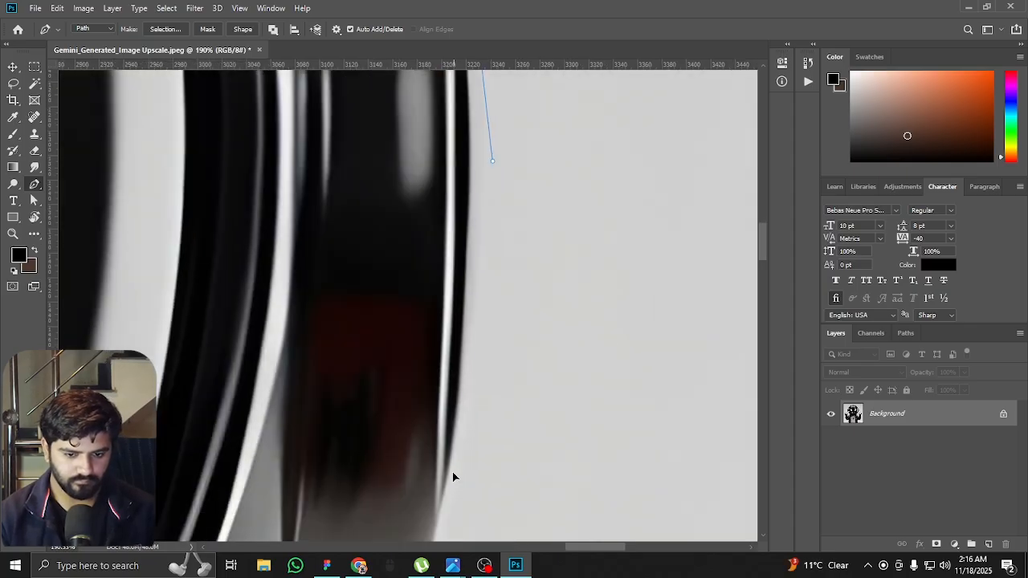
pyautogui.moveTo(454, 466); pyautogui.dragTo(438, 528)
pyautogui.moveTo(433, 531); pyautogui.dragTo(515, 233)
pyautogui.moveTo(379, 325); pyautogui.dragTo(324, 328)
pyautogui.keyDown('alt'); pyautogui.click(378, 325); pyautogui.keyUp('alt')
pyautogui.moveTo(326, 480); pyautogui.dragTo(536, 230)
pyautogui.scroll(-11, 530, 241)
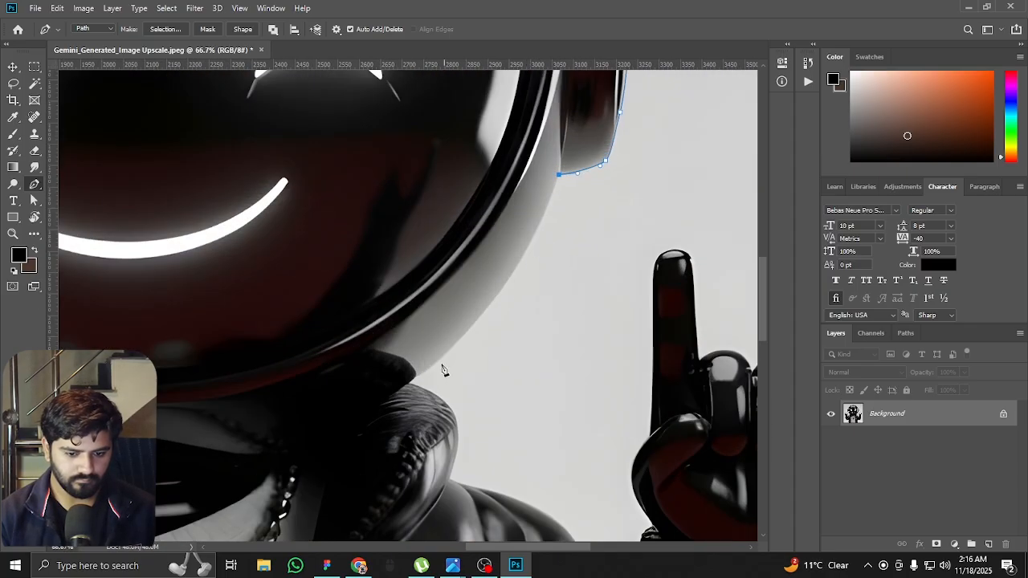
# Continue the path along the helmet's lower right edge from the right ear piece to the jacket collar
pyautogui.scroll(2, 419, 385)
pyautogui.moveTo(409, 372); pyautogui.dragTo(277, 464)
pyautogui.keyDown('alt'); pyautogui.click(410, 373); pyautogui.keyUp('alt')
pyautogui.scroll(7, 411, 377)
pyautogui.click(396, 389)
pyautogui.moveTo(472, 418); pyautogui.dragTo(358, 233)
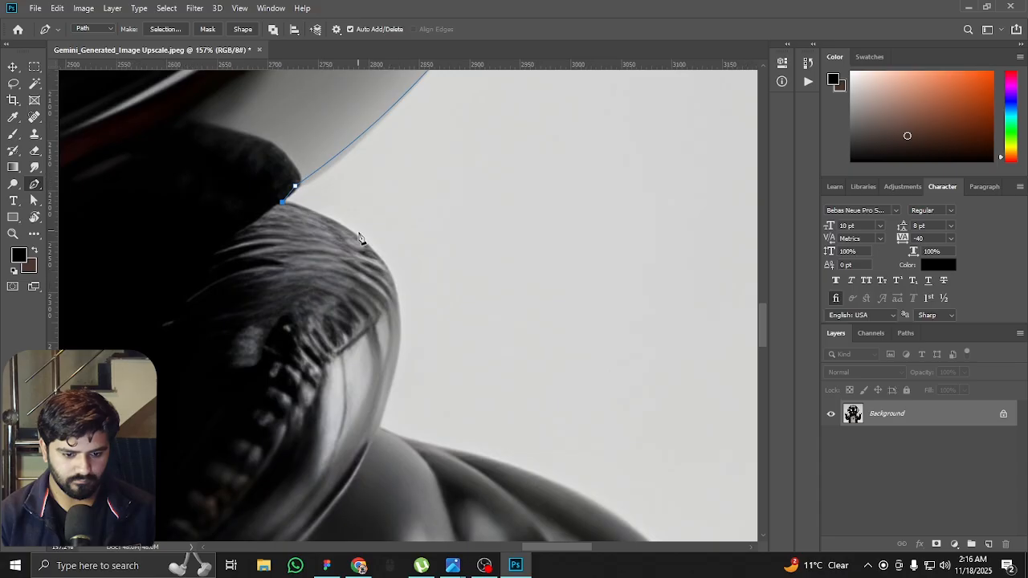
# Trace the path around the right side of the collar and over the shoulder and sleeve towards the raised hand
pyautogui.moveTo(418, 323); pyautogui.dragTo(391, 122)
pyautogui.click(353, 229)
pyautogui.moveTo(350, 228); pyautogui.dragTo(244, 186)
pyautogui.moveTo(333, 218); pyautogui.dragTo(416, 237)
pyautogui.moveTo(514, 313); pyautogui.dragTo(350, 182)
pyautogui.moveTo(394, 218); pyautogui.dragTo(424, 281)
pyautogui.click(430, 314)
pyautogui.click(443, 323)
# Trace the inner edge of the right wristband and continue the path onto the lower palm with smooth curves
pyautogui.moveTo(489, 277); pyautogui.dragTo(463, 286)
pyautogui.scroll(5, 397, 349)
pyautogui.click(478, 287)
pyautogui.moveTo(494, 220); pyautogui.dragTo(474, 384)
pyautogui.click(492, 259)
pyautogui.scroll(3, 430, 287)
pyautogui.moveTo(442, 292); pyautogui.dragTo(417, 227)
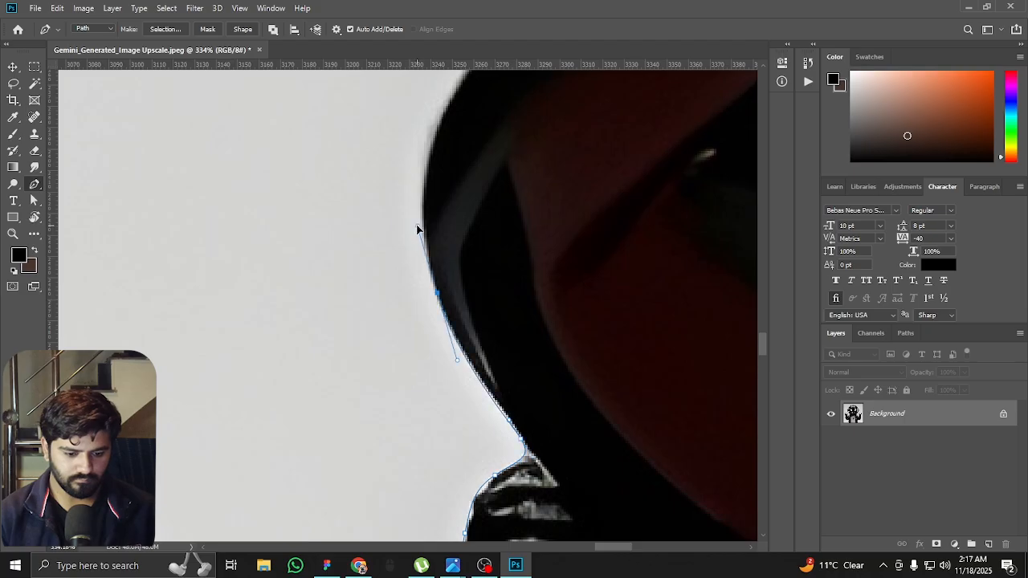
# Trace the inner side of the right hand and up the straight edge of its inner raised finger
pyautogui.scroll(-3, 419, 225)
pyautogui.moveTo(450, 136); pyautogui.dragTo(454, 286)
pyautogui.moveTo(497, 211); pyautogui.dragTo(468, 472)
pyautogui.keyDown('alt'); pyautogui.click(498, 210); pyautogui.keyUp('alt')
pyautogui.moveTo(484, 227); pyautogui.dragTo(485, 138)
pyautogui.moveTo(484, 140); pyautogui.dragTo(475, 432)
pyautogui.moveTo(471, 233); pyautogui.dragTo(472, 265)
# Curve the path around the inner raised finger's tip and down its other side to the folded fingers
pyautogui.scroll(3, 425, 238)
pyautogui.moveTo(420, 239); pyautogui.dragTo(496, 214)
pyautogui.moveTo(590, 325); pyautogui.dragTo(605, 419)
pyautogui.moveTo(612, 445); pyautogui.dragTo(533, 209)
pyautogui.scroll(-2, 532, 209)
pyautogui.moveTo(533, 454); pyautogui.dragTo(538, 509)
pyautogui.moveTo(538, 511); pyautogui.dragTo(436, 243)
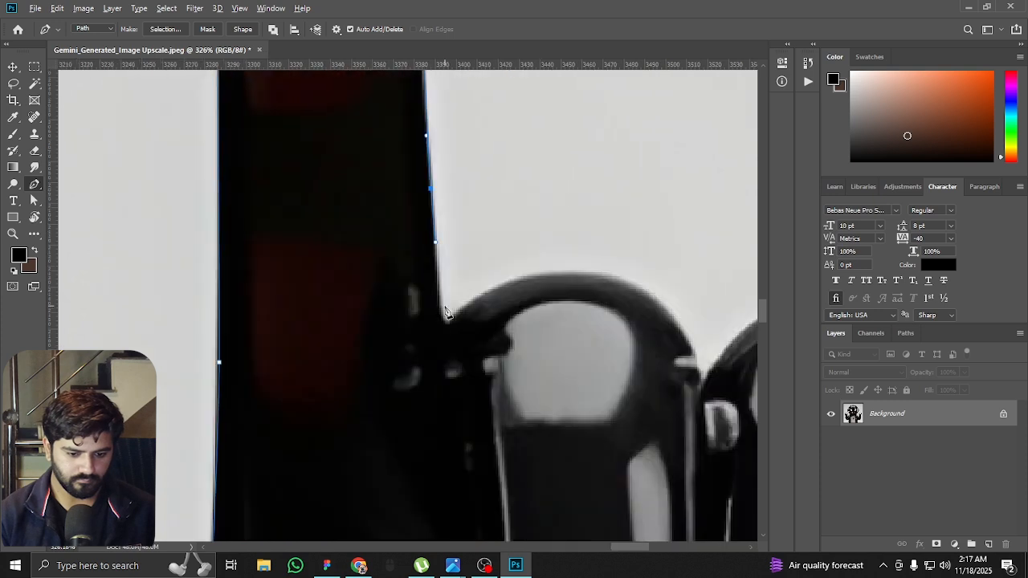
pyautogui.scroll(2, 446, 312)
pyautogui.click(440, 315)
# Trace over the knuckles of the two folded fingers to the base of the outer raised finger
pyautogui.click(447, 326)
pyautogui.moveTo(530, 283); pyautogui.dragTo(305, 275)
pyautogui.moveTo(363, 257); pyautogui.dragTo(475, 255)
pyautogui.moveTo(530, 358); pyautogui.dragTo(536, 391)
pyautogui.click(543, 394)
pyautogui.moveTo(581, 354); pyautogui.dragTo(216, 300)
pyautogui.moveTo(318, 246); pyautogui.dragTo(420, 238)
pyautogui.click(484, 329)
pyautogui.click(500, 318)
# Trace the path up the outer raised finger and around its tip
pyautogui.moveTo(520, 265); pyautogui.dragTo(429, 433)
pyautogui.moveTo(476, 178); pyautogui.dragTo(379, 467)
pyautogui.moveTo(433, 259); pyautogui.dragTo(446, 225)
pyautogui.moveTo(543, 199); pyautogui.dragTo(611, 208)
pyautogui.moveTo(619, 232); pyautogui.dragTo(425, 146)
pyautogui.moveTo(443, 238); pyautogui.dragTo(438, 317)
pyautogui.moveTo(447, 360); pyautogui.dragTo(464, 141)
# Continue the path down the outer edge of the raised finger and hand to the wrist
pyautogui.scroll(-1, 464, 141)
pyautogui.moveTo(415, 475); pyautogui.dragTo(449, 136)
pyautogui.moveTo(426, 392); pyautogui.dragTo(423, 434)
pyautogui.moveTo(421, 482); pyautogui.dragTo(530, 96)
pyautogui.moveTo(457, 386); pyautogui.dragTo(444, 429)
pyautogui.moveTo(460, 386); pyautogui.dragTo(432, 86)
# Trace the outer edge of the right wristband with corner and curve anchors down to the sleeve
pyautogui.click(400, 198)
pyautogui.moveTo(480, 326); pyautogui.dragTo(489, 184)
pyautogui.click(471, 257)
pyautogui.moveTo(486, 278); pyautogui.dragTo(505, 312)
pyautogui.moveTo(520, 348); pyautogui.dragTo(366, 127)
# Trace the outer curve of the right sleeve from the wrist down past the fold near the elbow
pyautogui.scroll(-3, 403, 225)
pyautogui.moveTo(403, 272); pyautogui.dragTo(404, 369)
pyautogui.moveTo(393, 449); pyautogui.dragTo(503, 143)
pyautogui.moveTo(441, 321); pyautogui.dragTo(409, 407)
pyautogui.moveTo(351, 489); pyautogui.dragTo(508, 255)
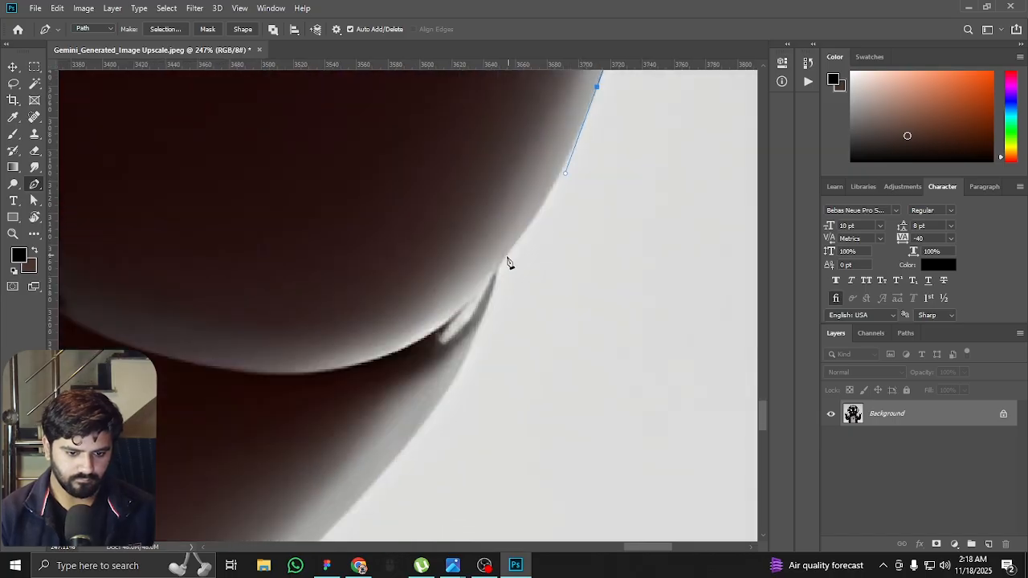
pyautogui.moveTo(483, 323); pyautogui.dragTo(475, 341)
pyautogui.moveTo(427, 417); pyautogui.dragTo(578, 216)
# Trace the underside of the right sleeve back to the jacket's body, ending at a corner anchor
pyautogui.scroll(-4, 578, 216)
pyautogui.moveTo(490, 320); pyautogui.dragTo(417, 392)
pyautogui.moveTo(385, 413); pyautogui.dragTo(572, 303)
pyautogui.moveTo(463, 322); pyautogui.dragTo(588, 382)
pyautogui.moveTo(431, 337); pyautogui.dragTo(540, 406)
pyautogui.click(422, 330)
# Trace the right side of the jacket's body down towards the ribbed hem
pyautogui.moveTo(453, 458); pyautogui.dragTo(412, 244)
pyautogui.moveTo(443, 314); pyautogui.dragTo(471, 406)
pyautogui.moveTo(471, 407); pyautogui.dragTo(513, 113)
pyautogui.moveTo(503, 265); pyautogui.dragTo(487, 343)
pyautogui.moveTo(407, 455); pyautogui.dragTo(468, 337)
# Trace the outer edge of the jacket's ribbed hem and finish the mascot outline below the image's lower edge
pyautogui.keyDown('alt'); pyautogui.click(523, 287); pyautogui.keyUp('alt')
pyautogui.moveTo(530, 385); pyautogui.dragTo(516, 216)
pyautogui.moveTo(523, 216); pyautogui.dragTo(524, 244)
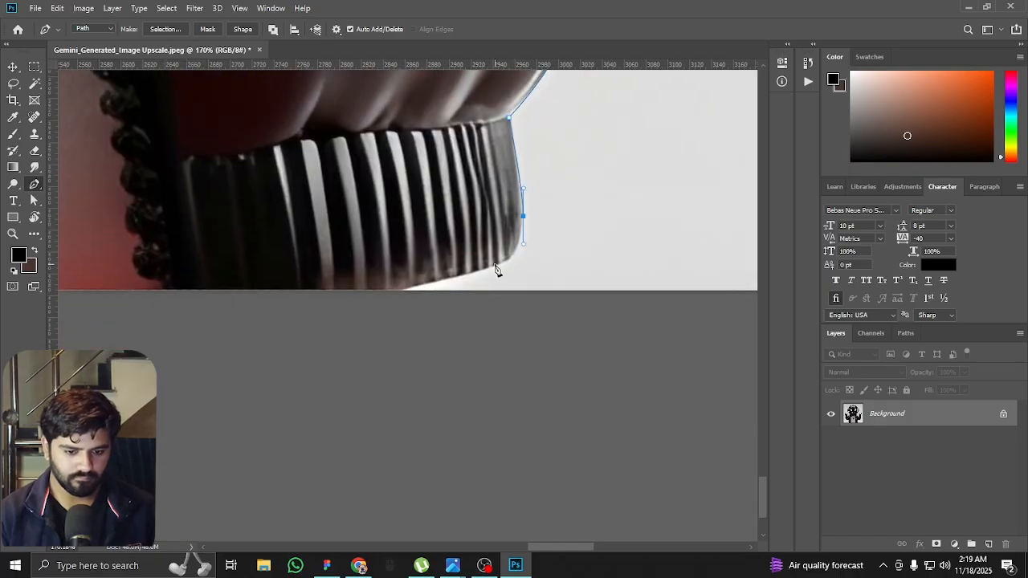
pyautogui.scroll(-10, 439, 287)
pyautogui.click(323, 527)
# Turn the path into a selection, copy the mascot to a new layer and hide the Background layer
pyautogui.hotkey('ctrl', 'Return')
pyautogui.hotkey('ctrl', 'j')
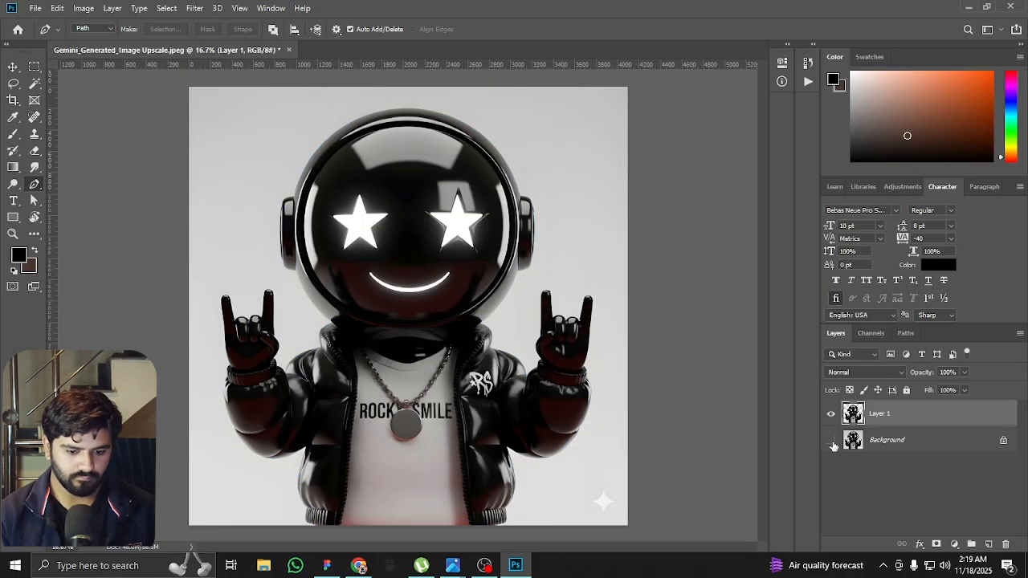
pyautogui.click(830, 440)
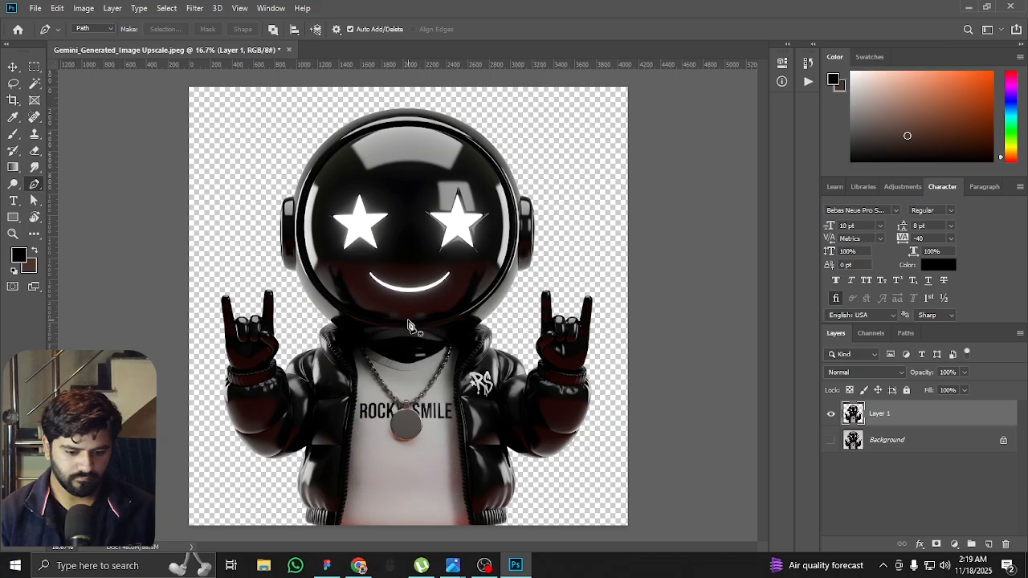
# Examine the cut-out mascot's edges against the transparent background with the Move tool active, then deselect the layer
pyautogui.press('v')
pyautogui.scroll(3, 410, 156)
pyautogui.scroll(-2, 449, 167)
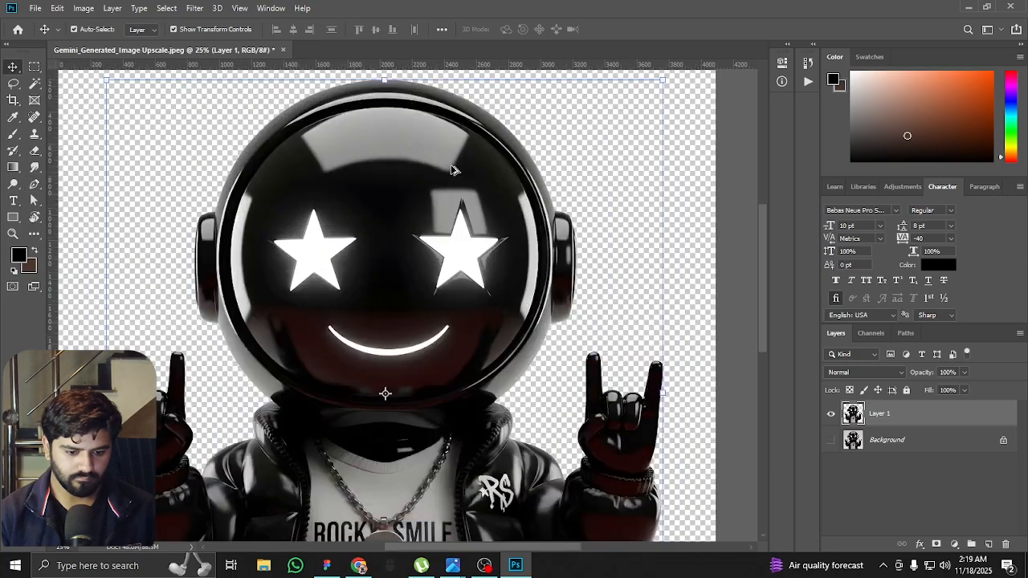
pyautogui.scroll(1, 453, 169)
pyautogui.scroll(-2, 454, 176)
pyautogui.scroll(2, 365, 298)
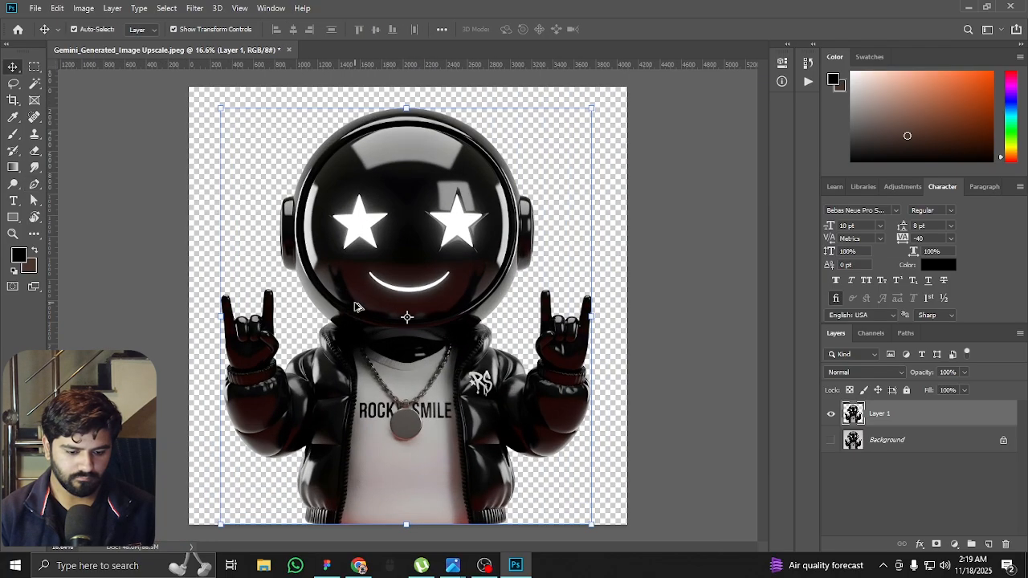
pyautogui.scroll(-2, 341, 345)
pyautogui.scroll(1, 350, 333)
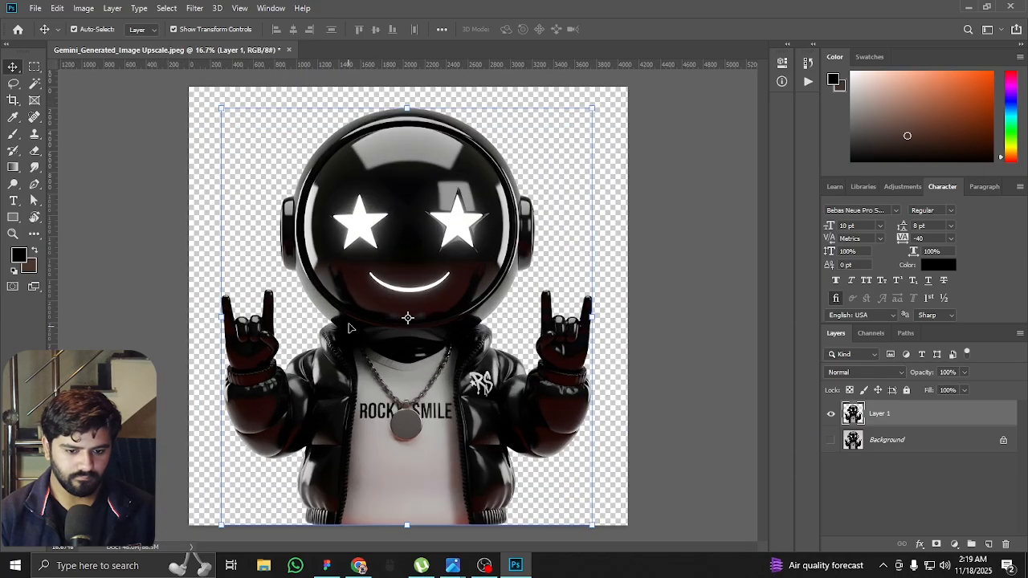
pyautogui.click(621, 313)
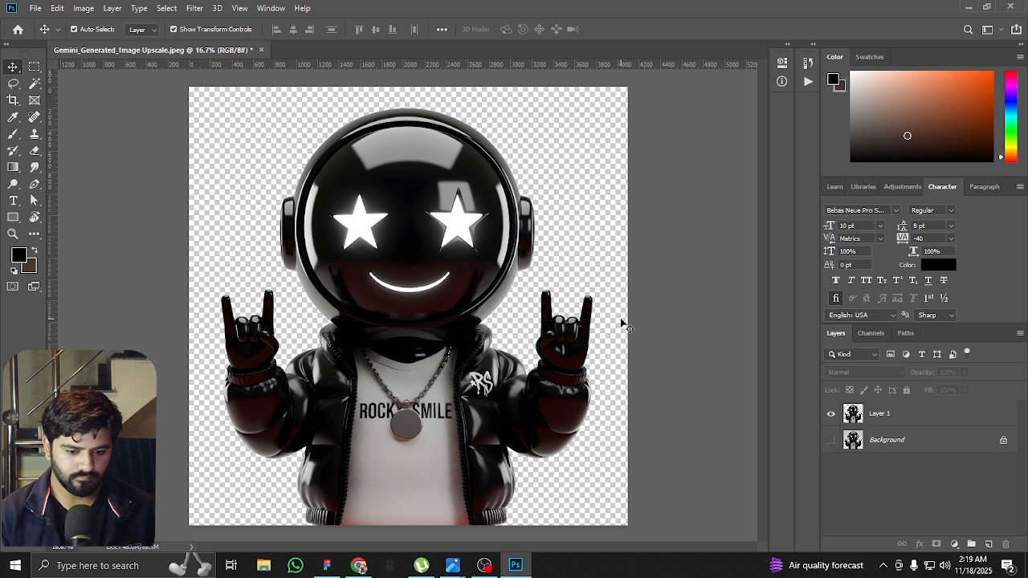
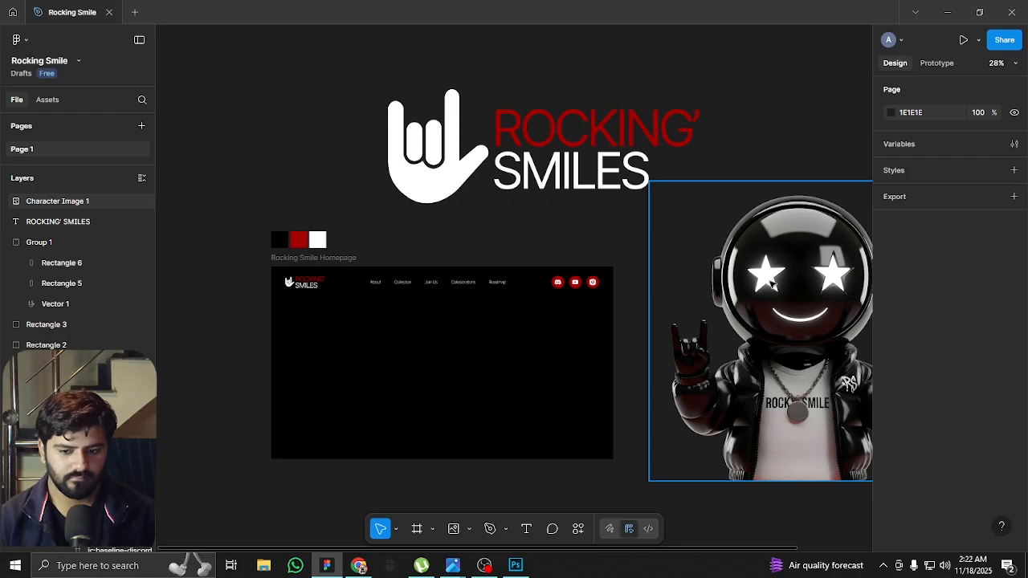
# Move the mascot image up and place a copy of it inside the Rocking Smile Homepage frame
pyautogui.click(766, 302)
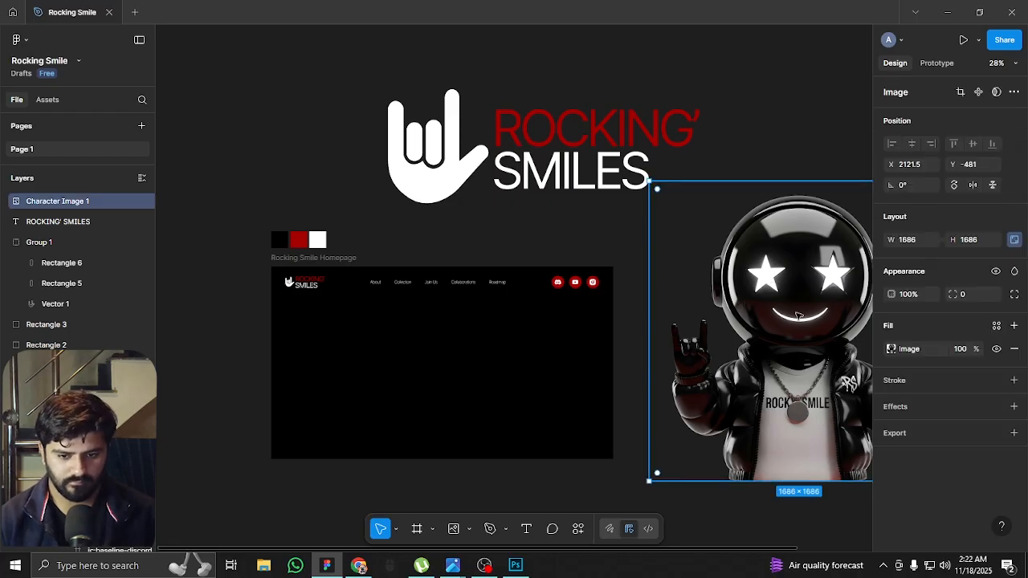
pyautogui.moveTo(797, 322); pyautogui.dragTo(811, 174)
pyautogui.moveTo(758, 213); pyautogui.dragTo(397, 427)
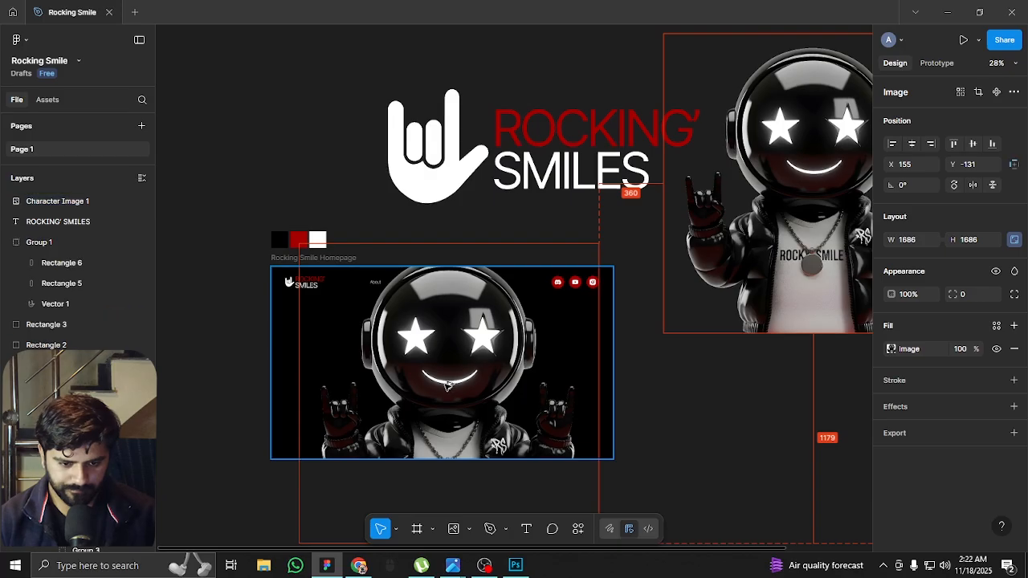
# Scale the mascot copy proportionally to 999 × 999 and centre it below the navigation at X 460, Y 153
pyautogui.moveTo(476, 361); pyautogui.dragTo(517, 226)
pyautogui.scroll(3, 506, 173)
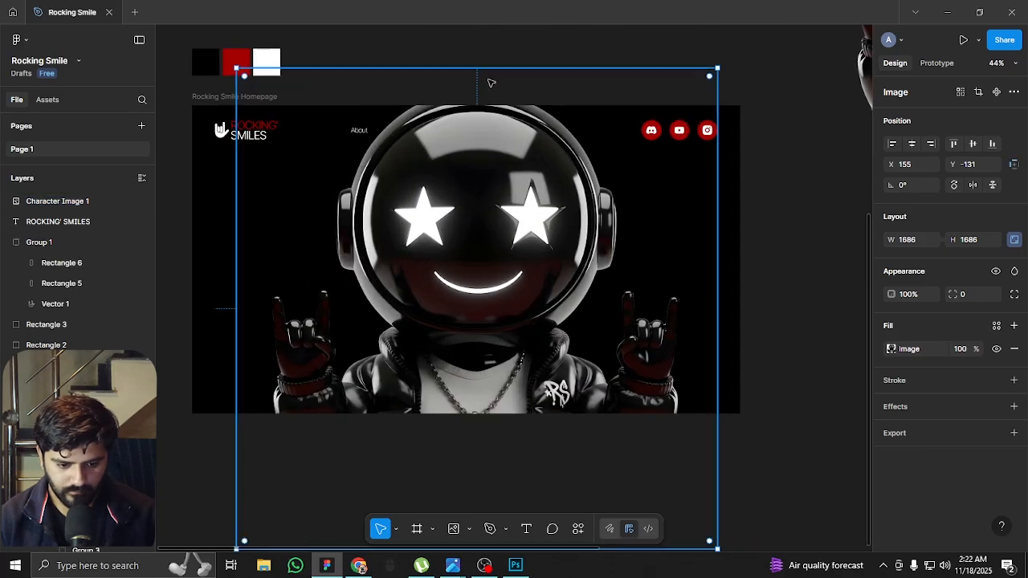
pyautogui.moveTo(477, 69); pyautogui.dragTo(476, 149)
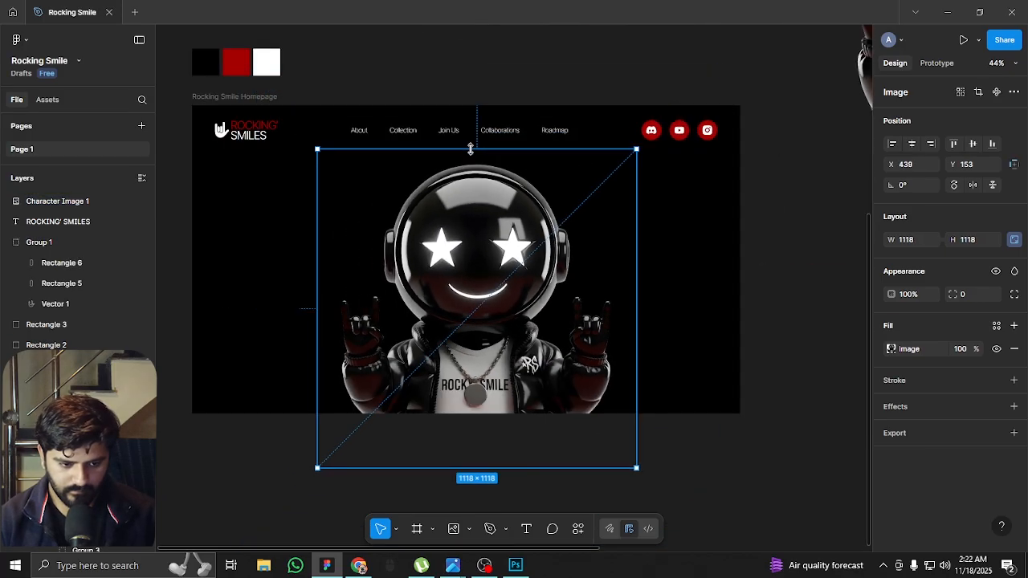
pyautogui.moveTo(479, 459); pyautogui.dragTo(479, 433)
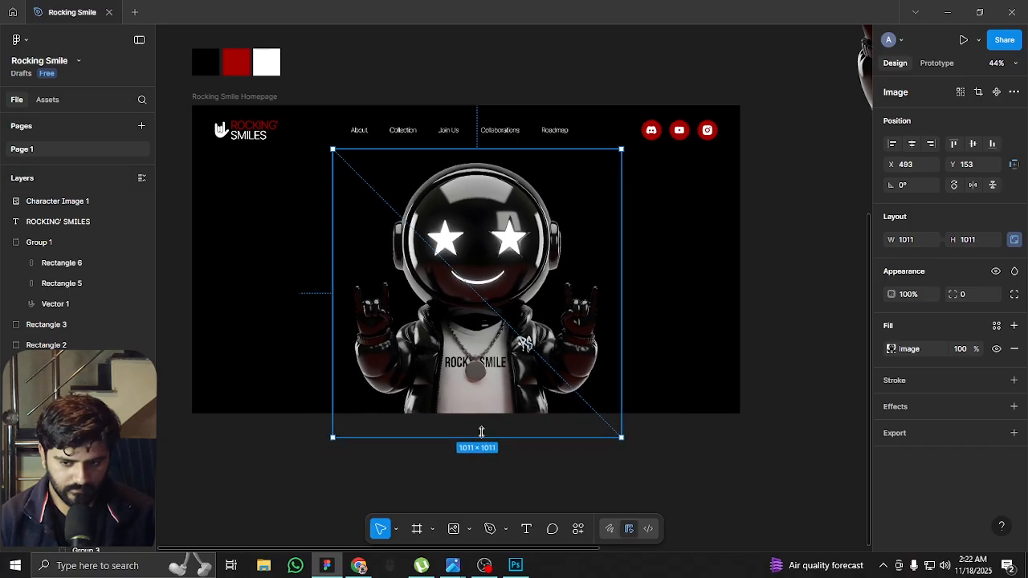
pyautogui.moveTo(494, 349); pyautogui.dragTo(485, 353)
pyautogui.scroll(5, 468, 229)
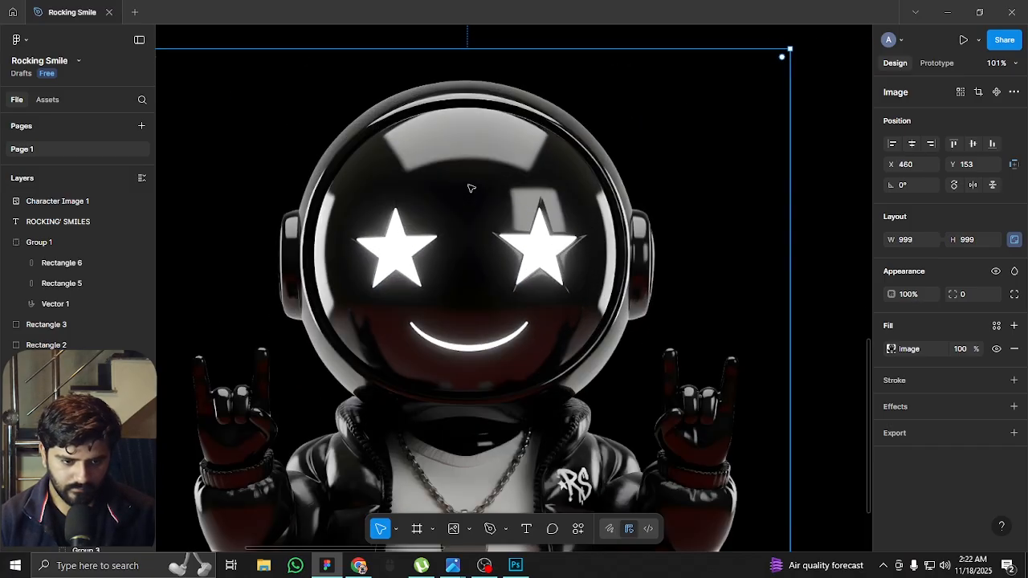
pyautogui.scroll(-3, 471, 188)
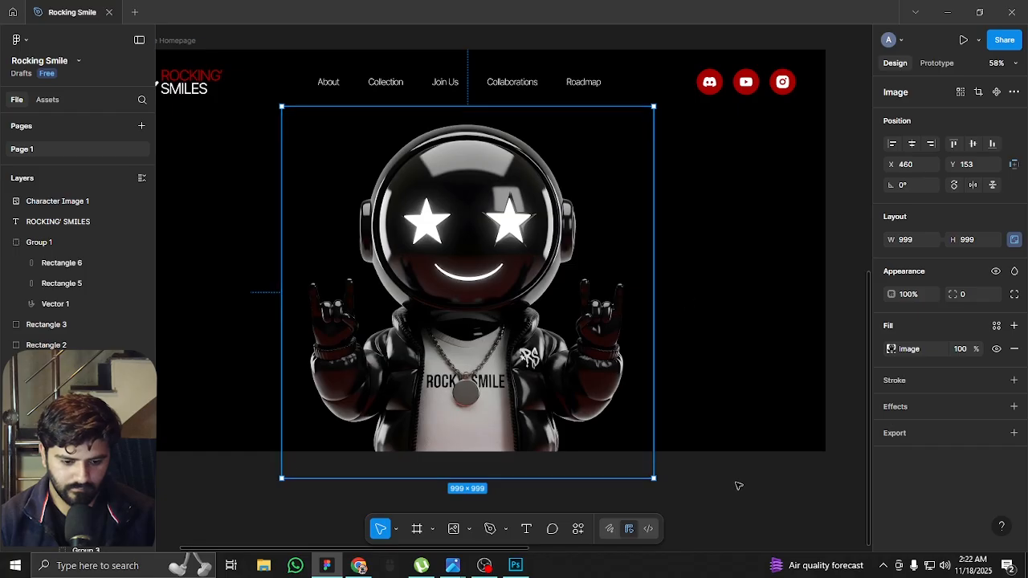
pyautogui.click(653, 456)
# Show the layout guides over the homepage frame
pyautogui.moveTo(499, 429); pyautogui.dragTo(572, 379)
pyautogui.scroll(-2, 540, 344)
pyautogui.moveTo(556, 228); pyautogui.dragTo(531, 291)
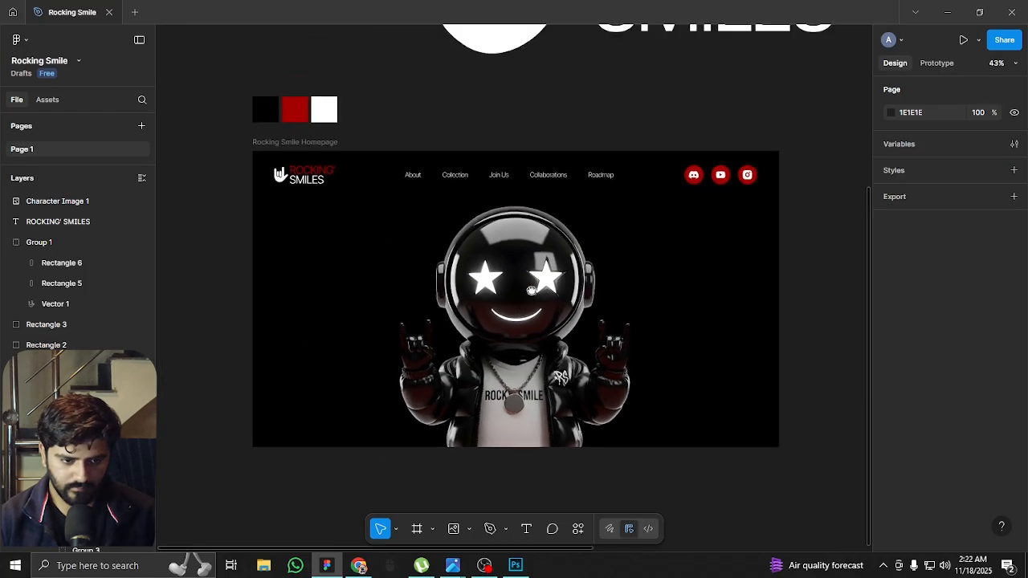
pyautogui.scroll(1, 627, 314)
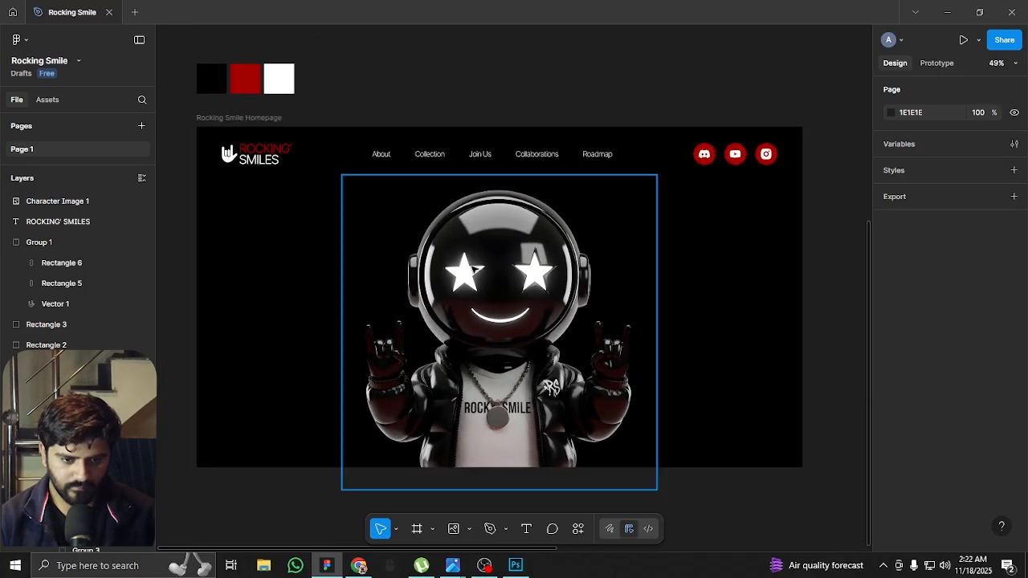
pyautogui.scroll(1, 603, 292)
pyautogui.hotkey('ctrl', 'shift', '4')
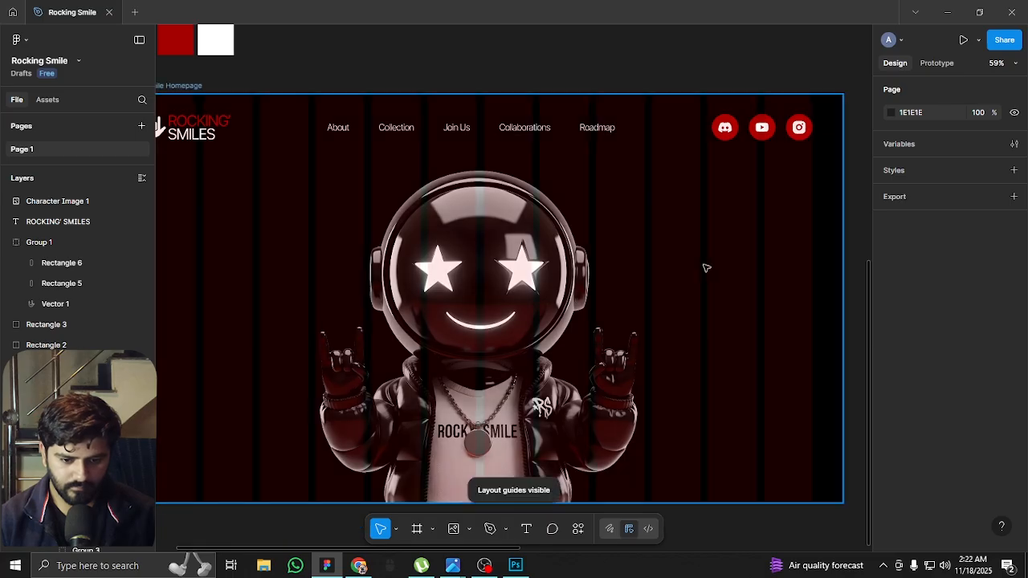
pyautogui.hscroll(3, 623, 237)
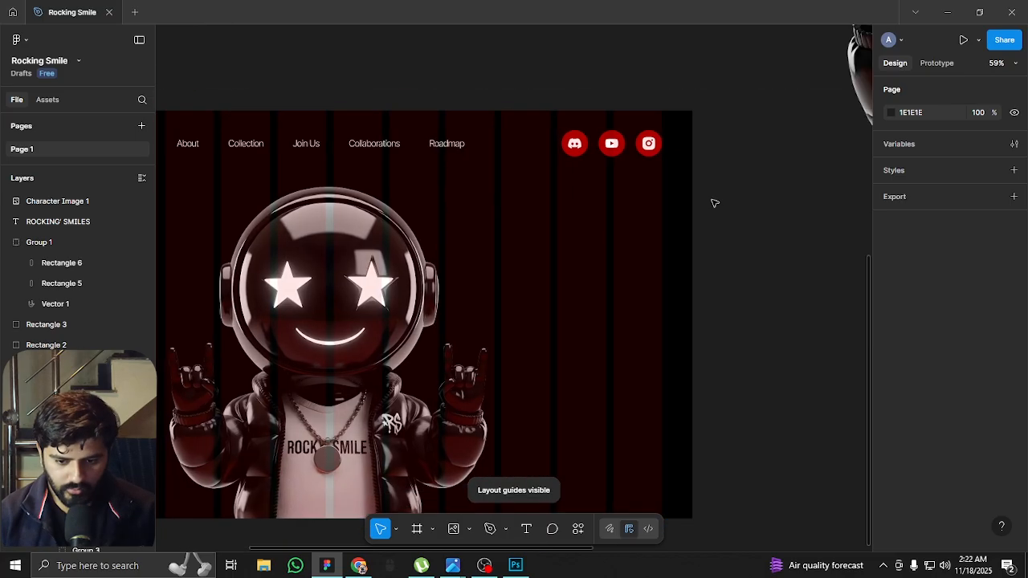
pyautogui.scroll(2, 594, 111)
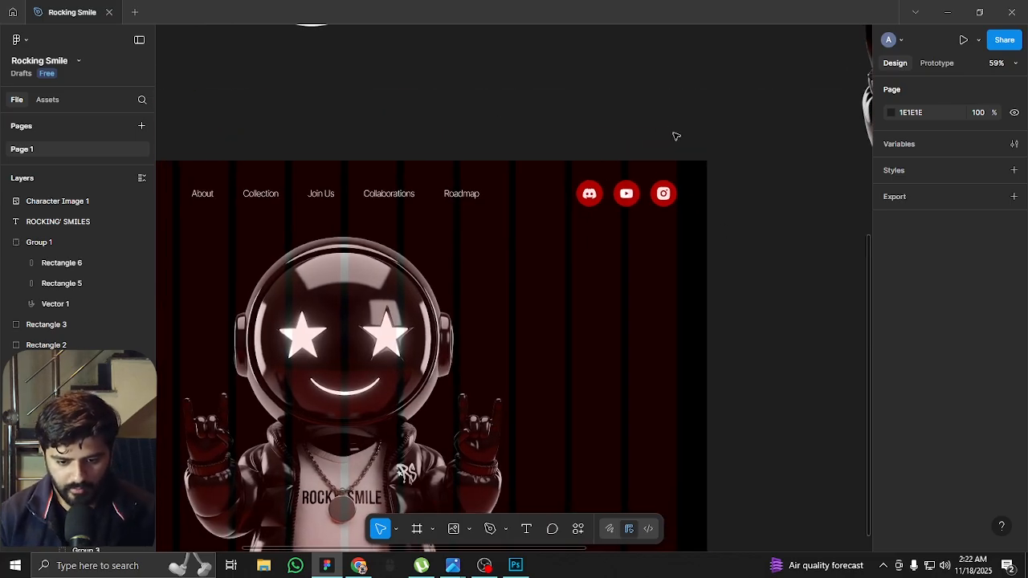
pyautogui.press('t')
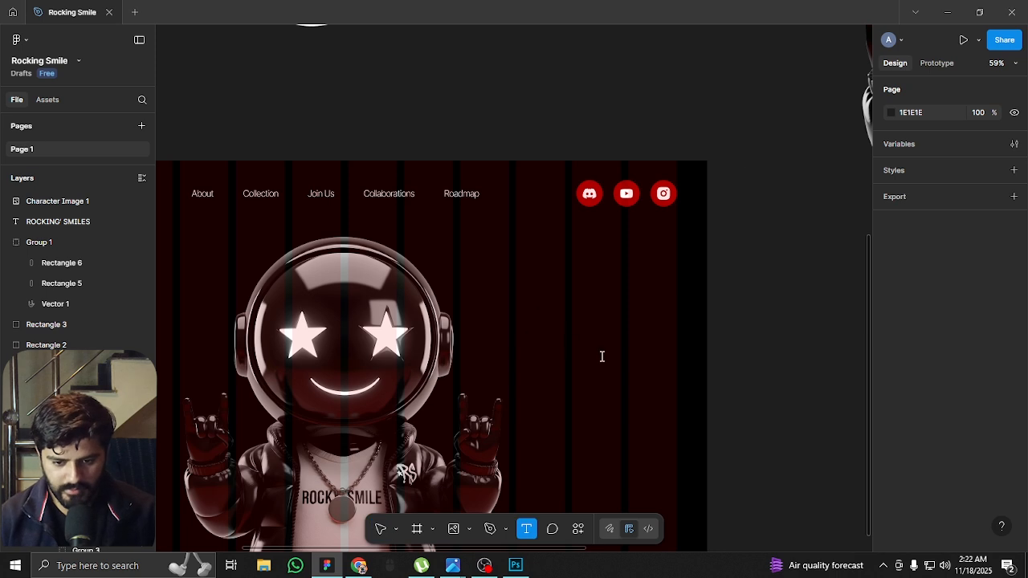
pyautogui.click(536, 321)
pyautogui.press('Escape')
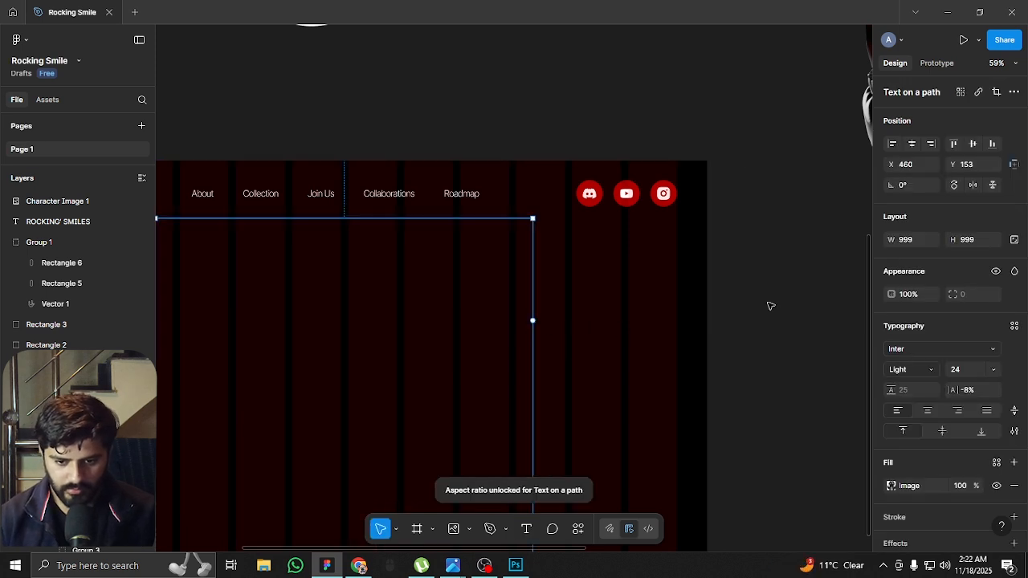
pyautogui.hotkey('ctrl', 'z')
pyautogui.hotkey('ctrl', 'z')
pyautogui.hotkey('ctrl', 'z')
pyautogui.hotkey('ctrl', 'z')
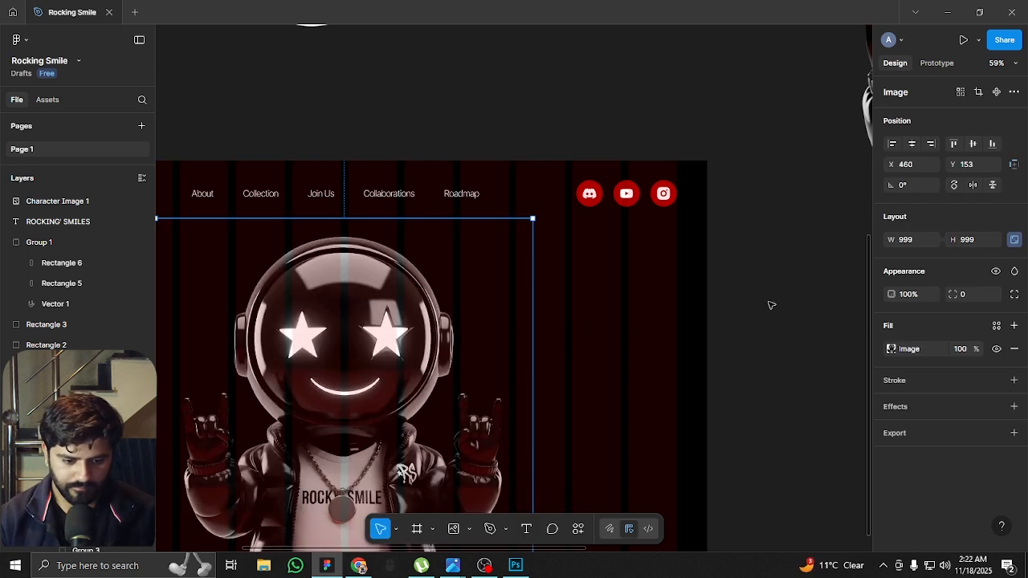
# Add the three-line heading "OWN A UNIQUE ROCKER EMOJI FIGURINE TODAY!" on the empty area to the right of the mascot
pyautogui.press('t')
pyautogui.click(542, 311)
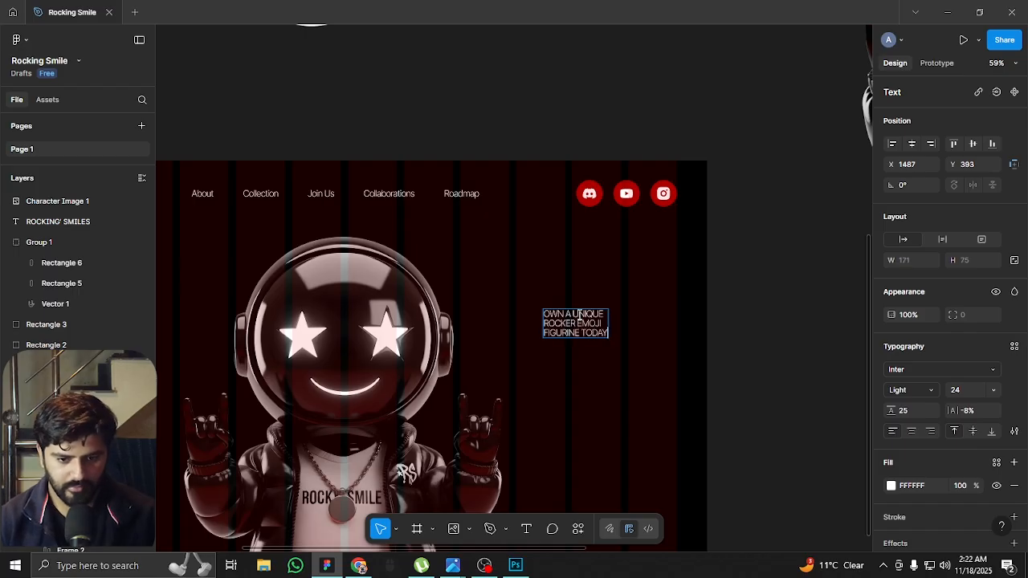
pyautogui.press('Escape')
pyautogui.keyDown('ctrl'); pyautogui.scroll(2, 613, 371); pyautogui.keyUp('ctrl')
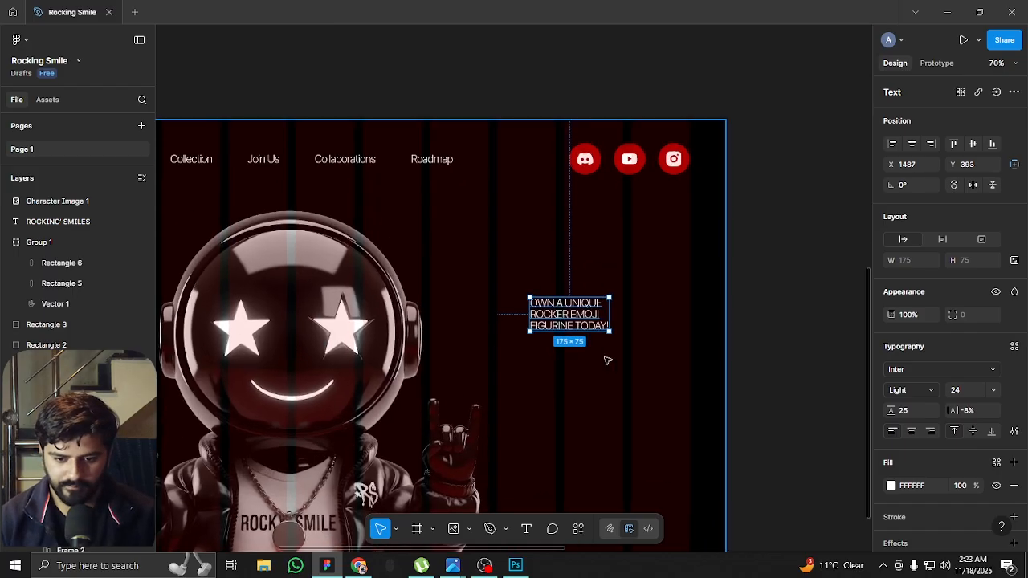
# Set the heading's font size to 64 and change its font to Wayland DEMO
pyautogui.hotkey('shift', 'Up')
pyautogui.hotkey('shift', 'Up')
pyautogui.hotkey('shift', 'Up')
pyautogui.hotkey('shift', 'Up')
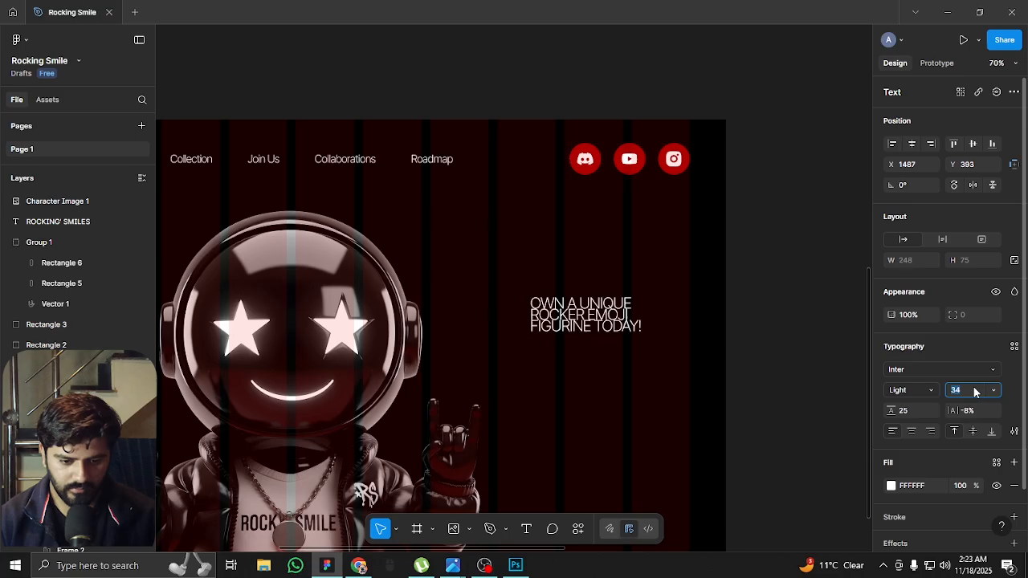
pyautogui.click(913, 400)
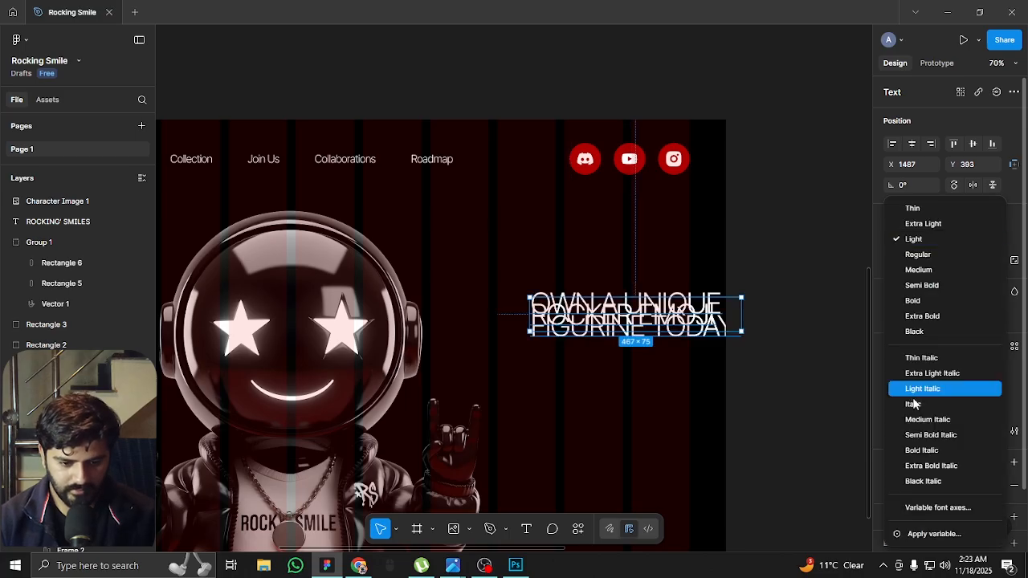
pyautogui.click(875, 403)
pyautogui.click(915, 394)
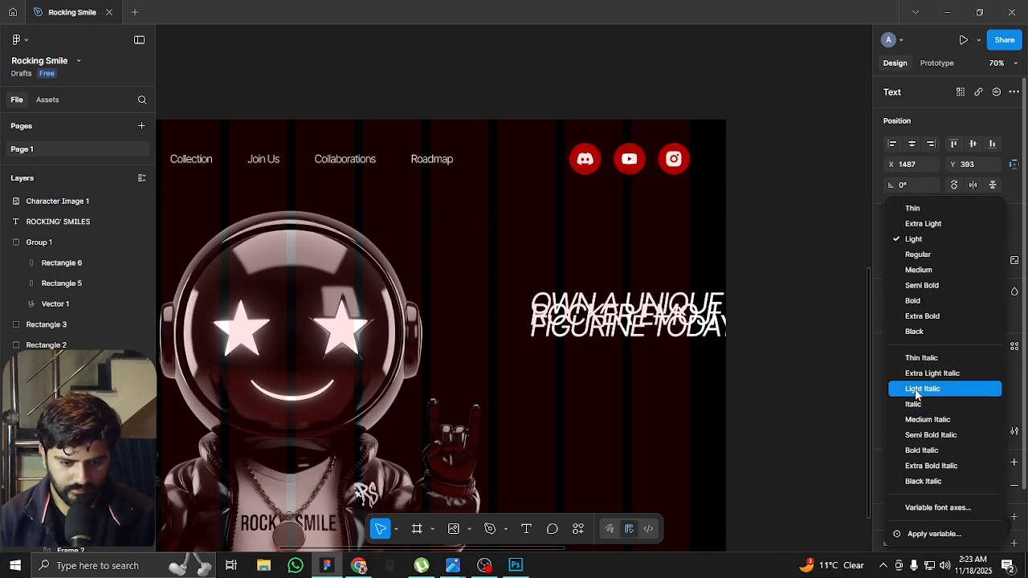
pyautogui.click(880, 396)
pyautogui.click(931, 367)
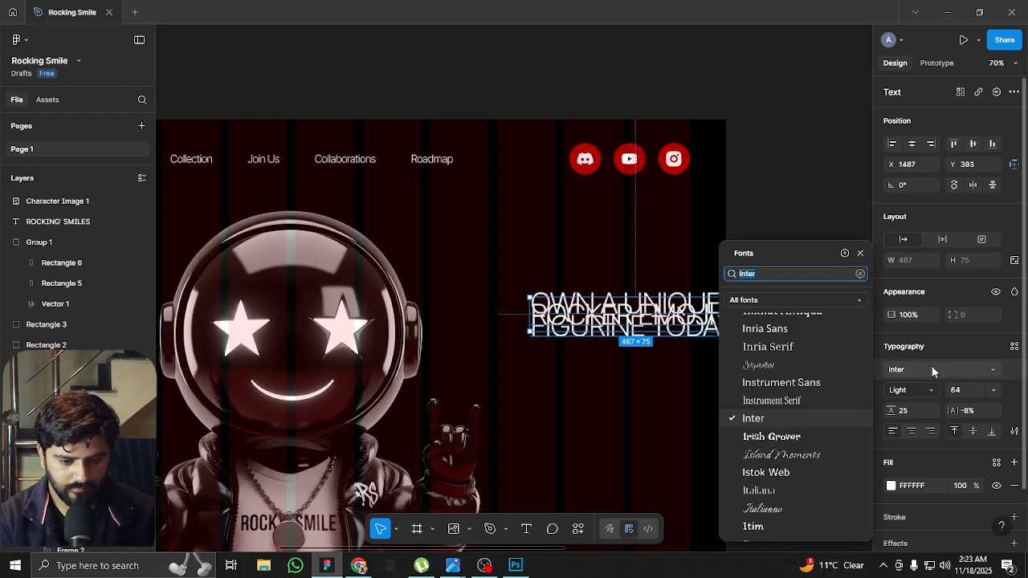
pyautogui.write('WAYLA')
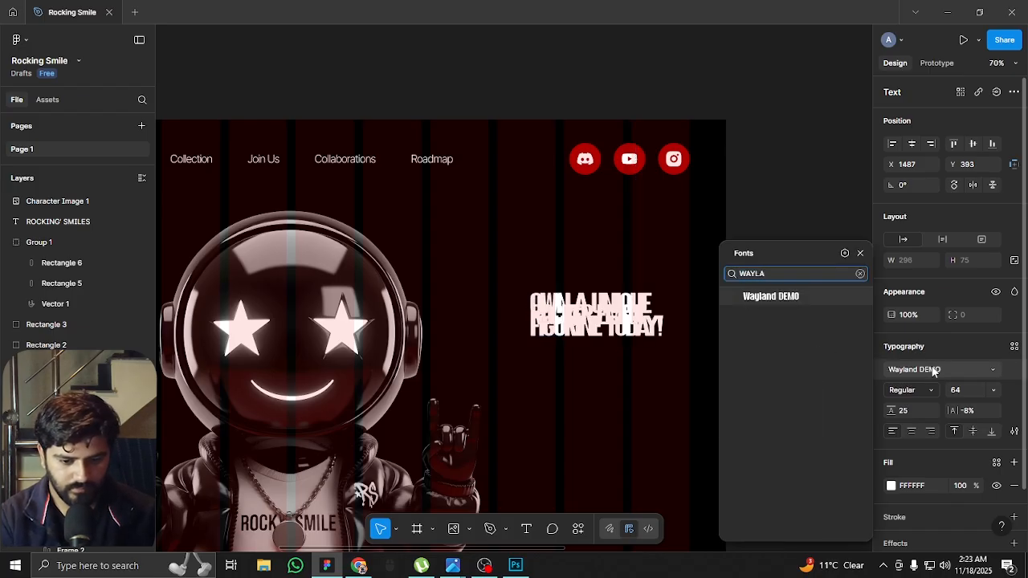
pyautogui.click(932, 370)
# Set the heading's line height to 65 and its letter spacing to 0%
pyautogui.click(901, 415)
pyautogui.hotkey('shift', 'Up')
pyautogui.hotkey('shift', 'Up')
pyautogui.hotkey('shift', 'Up')
pyautogui.hotkey('shift', 'Up')
pyautogui.press('Return')
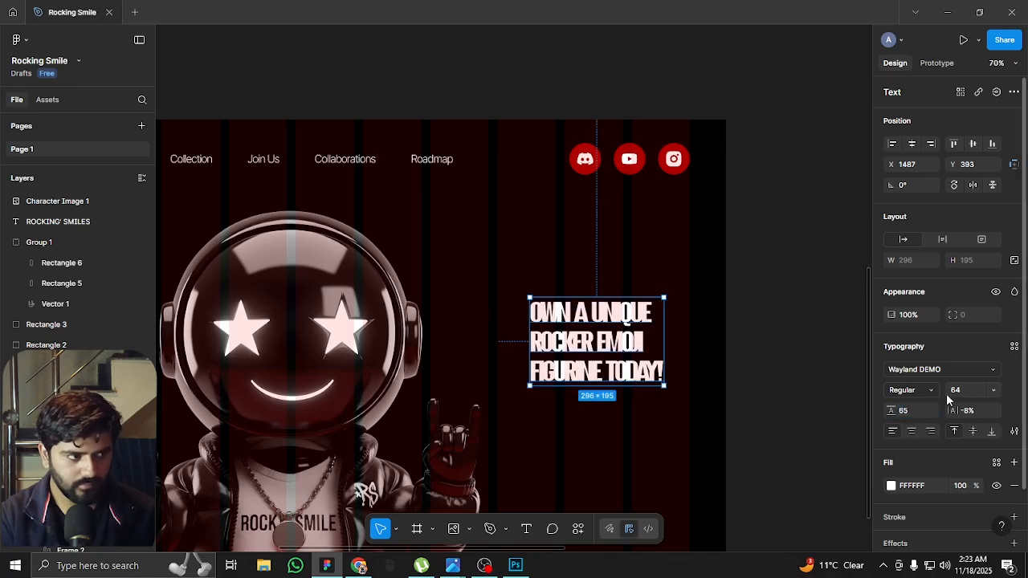
pyautogui.press('Return')
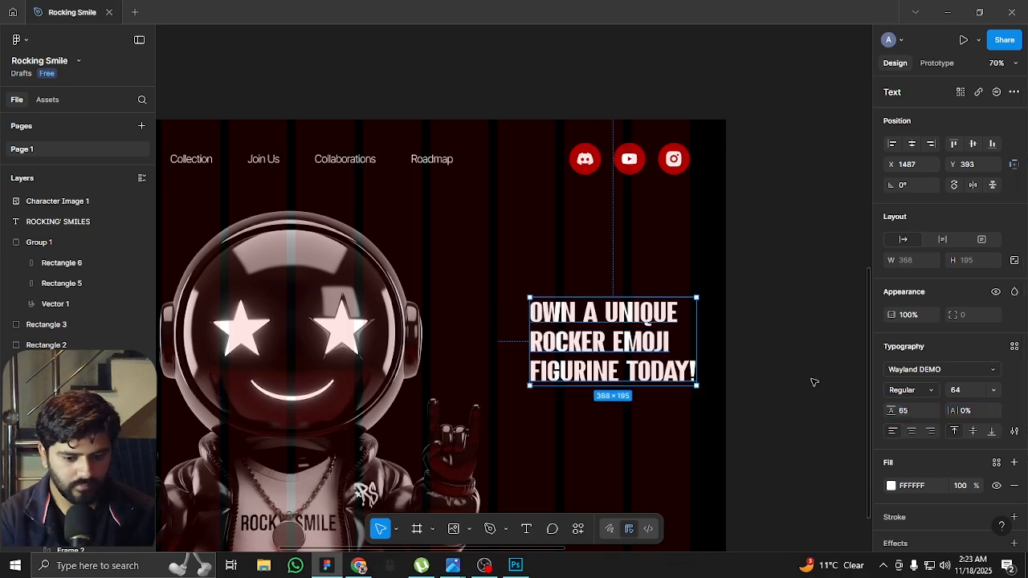
# Hide the layout guides and move the heading to about X 1425, Y 345 beside the mascot's helmet
pyautogui.click(738, 378)
pyautogui.scroll(5, 666, 411)
pyautogui.hotkey('ctrl', 'shift', '4')
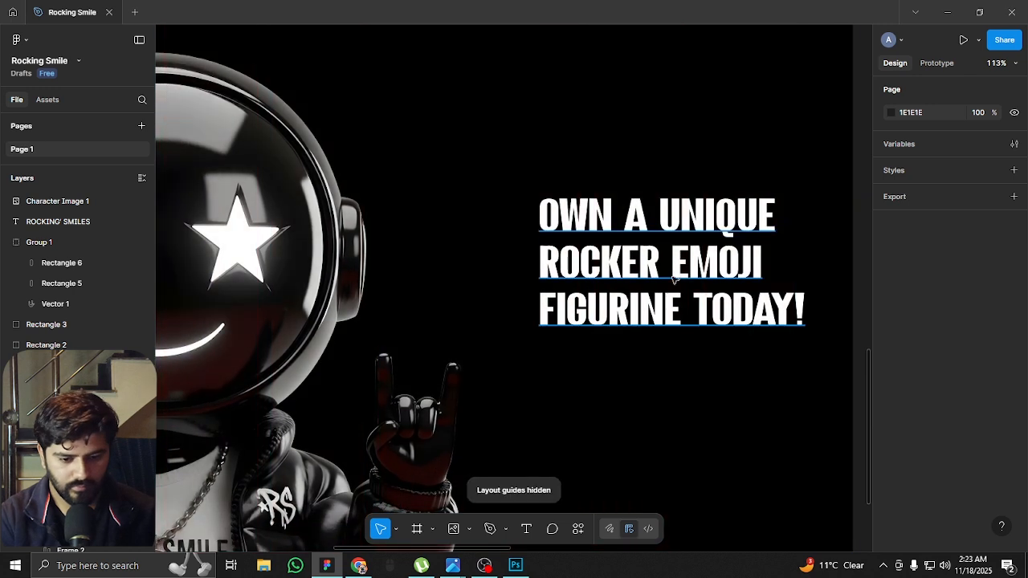
pyautogui.scroll(-5, 671, 288)
pyautogui.click(664, 242)
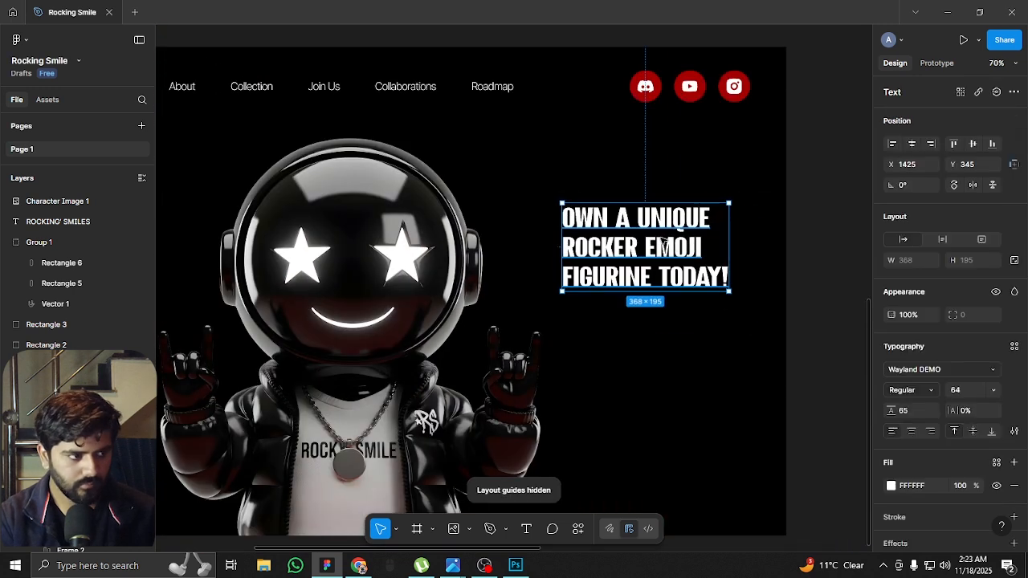
# Show the layout guides again and set the heading's font size to 72 and line height to 76
pyautogui.hotkey('ctrl', 'shift', '4')
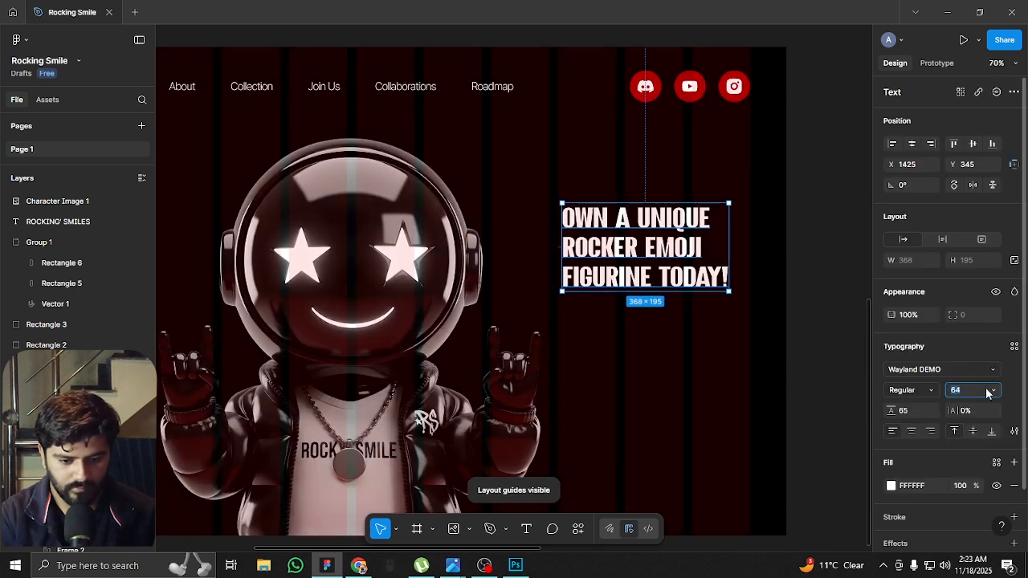
pyautogui.press('Return')
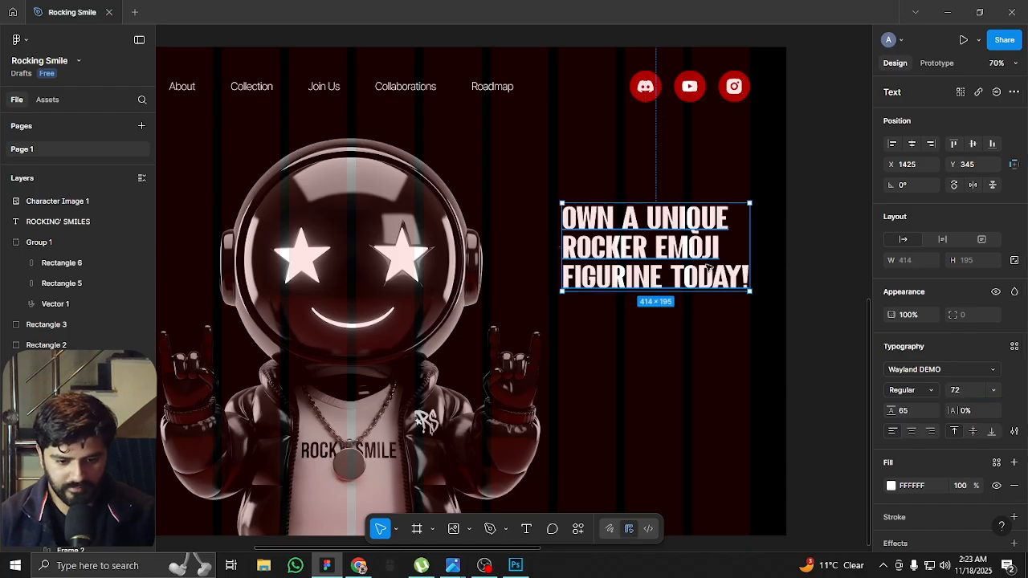
pyautogui.press('Up')
pyautogui.press('Up')
pyautogui.press('Up')
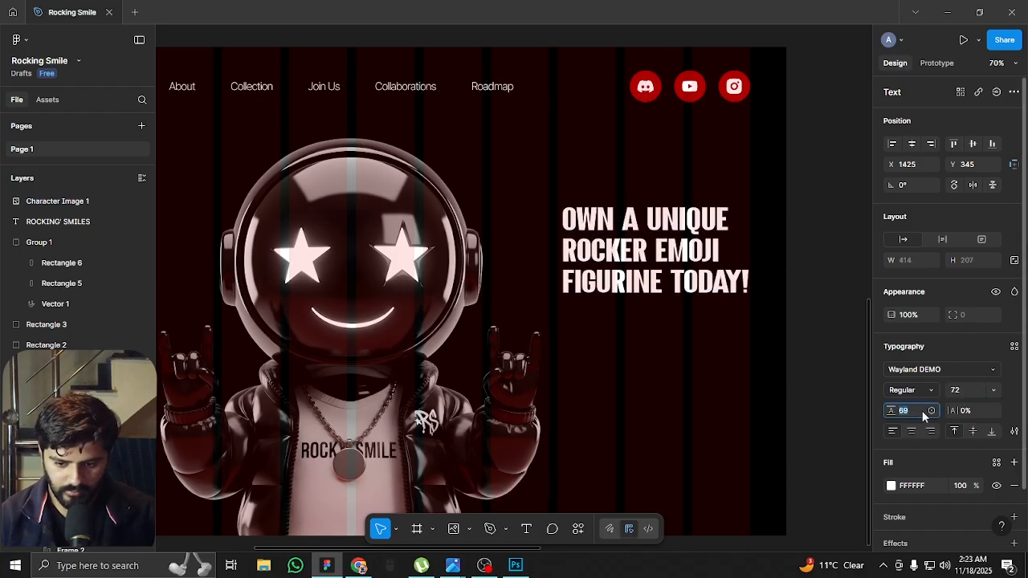
pyautogui.write('76')
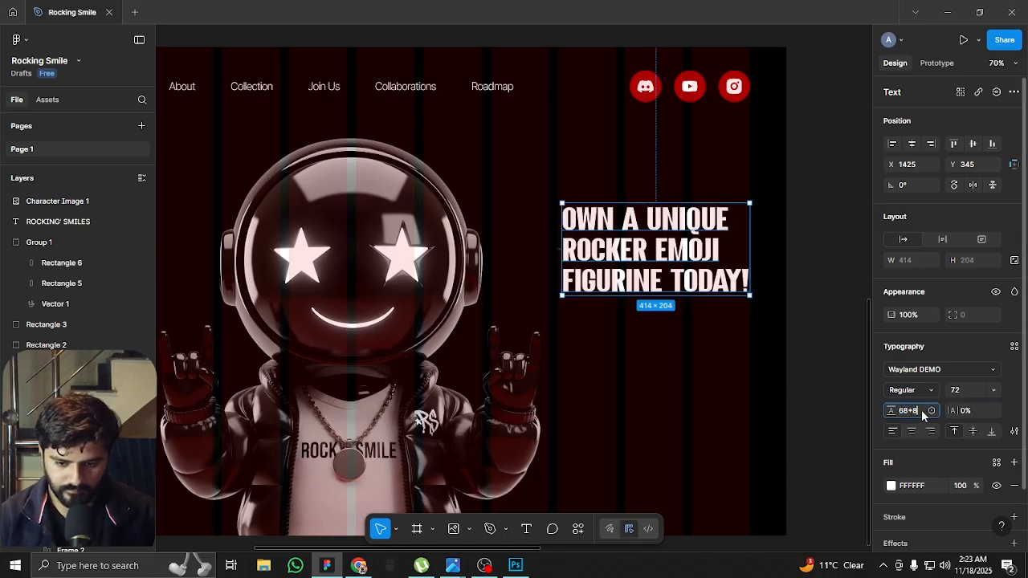
pyautogui.press('Return')
# Shift the heading left to X 1415, widen its text box to 425, and hide the layout guides
pyautogui.moveTo(663, 255); pyautogui.dragTo(658, 256)
pyautogui.moveTo(744, 254); pyautogui.dragTo(750, 254)
pyautogui.hotkey('ctrl', 'shift', '4')
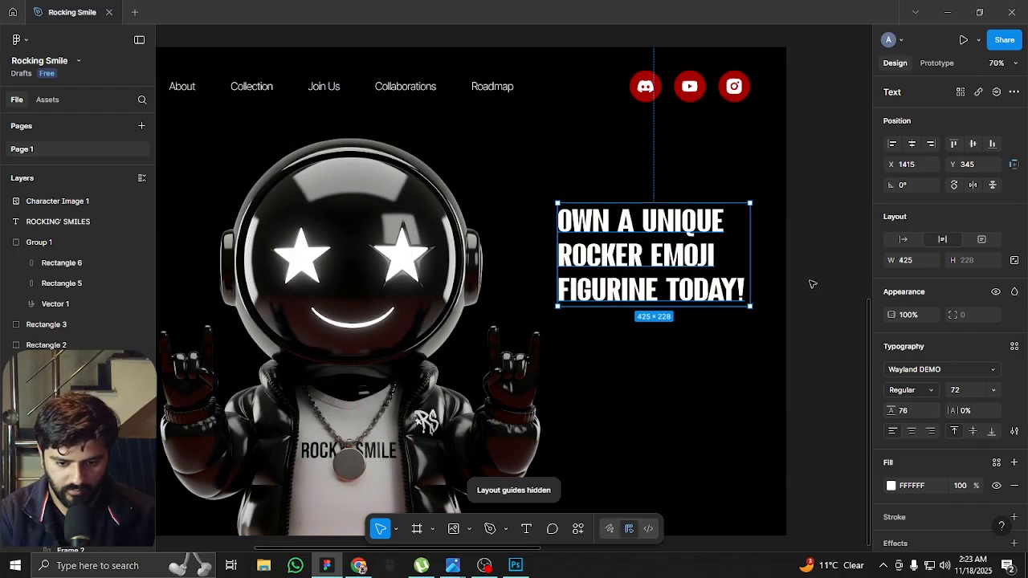
pyautogui.click(796, 305)
pyautogui.moveTo(796, 305); pyautogui.dragTo(768, 255)
# Recolour the word ROCKER in the heading with the page's dark red
pyautogui.keyDown('ctrl'); pyautogui.scroll(5, 648, 187); pyautogui.keyUp('ctrl')
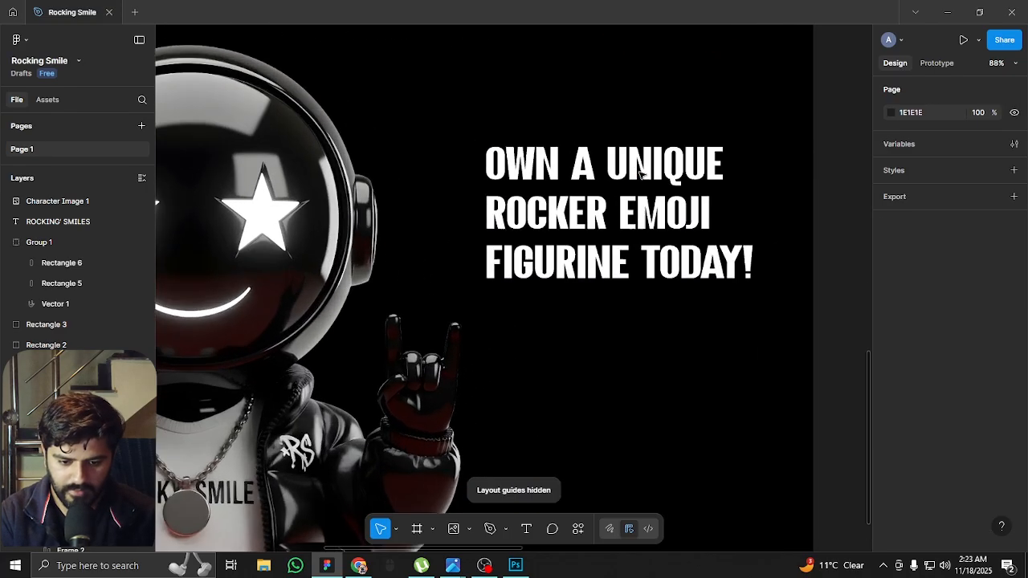
pyautogui.doubleClick(600, 216)
pyautogui.click(603, 215)
pyautogui.moveTo(604, 215); pyautogui.dragTo(454, 212)
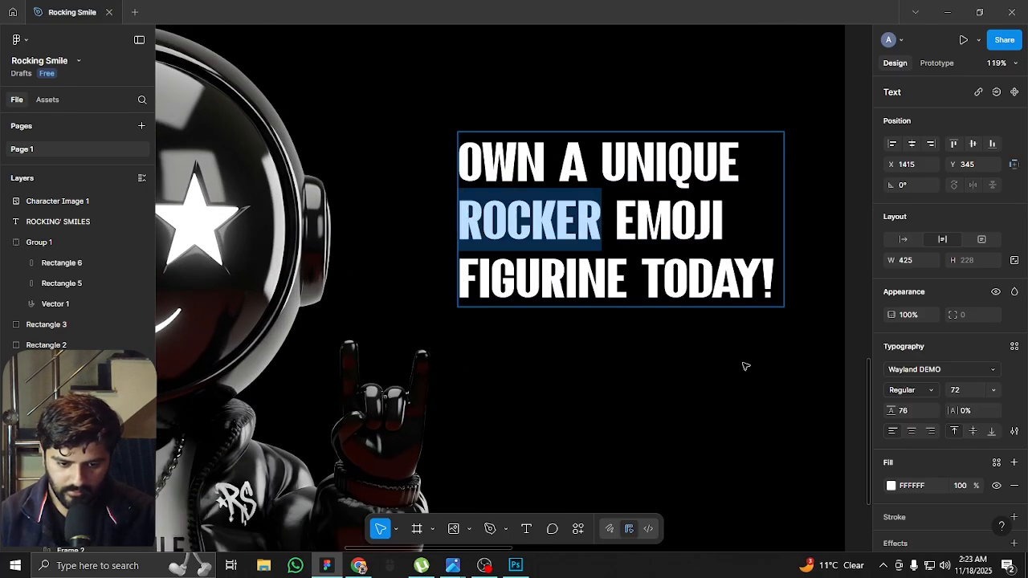
pyautogui.doubleClick(889, 486)
pyautogui.click(890, 486)
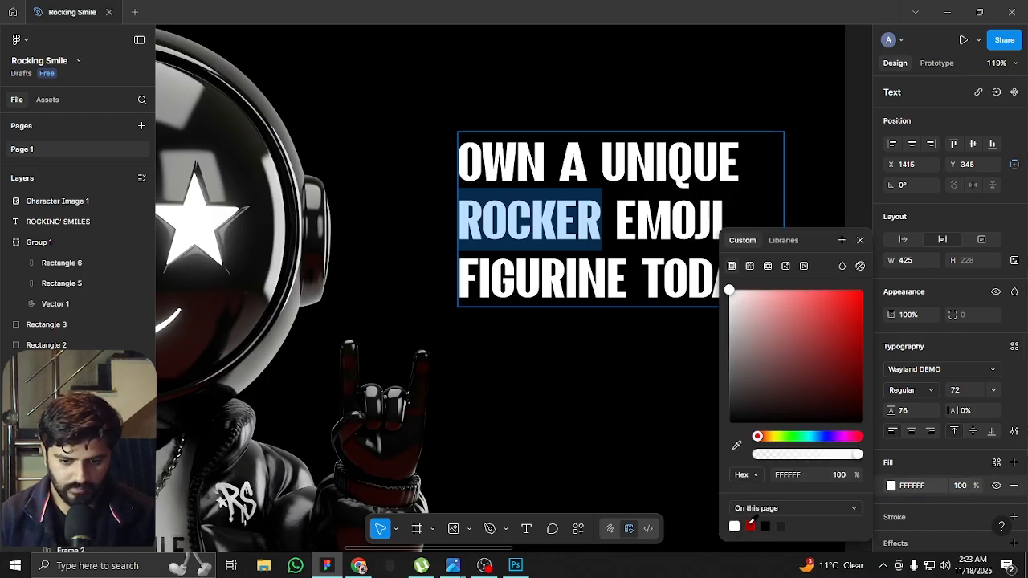
pyautogui.click(750, 526)
pyautogui.scroll(-6, 489, 279)
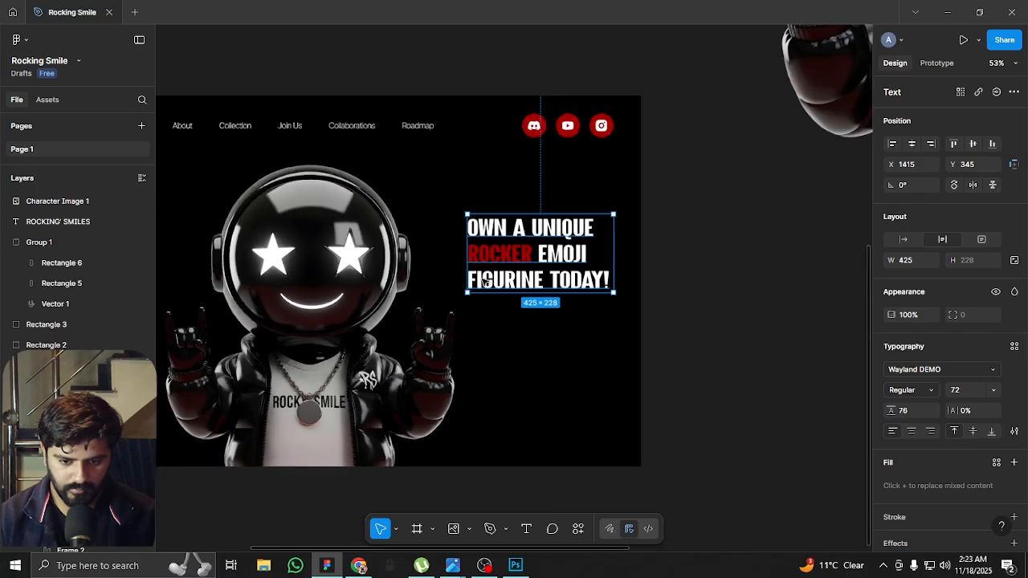
# Show the layout guides and move the heading up to Y 312, keeping it at X 1415
pyautogui.click(647, 289)
pyautogui.moveTo(670, 295); pyautogui.dragTo(780, 247)
pyautogui.scroll(4, 622, 175)
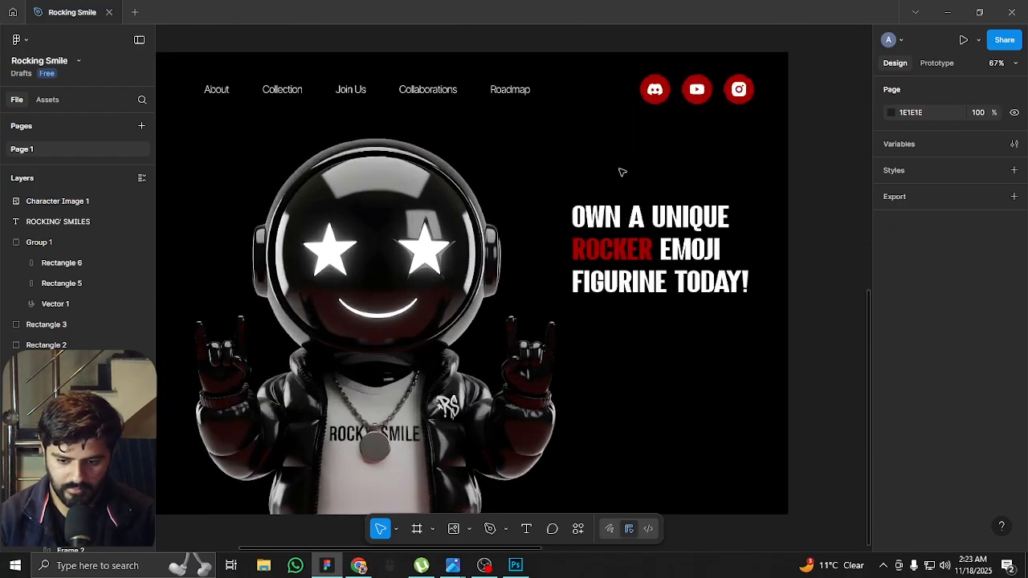
pyautogui.click(687, 241)
pyautogui.hotkey('ctrl', 'shift', '4')
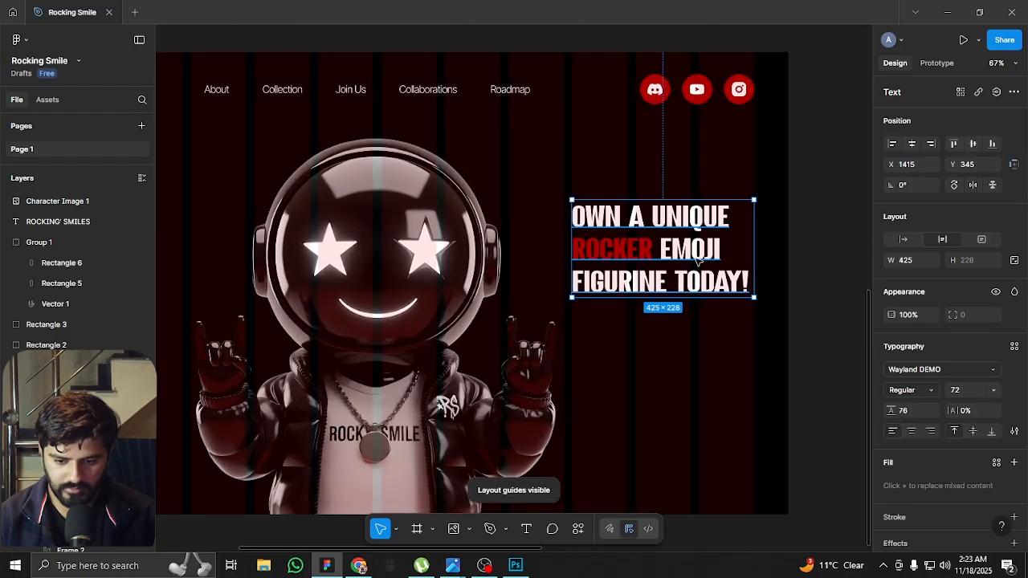
pyautogui.moveTo(697, 252)
pyautogui.mouseDown()
pyautogui.moveTo(697, 220)
pyautogui.moveTo(696, 235)
pyautogui.mouseUp()
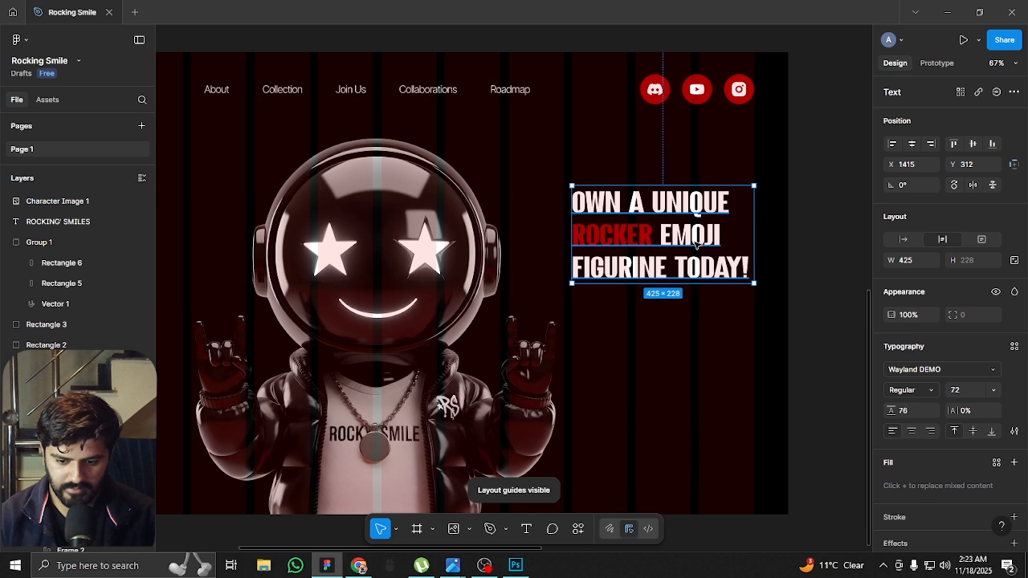
pyautogui.scroll(2, 697, 234)
pyautogui.scroll(1, 696, 241)
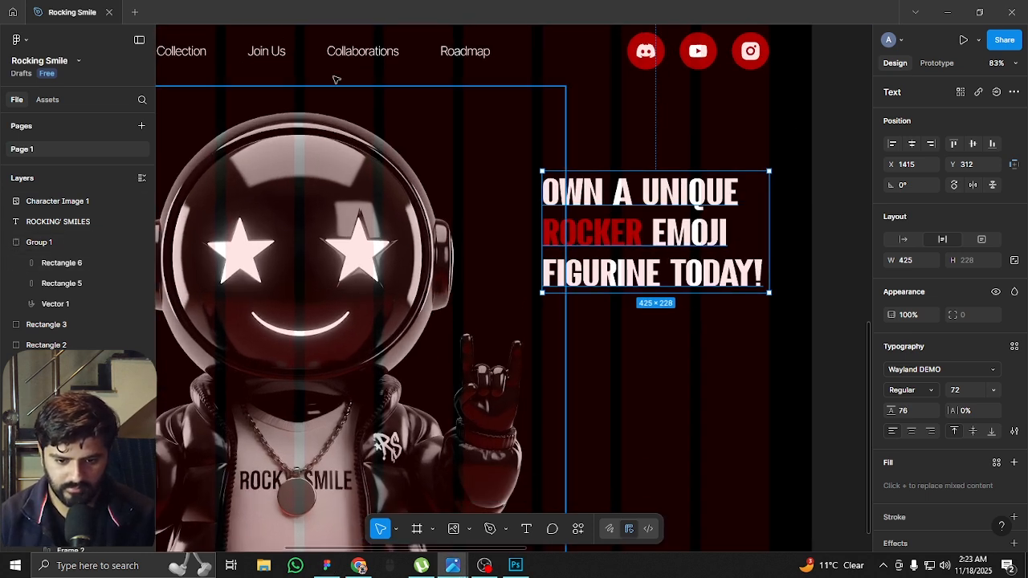
pyautogui.click(670, 332)
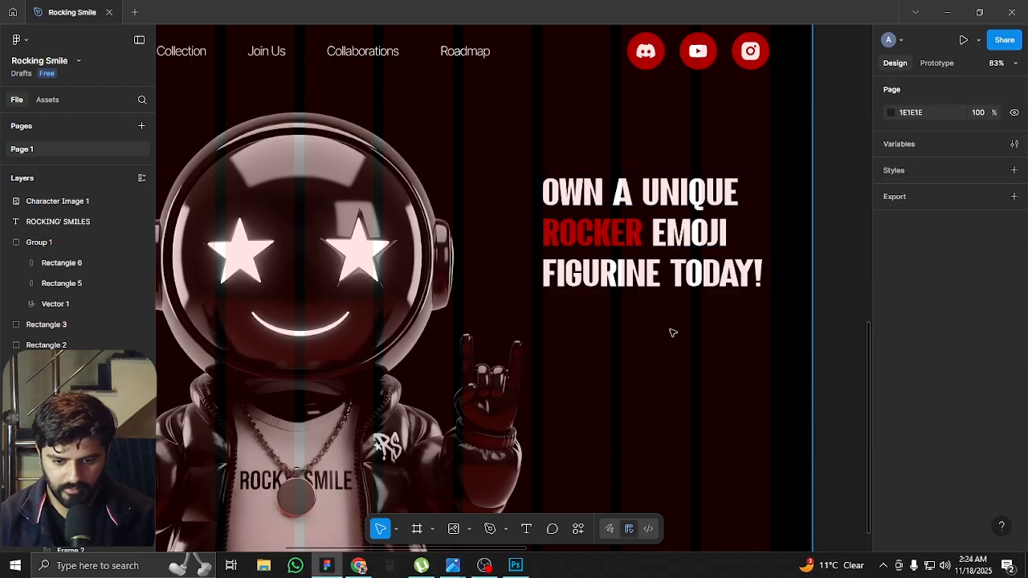
pyautogui.press('t')
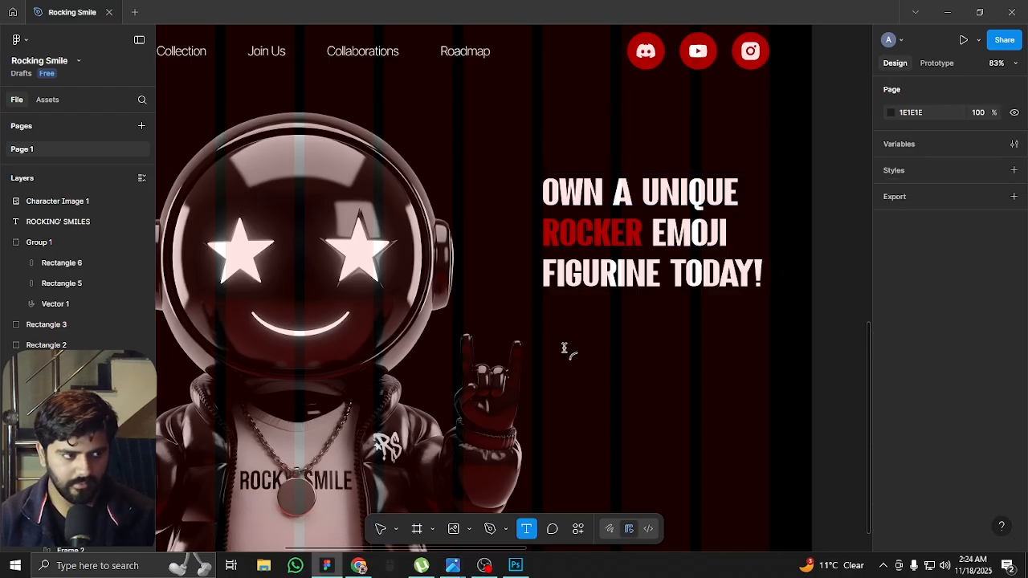
pyautogui.click(565, 345)
pyautogui.press('Escape')
pyautogui.hotkey('ctrl', 'z')
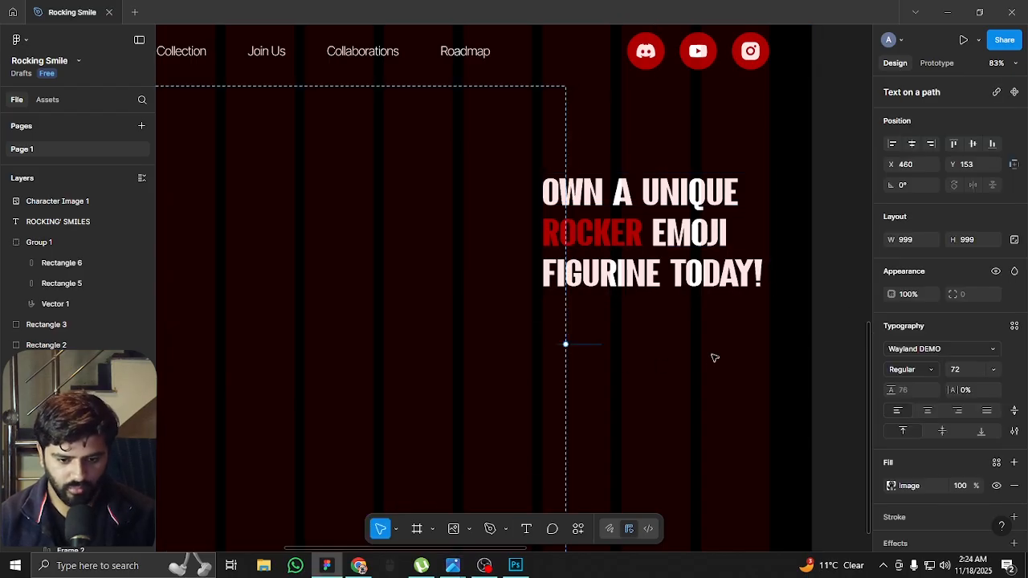
pyautogui.hotkey('ctrl', 'z')
pyautogui.click(318, 353)
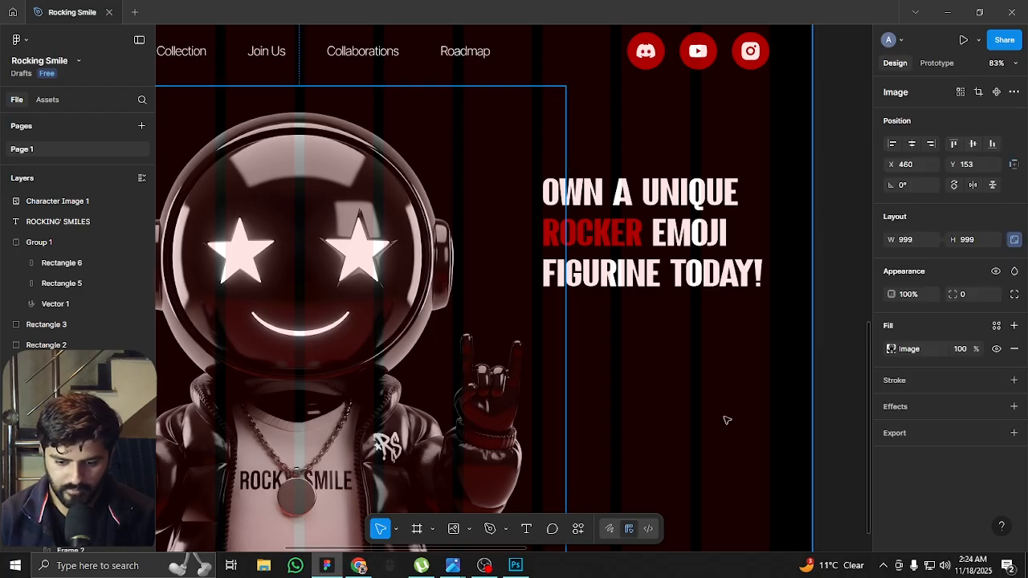
# Add a text layer below the heading with the placeholder "da" in Inter Regular at size 12
pyautogui.click(843, 351)
pyautogui.press('t')
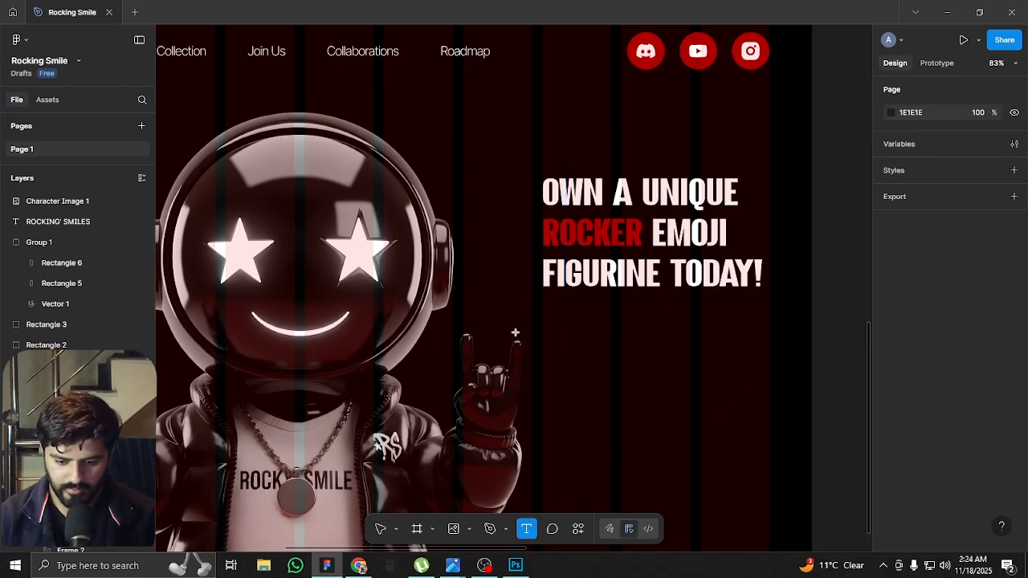
pyautogui.click(583, 326)
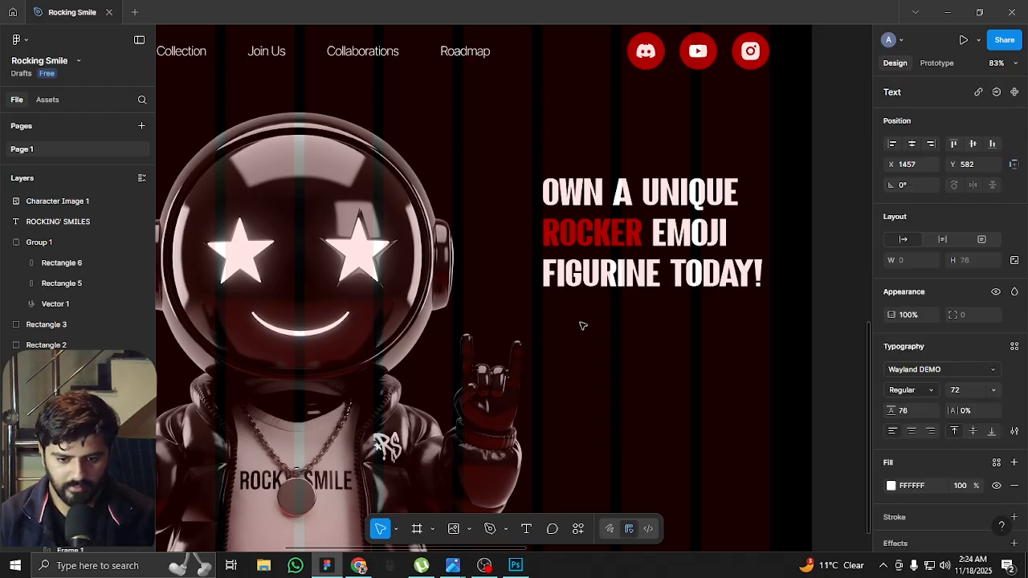
pyautogui.write('da')
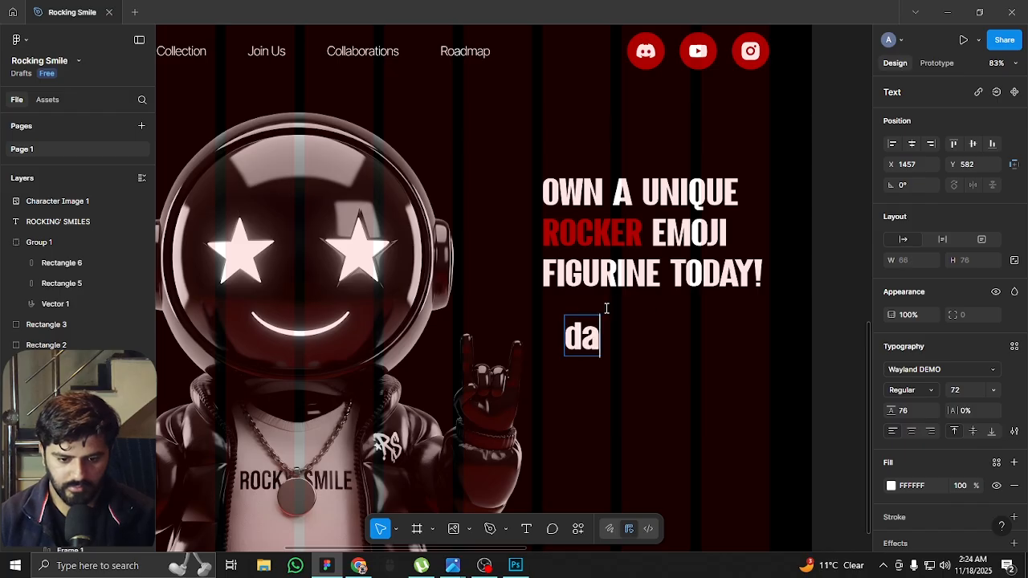
pyautogui.click(975, 371)
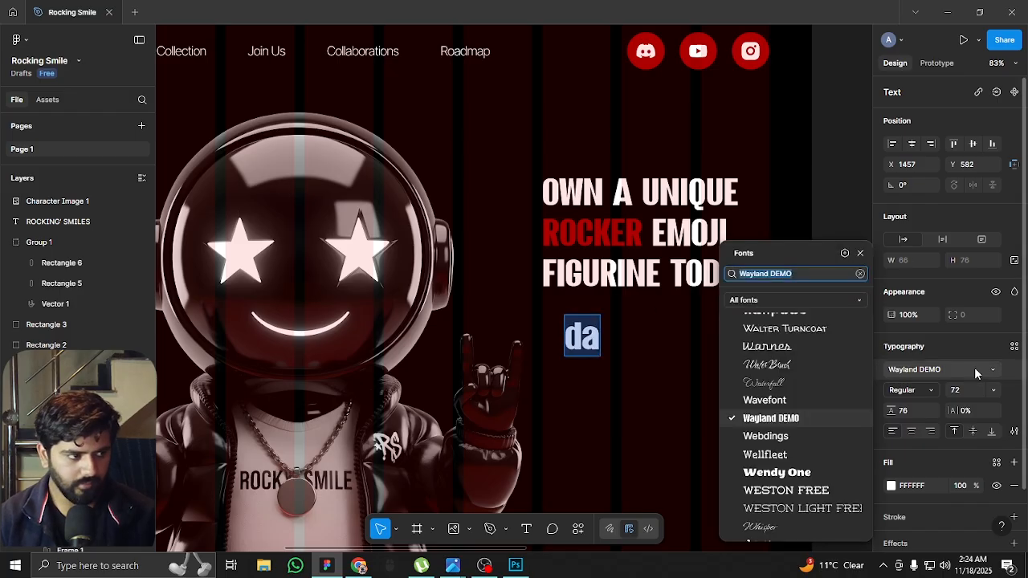
pyautogui.write('inter')
pyautogui.press('Return')
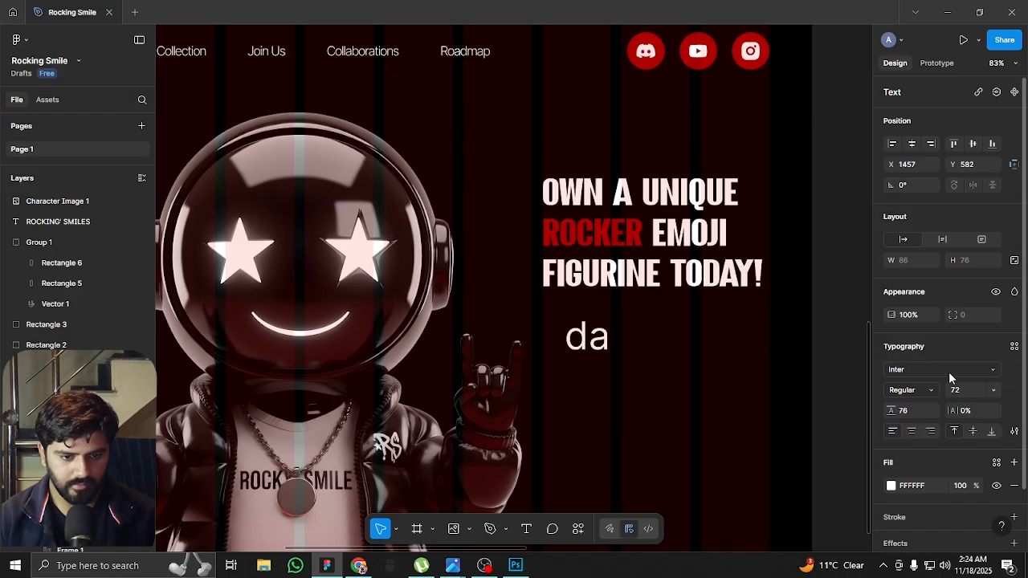
pyautogui.click(964, 392)
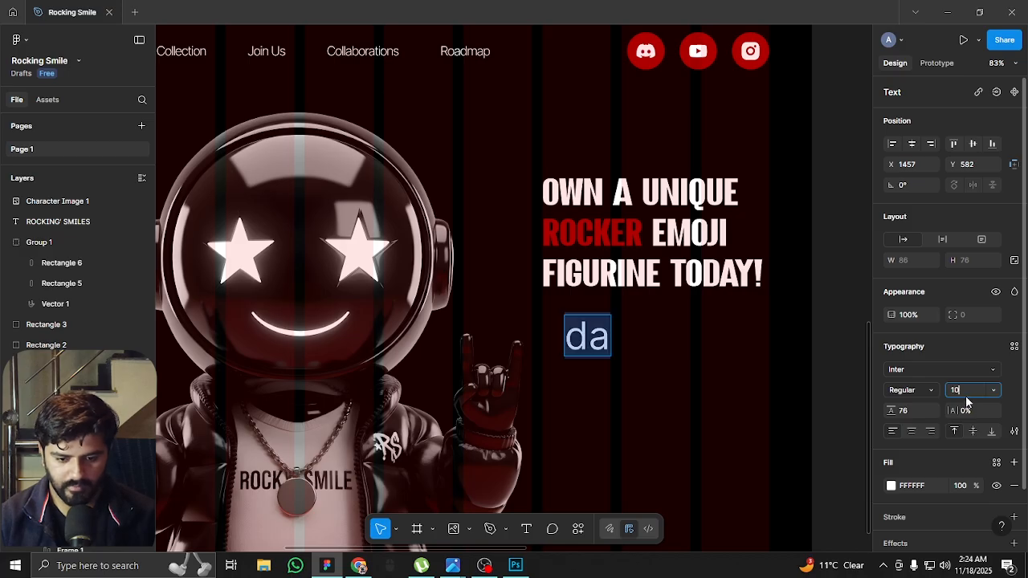
pyautogui.write('12')
pyautogui.press('Return')
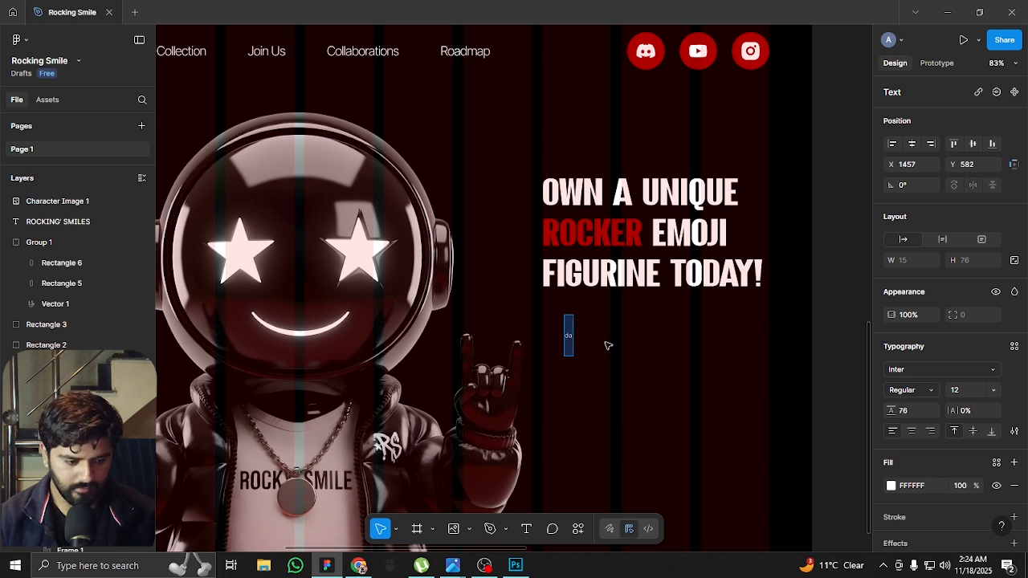
# Replace the placeholder with "Dive into our exclusive" and set the font size to 16
pyautogui.write('Dive')
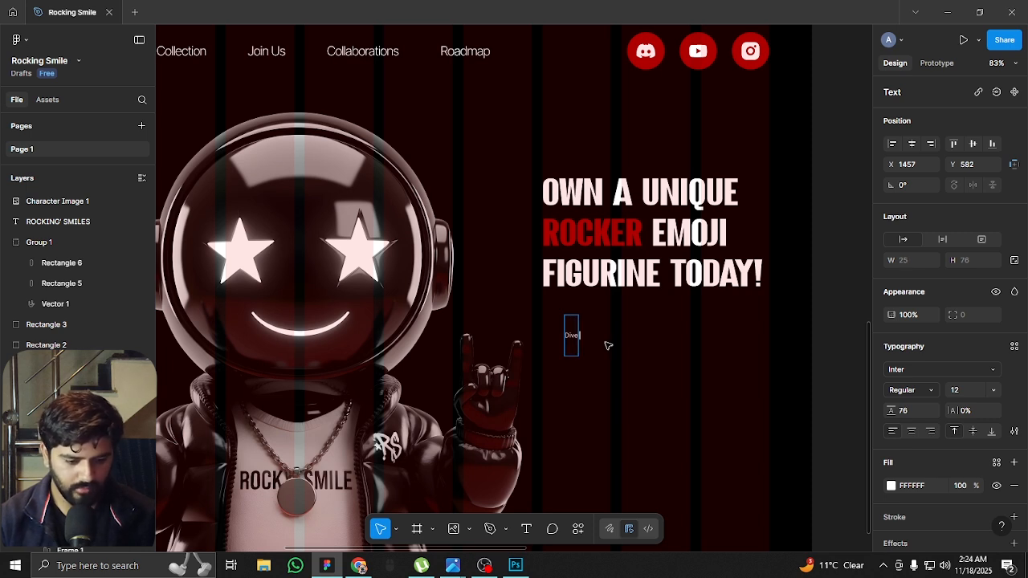
pyautogui.write(' into our exclusive')
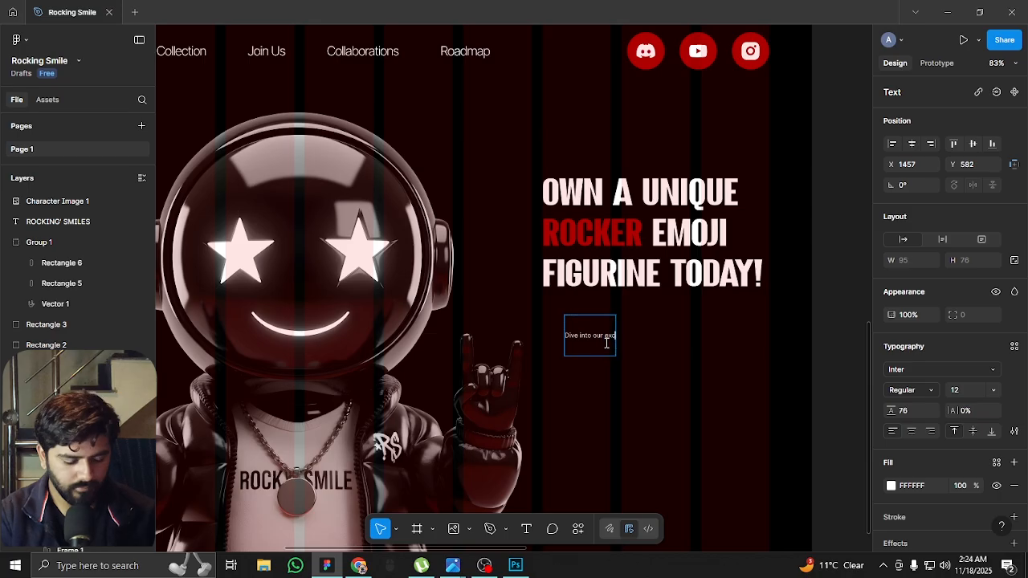
pyautogui.hotkey('ctrl', 'a')
pyautogui.click(954, 390)
pyautogui.write('16')
pyautogui.press('Return')
pyautogui.scroll(3, 646, 334)
# Continue the paragraph with "NFT collection featuring smilies dressed as rockers. Join our community of music lover and digital are enthusiasts." over three lines
pyautogui.write('NFT collection featuring')
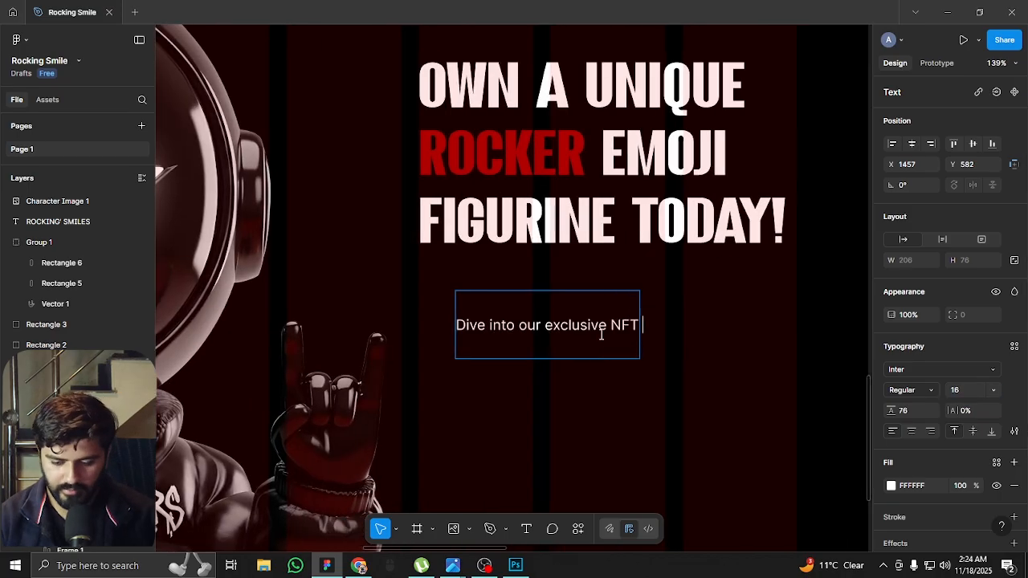
pyautogui.press('Return')
pyautogui.write('smilies dressed as rockers. Joun')
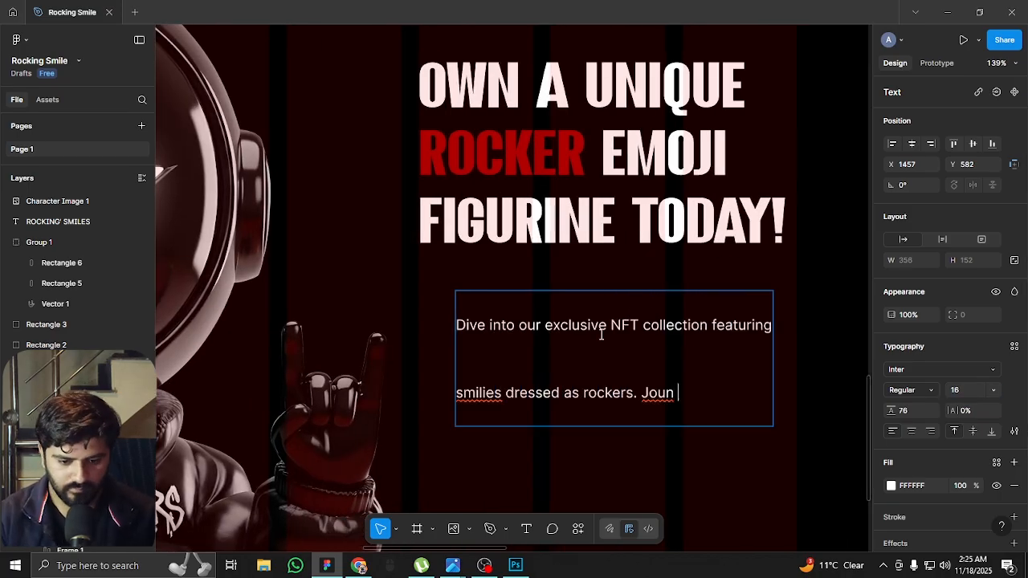
pyautogui.hotkey('ctrl', 'BackSpace')
pyautogui.write('Join our community')
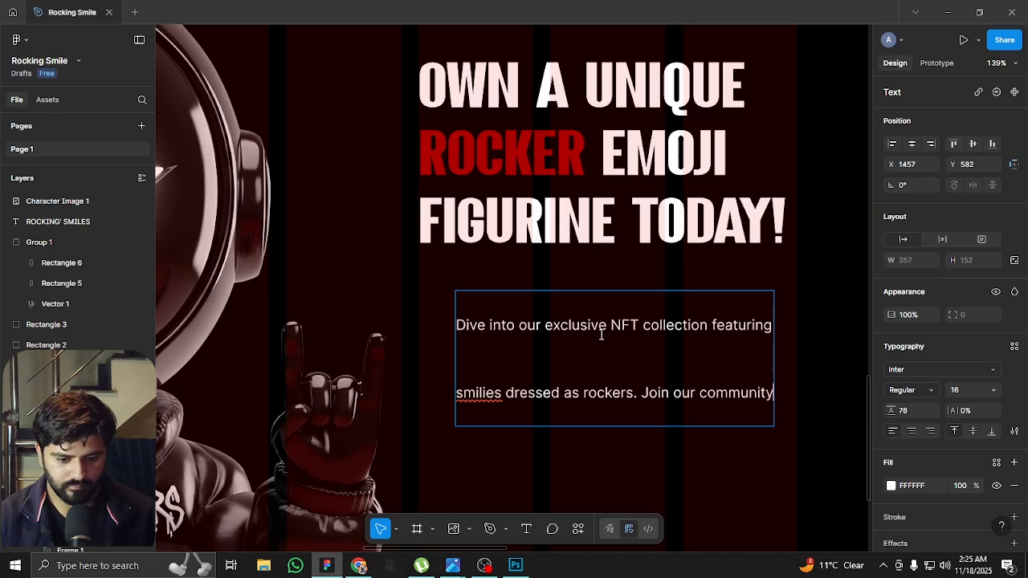
pyautogui.write(' of music lover and digital')
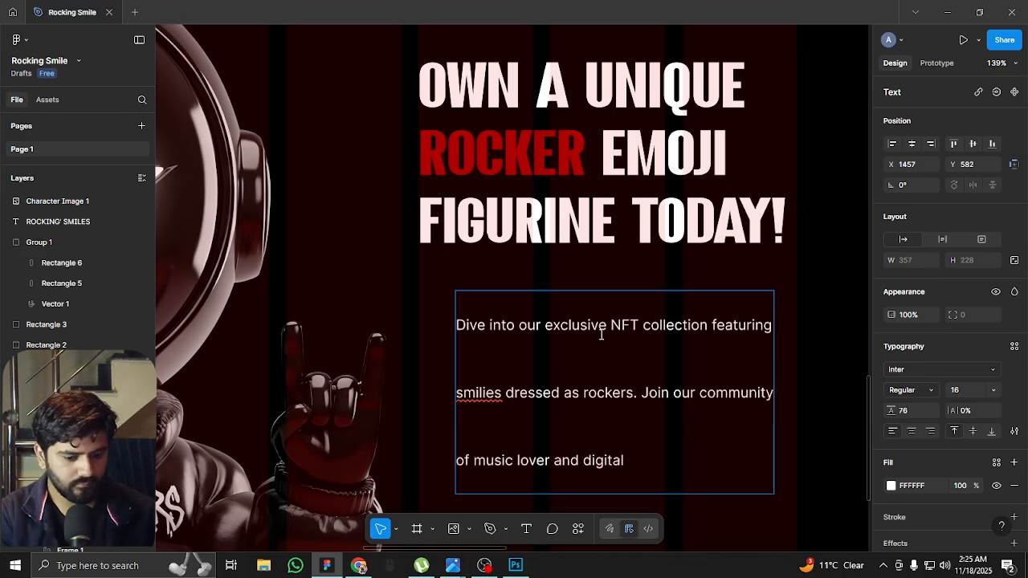
pyautogui.write(' are enthusiasts.')
pyautogui.scroll(-3, 600, 335)
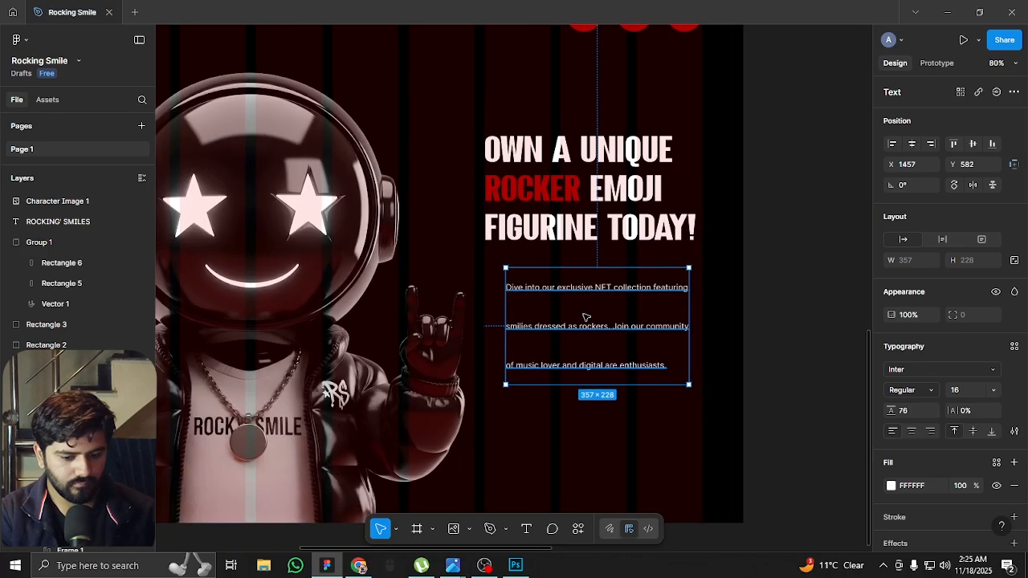
pyautogui.click(759, 296)
# Set the paragraph's font size to 24 and its line height to 36
pyautogui.click(599, 304)
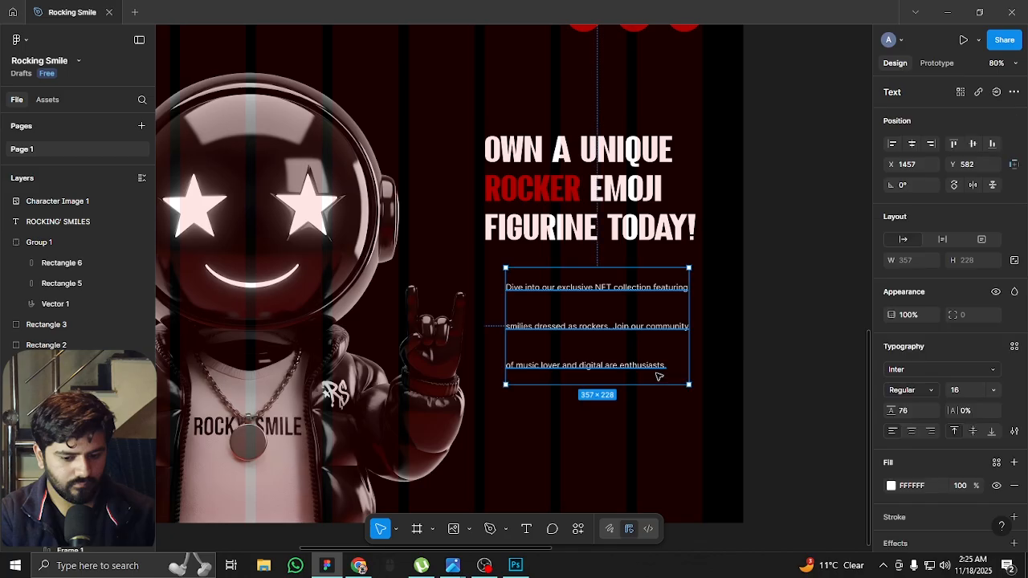
pyautogui.click(958, 391)
pyautogui.write('24')
pyautogui.press('Return')
pyautogui.click(913, 411)
pyautogui.hotkey('shift', 'Down')
pyautogui.hotkey('shift', 'Down')
pyautogui.hotkey('shift', 'Down')
pyautogui.hotkey('shift', 'Down')
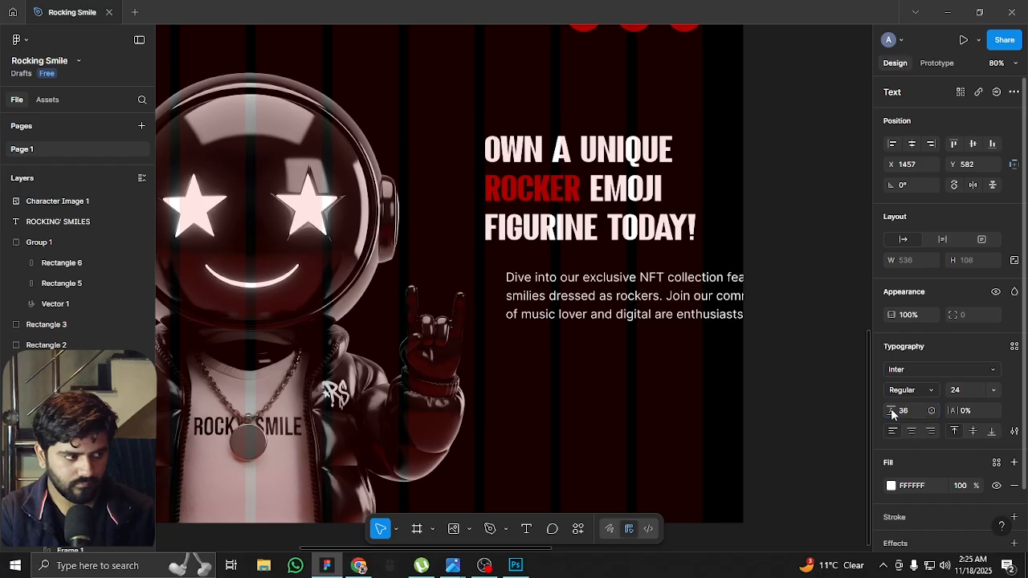
# Align the paragraph with the heading at X 1415 and compare font sizes 16, 20 and 24, keeping 24
pyautogui.moveTo(679, 303); pyautogui.dragTo(657, 304)
pyautogui.click(978, 391)
pyautogui.write('16')
pyautogui.press('Return')
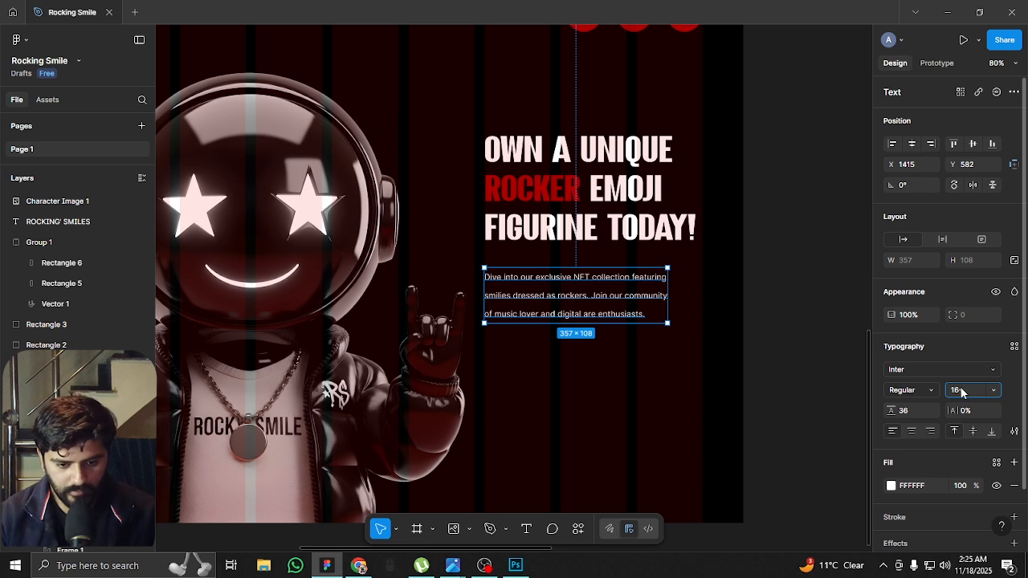
pyautogui.write('20')
pyautogui.press('Return')
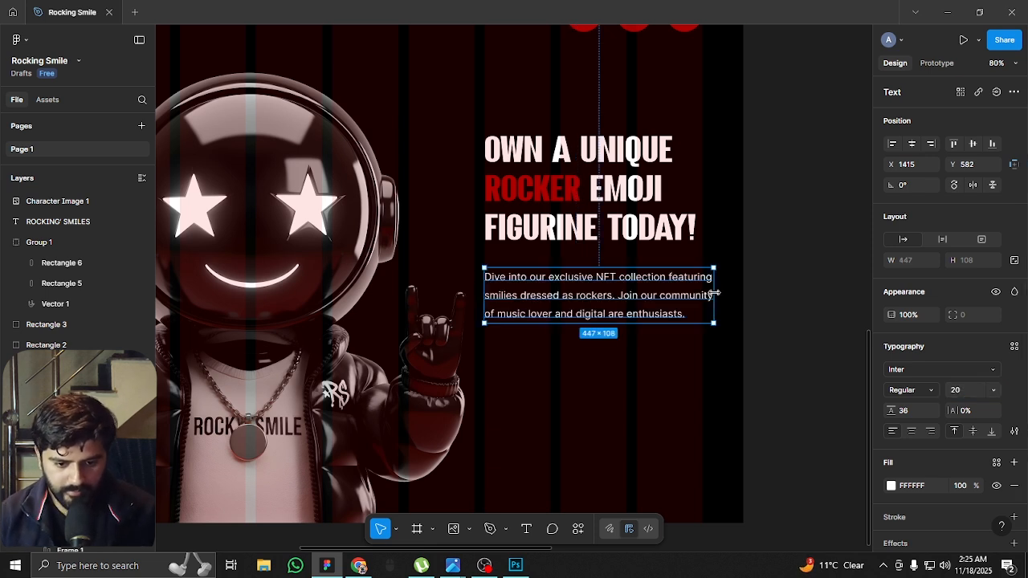
pyautogui.click(968, 392)
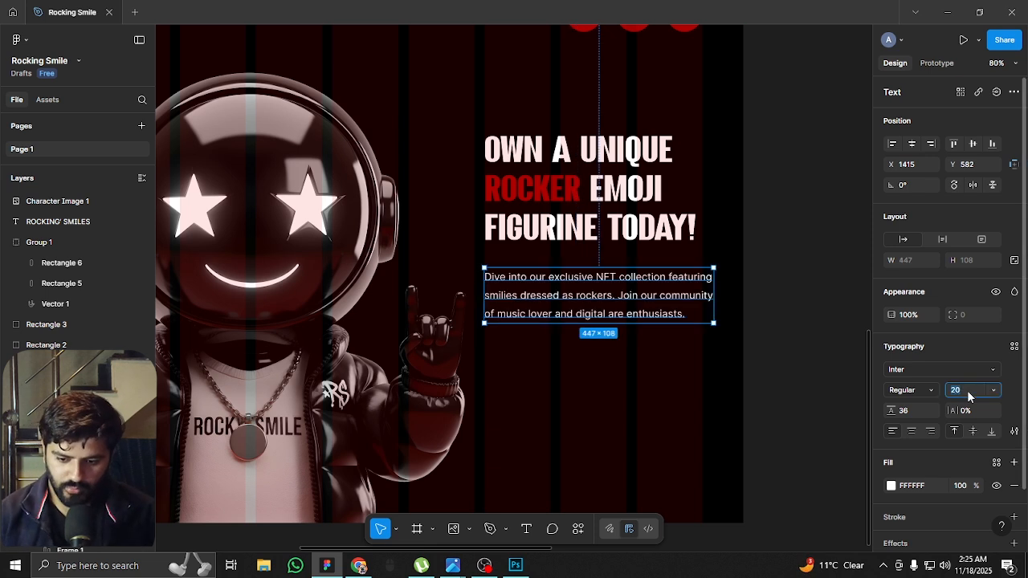
pyautogui.write('24')
pyautogui.press('Return')
pyautogui.scroll(-3, 770, 265)
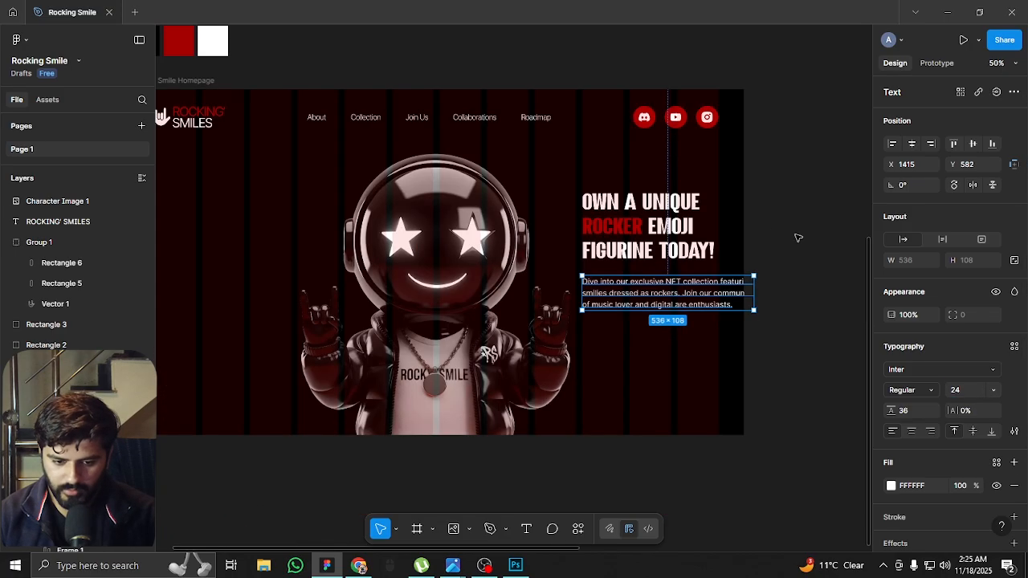
# With the layout guides hidden, move the heading up slightly and raise the paragraph to about Y 523 beneath it
pyautogui.click(753, 239)
pyautogui.hotkey('shift', 'g')
pyautogui.scroll(3, 642, 240)
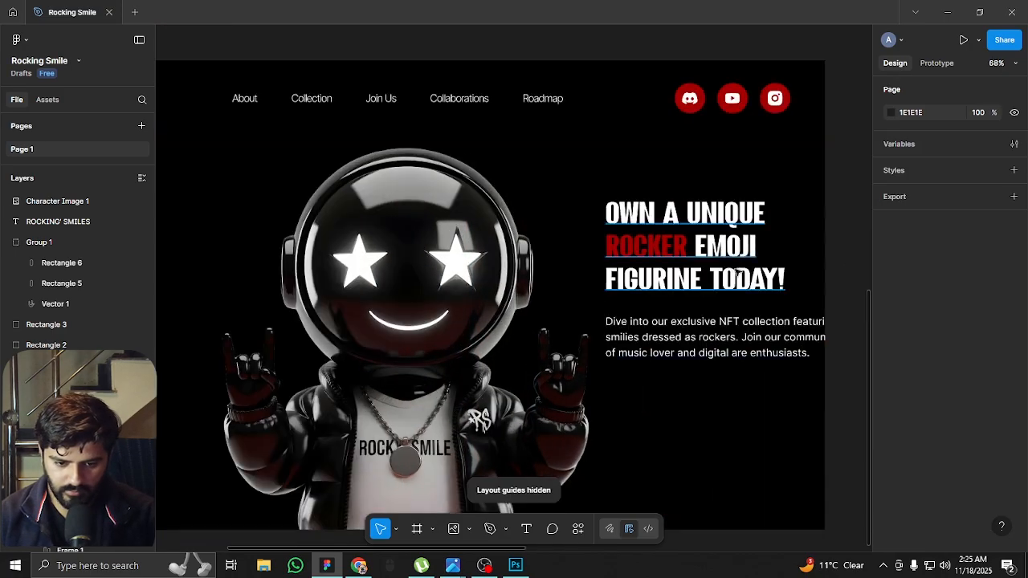
pyautogui.click(686, 257)
pyautogui.moveTo(666, 281); pyautogui.dragTo(666, 263)
pyautogui.click(651, 357)
pyautogui.moveTo(652, 357); pyautogui.dragTo(654, 329)
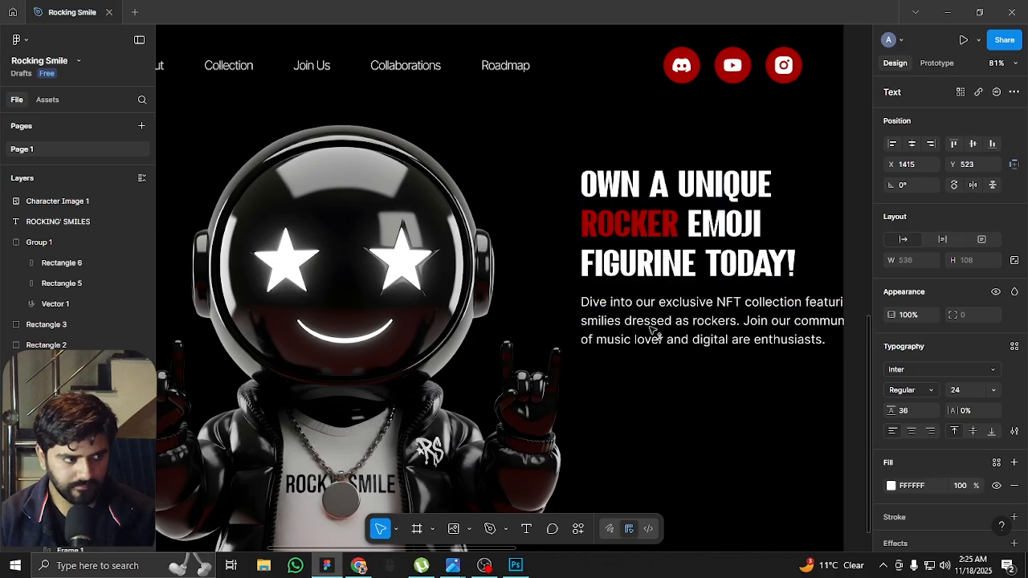
# Show the layout guides, narrow the paragraph's text box to 425 at Y 528, and remove its manual line breaks
pyautogui.hotkey('shift', 'g')
pyautogui.moveTo(821, 315)
pyautogui.mouseDown()
pyautogui.moveTo(831, 316)
pyautogui.moveTo(801, 315)
pyautogui.mouseUp()
pyautogui.doubleClick(587, 344)
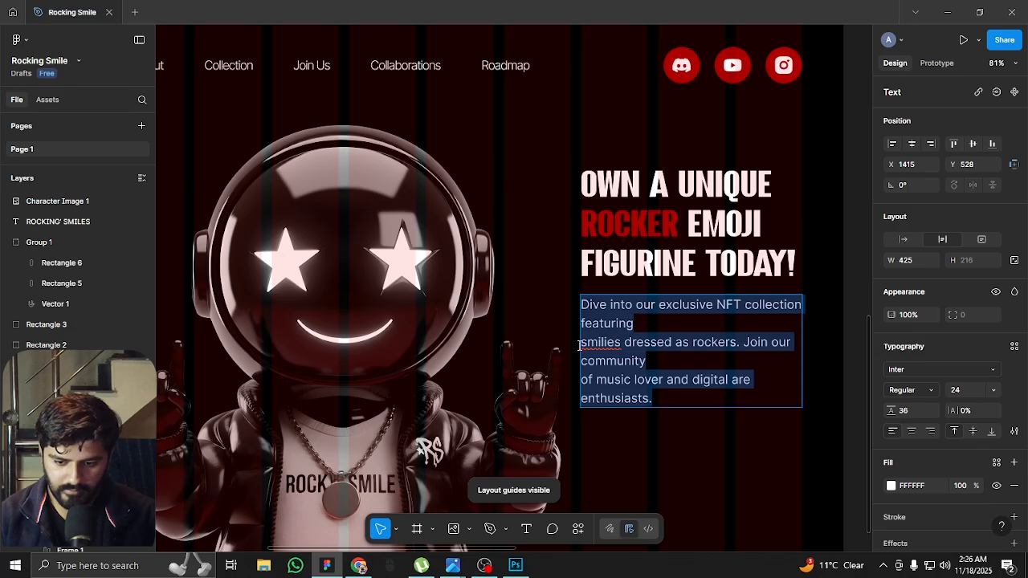
pyautogui.click(587, 343)
pyautogui.press('BackSpace')
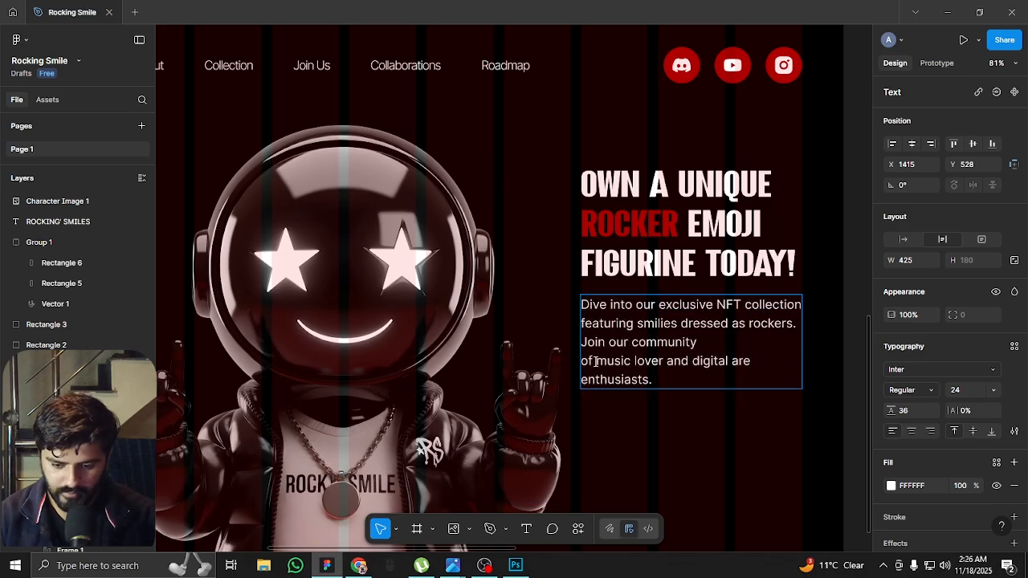
pyautogui.press('BackSpace')
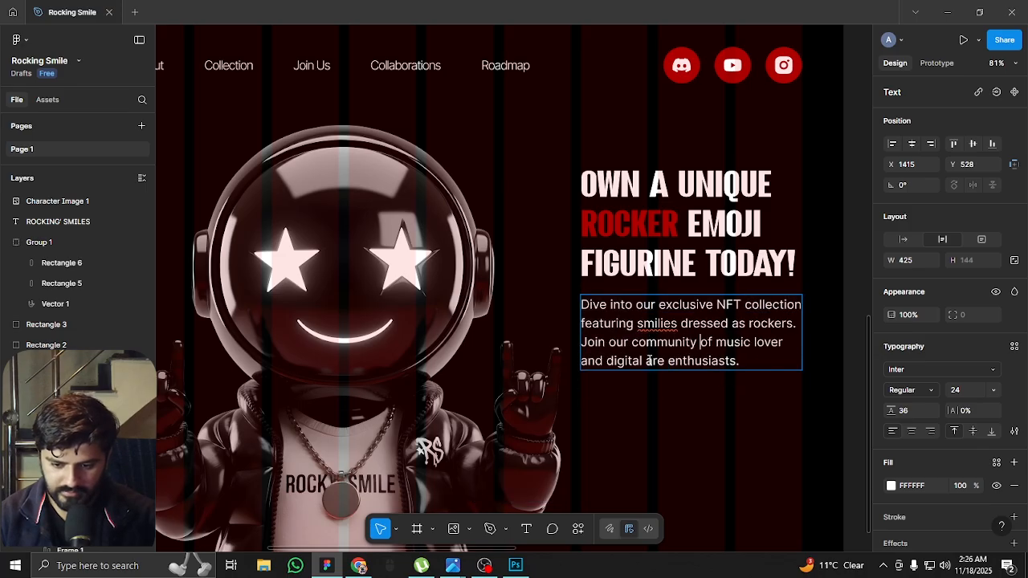
# Finish editing the paragraph and hide the layout guides to review the whole hero section
pyautogui.click(681, 432)
pyautogui.click(688, 441)
pyautogui.scroll(-3, 607, 337)
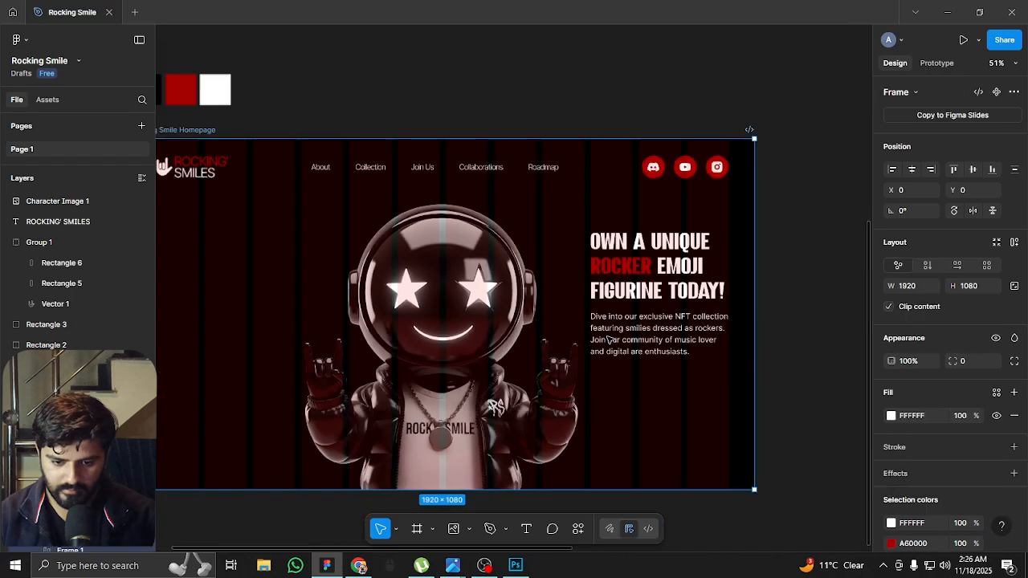
pyautogui.click(783, 327)
pyautogui.hotkey('shift', 'g')
pyautogui.moveTo(780, 391); pyautogui.dragTo(795, 261)
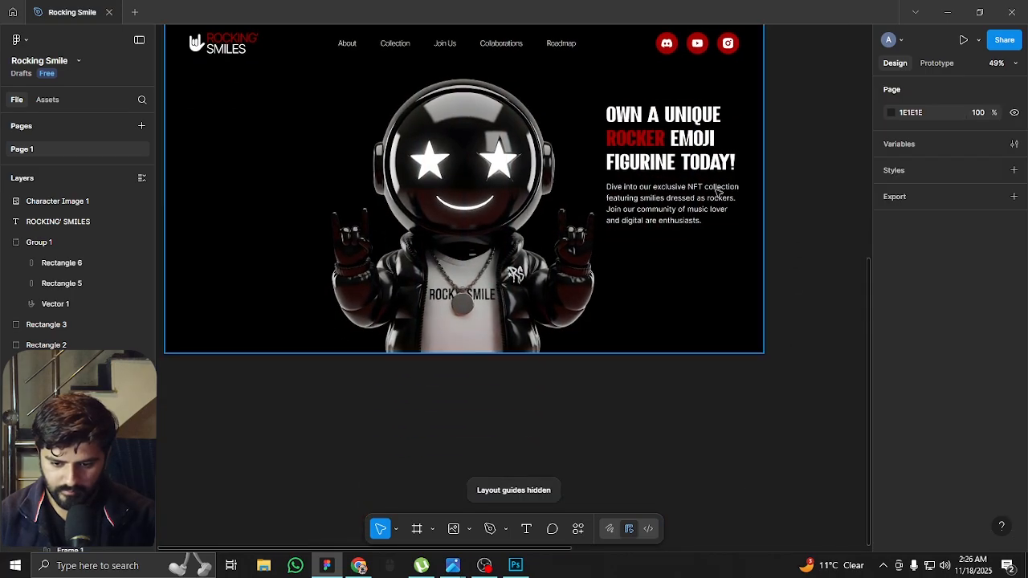
# Set the paragraph's font weight to Light and its white fill opacity to 50%
pyautogui.scroll(4, 696, 165)
pyautogui.scroll(5, 695, 166)
pyautogui.click(581, 293)
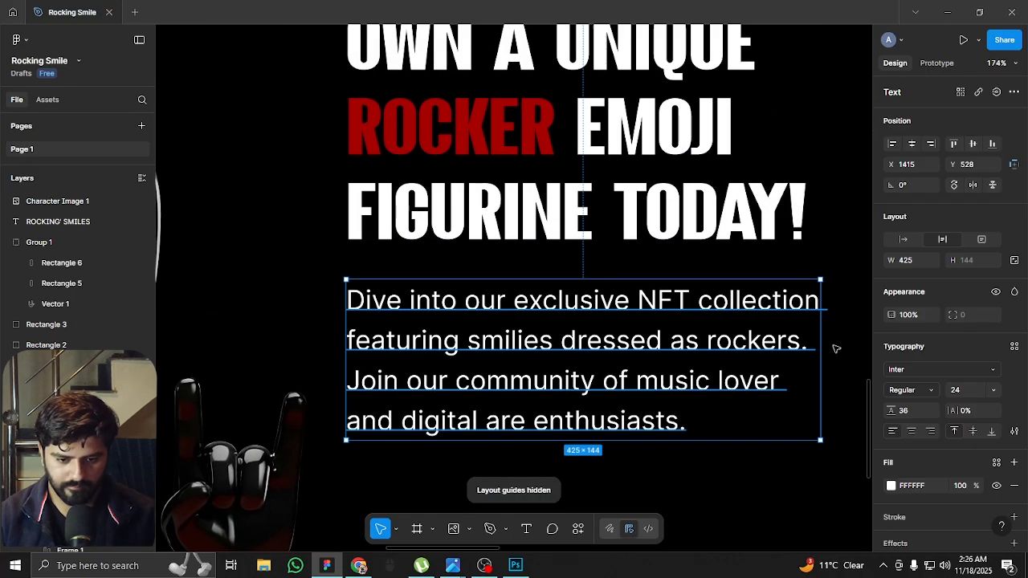
pyautogui.click(904, 391)
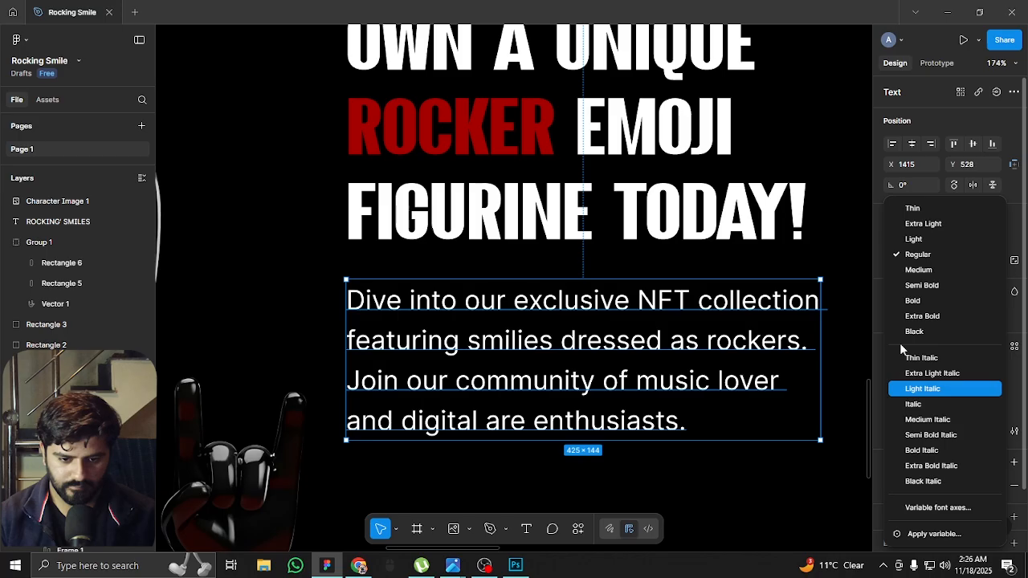
pyautogui.click(929, 243)
pyautogui.click(959, 485)
pyautogui.write('50')
pyautogui.press('Return')
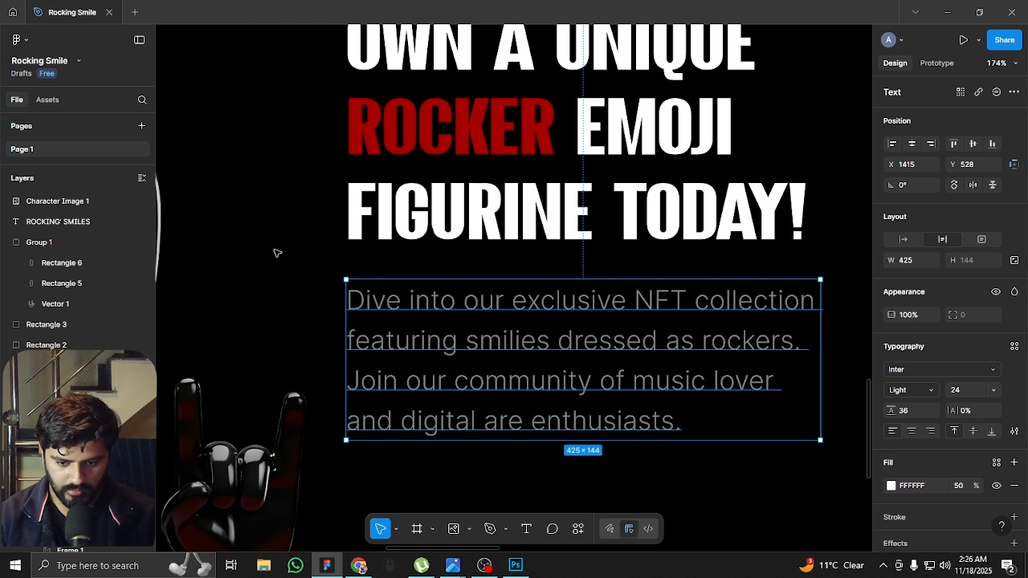
pyautogui.click(300, 320)
pyautogui.scroll(-5, 610, 281)
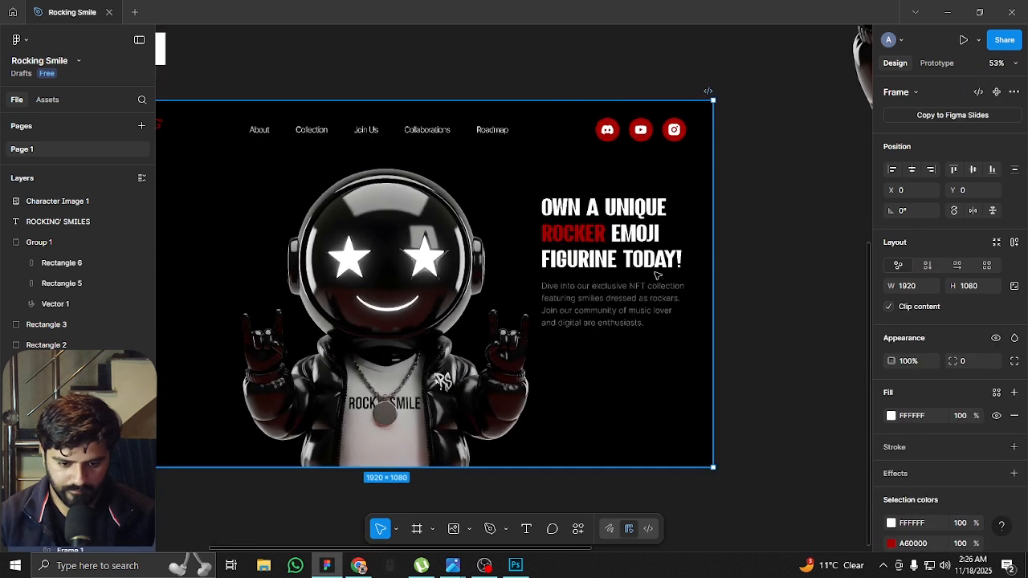
pyautogui.click(771, 286)
# With the layout guides shown, draw a rectangle about 326 × 73 at X 1415 beneath the paragraph and set its corner radius to 50
pyautogui.moveTo(769, 303); pyautogui.dragTo(819, 253)
pyautogui.scroll(-3, 792, 254)
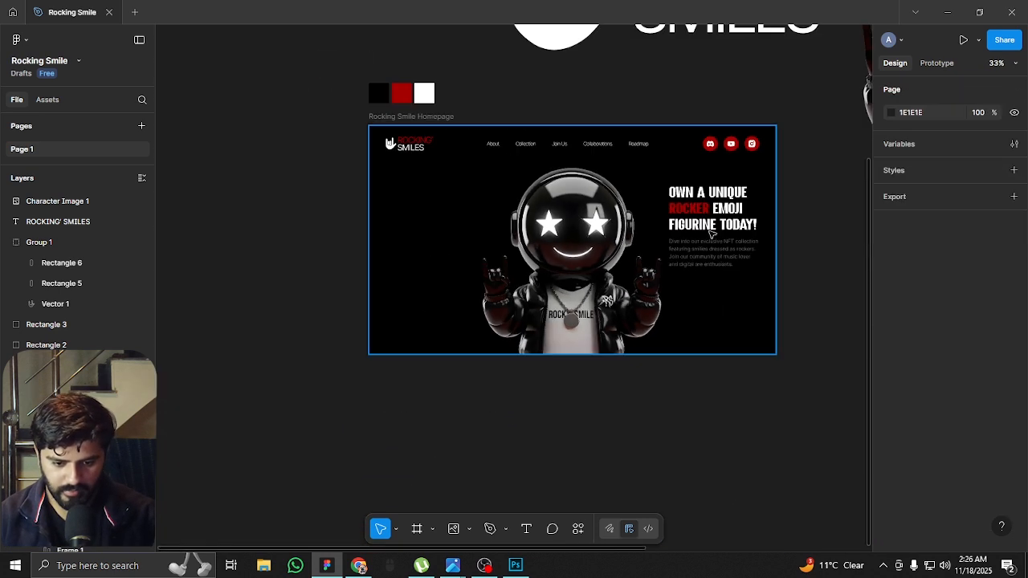
pyautogui.scroll(2, 699, 229)
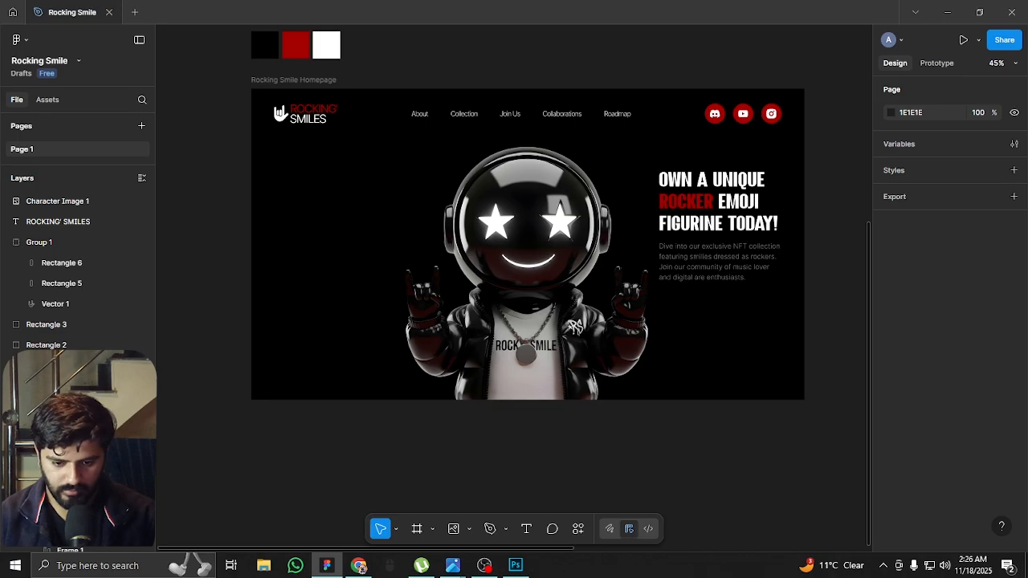
pyautogui.moveTo(674, 365); pyautogui.dragTo(495, 392)
pyautogui.scroll(6, 530, 325)
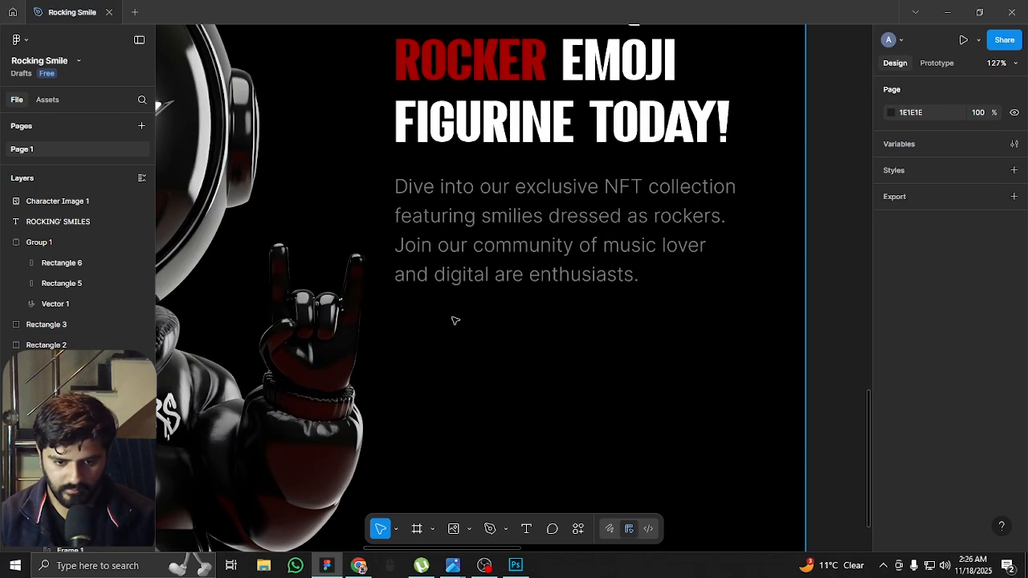
pyautogui.press('r')
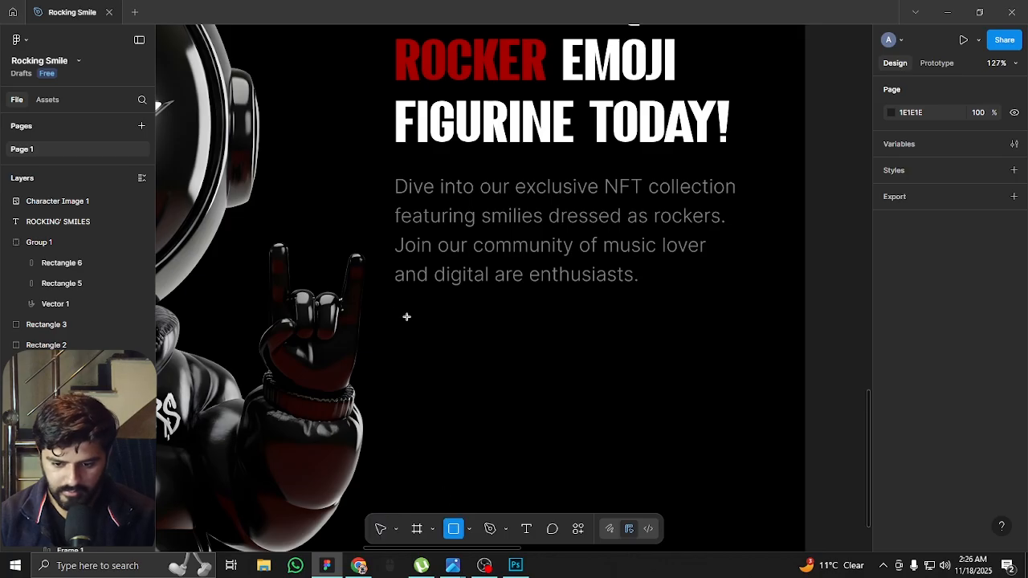
pyautogui.hotkey('ctrl', 'shift', '4')
pyautogui.moveTo(394, 303)
pyautogui.mouseDown()
pyautogui.moveTo(491, 354)
pyautogui.moveTo(631, 359)
pyautogui.moveTo(644, 369)
pyautogui.moveTo(619, 351)
pyautogui.moveTo(659, 363)
pyautogui.mouseUp()
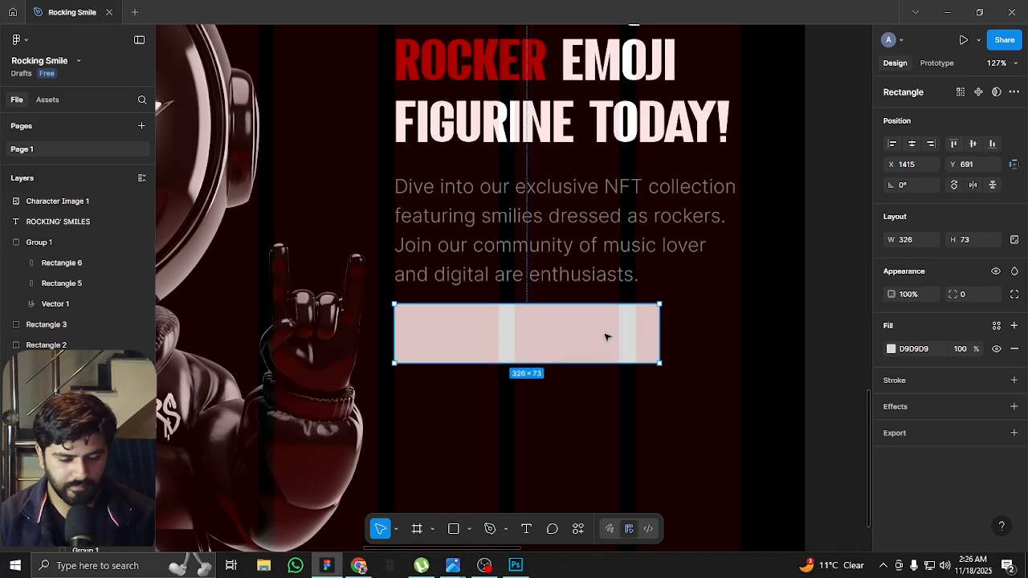
pyautogui.scroll(3, 610, 337)
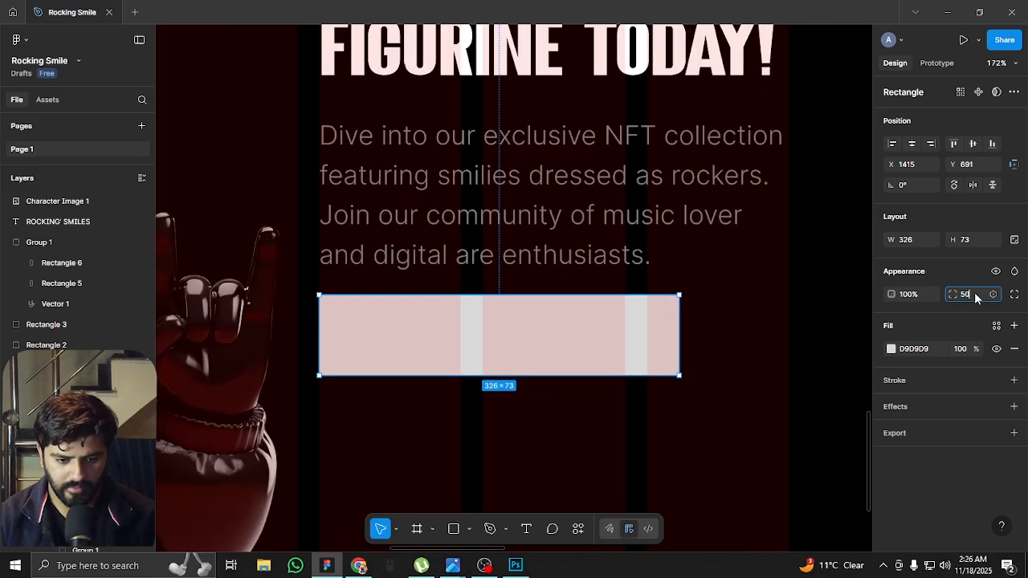
pyautogui.press('Return')
pyautogui.press('Escape')
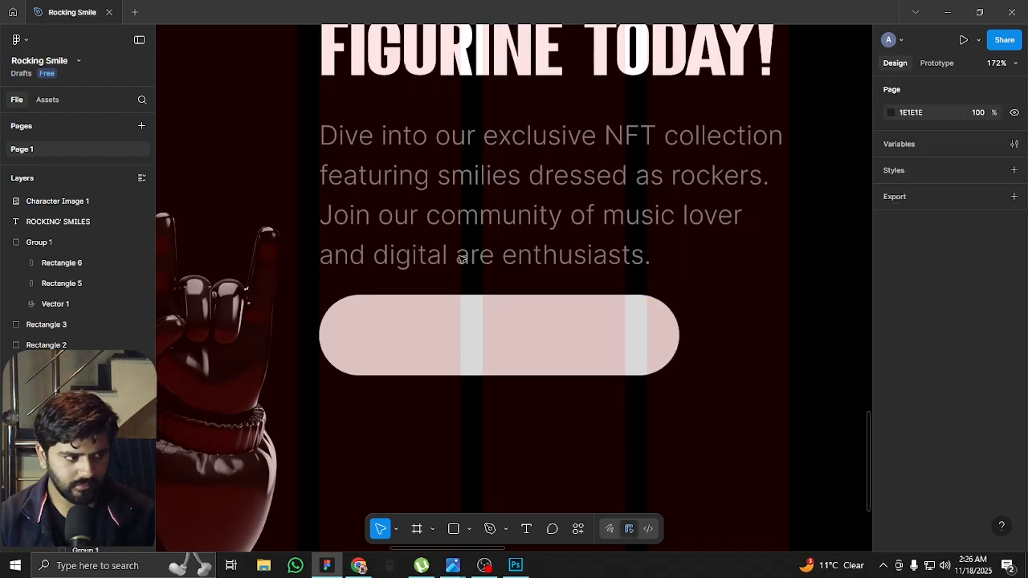
# Duplicate the paragraph straight down over the pill shape at about Y 711 and set the copy's fill opacity to 100%
pyautogui.click(484, 257)
pyautogui.moveTo(484, 257); pyautogui.dragTo(510, 391)
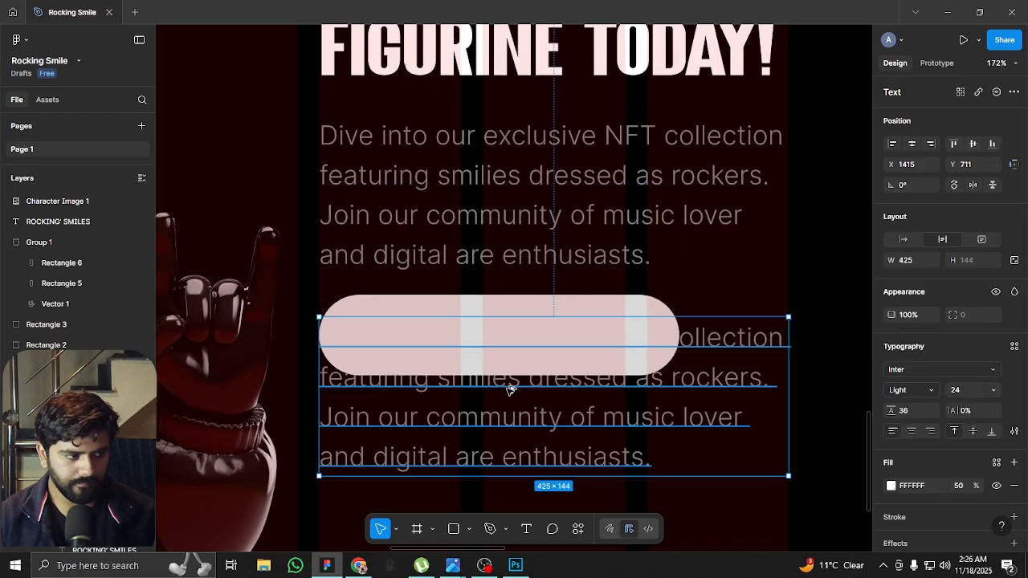
pyautogui.click(960, 485)
pyautogui.write('100')
pyautogui.press('Return')
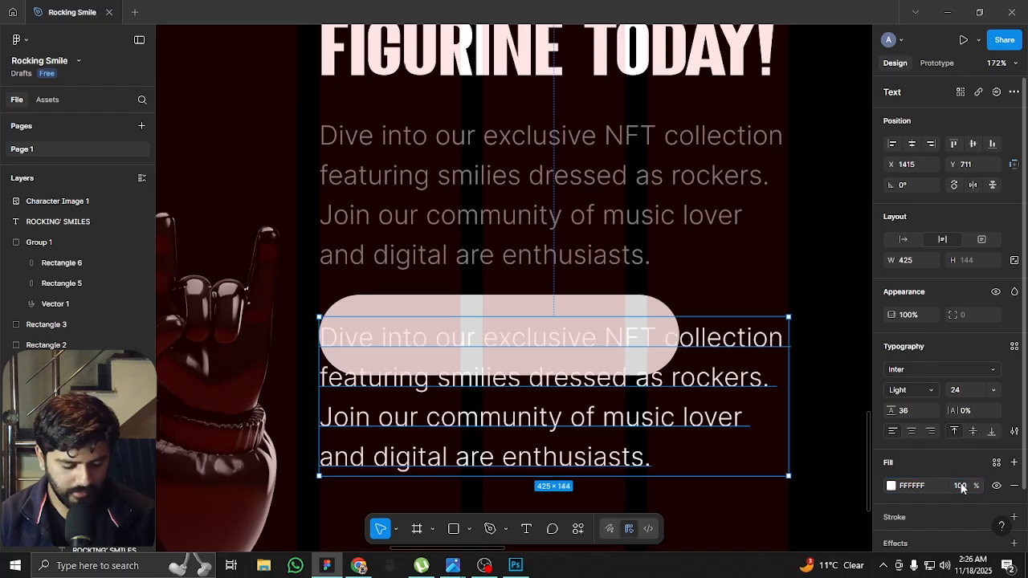
# Fill the pill-shaped button with the page's dark red A60000 and hide the layout guides
pyautogui.click(636, 306)
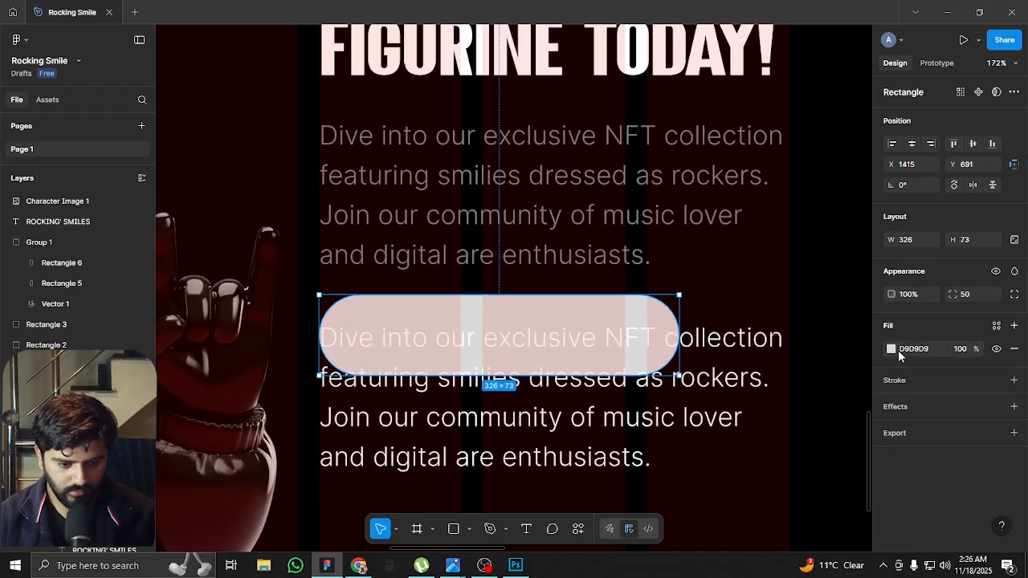
pyautogui.click(890, 349)
pyautogui.click(751, 525)
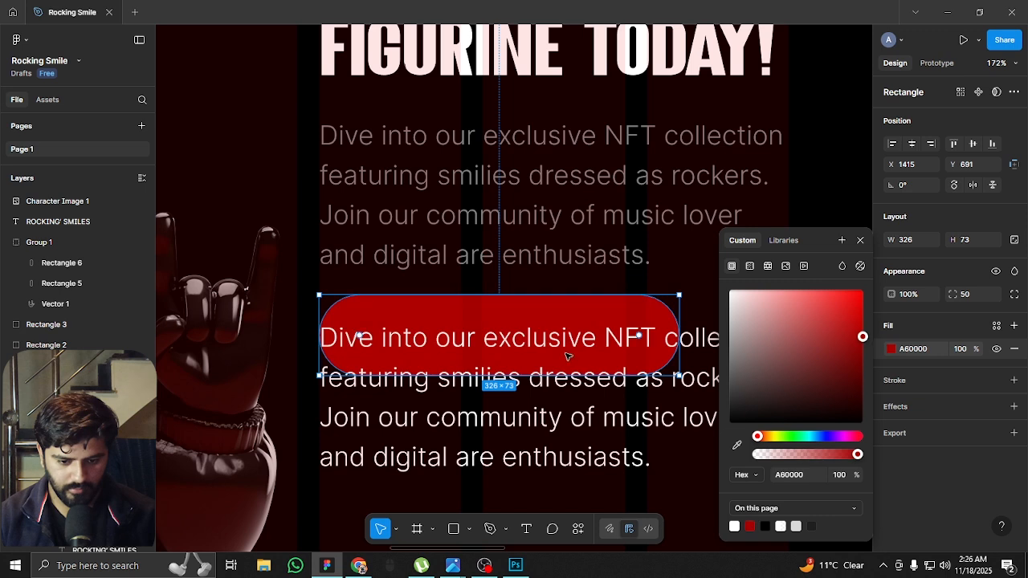
pyautogui.hotkey('shift', 'g')
# Replace the copied paragraph's text with "Explore collection"
pyautogui.doubleClick(535, 370)
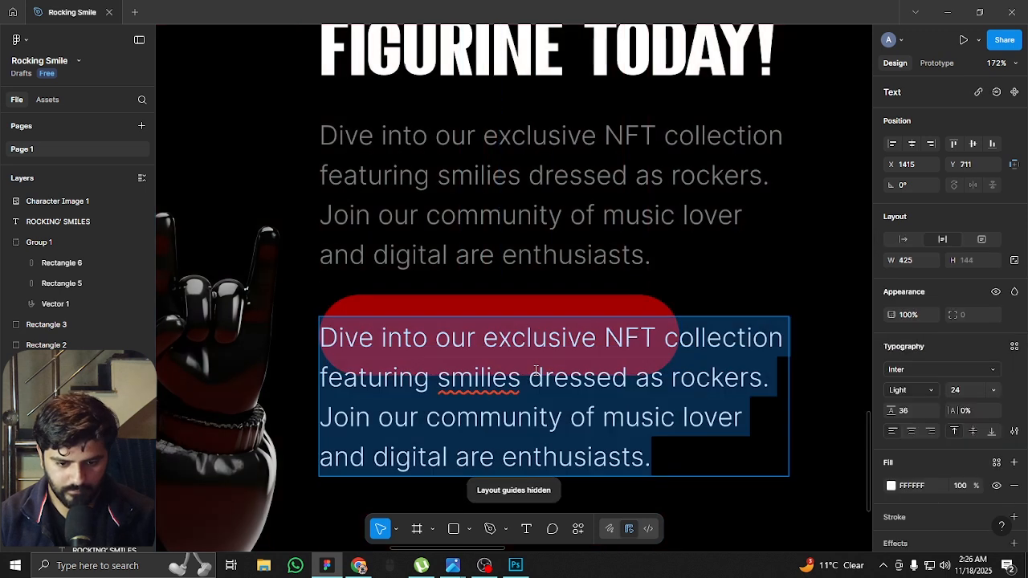
pyautogui.write('E')
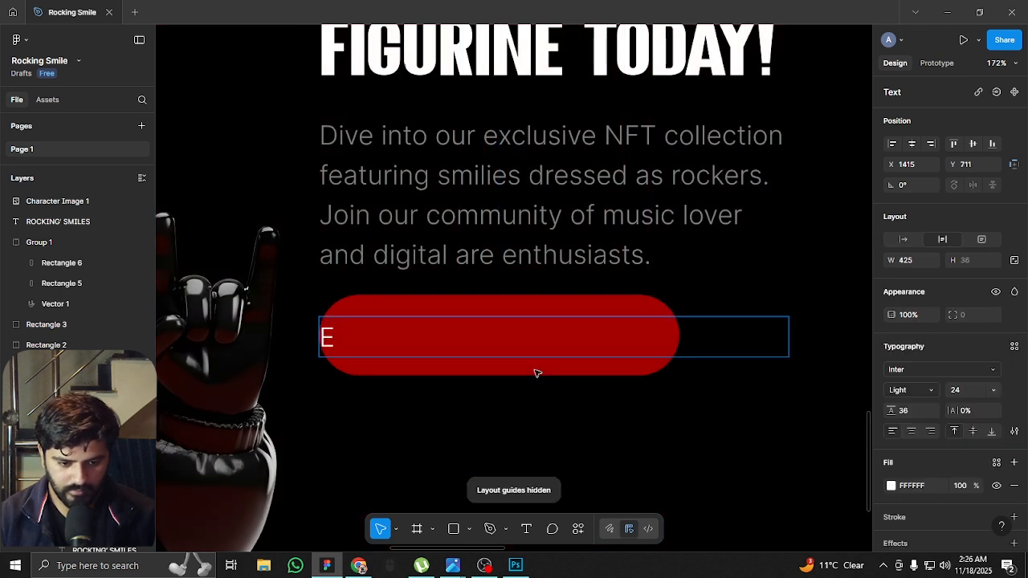
pyautogui.write('xplore collection')
pyautogui.press('Escape')
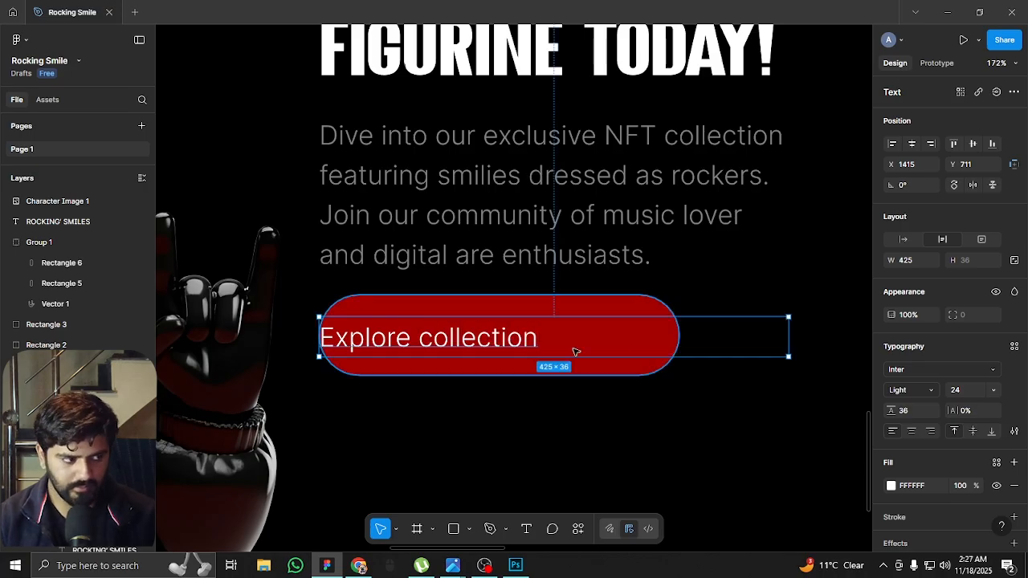
# Set the button label to auto width and centre it horizontally and vertically on the red pill
pyautogui.click(901, 239)
pyautogui.moveTo(450, 338); pyautogui.dragTo(503, 331)
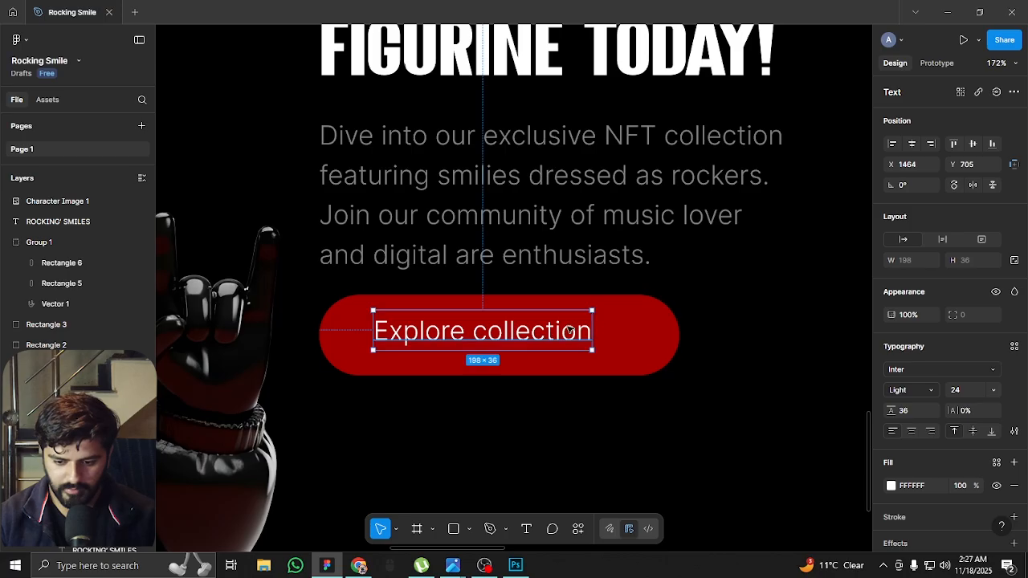
pyautogui.keyDown('shift'); pyautogui.click(625, 330); pyautogui.keyUp('shift')
pyautogui.click(911, 143)
pyautogui.click(972, 143)
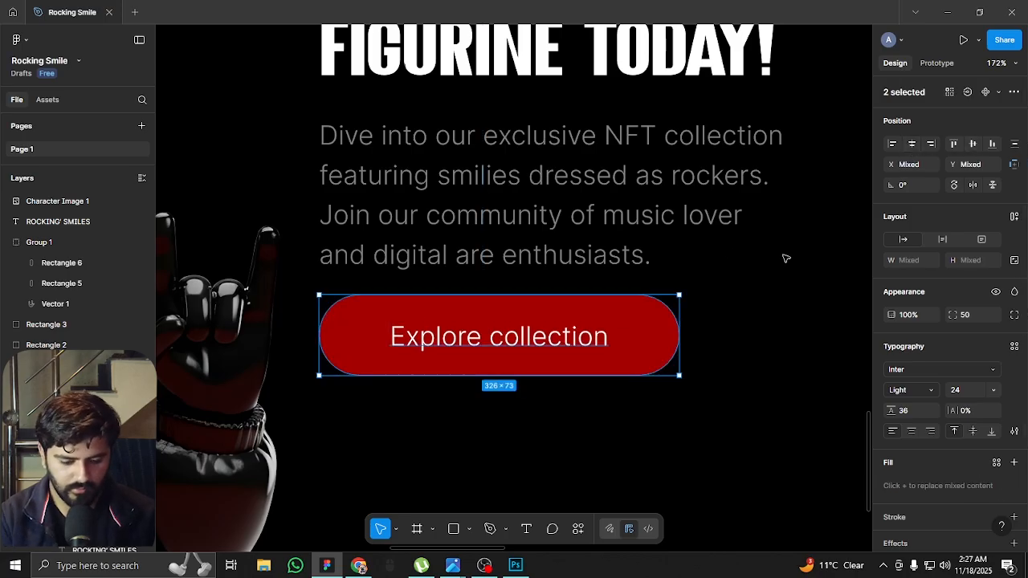
pyautogui.click(735, 274)
# Show the layout guides, draw a circle about 72 × 72, and place it against the button's right end at X 1741, Y 692
pyautogui.hscroll(3, 679, 321)
pyautogui.hotkey('shift', 'g')
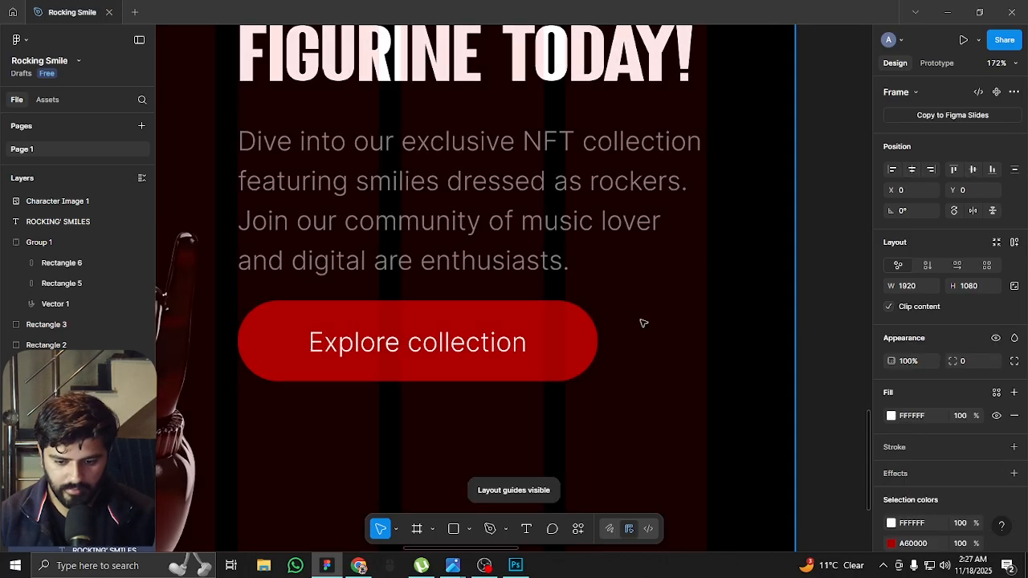
pyautogui.press('o')
pyautogui.moveTo(653, 334); pyautogui.dragTo(694, 371)
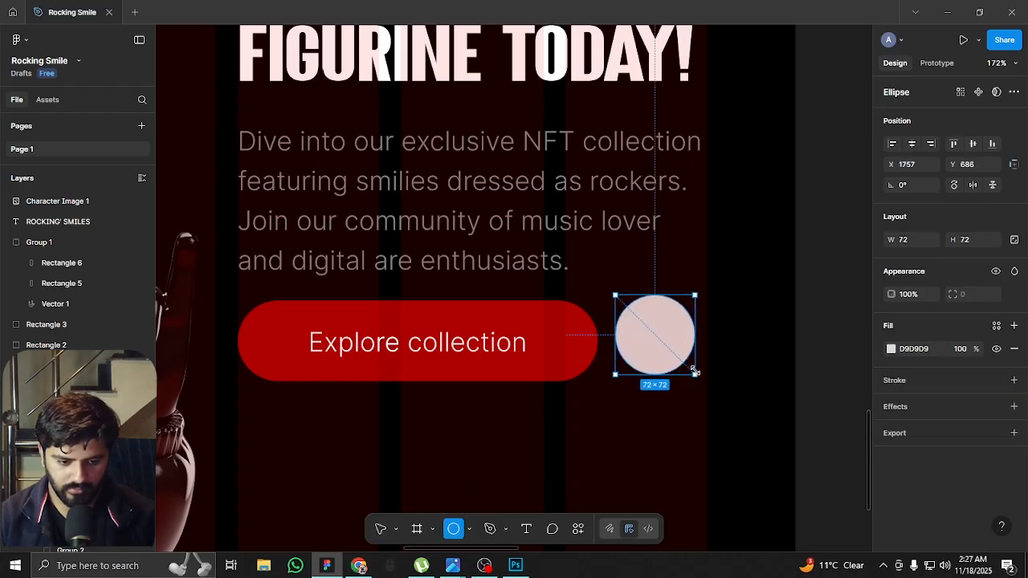
pyautogui.moveTo(661, 326); pyautogui.dragTo(640, 332)
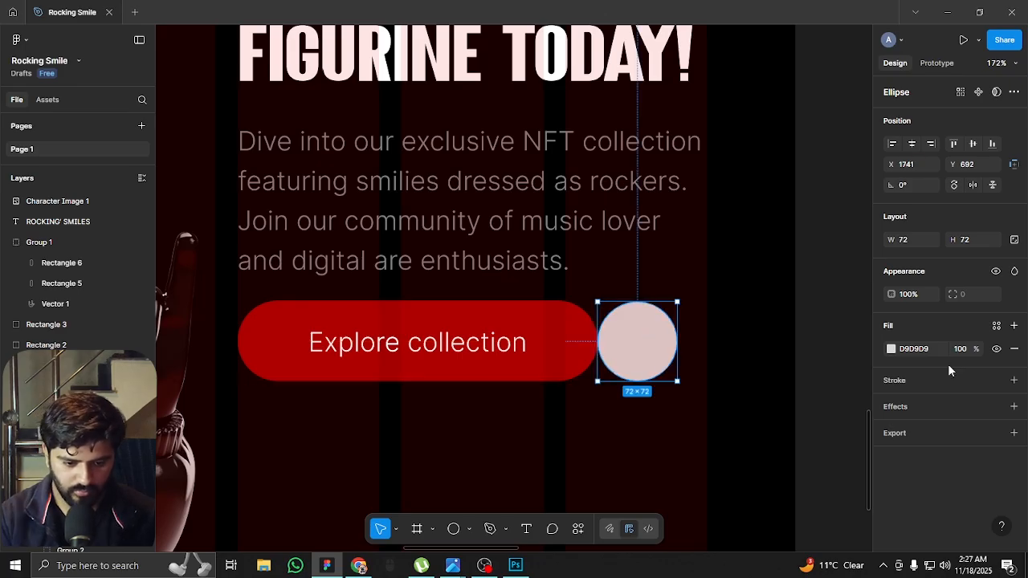
# Fill the circle with A60000, hide the layout guides, and move it to X 1733 so it slightly overlaps the button
pyautogui.click(890, 350)
pyautogui.click(749, 525)
pyautogui.hotkey('ctrl', 'shift', '4')
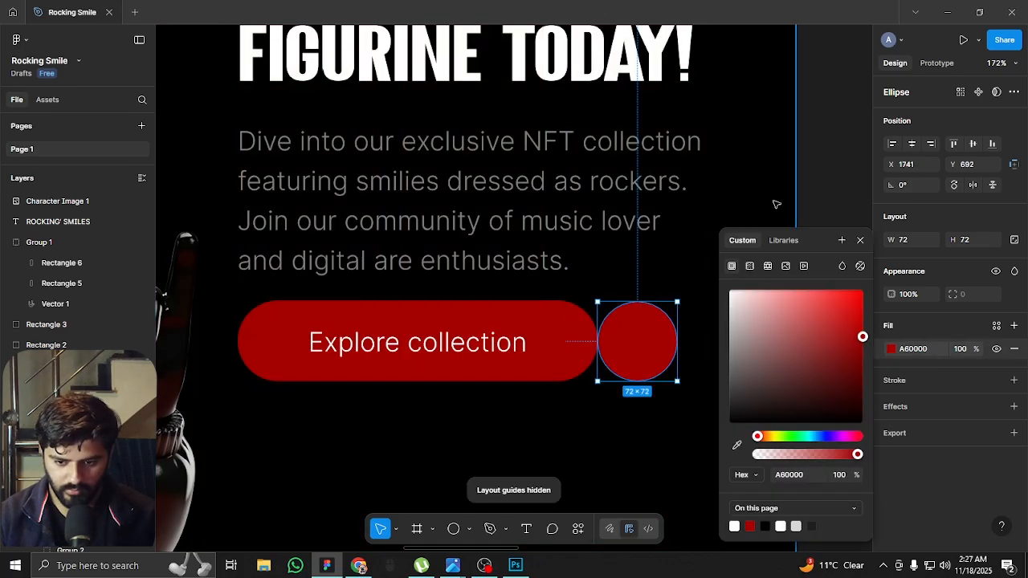
pyautogui.click(787, 198)
pyautogui.click(745, 243)
pyautogui.moveTo(649, 346); pyautogui.dragTo(645, 343)
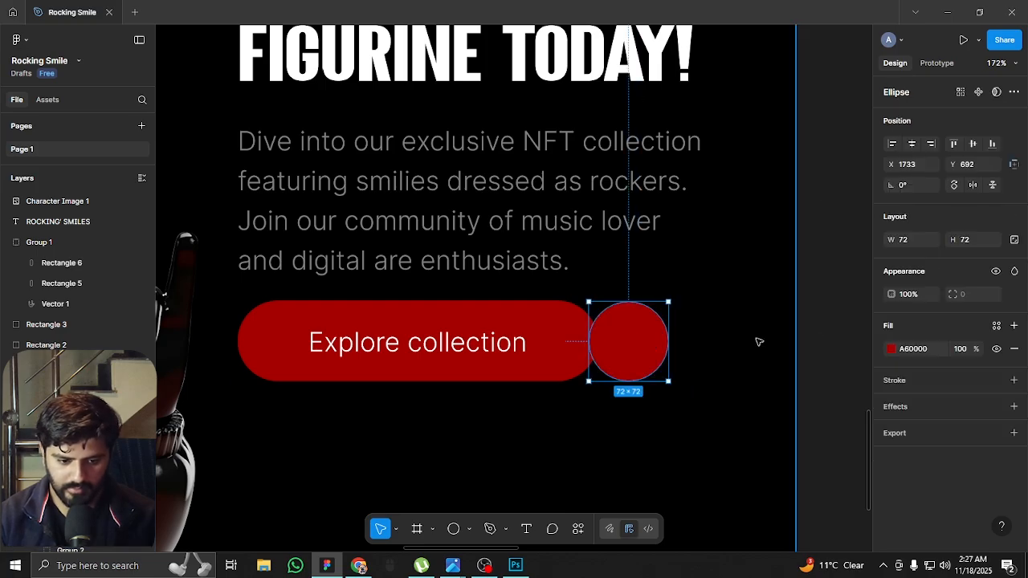
pyautogui.click(810, 341)
pyautogui.scroll(-1, 766, 353)
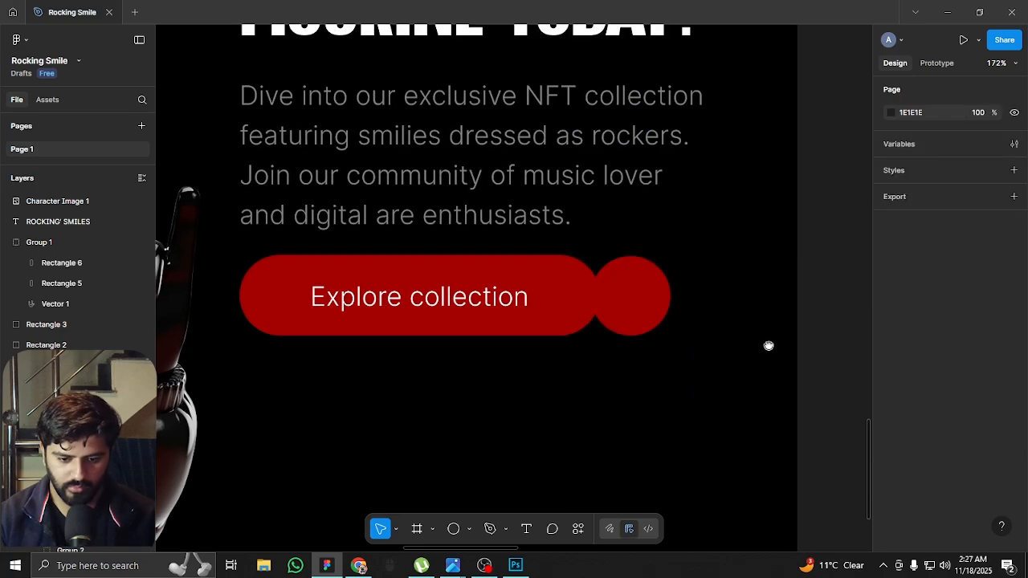
# Search Iconify for "arrow" and place the solar:arrow-up-linear icon on the red circle
pyautogui.click(578, 529)
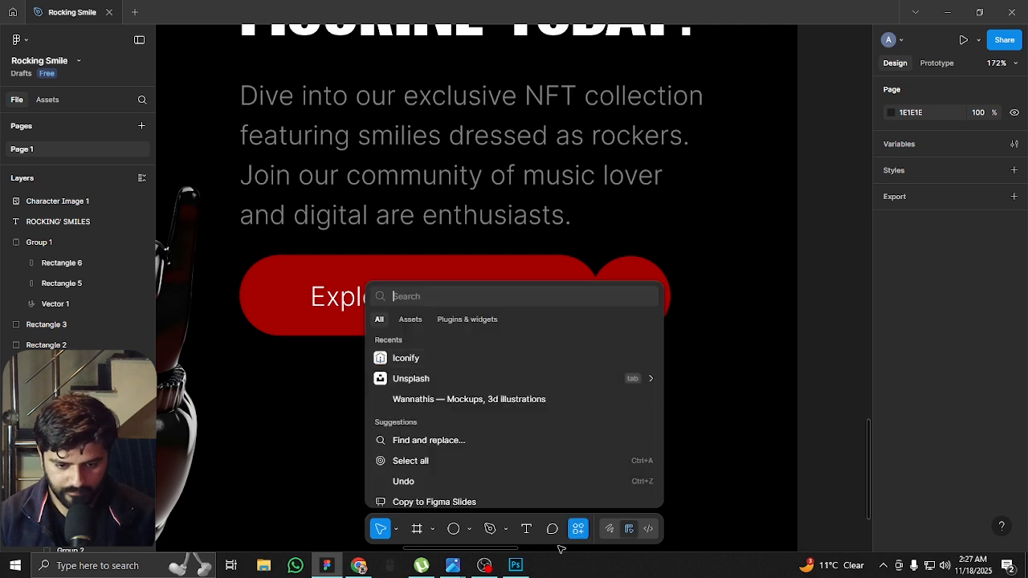
pyautogui.click(416, 362)
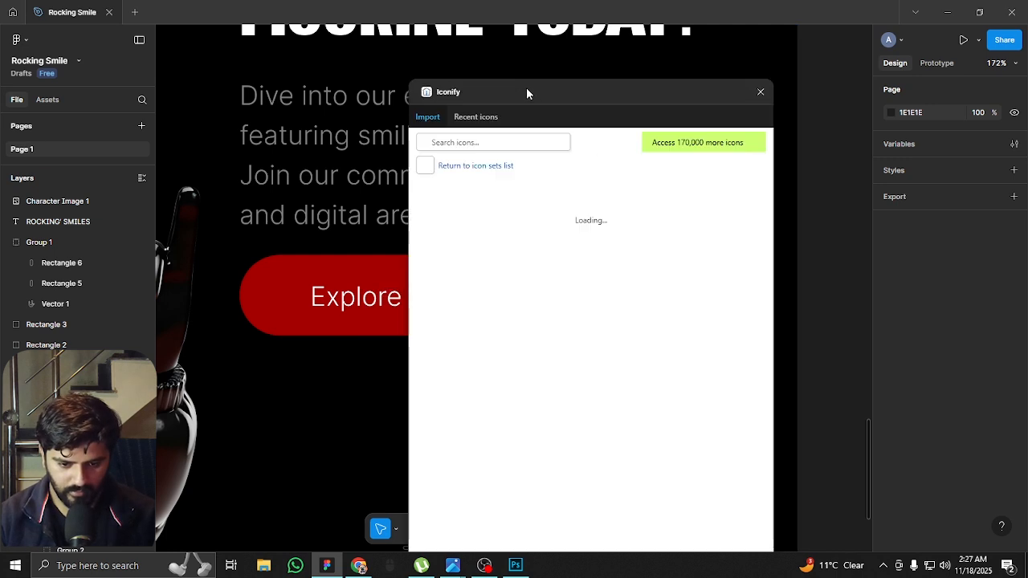
pyautogui.moveTo(527, 91); pyautogui.dragTo(274, 88)
pyautogui.click(271, 139)
pyautogui.write('arrow')
pyautogui.press('Return')
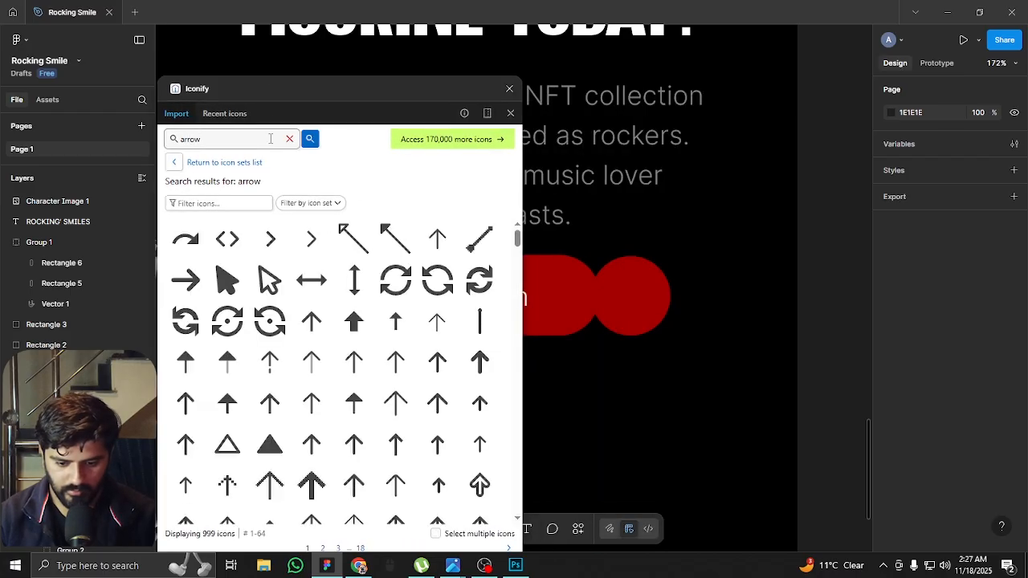
pyautogui.moveTo(353, 361); pyautogui.dragTo(598, 310)
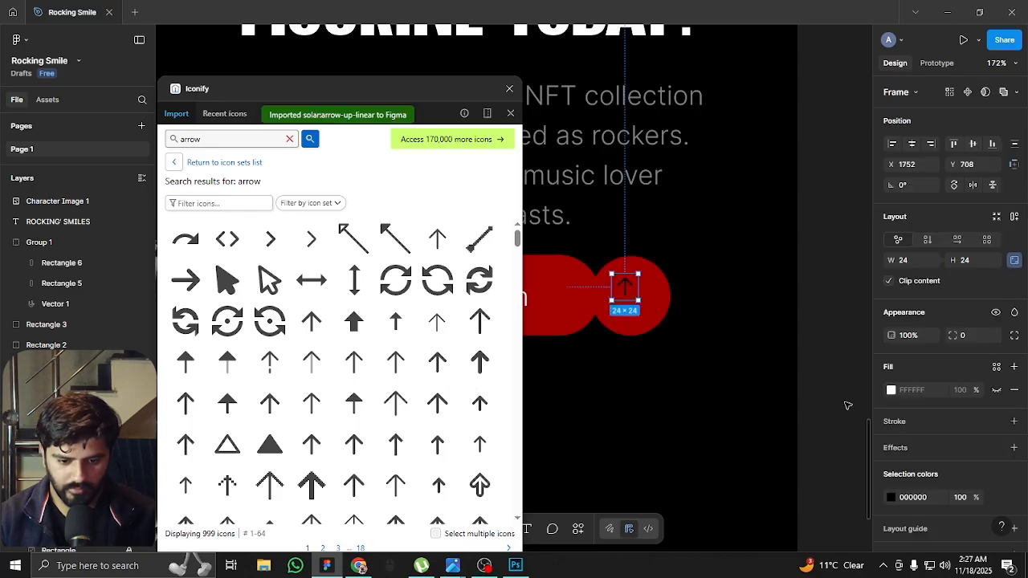
# Colour the arrow icon white FFFFFF, rotate it 180° to point down, and enlarge it to 36 × 36
pyautogui.click(891, 497)
pyautogui.moveTo(801, 378); pyautogui.dragTo(625, 211)
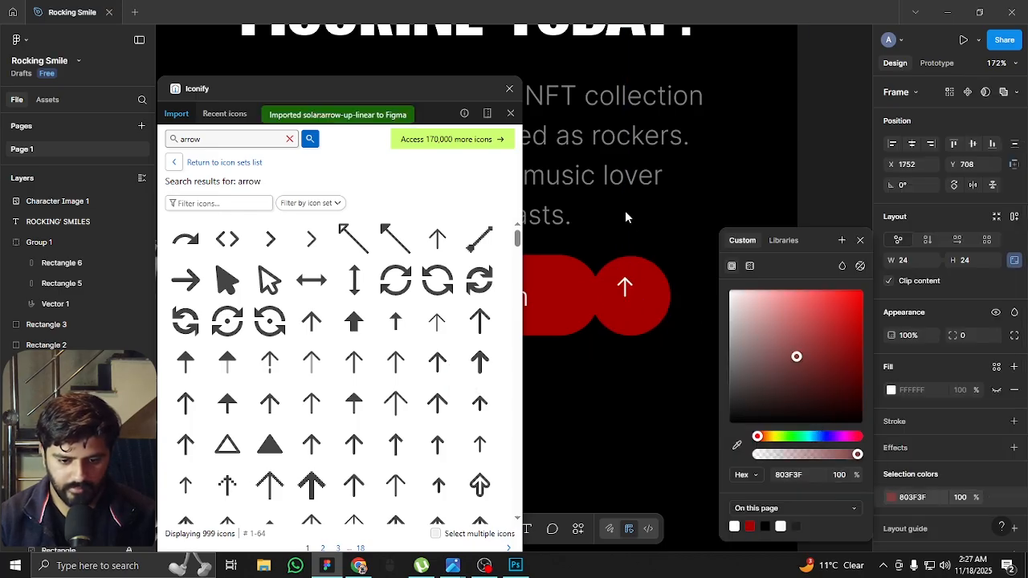
pyautogui.moveTo(642, 269); pyautogui.dragTo(605, 354)
pyautogui.moveTo(584, 354); pyautogui.dragTo(573, 350)
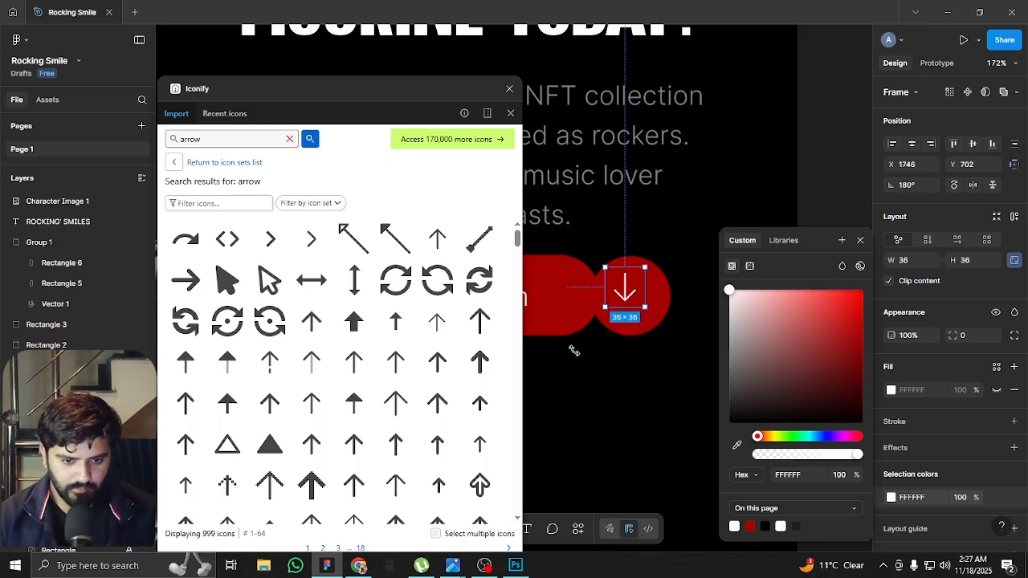
# Centre the arrow icon in the red circle at X 1751, Y 710, close Iconify, and review the hero section
pyautogui.moveTo(629, 281)
pyautogui.mouseDown()
pyautogui.moveTo(633, 295)
pyautogui.moveTo(640, 289)
pyautogui.mouseUp()
pyautogui.click(509, 89)
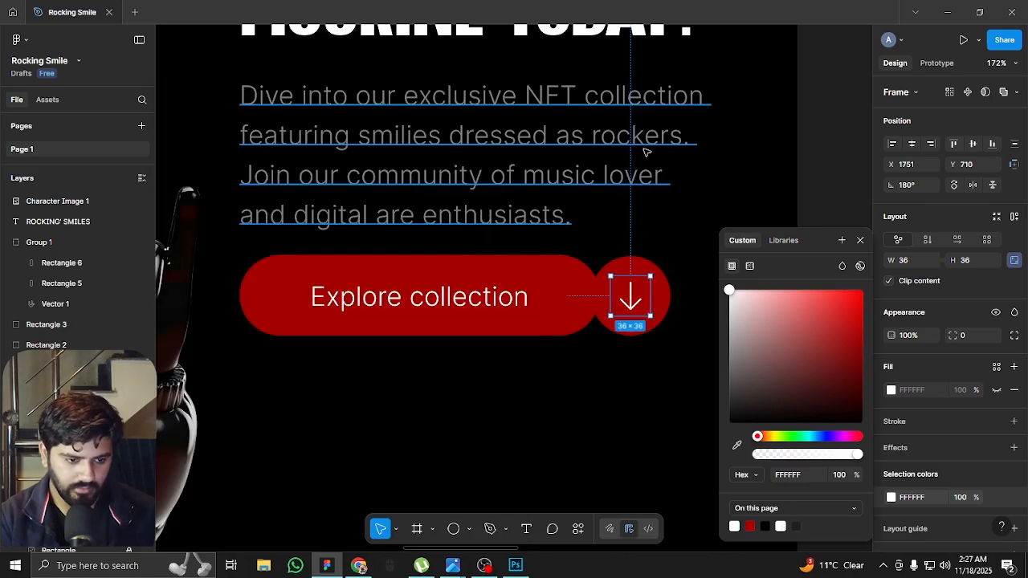
pyautogui.click(653, 175)
pyautogui.scroll(-1, 654, 177)
pyautogui.scroll(-4, 655, 176)
pyautogui.click(806, 190)
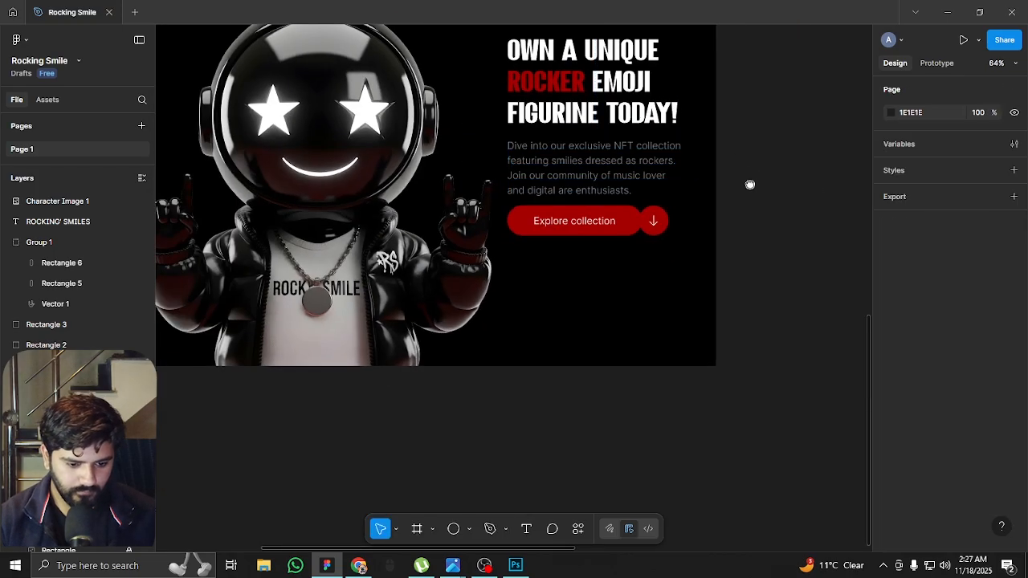
pyautogui.moveTo(747, 184); pyautogui.dragTo(825, 298)
pyautogui.scroll(-3, 824, 295)
pyautogui.scroll(3, 735, 271)
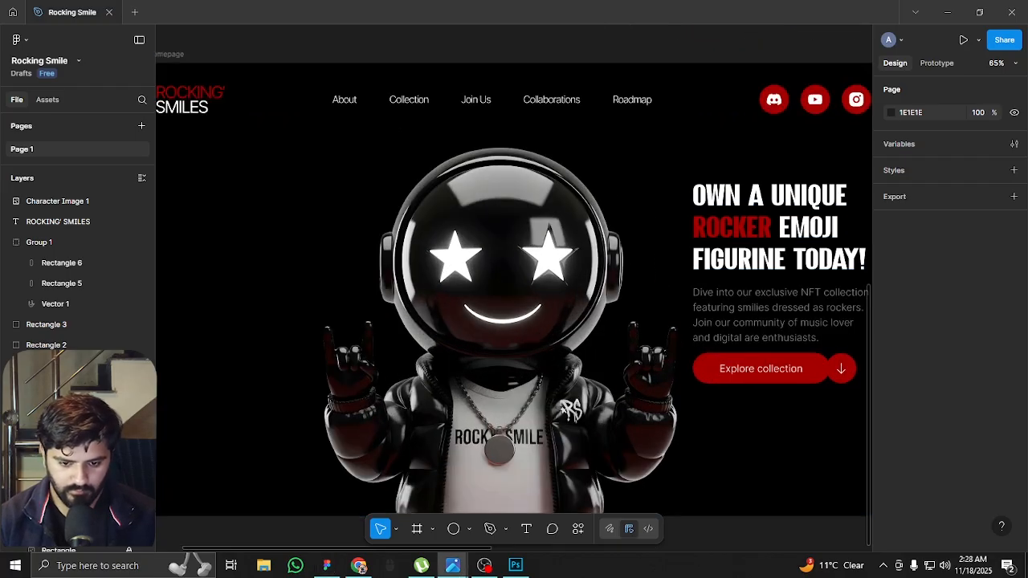
# Duplicate the "OWN A UNIQUE ROCKER EMOJI" heading onto the hero's empty left side and replace its text with ROCKING SMILE on two lines
pyautogui.scroll(-2, 620, 248)
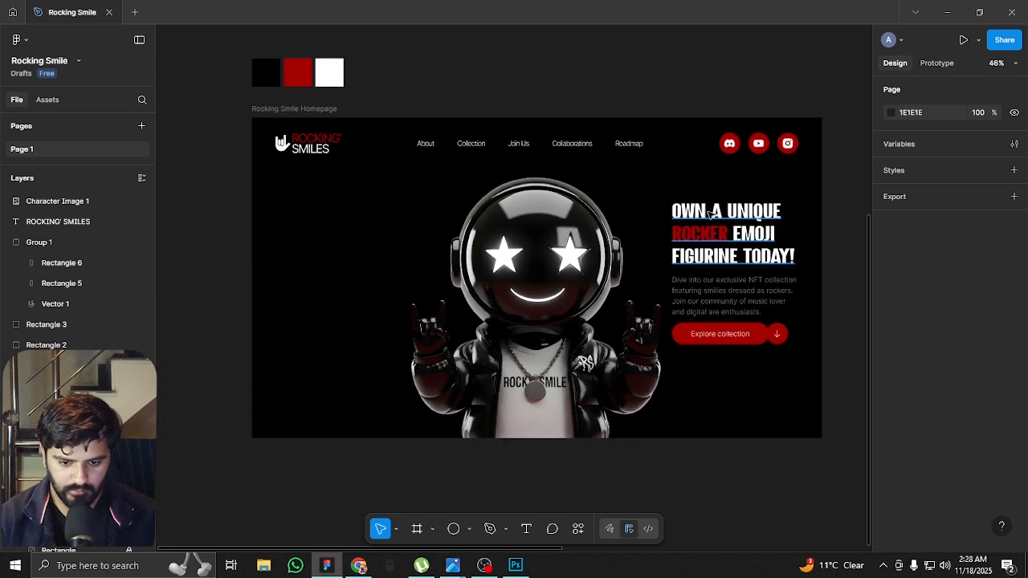
pyautogui.click(706, 212)
pyautogui.moveTo(410, 211); pyautogui.dragTo(374, 212)
pyautogui.doubleClick(361, 222)
pyautogui.write('ROCKI')
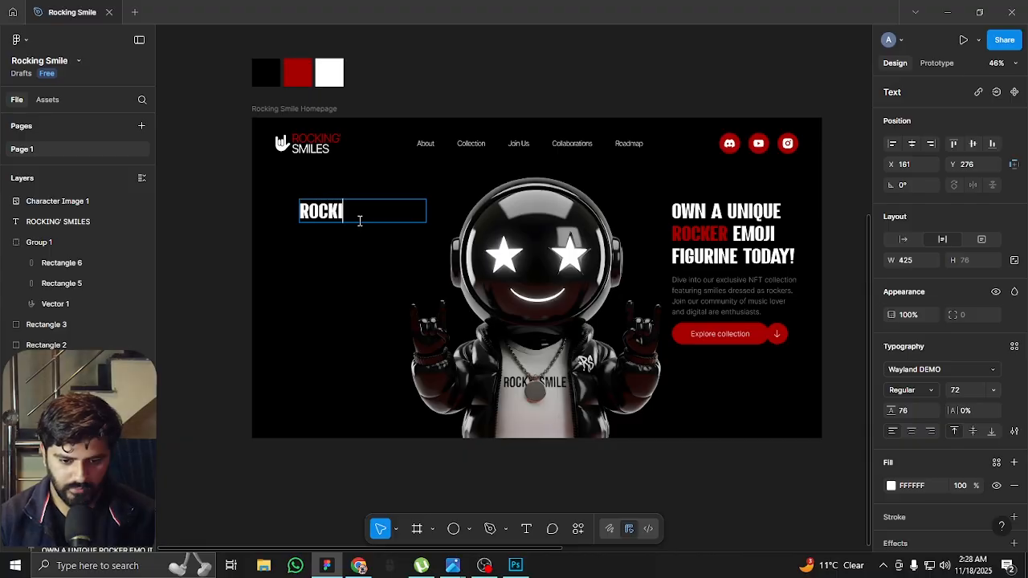
pyautogui.write('NG')
pyautogui.press('Return')
pyautogui.write('SMILE')
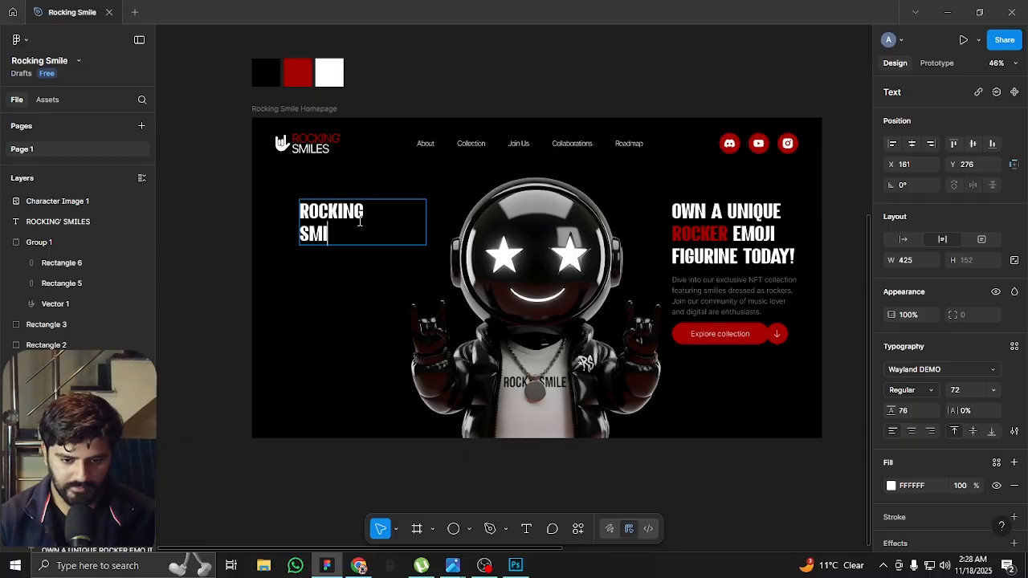
pyautogui.press('Escape')
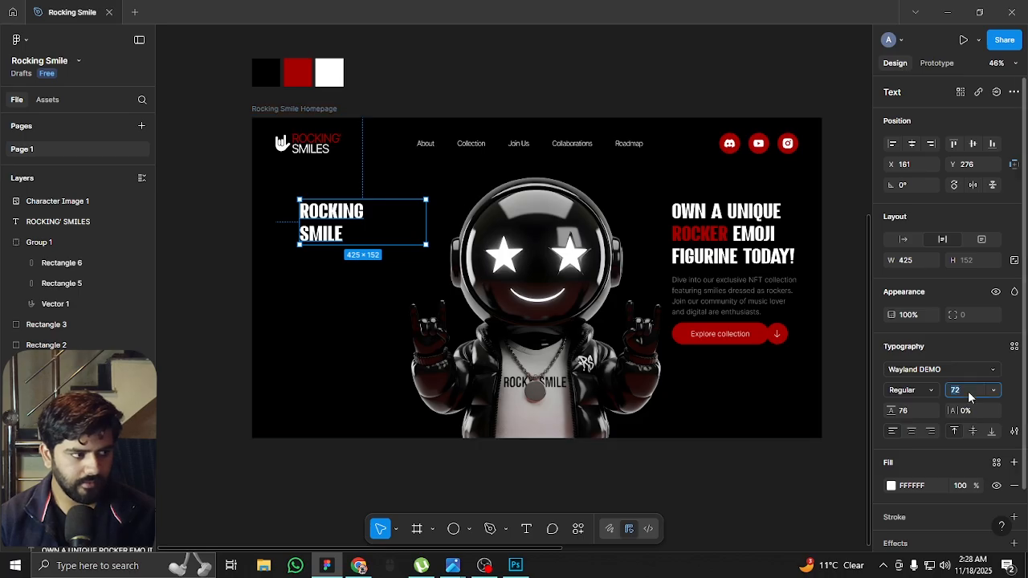
# Enlarge the ROCKING SMILE title to font size 382 and widen its text box to 1581 so each word fits on one line
pyautogui.hotkey('shift', 'Up')
pyautogui.hotkey('shift', 'Up')
pyautogui.hotkey('shift', 'Up')
pyautogui.hotkey('shift', 'Up')
pyautogui.hotkey('shift', 'Up')
pyautogui.hotkey('shift', 'Up')
pyautogui.hotkey('shift', 'Up')
pyautogui.hotkey('shift', 'Up')
pyautogui.hotkey('shift', 'Up')
pyautogui.hotkey('shift', 'Up')
pyautogui.hotkey('shift', 'Up')
pyautogui.hotkey('shift', 'Up')
pyautogui.hotkey('shift', 'Up')
pyautogui.hotkey('shift', 'Up')
pyautogui.hotkey('shift', 'Up')
pyautogui.hotkey('shift', 'Up')
pyautogui.hotkey('shift', 'Up')
pyautogui.hotkey('shift', 'Up')
pyautogui.hotkey('shift', 'Up')
pyautogui.hotkey('shift', 'Up')
pyautogui.hotkey('shift', 'Up')
pyautogui.hotkey('shift', 'Up')
pyautogui.hotkey('shift', 'Up')
pyautogui.hotkey('shift', 'Up')
pyautogui.hotkey('shift', 'Up')
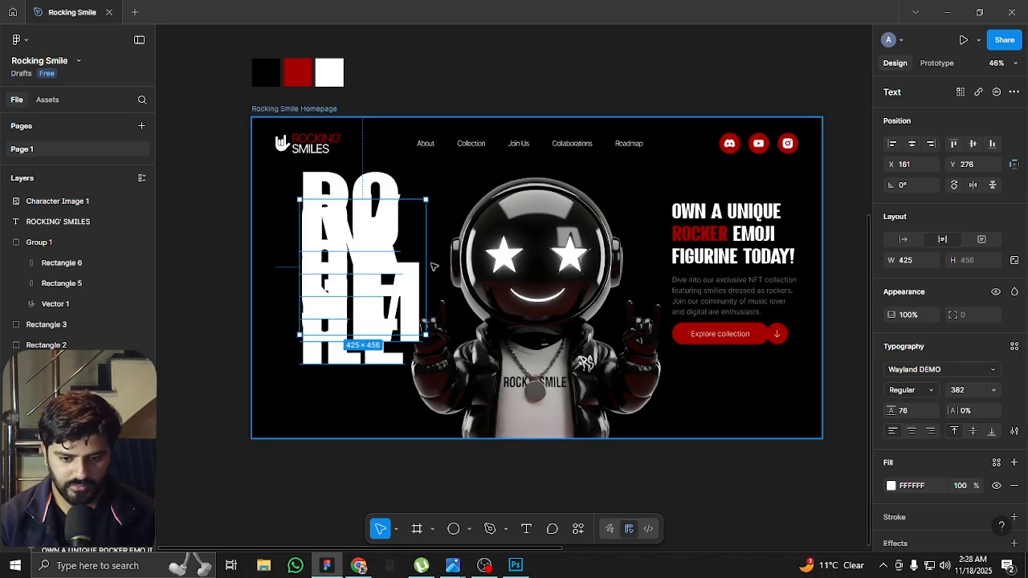
pyautogui.doubleClick(427, 265)
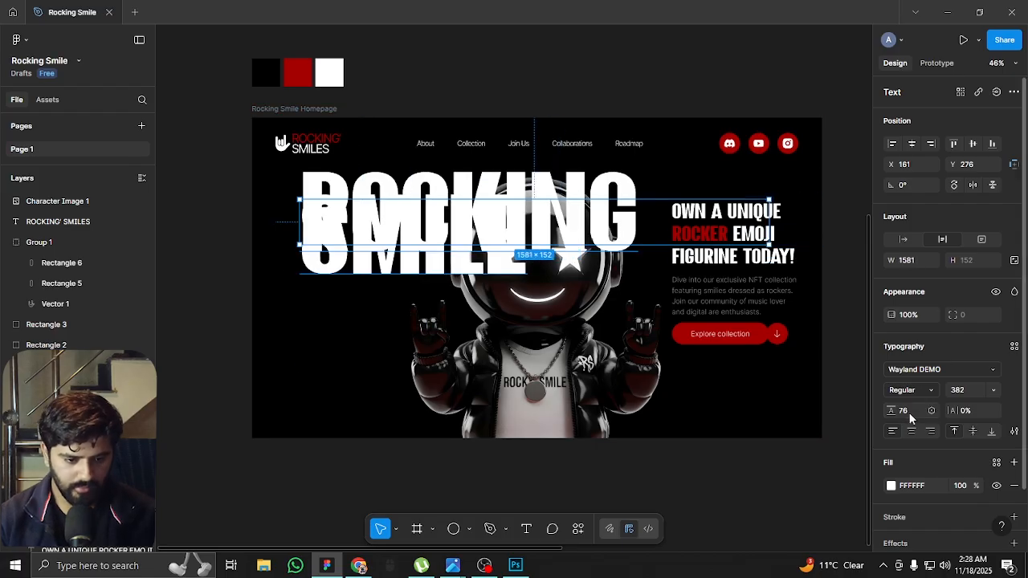
# Set the ROCKING SMILE title's line height to 276 and its letter spacing to -3%
pyautogui.hotkey('shift', 'Up')
pyautogui.hotkey('shift', 'Up')
pyautogui.hotkey('shift', 'Up')
pyautogui.hotkey('shift', 'Up')
pyautogui.hotkey('shift', 'Up')
pyautogui.hotkey('shift', 'Up')
pyautogui.hotkey('shift', 'Up')
pyautogui.hotkey('shift', 'Up')
pyautogui.hotkey('shift', 'Up')
pyautogui.hotkey('shift', 'Up')
pyautogui.hotkey('shift', 'Up')
pyautogui.hotkey('shift', 'Up')
pyautogui.hotkey('shift', 'Up')
pyautogui.hotkey('shift', 'Up')
pyautogui.hotkey('shift', 'Up')
pyautogui.hotkey('shift', 'Up')
pyautogui.hotkey('shift', 'Up')
pyautogui.hotkey('shift', 'Up')
pyautogui.hotkey('shift', 'Up')
pyautogui.hotkey('shift', 'Up')
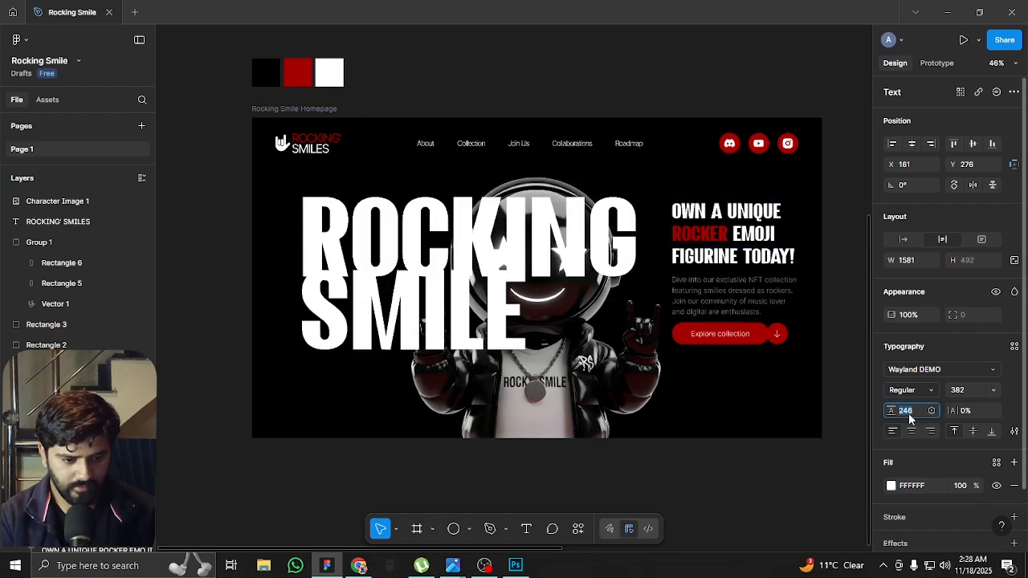
pyautogui.hotkey('shift', 'Down')
pyautogui.hotkey('shift', 'Down')
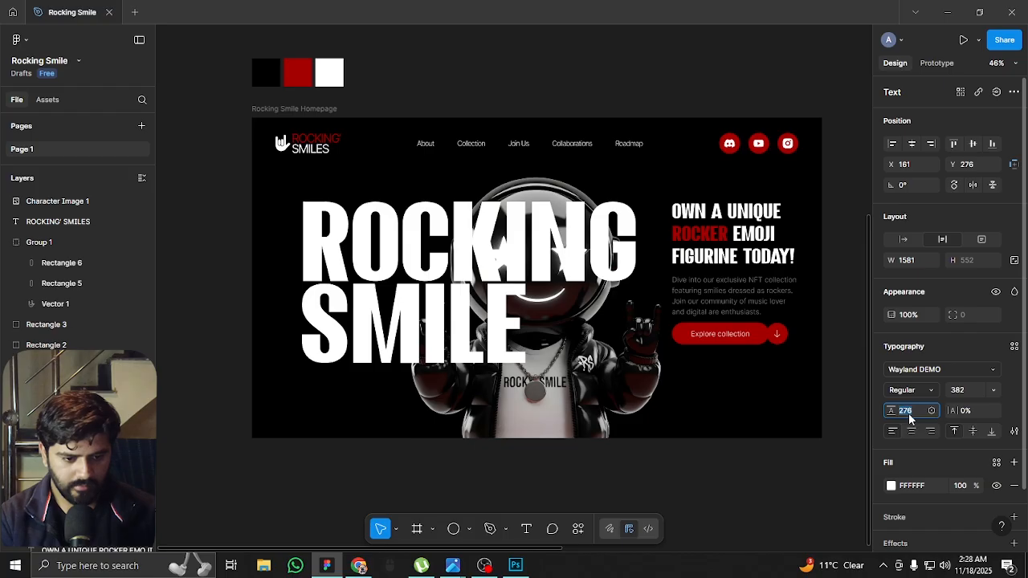
pyautogui.press('Down')
pyautogui.press('Down')
pyautogui.press('Down')
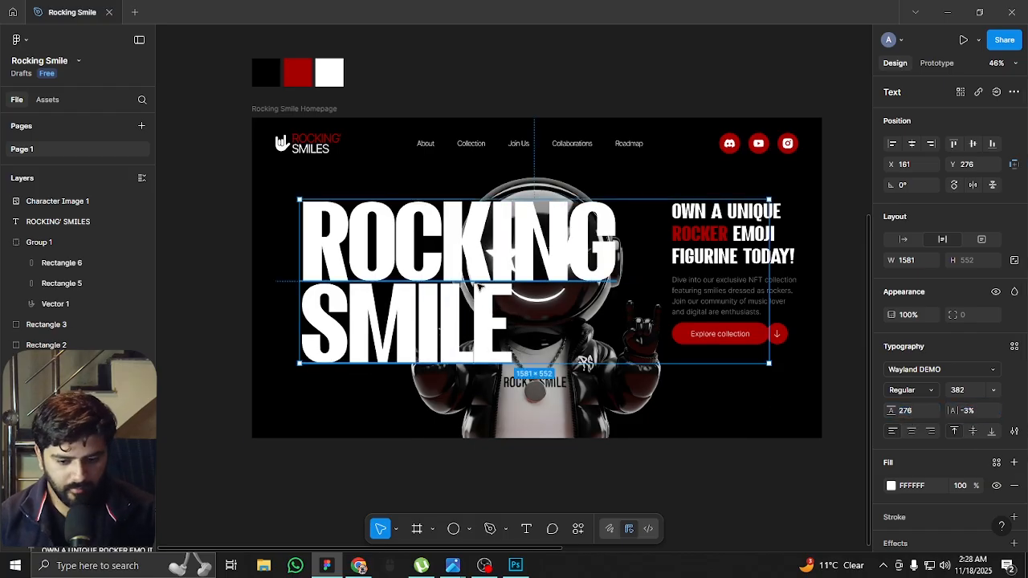
# Show the layout guides and align the ROCKING SMILE title with the left column margin at X 72
pyautogui.hotkey('shift', 'g')
pyautogui.moveTo(434, 247); pyautogui.dragTo(407, 246)
pyautogui.press('Escape')
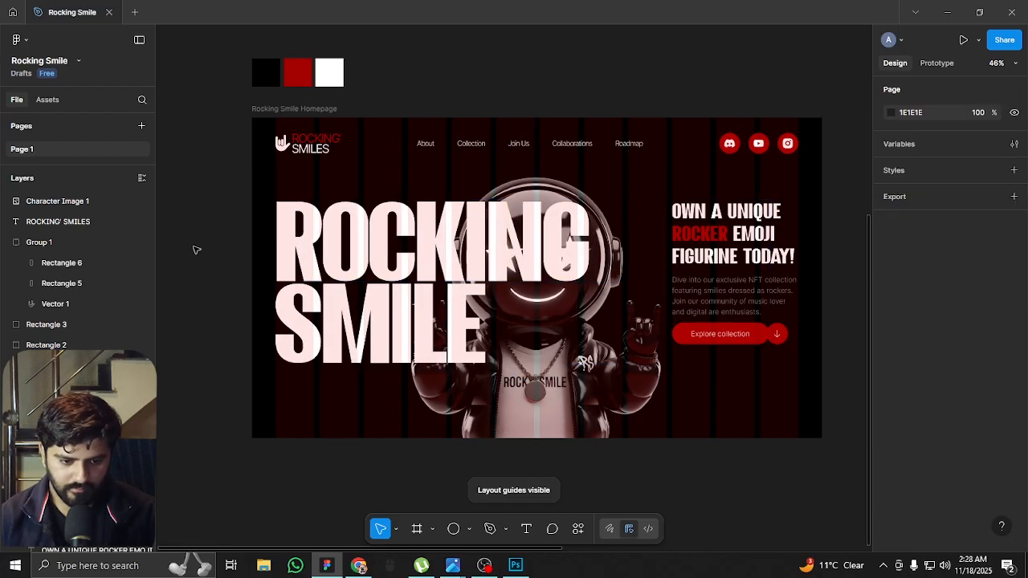
# Increase the ROCKING SMILE title's font size to 408
pyautogui.click(471, 255)
pyautogui.click(965, 391)
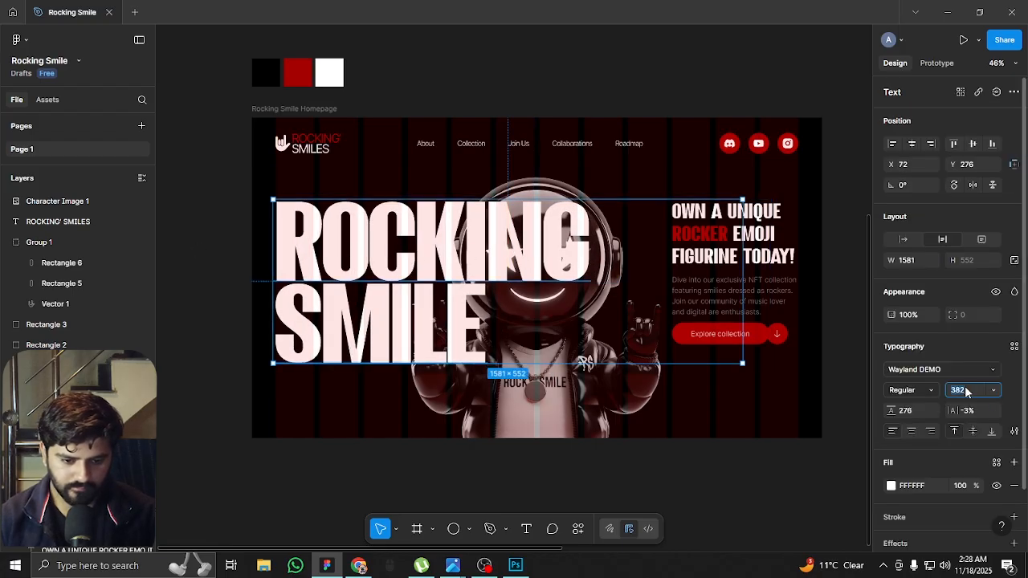
pyautogui.press('Up')
pyautogui.press('Up')
pyautogui.press('Up')
pyautogui.press('Up')
pyautogui.press('Up')
pyautogui.press('Up')
pyautogui.press('Up')
pyautogui.press('Up')
pyautogui.press('Up')
pyautogui.press('Up')
pyautogui.press('Up')
pyautogui.press('Up')
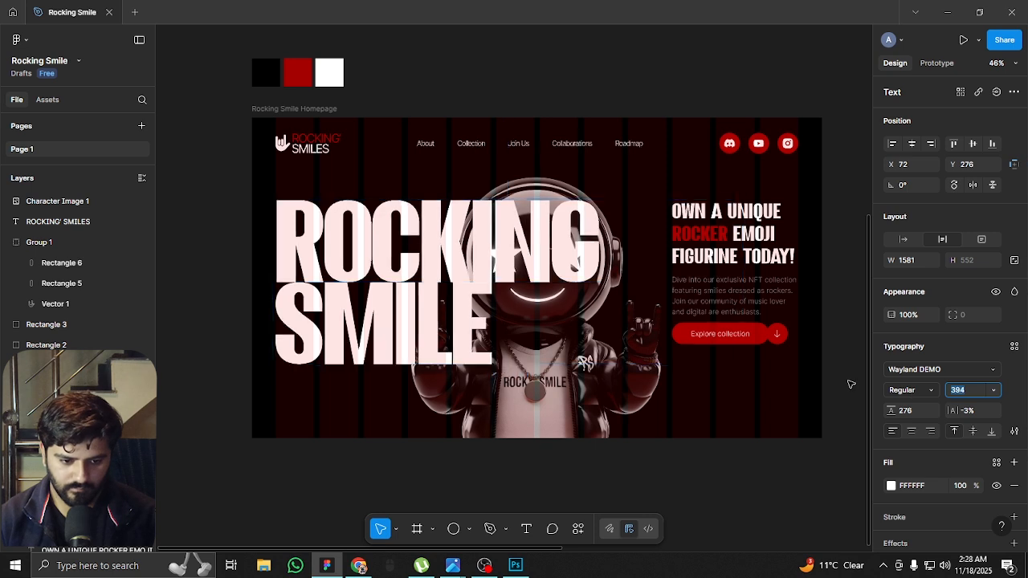
pyautogui.hotkey('shift', 'Up')
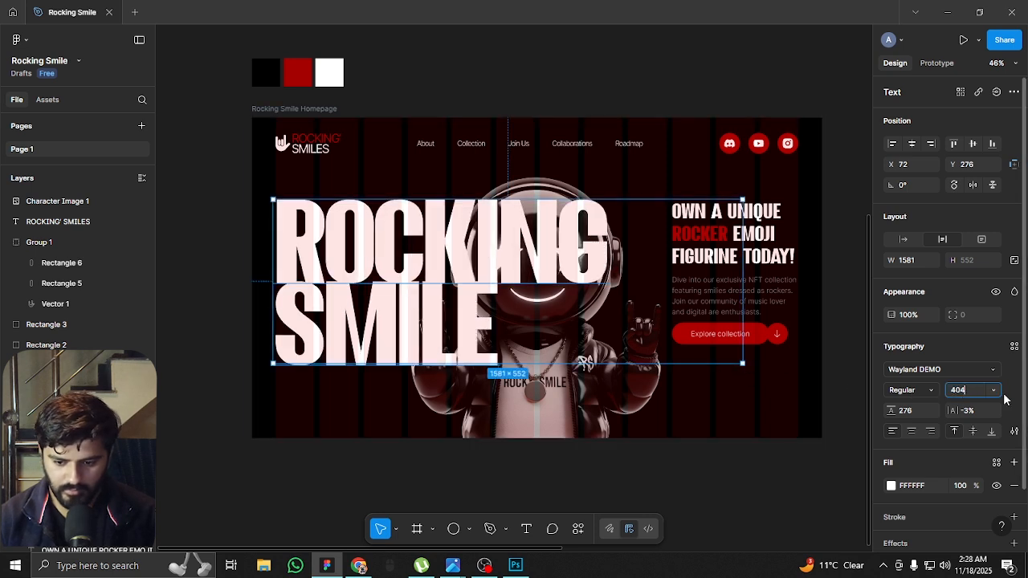
pyautogui.press('Return')
# Set the ROCKING SMILE title's line height to 312 and hide the layout guides
pyautogui.click(923, 415)
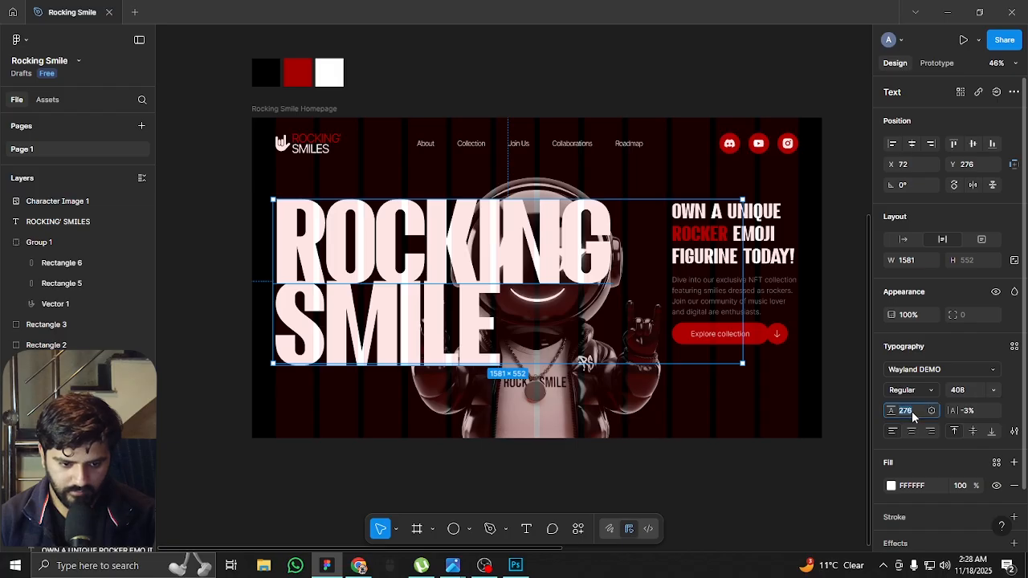
pyautogui.hotkey('shift', 'Up')
pyautogui.hotkey('shift', 'Up')
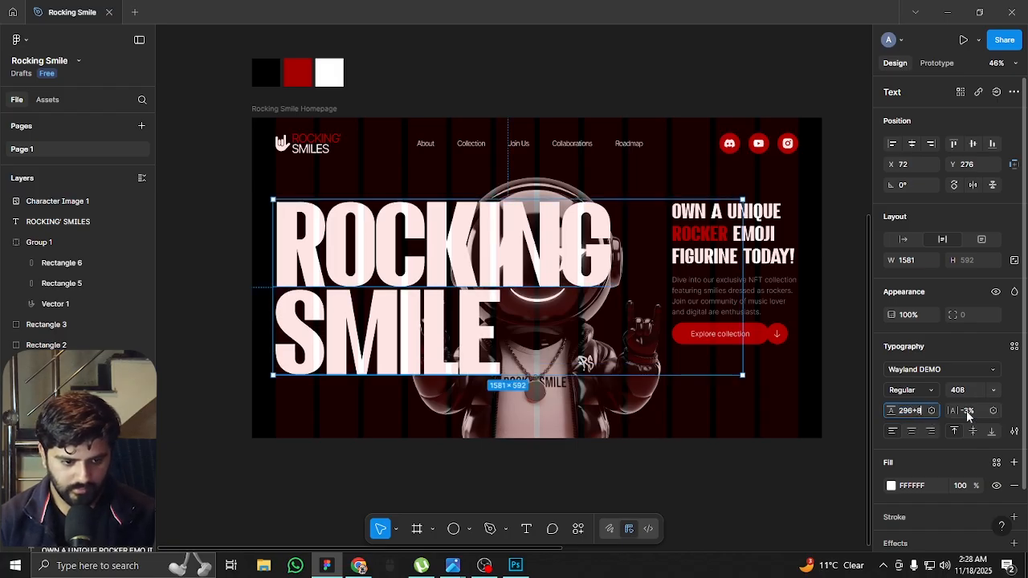
pyautogui.write('+8')
pyautogui.press('Return')
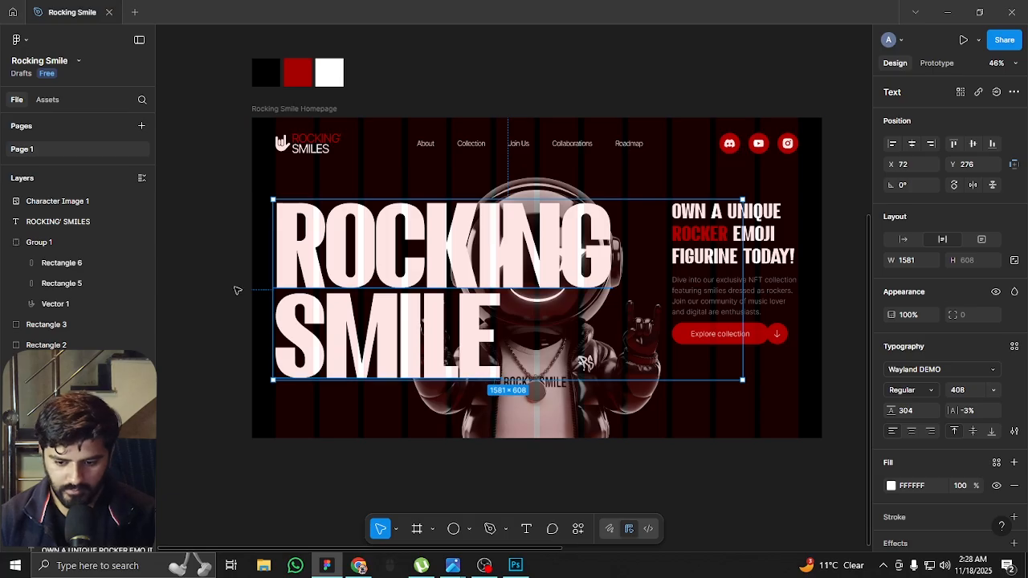
pyautogui.click(921, 411)
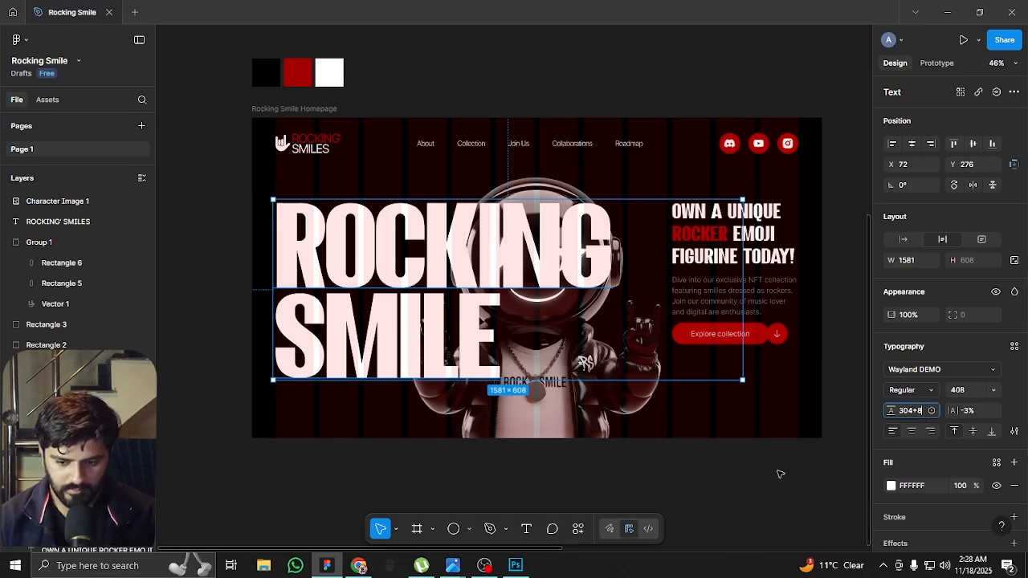
pyautogui.press('Return')
pyautogui.hotkey('ctrl', 'shift', '4')
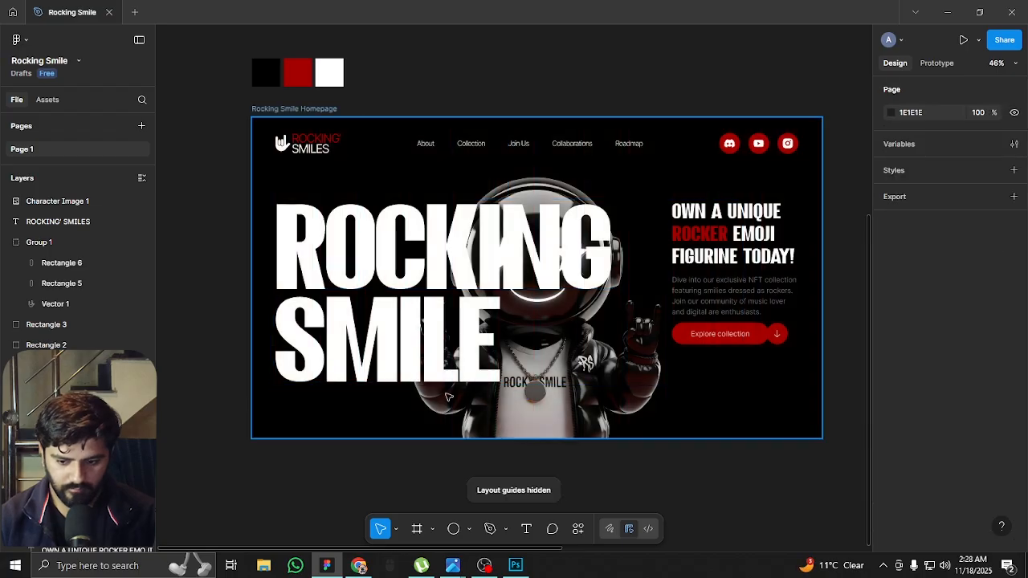
# Bring the mascot image layer to the front of the homepage frame so it overlaps the ROCKING SMILE title
pyautogui.click(568, 411)
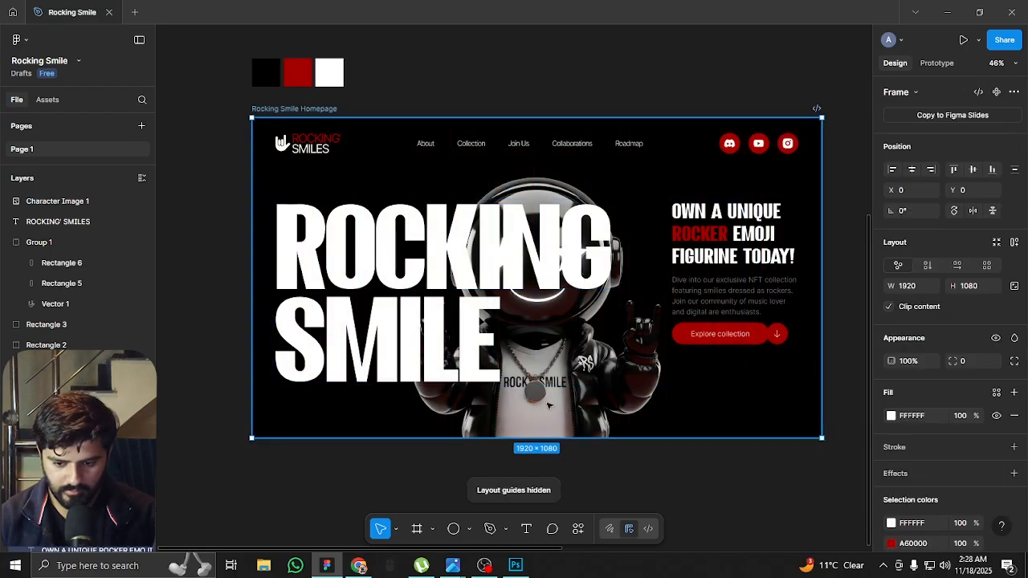
pyautogui.rightClick(595, 413)
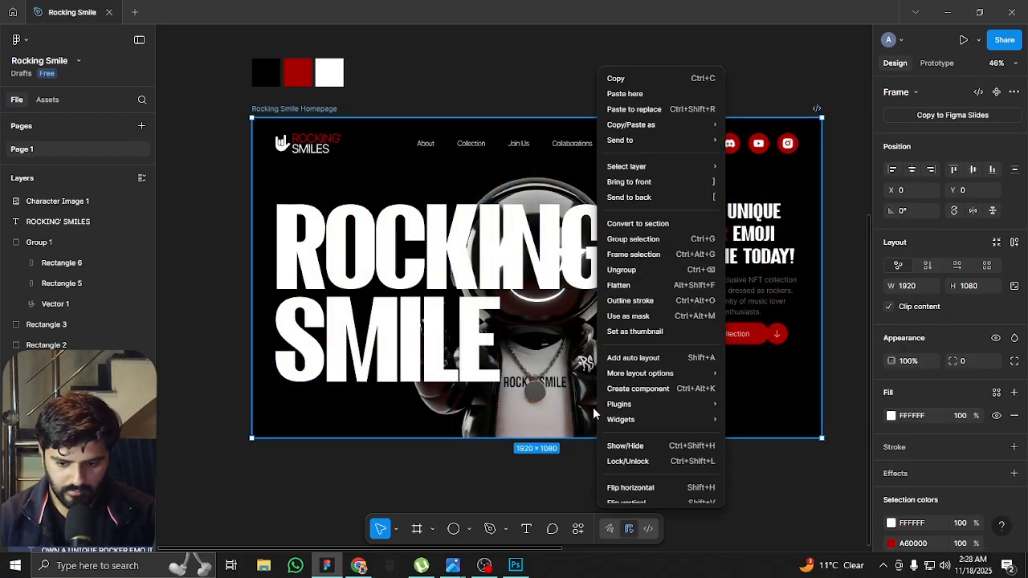
pyautogui.click(534, 405)
pyautogui.rightClick(534, 403)
pyautogui.click(496, 402)
pyautogui.scroll(-1, 88, 408)
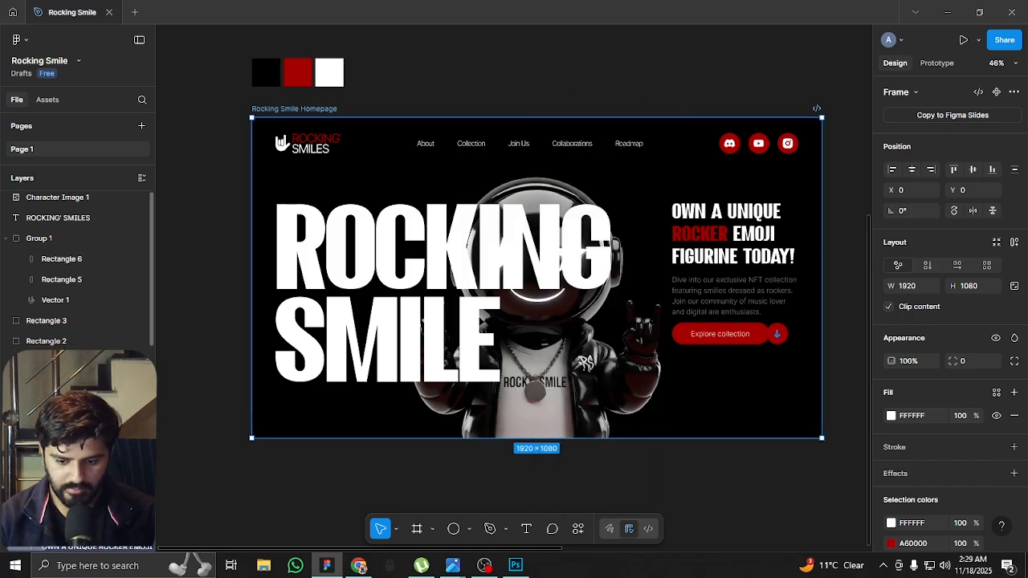
pyautogui.scroll(-3, 88, 321)
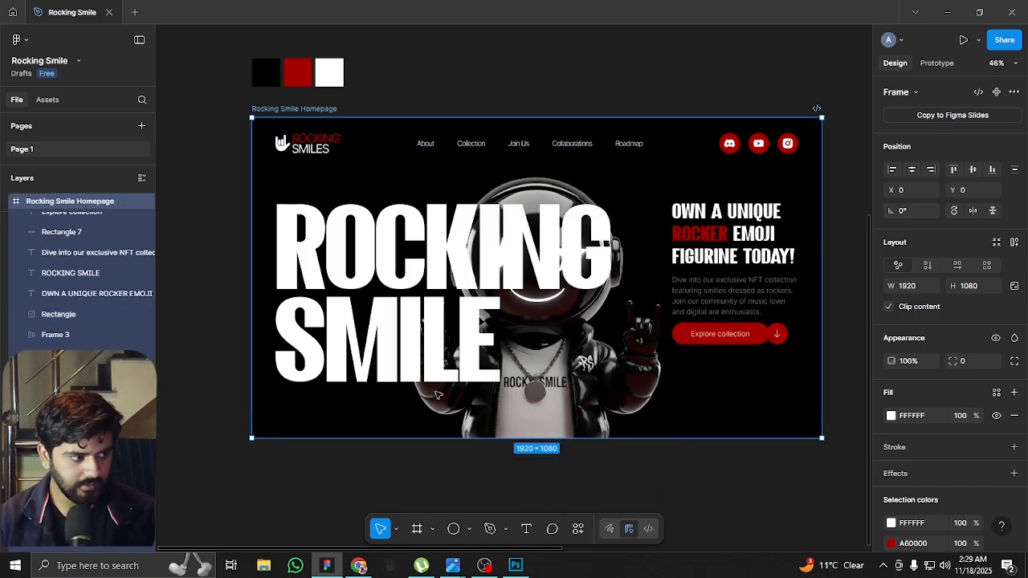
pyautogui.click(106, 317)
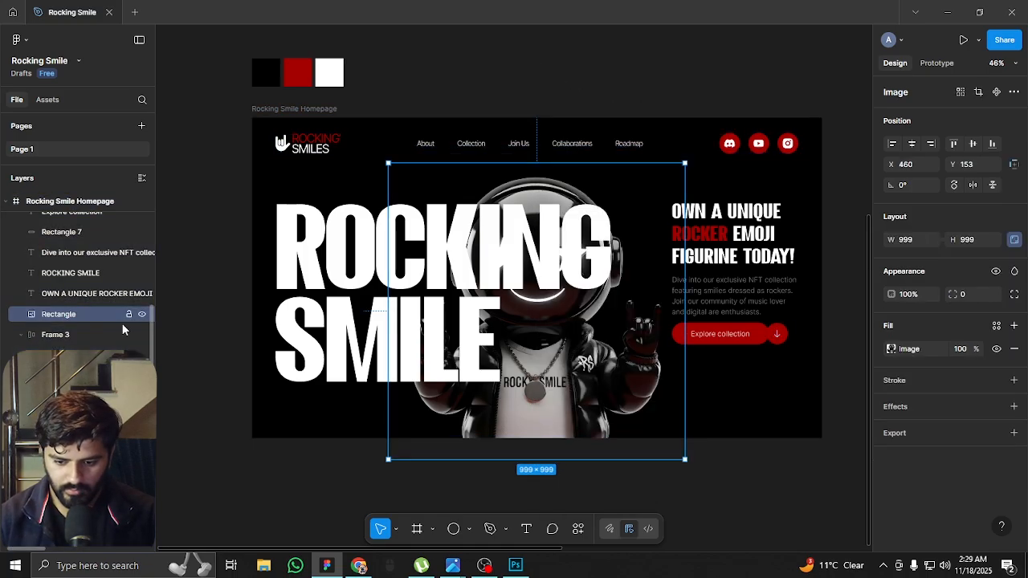
pyautogui.hotkey('ctrl', 'shift', ']')
pyautogui.click(199, 243)
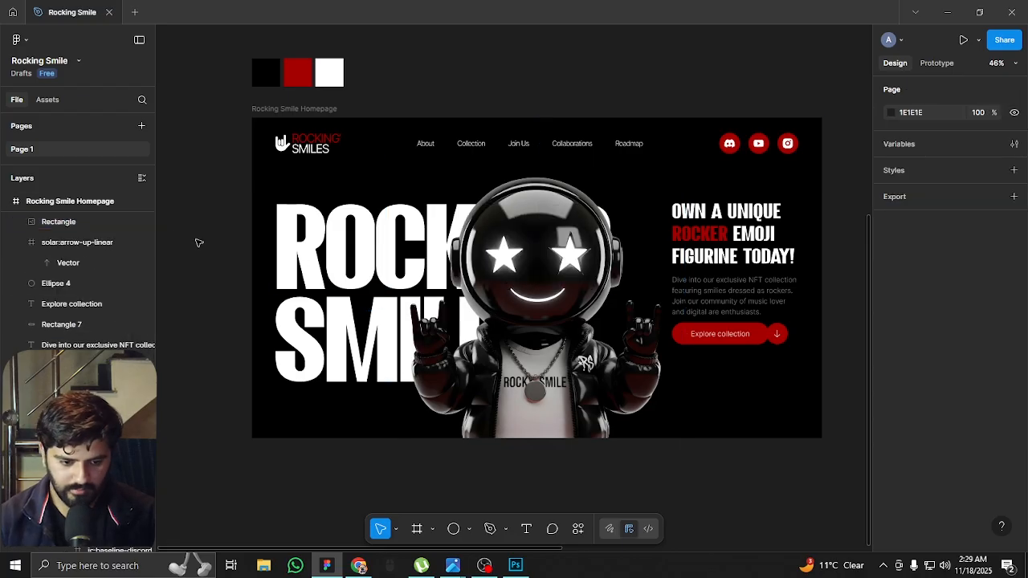
# Move the ROCKING SMILE title up to Y 226 and reduce its font size to 328
pyautogui.click(337, 274)
pyautogui.moveTo(339, 275); pyautogui.dragTo(340, 258)
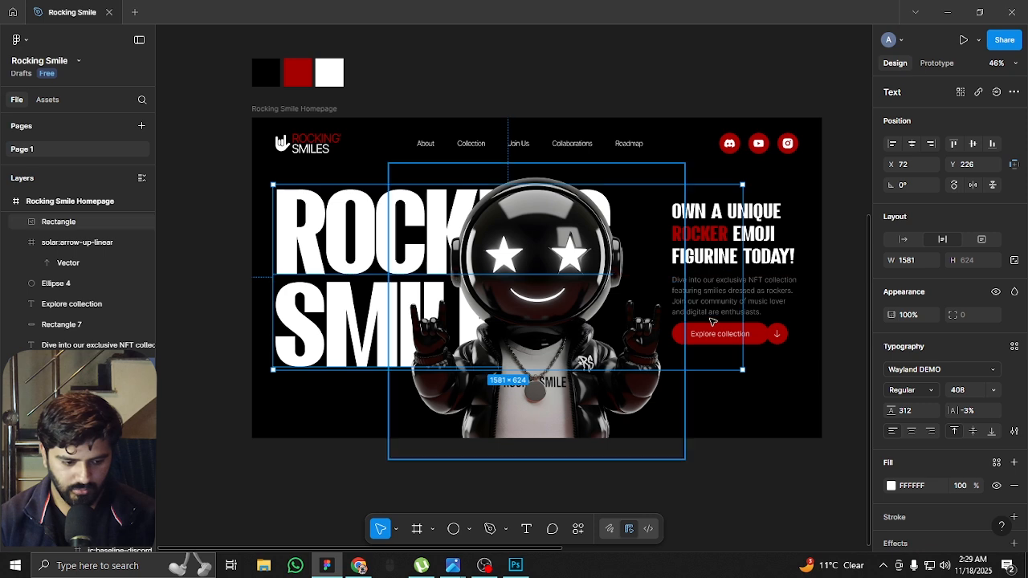
pyautogui.hotkey('shift', 'Down')
pyautogui.hotkey('shift', 'Down')
pyautogui.hotkey('shift', 'Down')
pyautogui.hotkey('shift', 'Down')
pyautogui.hotkey('shift', 'Down')
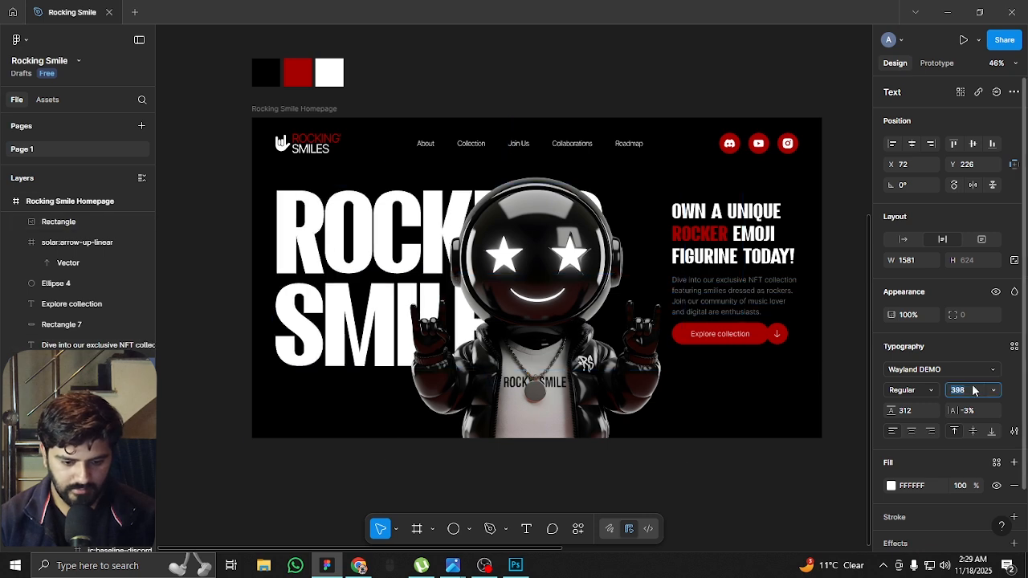
pyautogui.hotkey('shift', 'Down')
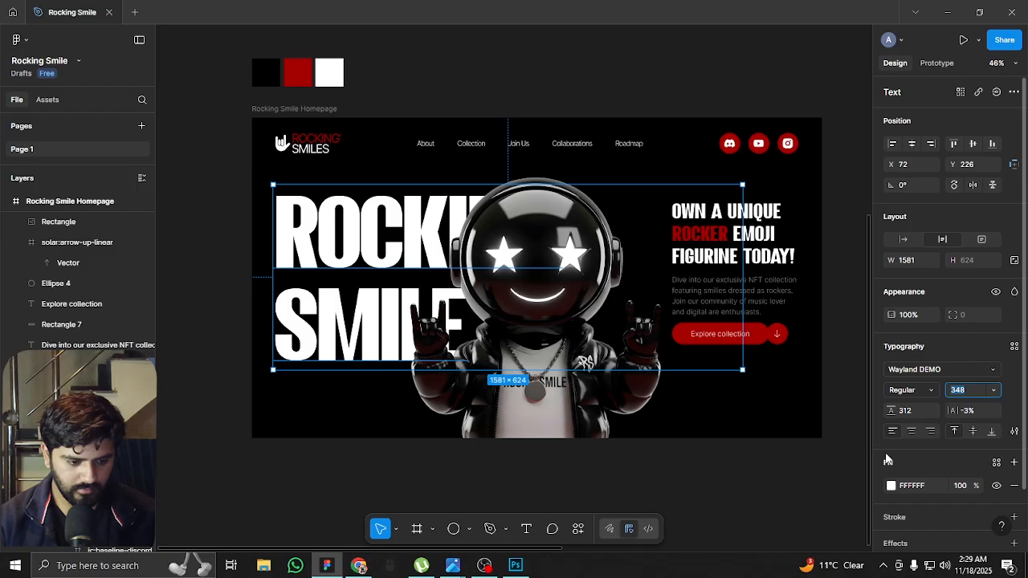
pyautogui.hotkey('shift', 'Down')
pyautogui.hotkey('shift', 'Down')
pyautogui.hotkey('shift', 'Down')
pyautogui.hotkey('shift', 'Down')
pyautogui.hotkey('shift', 'Down')
pyautogui.hotkey('shift', 'Down')
pyautogui.hotkey('shift', 'Down')
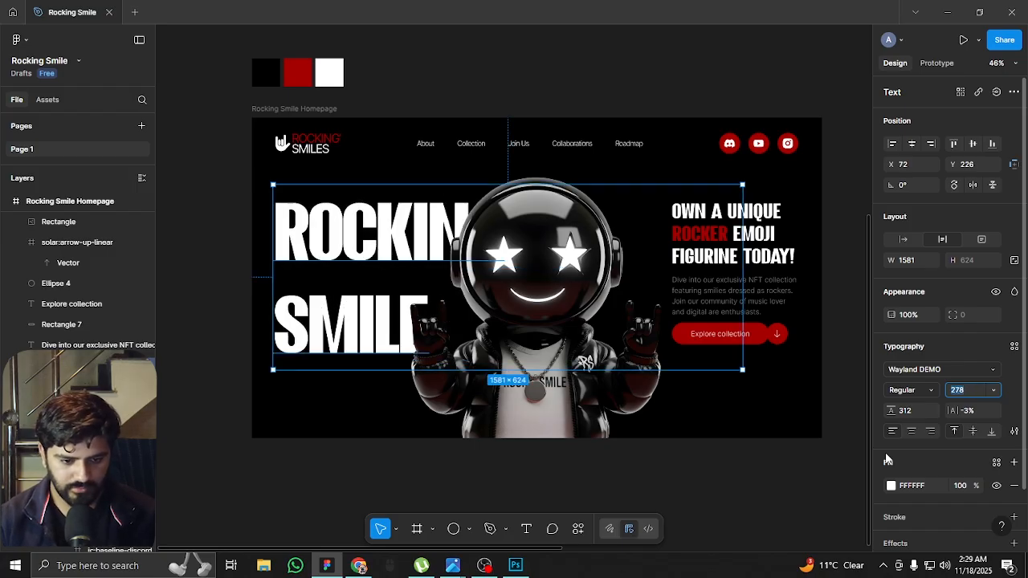
pyautogui.hotkey('shift', 'Up')
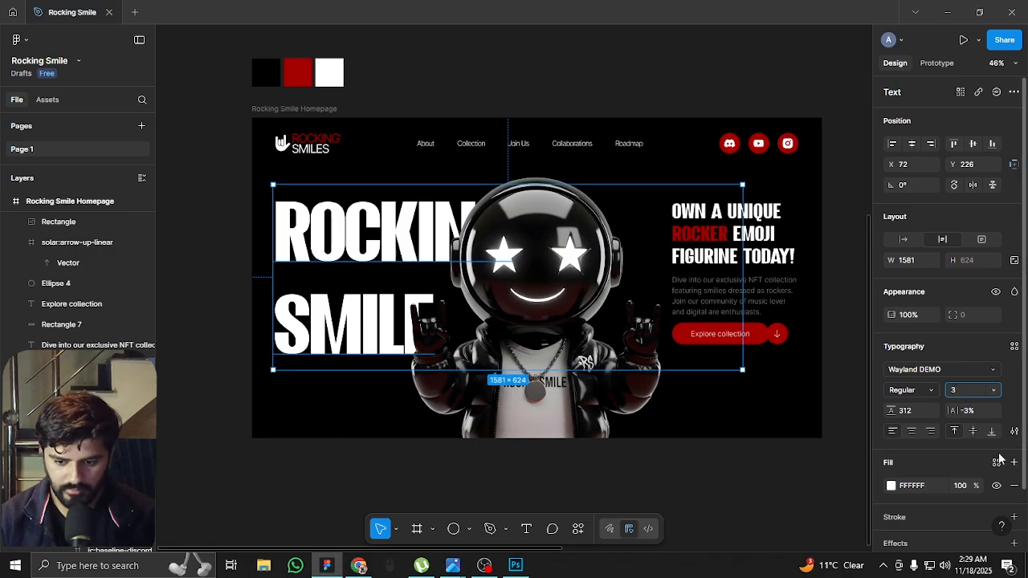
pyautogui.press('Return')
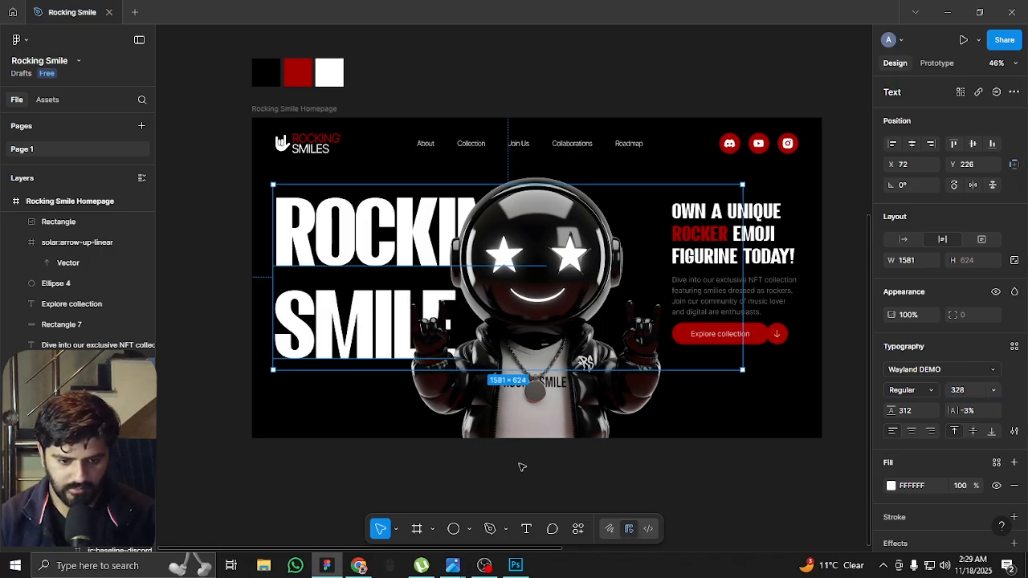
# Tighten the ROCKING SMILE title's line height to 262 and shift the title slightly lower in the hero
pyautogui.hotkey('shift', 'Down')
pyautogui.hotkey('shift', 'Down')
pyautogui.hotkey('shift', 'Down')
pyautogui.hotkey('shift', 'Down')
pyautogui.hotkey('shift', 'Down')
pyautogui.hotkey('shift', 'Down')
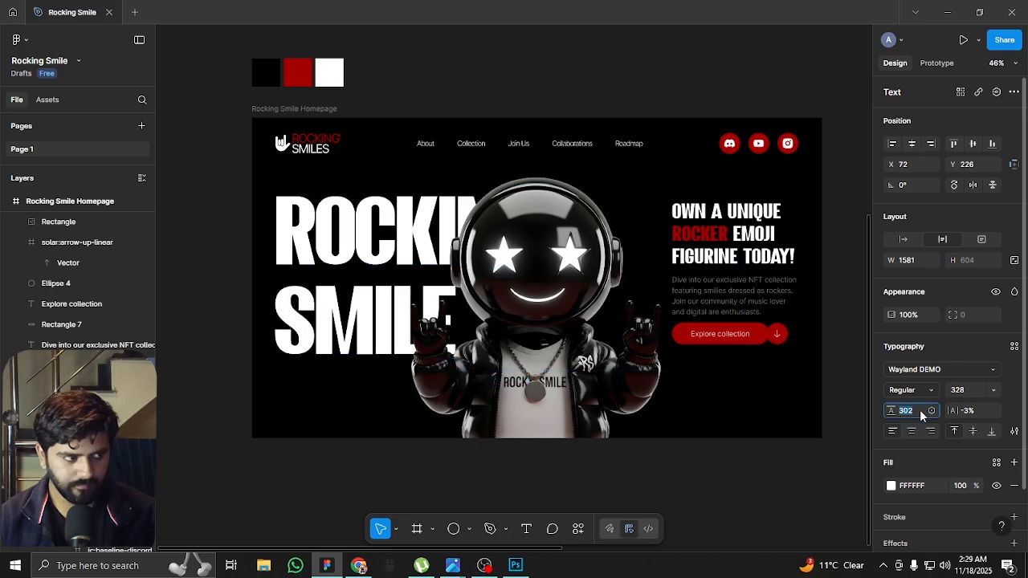
pyautogui.hotkey('shift', 'Up')
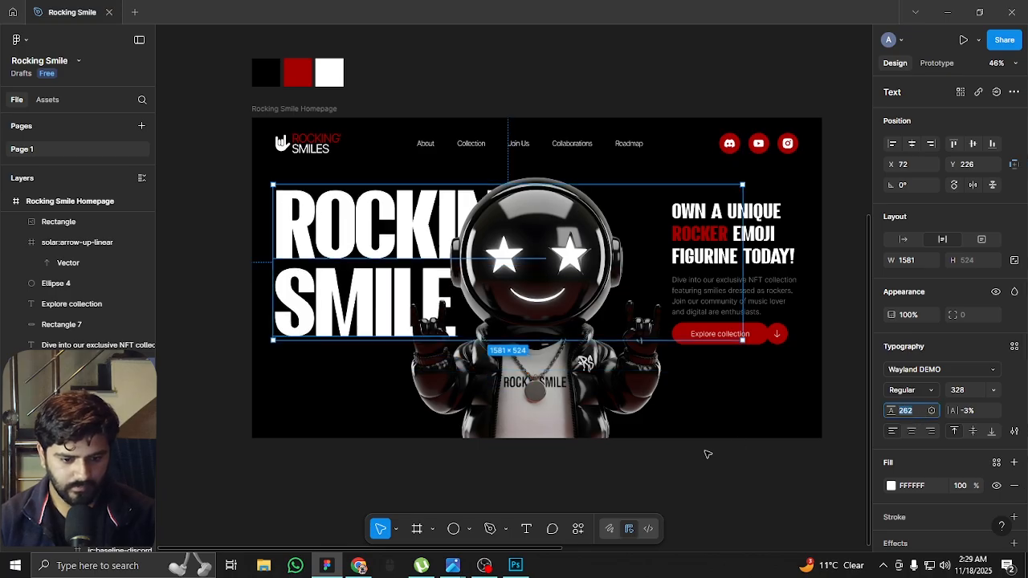
pyautogui.moveTo(373, 257); pyautogui.dragTo(373, 272)
pyautogui.click(199, 272)
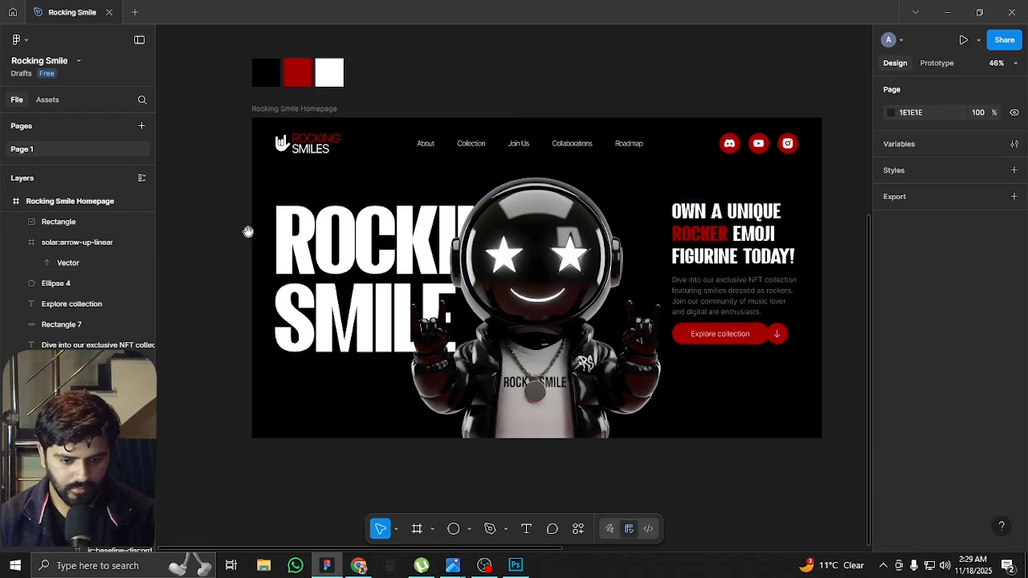
# Adjust the ROCKING SMILE title's vertical position to Y 291, keeping it at X 72
pyautogui.scroll(2, 257, 273)
pyautogui.keyDown('ctrl'); pyautogui.scroll(-1, 309, 303); pyautogui.keyUp('ctrl')
pyautogui.keyDown('ctrl'); pyautogui.scroll(2, 385, 329); pyautogui.keyUp('ctrl')
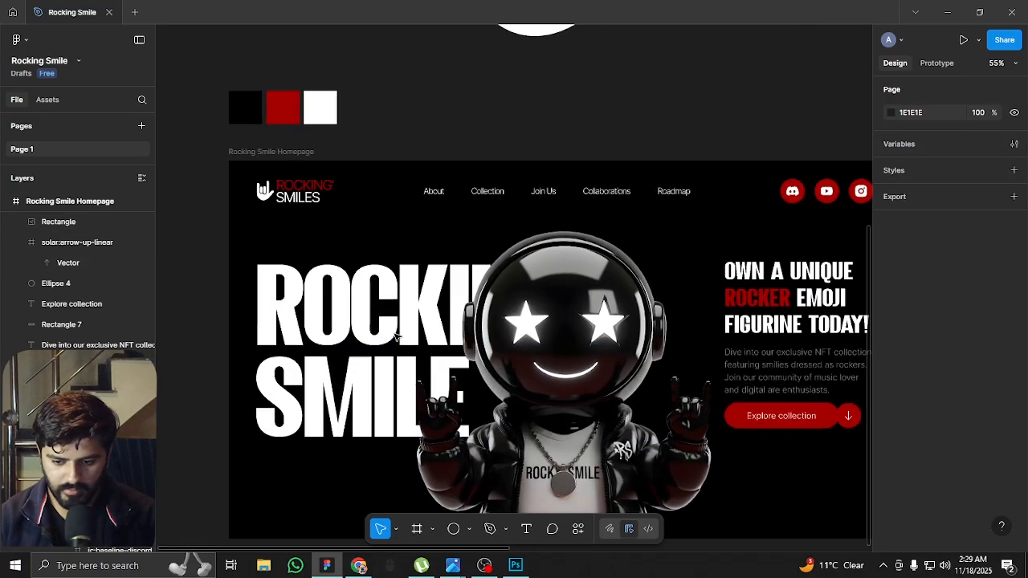
pyautogui.moveTo(344, 329); pyautogui.dragTo(348, 298)
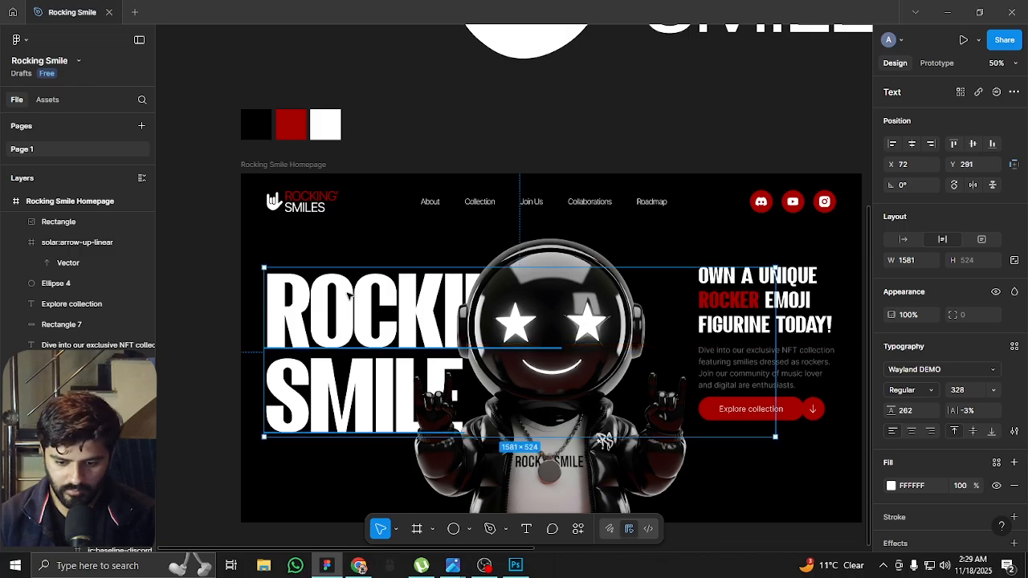
# Move the ROCKING SMILE title up to Y 205 and scale the mascot image down to about 943 × 943
pyautogui.keyDown('ctrl'); pyautogui.scroll(-3, 359, 294); pyautogui.keyUp('ctrl')
pyautogui.moveTo(343, 316); pyautogui.dragTo(345, 300)
pyautogui.click(470, 354)
pyautogui.keyDown('ctrl'); pyautogui.scroll(3, 492, 389); pyautogui.keyUp('ctrl')
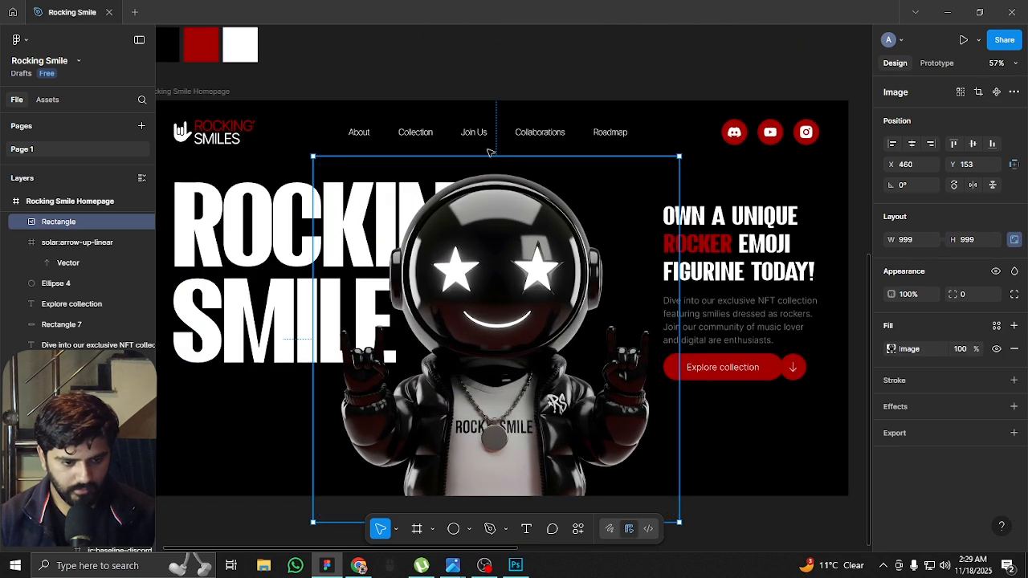
pyautogui.moveTo(497, 161); pyautogui.dragTo(497, 170)
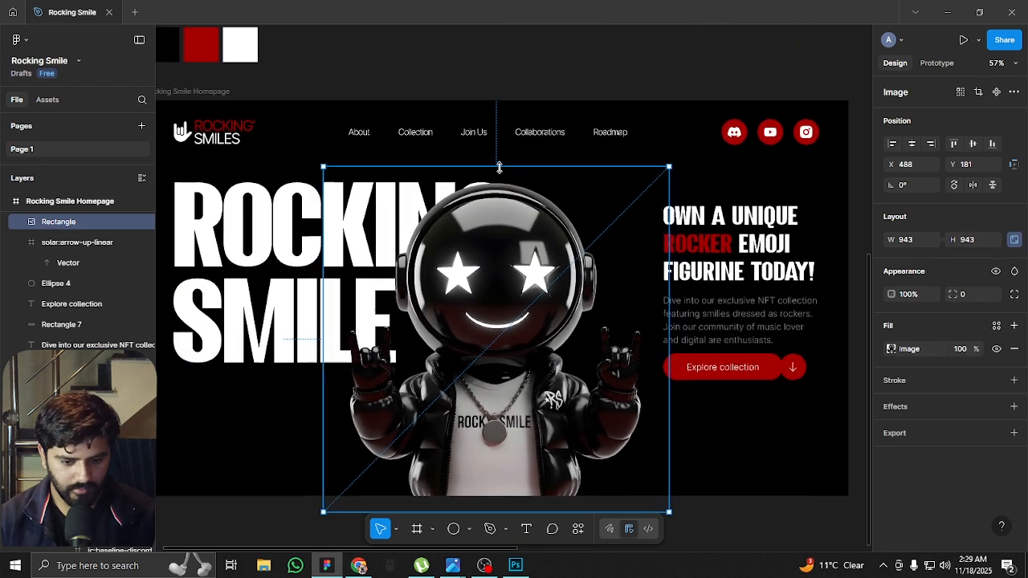
pyautogui.moveTo(496, 238); pyautogui.dragTo(492, 238)
# With the layout guides shown temporarily, set the ROCKING SMILE title's font size to 308 and its line height to 240
pyautogui.click(272, 254)
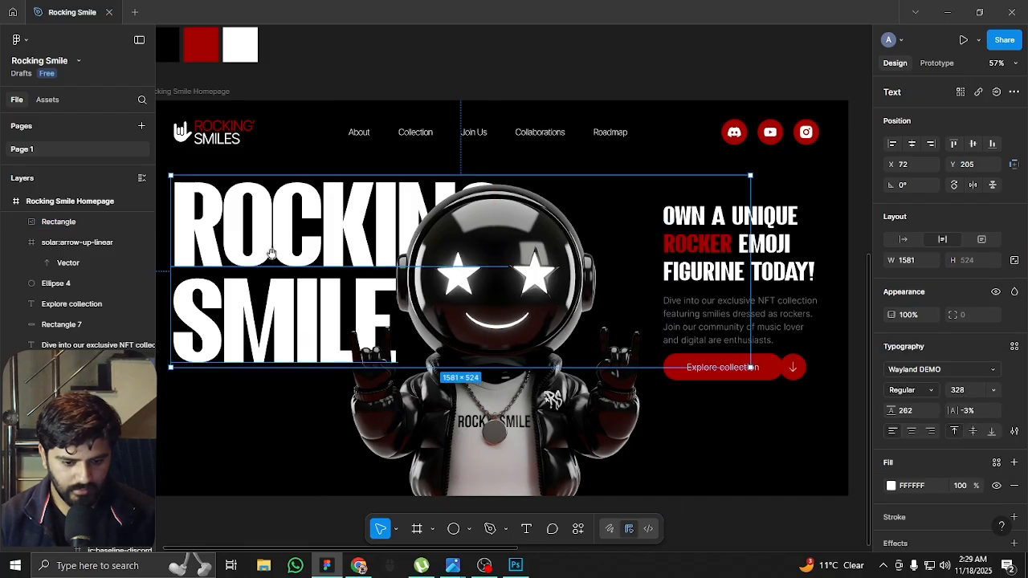
pyautogui.hscroll(-3, 271, 254)
pyautogui.hotkey('ctrl', 'shift', '4')
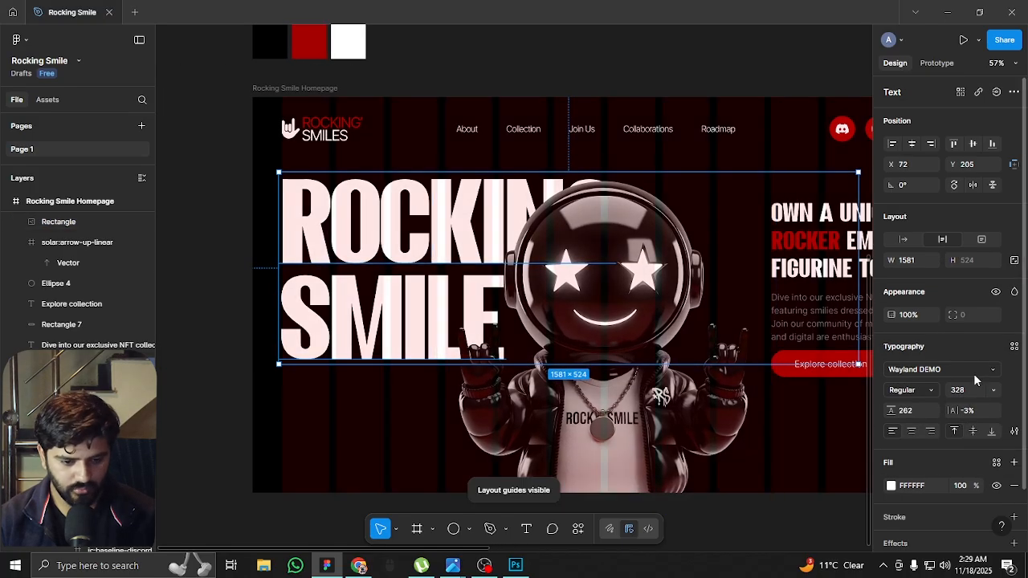
pyautogui.hotkey('shift', 'Down')
pyautogui.hotkey('shift', 'Down')
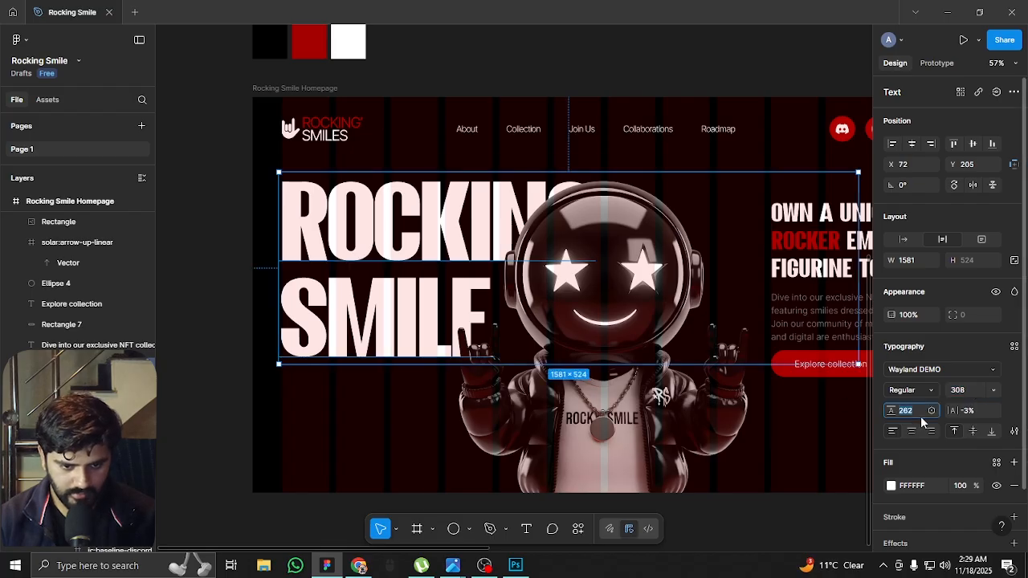
pyautogui.hotkey('shift', 'Down')
pyautogui.hotkey('shift', 'Down')
pyautogui.hotkey('shift', 'Down')
pyautogui.hotkey('shift', 'Up')
pyautogui.press('Down')
pyautogui.press('Down')
pyautogui.press('Return')
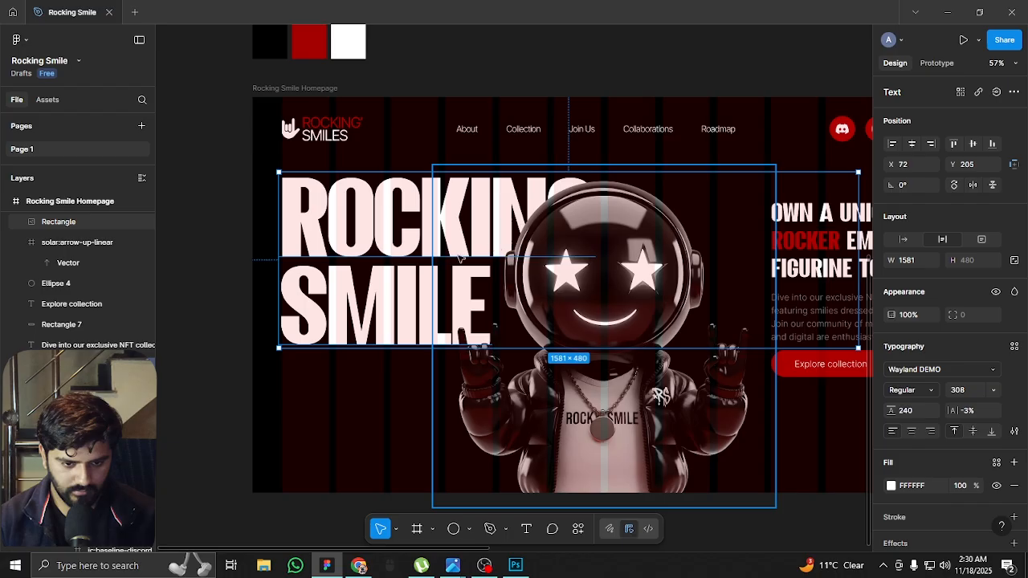
pyautogui.hotkey('ctrl', 'shift', '4')
# Move the ROCKING SMILE title down in the hero to Y 248, keeping it at X 72
pyautogui.moveTo(353, 219); pyautogui.dragTo(353, 249)
pyautogui.press('Escape')
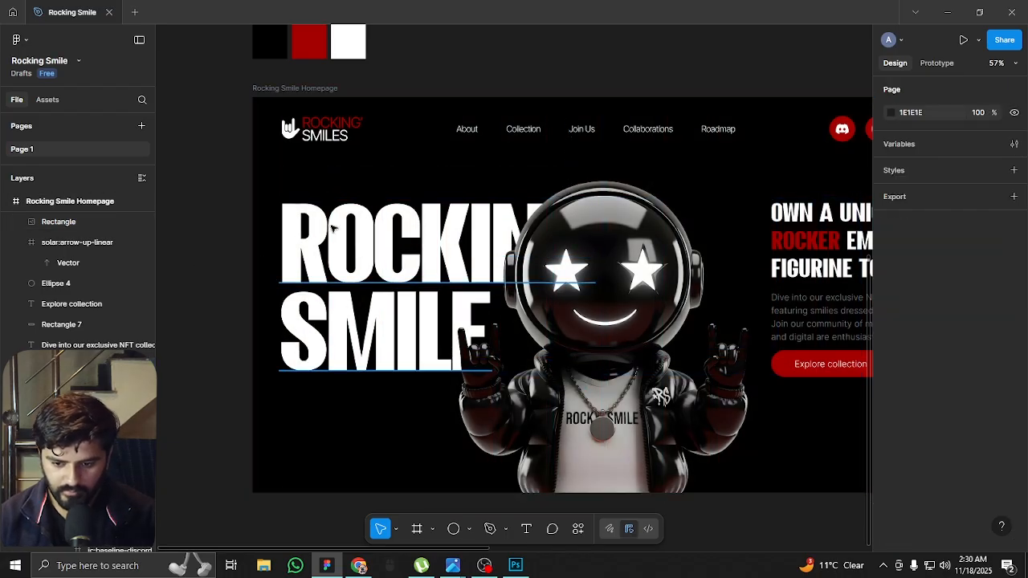
pyautogui.scroll(-1, 330, 229)
pyautogui.moveTo(374, 268); pyautogui.dragTo(375, 260)
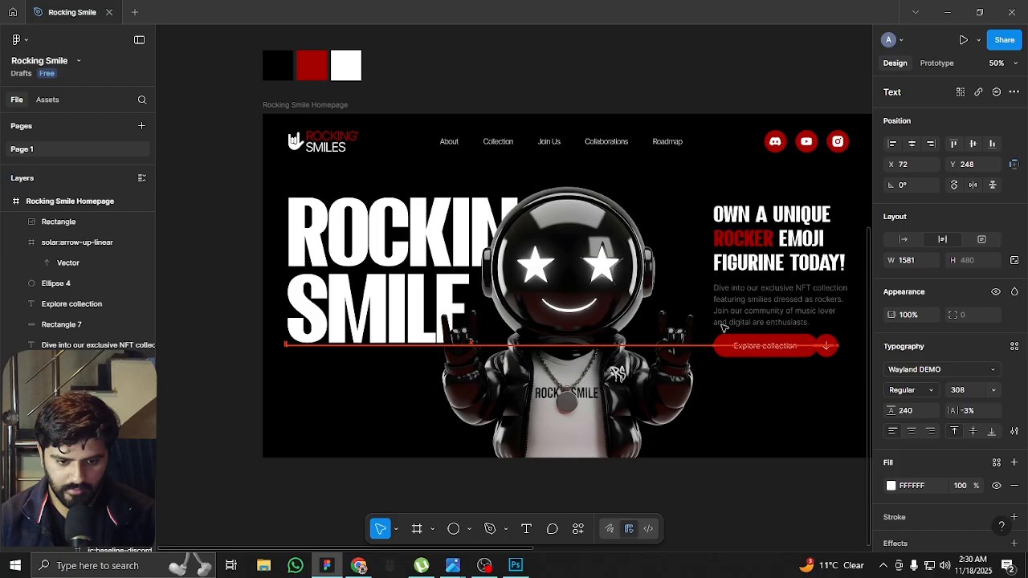
# Increase the ROCKING SMILE title's font size to 338 and its line height to 260
pyautogui.click(960, 390)
pyautogui.hotkey('shift', 'Up')
pyautogui.hotkey('shift', 'Up')
pyautogui.hotkey('shift', 'Up')
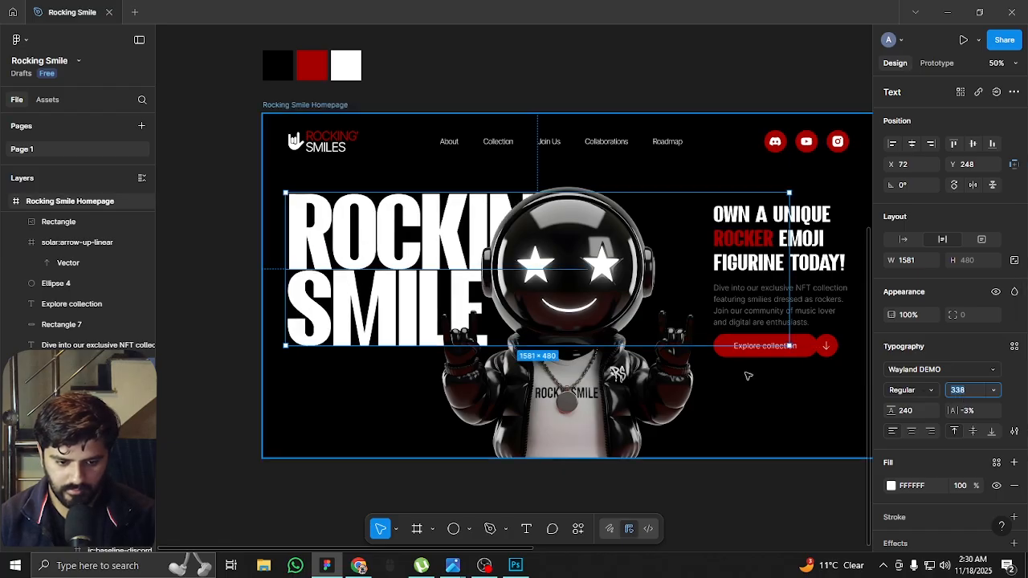
pyautogui.click(903, 411)
pyautogui.hotkey('shift', 'Up')
pyautogui.hotkey('shift', 'Up')
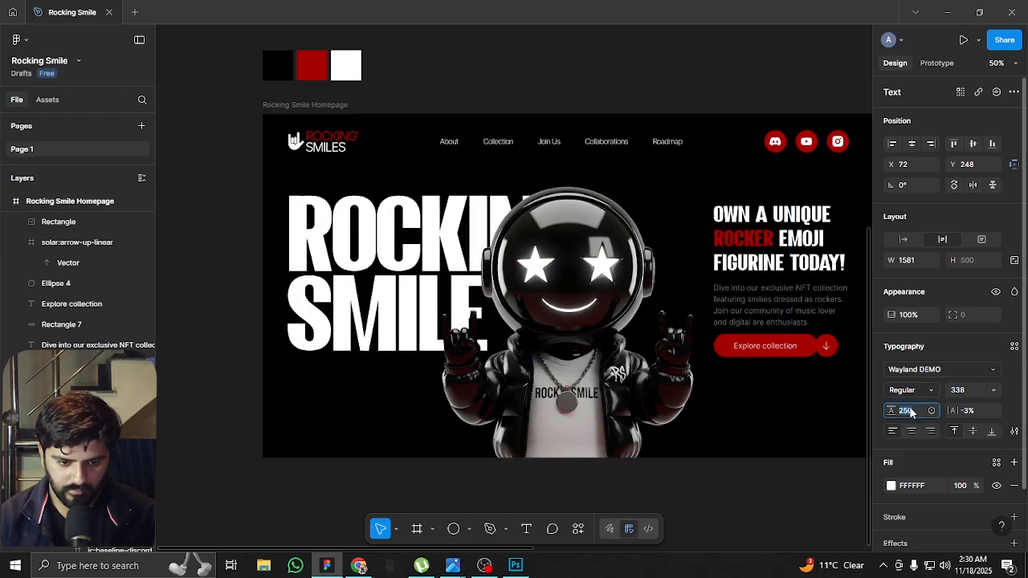
pyautogui.click(175, 294)
# Duplicate the ROCKING SMILE title in place and replace the copy's text with "nfts"
pyautogui.scroll(-3, 342, 269)
pyautogui.scroll(-2, 458, 407)
pyautogui.scroll(4, 431, 259)
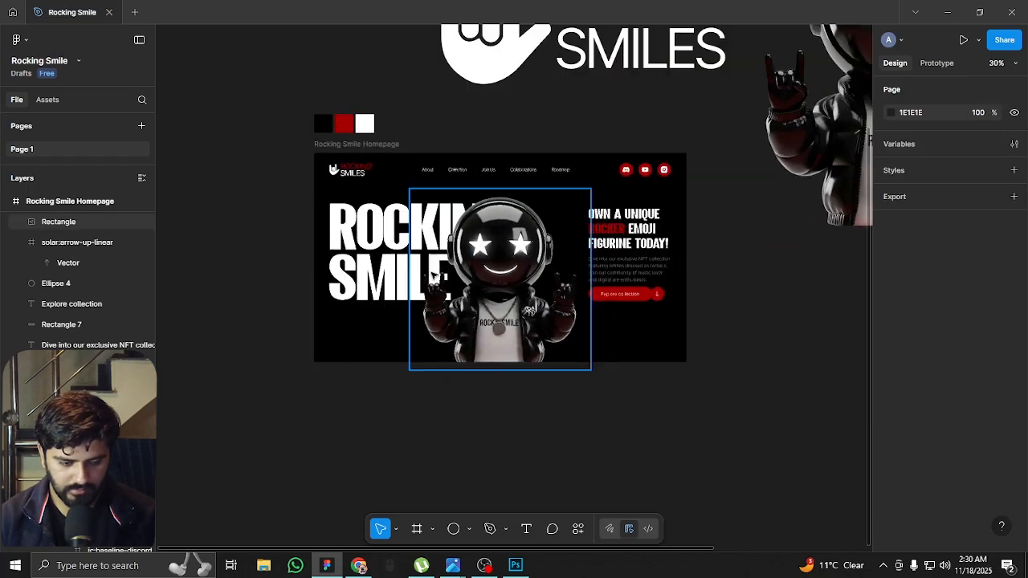
pyautogui.scroll(2, 431, 259)
pyautogui.click(353, 201)
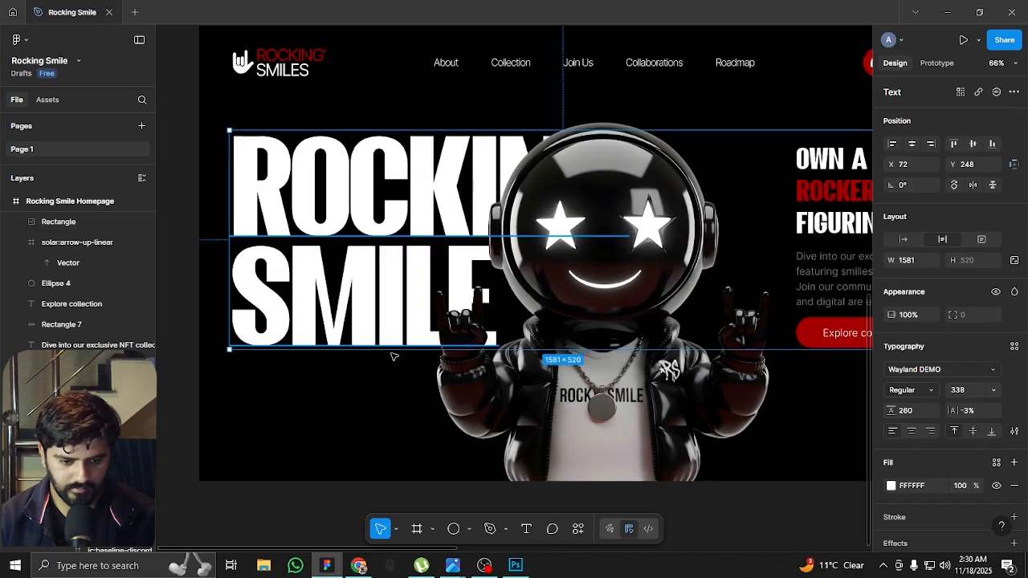
pyautogui.click(193, 291)
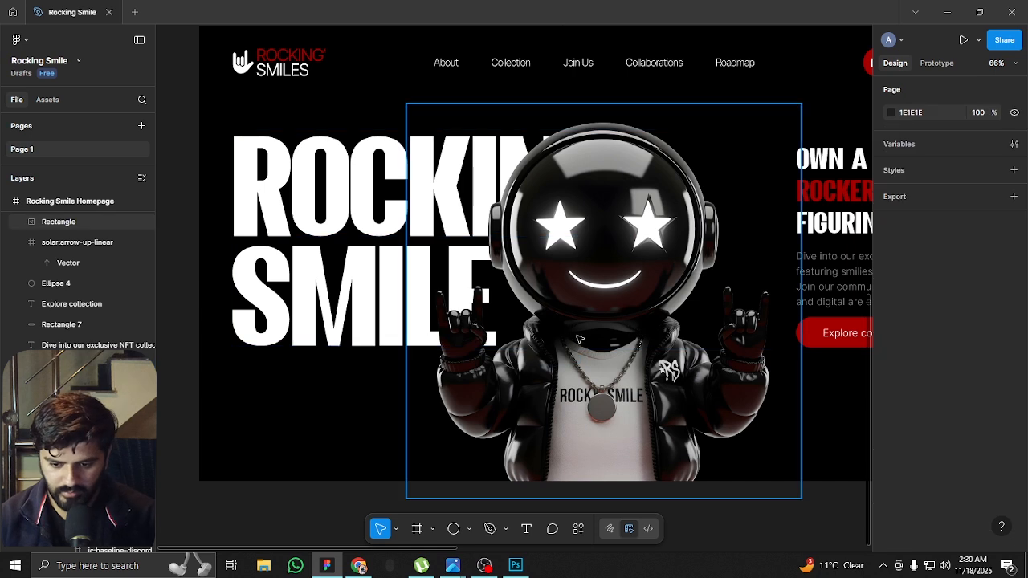
pyautogui.click(336, 299)
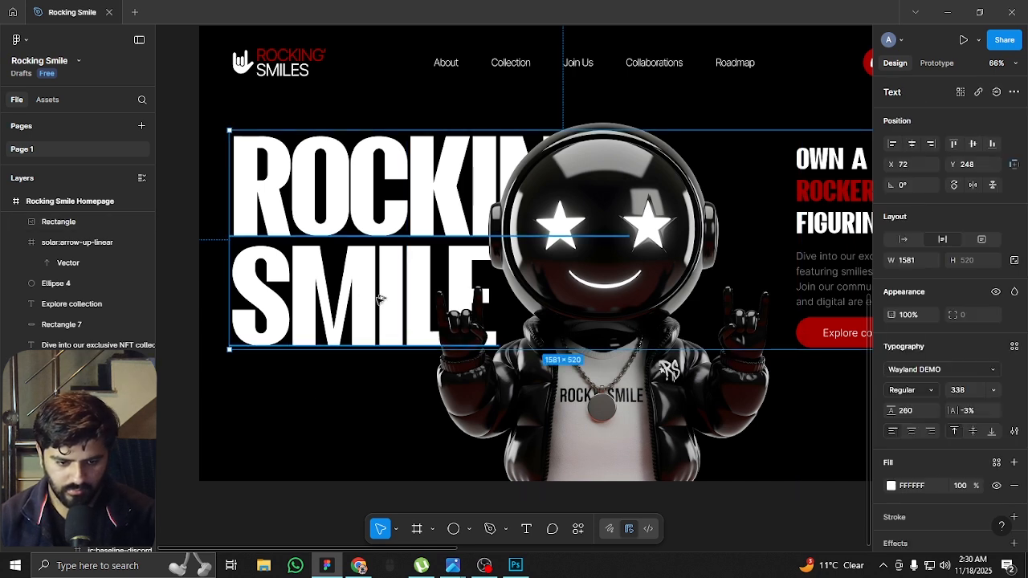
pyautogui.doubleClick(379, 299)
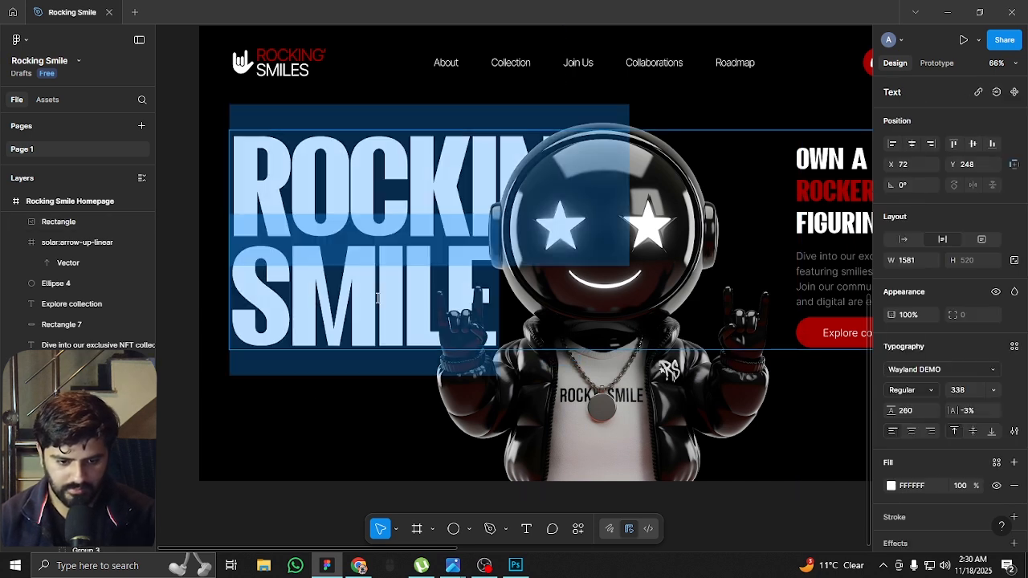
pyautogui.write('nfts')
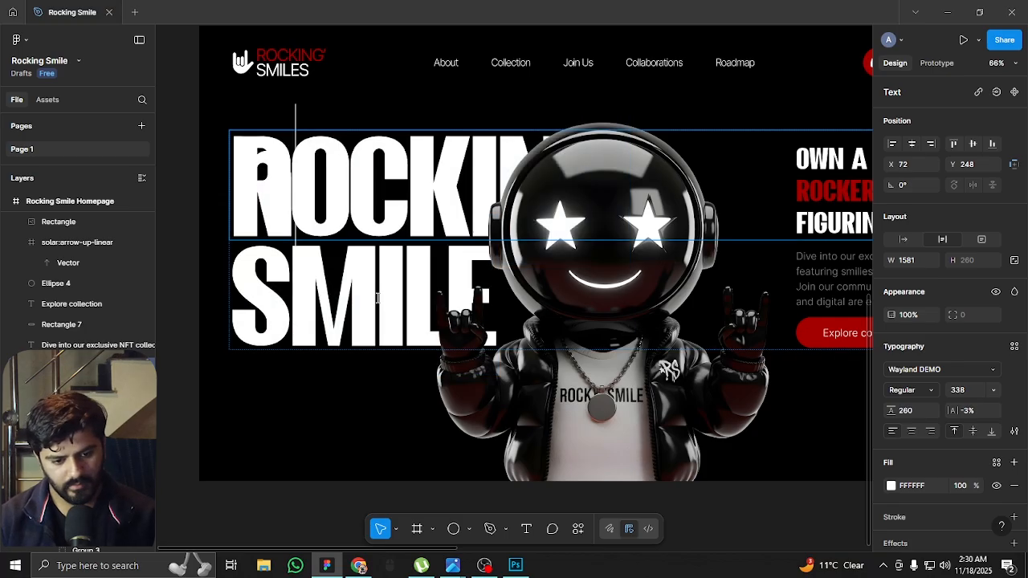
# Recolor the nfts text with the page's dark red, A60000
pyautogui.hotkey('ctrl', 'a')
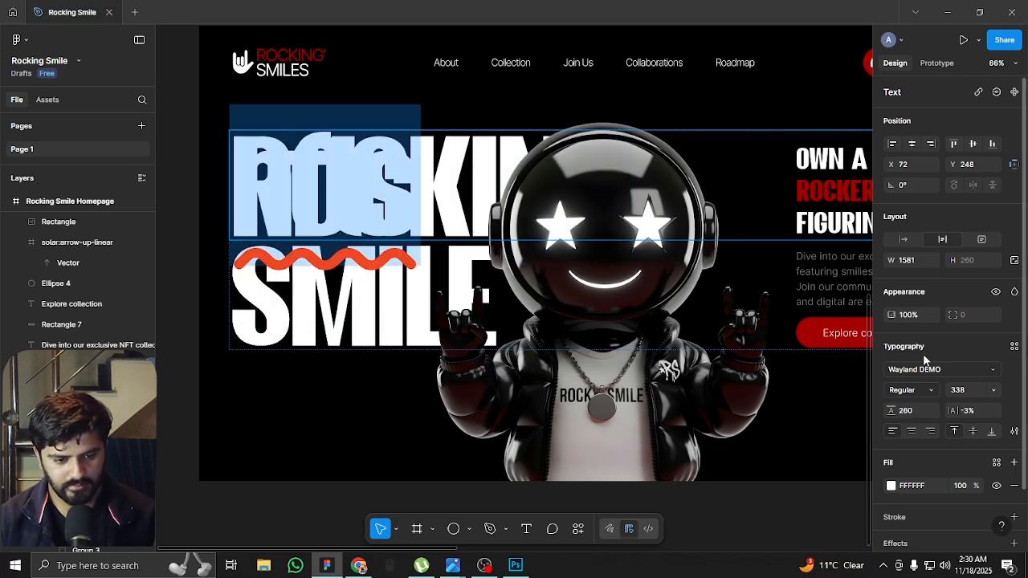
pyautogui.click(891, 487)
pyautogui.click(841, 369)
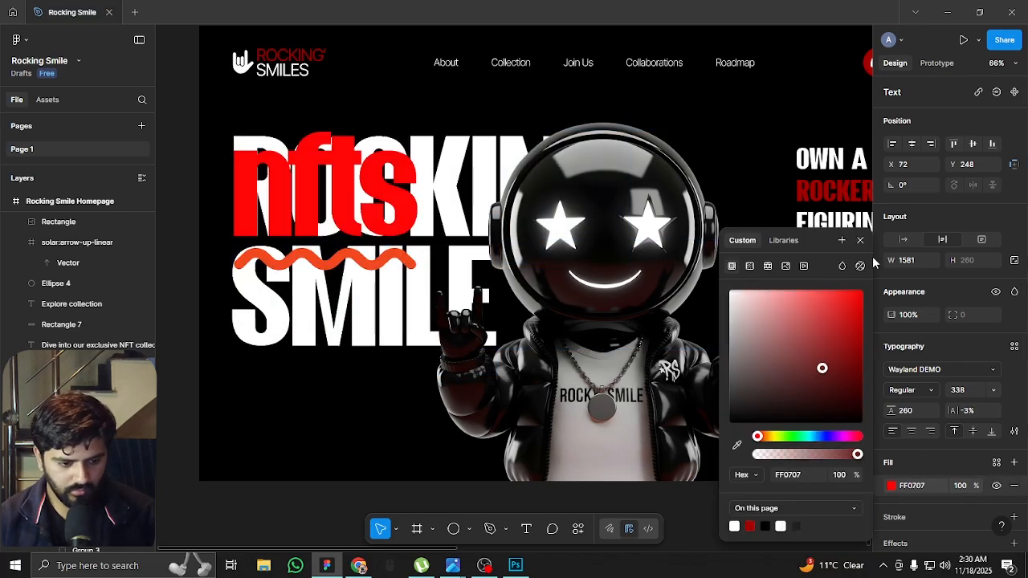
pyautogui.click(749, 526)
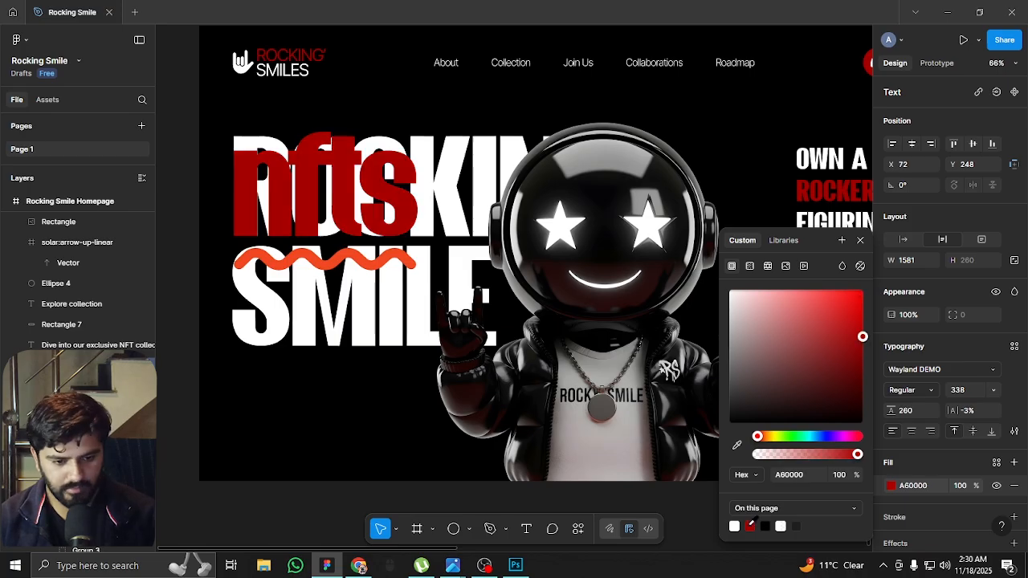
pyautogui.click(859, 242)
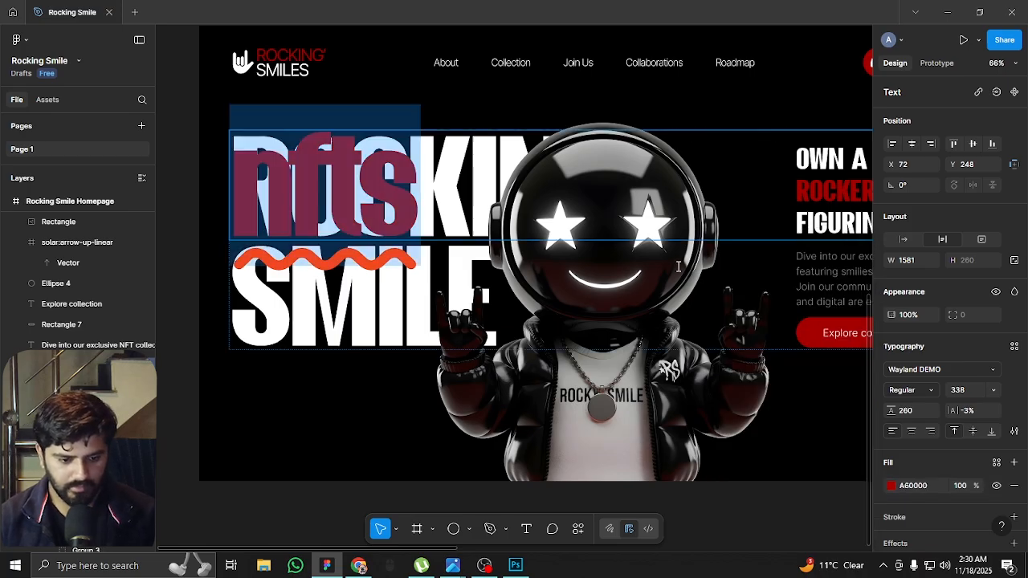
# Set the nfts text box to auto width and change its font to Hurricane
pyautogui.click(906, 239)
pyautogui.click(944, 369)
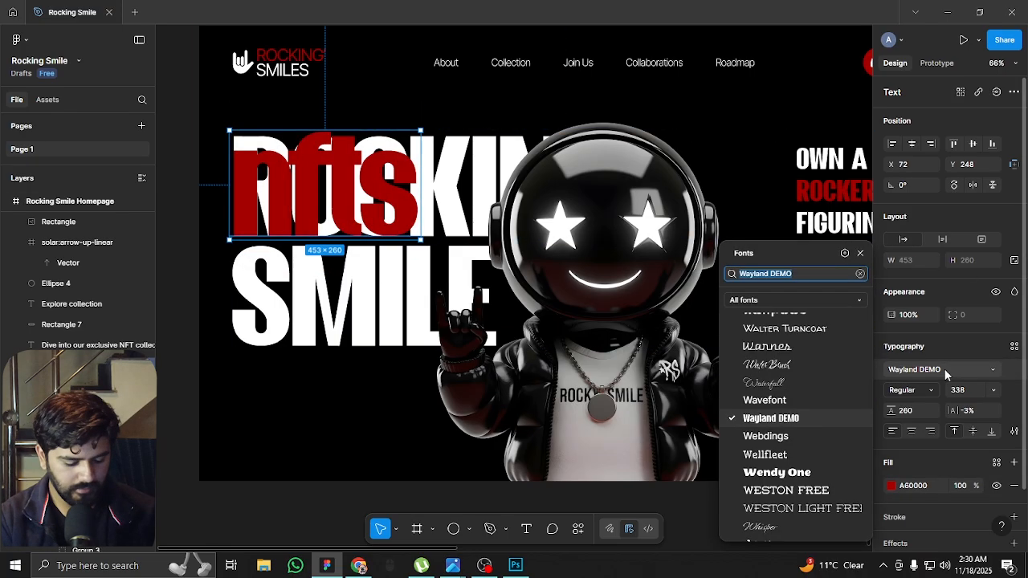
pyautogui.write('Hur')
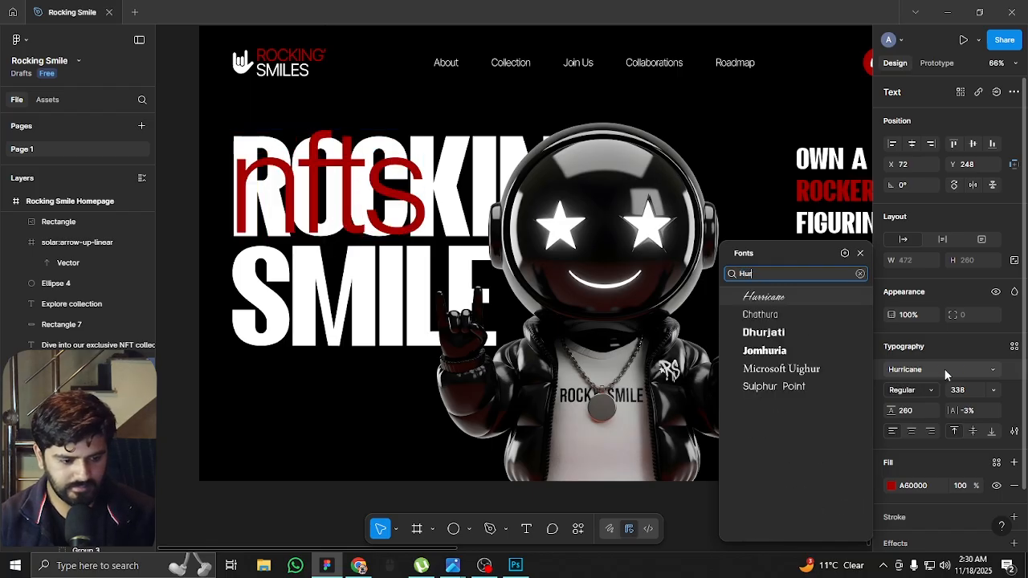
pyautogui.press('Return')
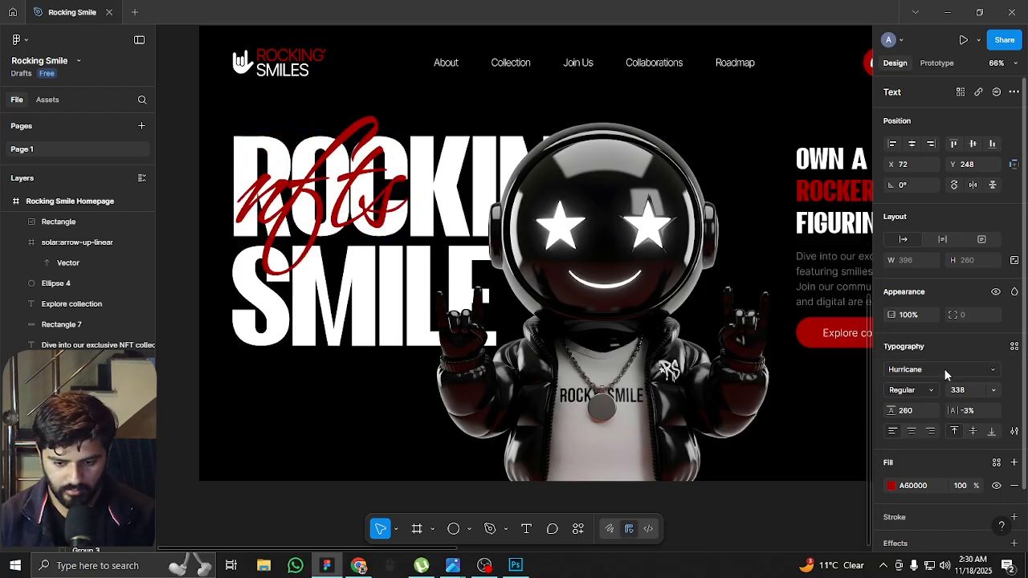
# Move the nfts text over the title to X 228, Y 349 and enlarge its font size to 408
pyautogui.moveTo(320, 150); pyautogui.dragTo(446, 231)
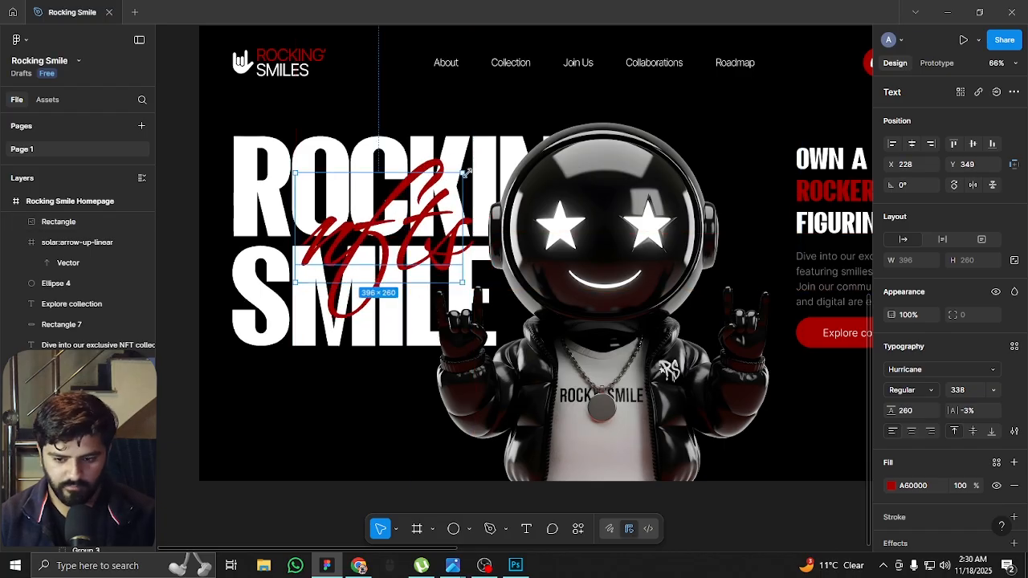
pyautogui.click(964, 390)
pyautogui.hotkey('shift', 'Up')
pyautogui.hotkey('shift', 'Up')
pyautogui.hotkey('shift', 'Up')
pyautogui.hotkey('shift', 'Up')
pyautogui.hotkey('shift', 'Up')
pyautogui.hotkey('shift', 'Up')
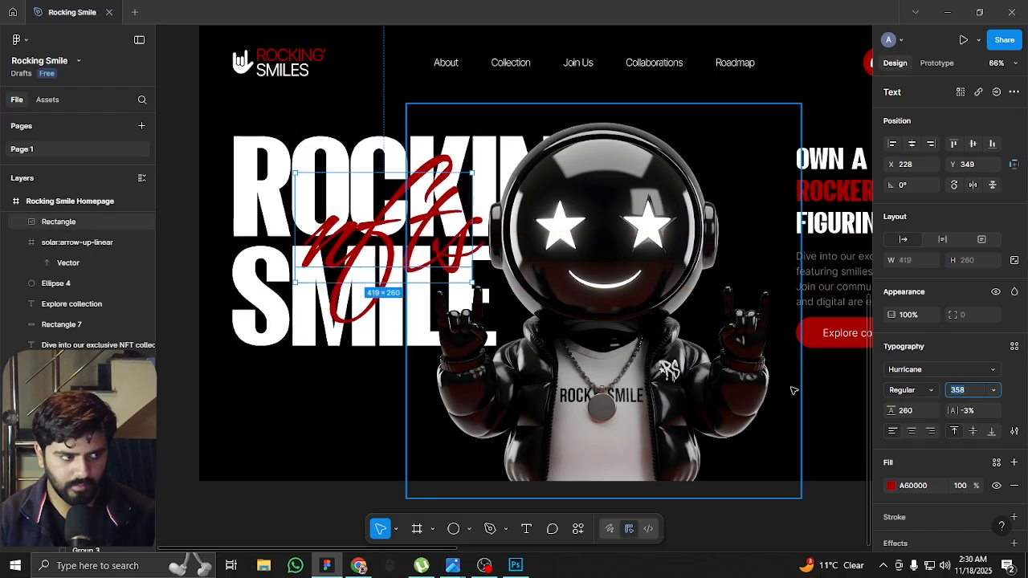
pyautogui.hotkey('shift', 'Up')
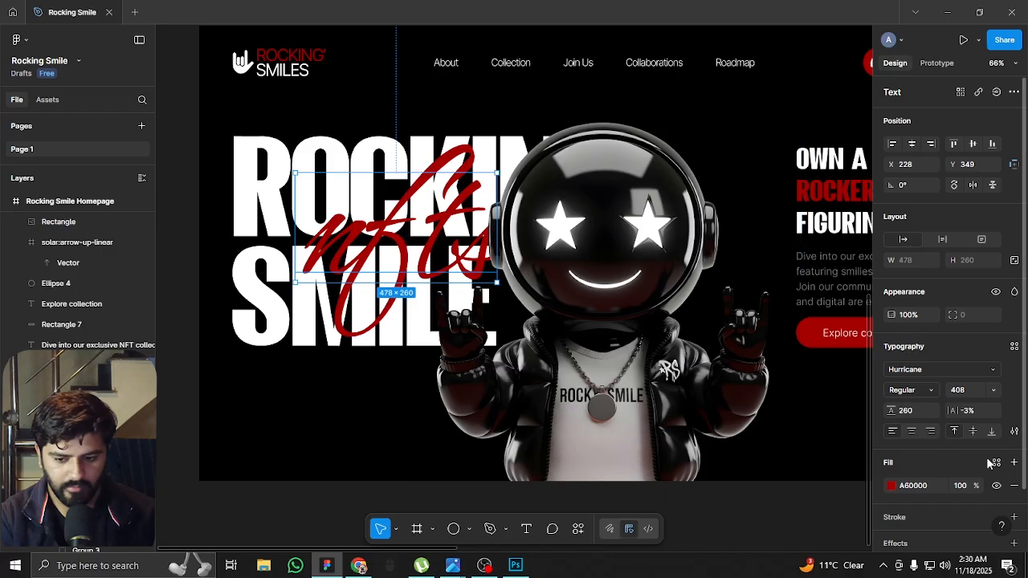
# Add a black outside stroke (000000) with a weight of 6 to the nfts text
pyautogui.scroll(-1, 954, 441)
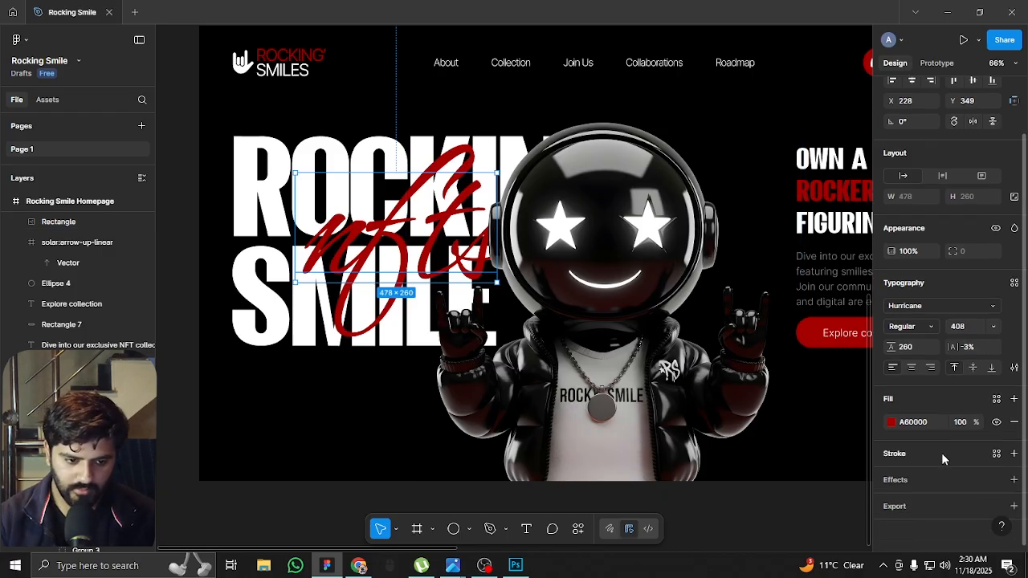
pyautogui.click(941, 452)
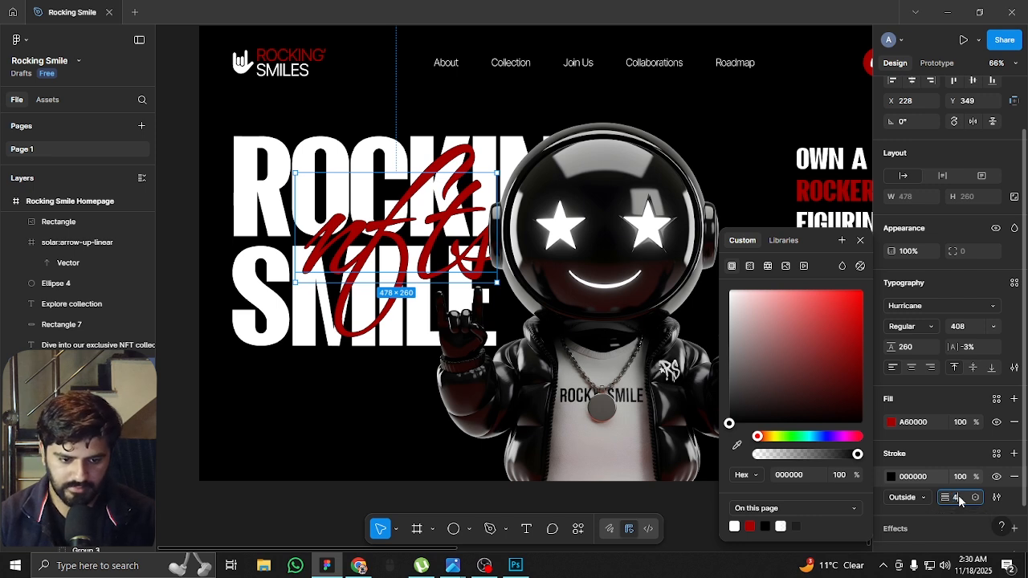
pyautogui.press('Return')
pyautogui.press('Return')
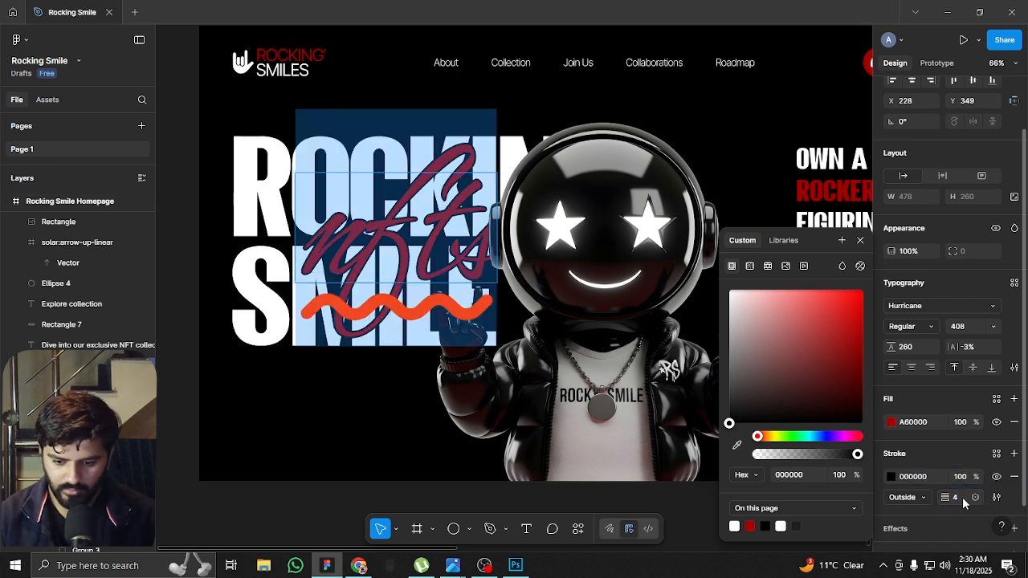
pyautogui.write('6')
pyautogui.press('Return')
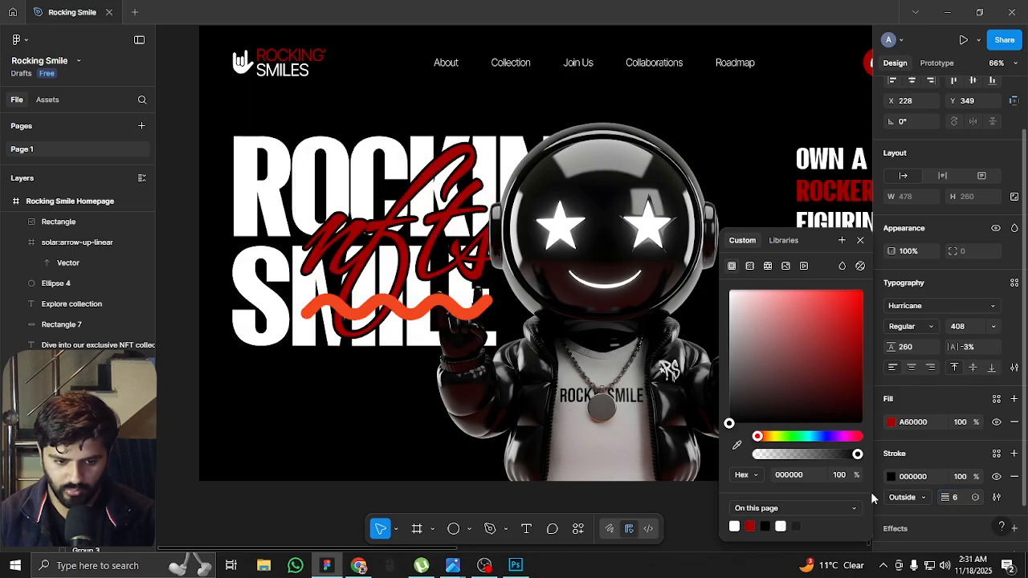
pyautogui.click(254, 404)
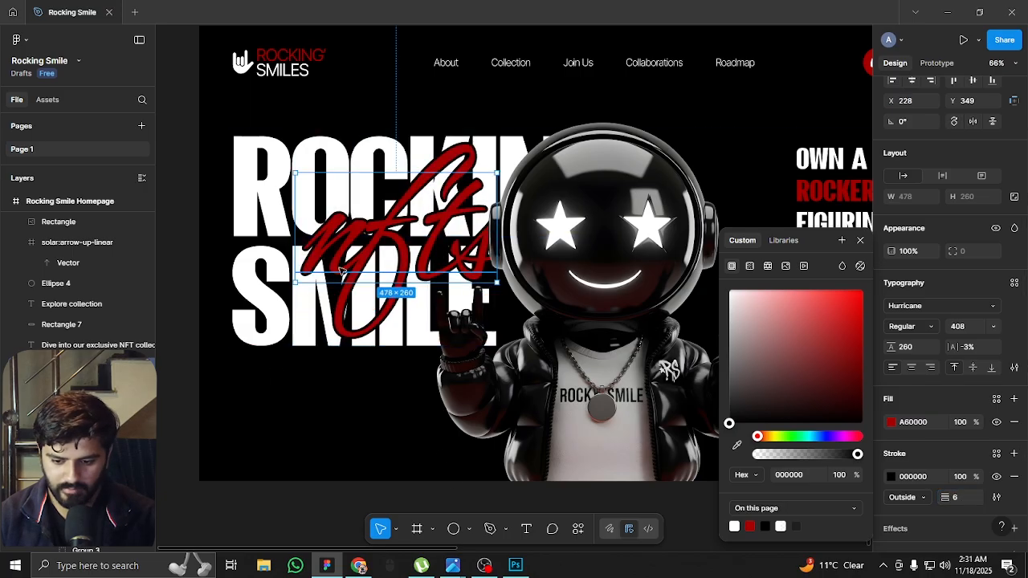
# Rotate the nfts text to about 14.15° and position it over the title at X 134, Y 288
pyautogui.moveTo(502, 163); pyautogui.dragTo(484, 141)
pyautogui.moveTo(445, 189); pyautogui.dragTo(431, 187)
pyautogui.moveTo(355, 239)
pyautogui.mouseDown()
pyautogui.moveTo(364, 235)
pyautogui.moveTo(346, 235)
pyautogui.mouseUp()
# Reduce the nfts text's font size to 324 and move it over the title to X 188, Y 318
pyautogui.click(974, 329)
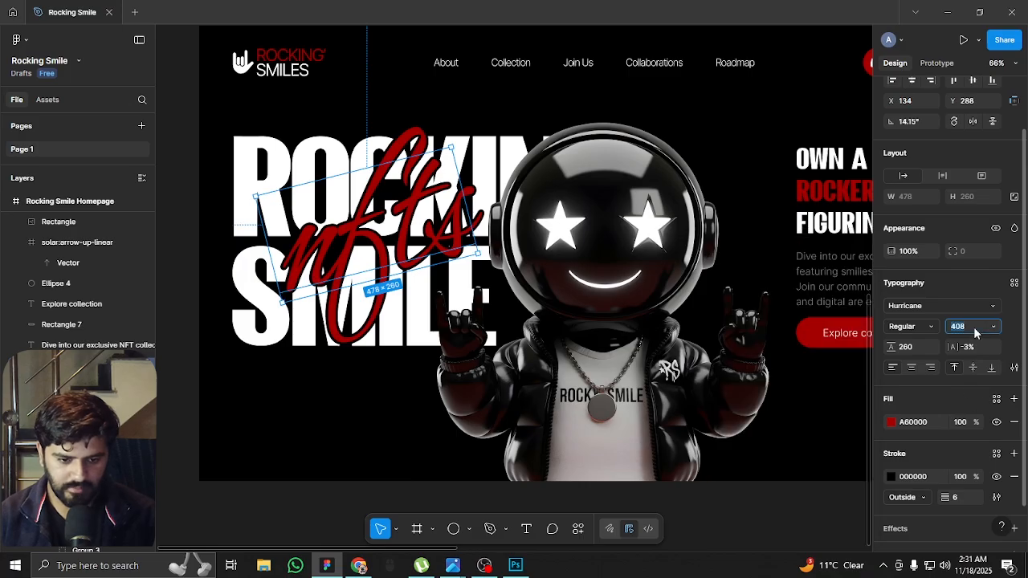
pyautogui.hotkey('shift', 'Down')
pyautogui.hotkey('shift', 'Down')
pyautogui.hotkey('shift', 'Down')
pyautogui.hotkey('shift', 'Down')
pyautogui.hotkey('shift', 'Down')
pyautogui.hotkey('shift', 'Down')
pyautogui.hotkey('shift', 'Down')
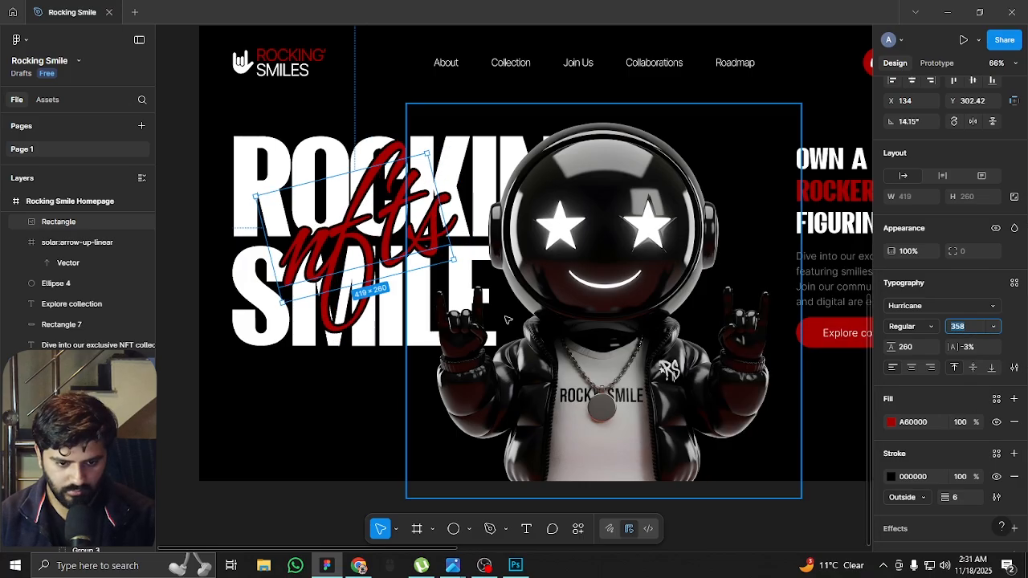
pyautogui.write('32')
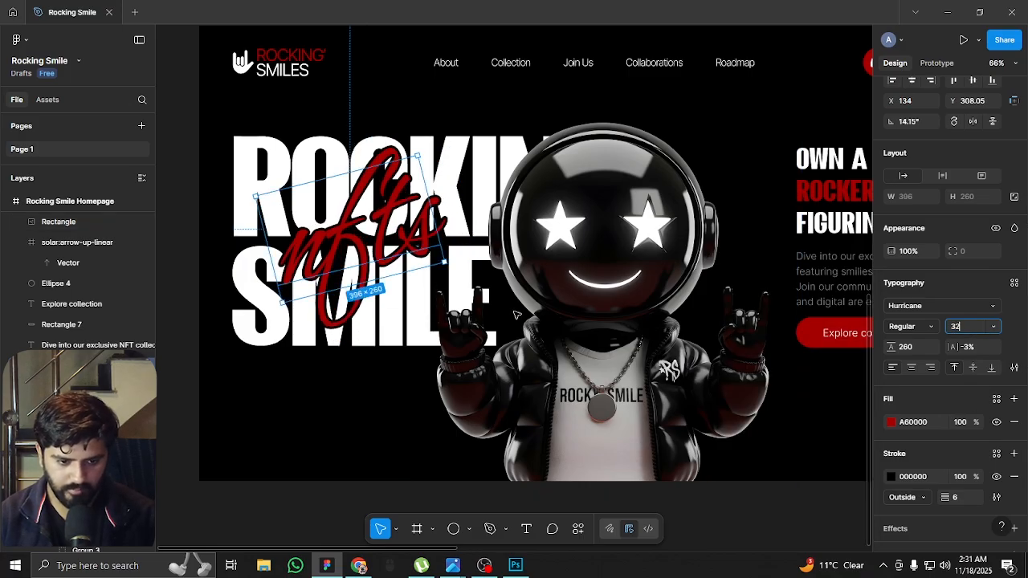
pyautogui.write('4')
pyautogui.press('Return')
pyautogui.moveTo(357, 239); pyautogui.dragTo(377, 239)
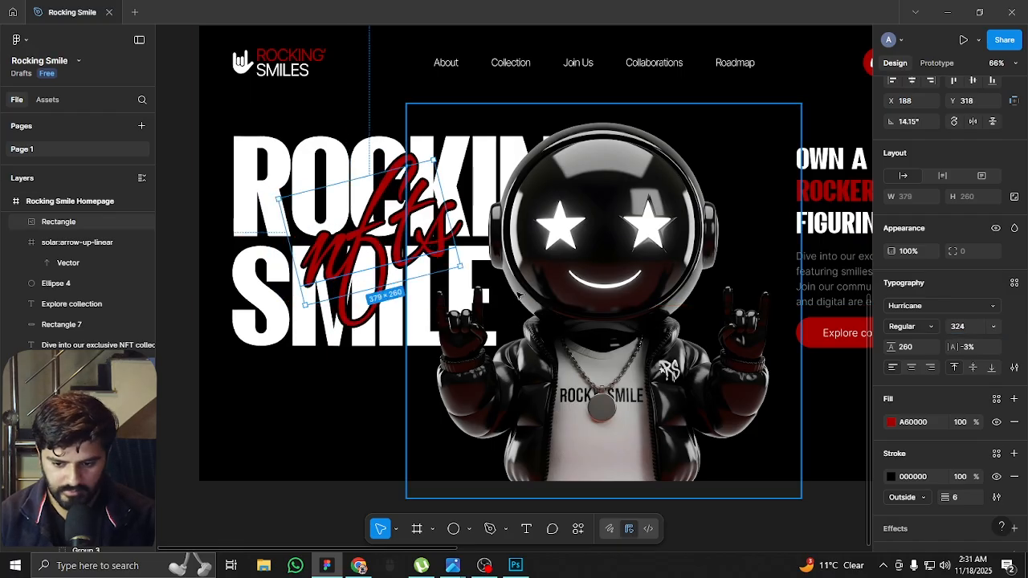
pyautogui.scroll(-5, 357, 256)
pyautogui.click(312, 368)
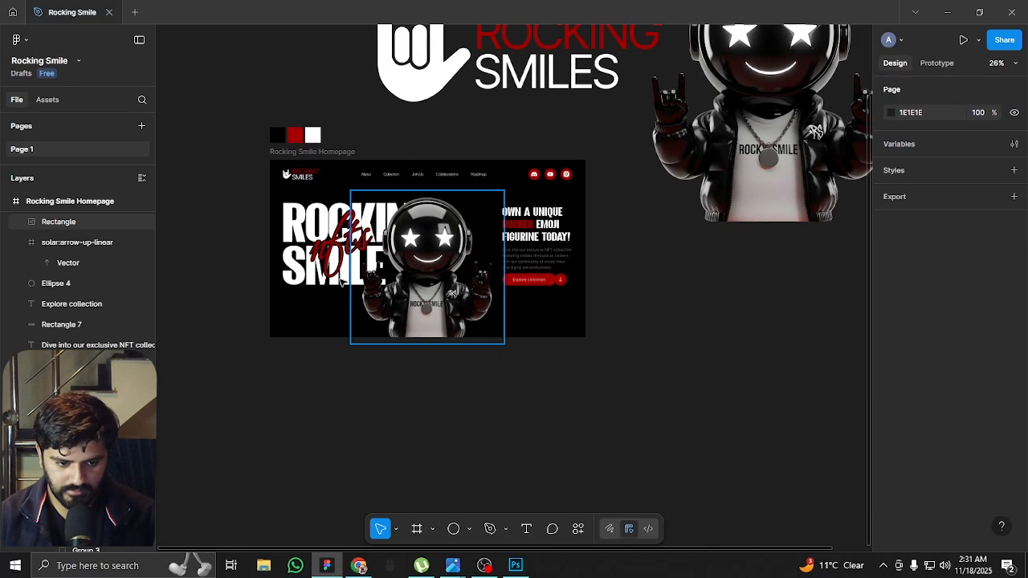
pyautogui.scroll(5, 359, 277)
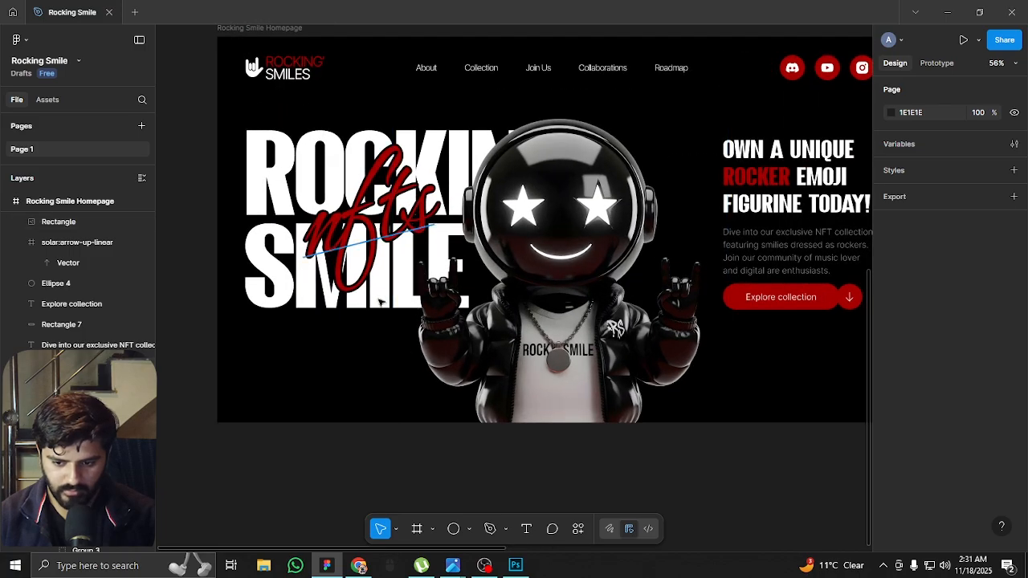
pyautogui.scroll(-1, 307, 360)
pyautogui.scroll(-2, 280, 258)
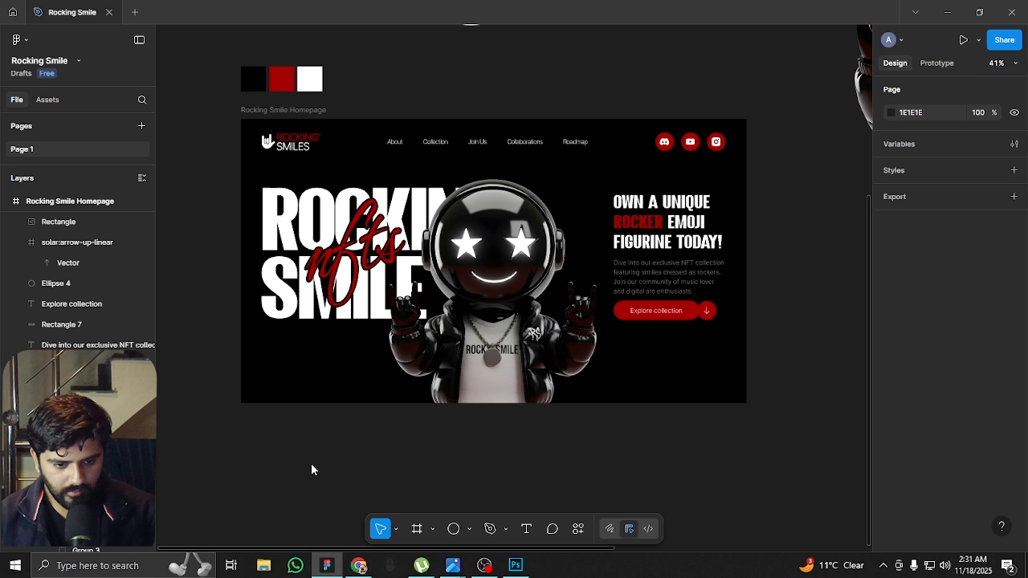
pyautogui.moveTo(374, 432); pyautogui.dragTo(382, 453)
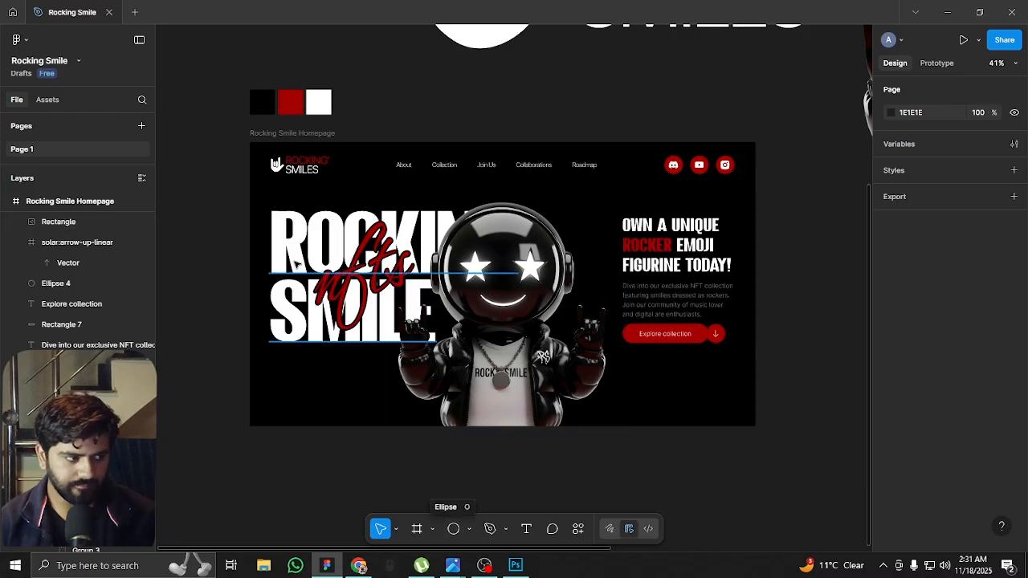
# Duplicate the ROCKING SMILE title in place and delete the word SMILE from the copy
pyautogui.click(306, 239)
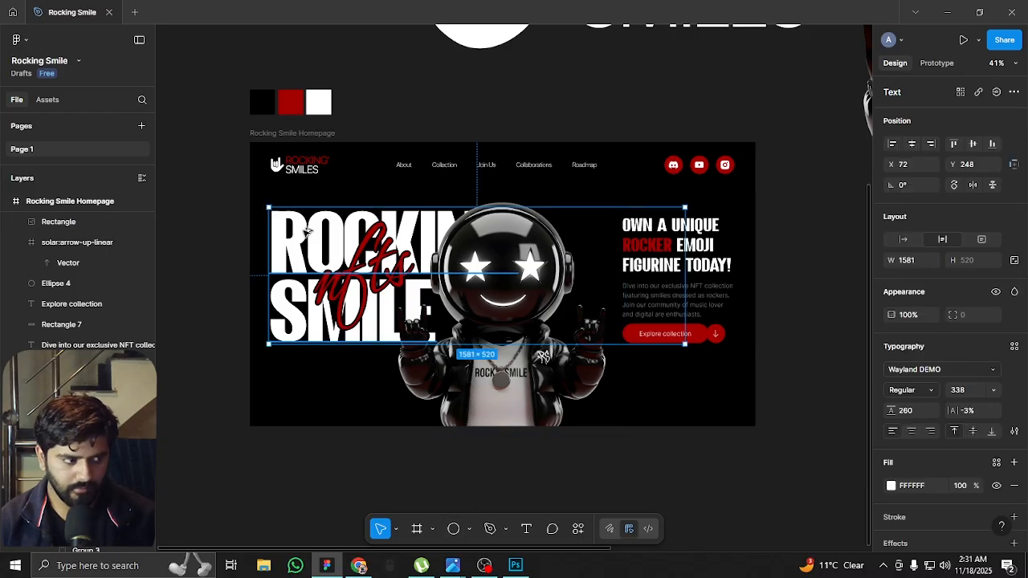
pyautogui.doubleClick(310, 269)
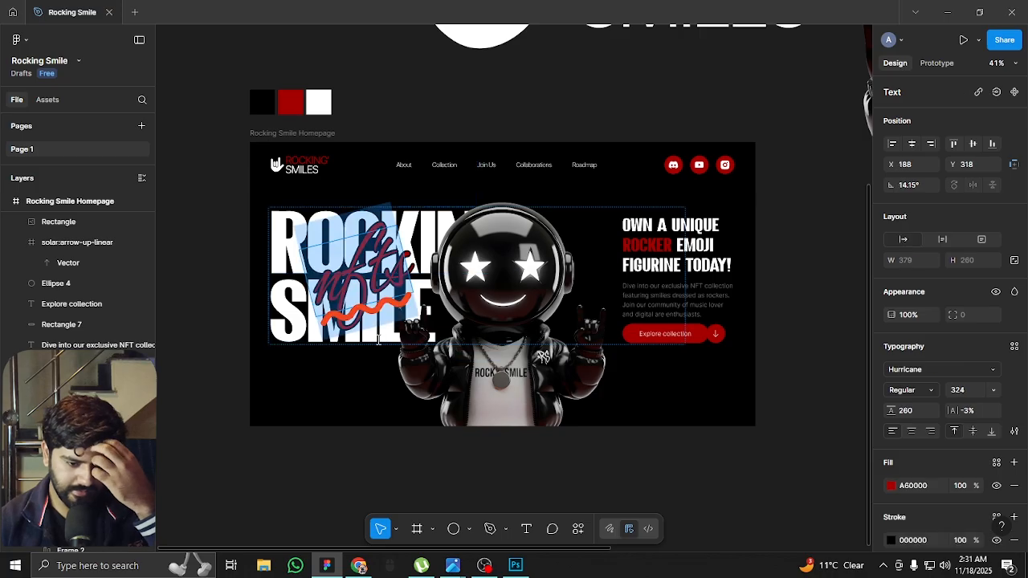
pyautogui.press('Escape')
pyautogui.doubleClick(294, 228)
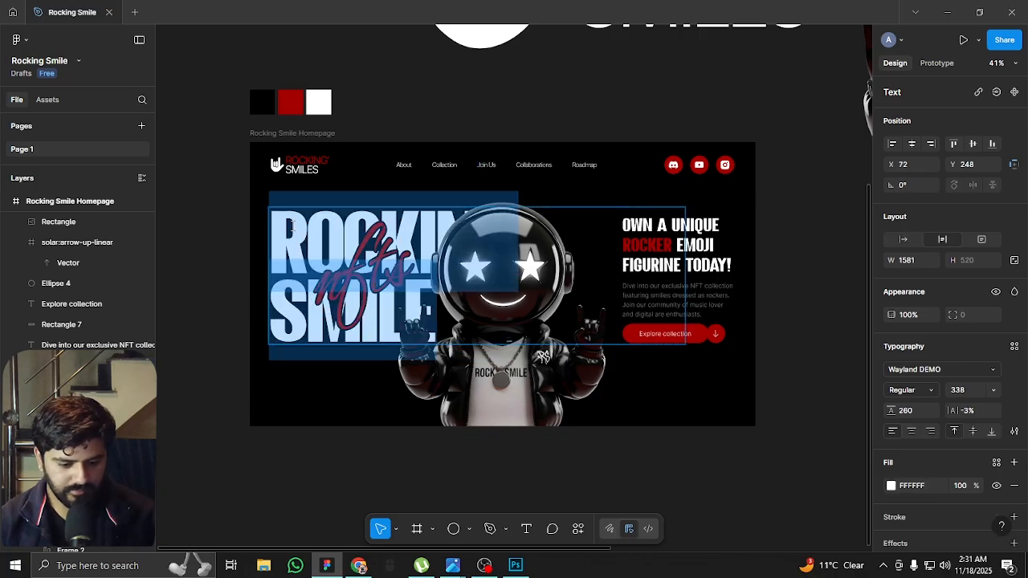
pyautogui.click(400, 331)
pyautogui.moveTo(431, 325); pyautogui.dragTo(258, 309)
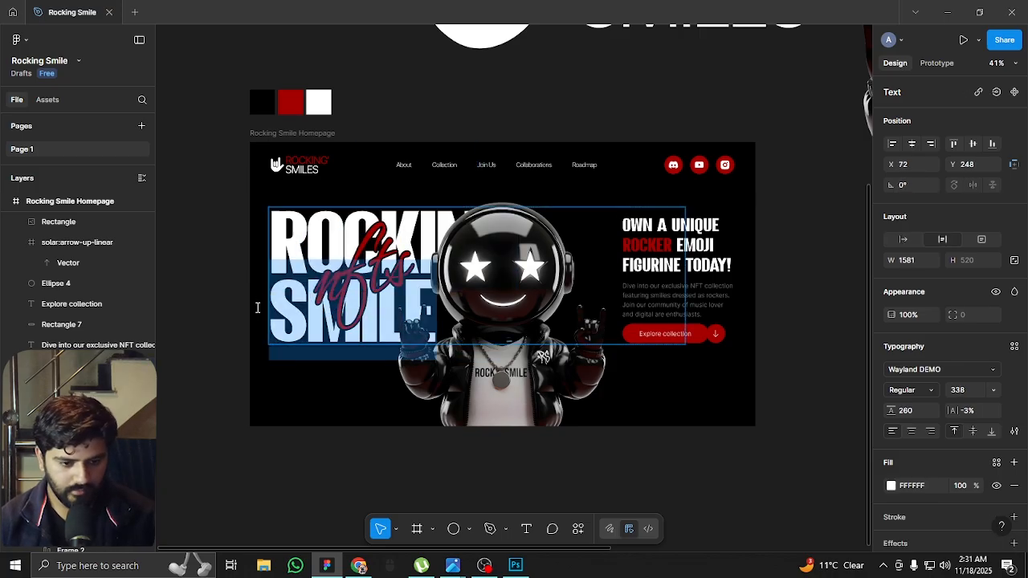
pyautogui.click(261, 311)
pyautogui.press('BackSpace')
pyautogui.press('Escape')
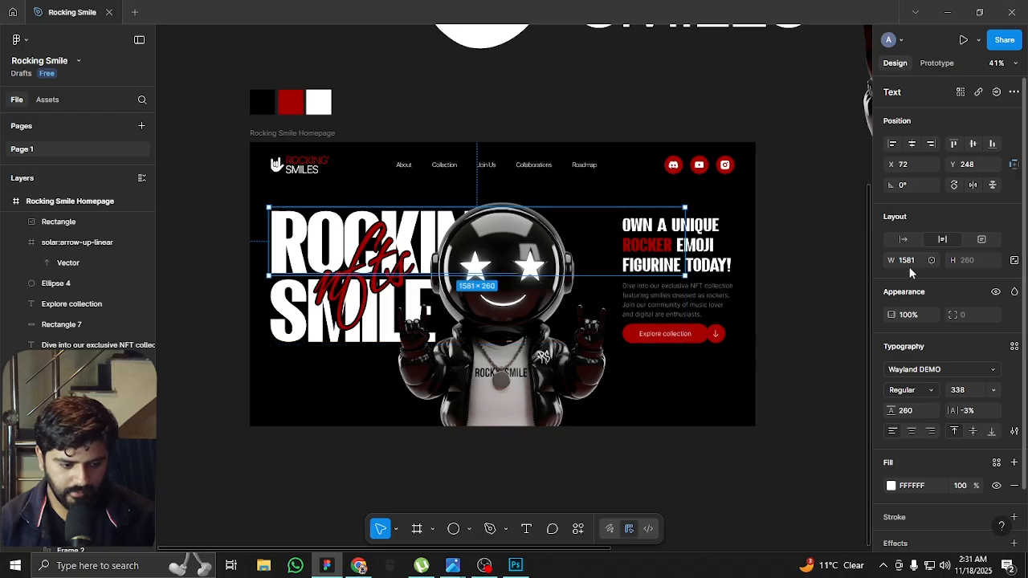
# Set the ROCKING copy to auto width and enlarge its font size to 1418
pyautogui.click(904, 242)
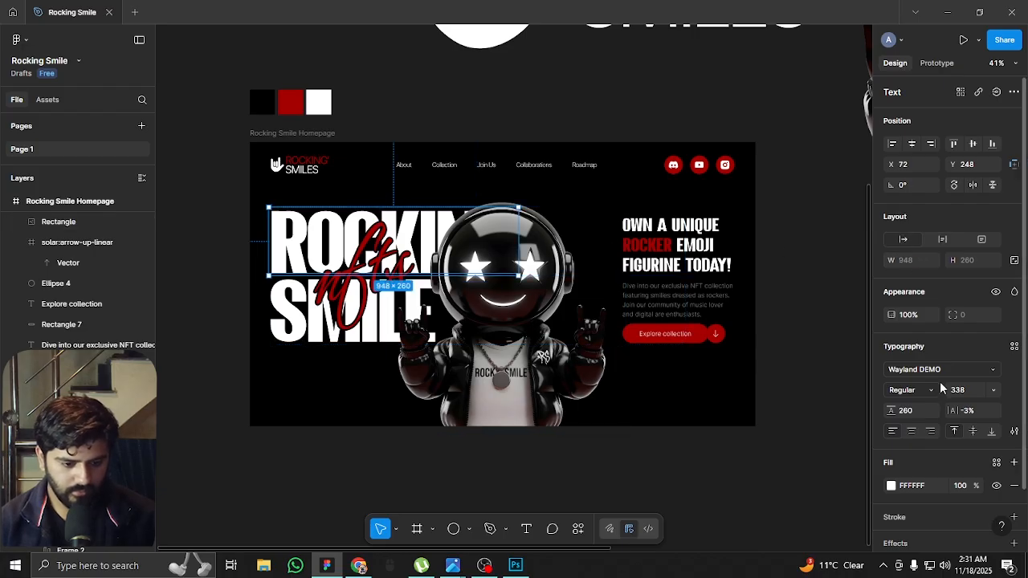
pyautogui.click(963, 390)
pyautogui.hotkey('shift', 'Up')
pyautogui.hotkey('shift', 'Up')
pyautogui.hotkey('shift', 'Up')
pyautogui.hotkey('shift', 'Up')
pyautogui.hotkey('shift', 'Up')
pyautogui.hotkey('shift', 'Up')
pyautogui.hotkey('shift', 'Up')
pyautogui.hotkey('shift', 'Up')
pyautogui.hotkey('shift', 'Up')
pyautogui.hotkey('shift', 'Up')
pyautogui.hotkey('shift', 'Up')
pyautogui.hotkey('shift', 'Up')
pyautogui.hotkey('shift', 'Up')
pyautogui.hotkey('shift', 'Up')
pyautogui.hotkey('shift', 'Up')
pyautogui.hotkey('shift', 'Up')
pyautogui.hotkey('shift', 'Up')
pyautogui.hotkey('shift', 'Up')
pyautogui.hotkey('shift', 'Up')
pyautogui.hotkey('shift', 'Up')
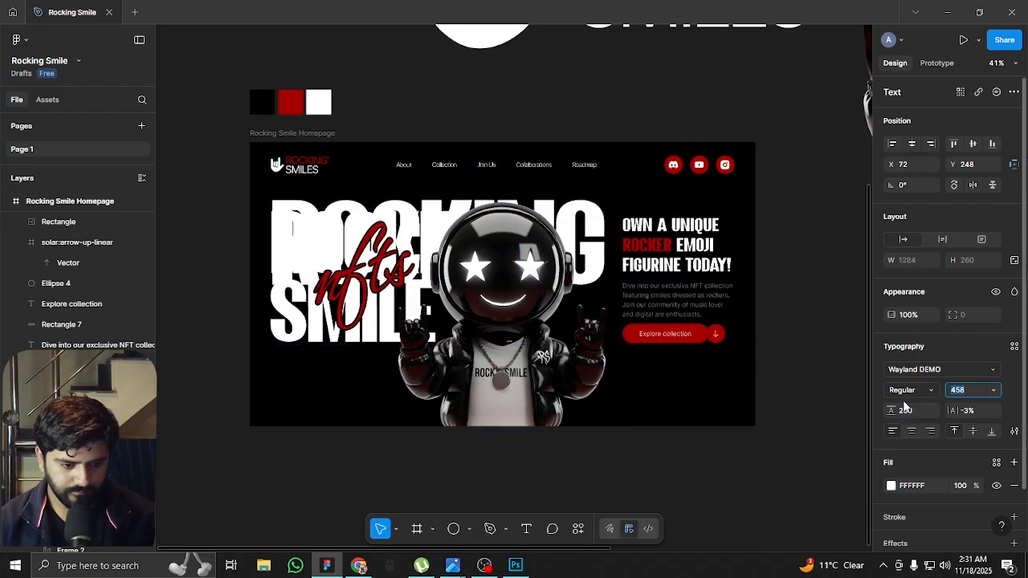
pyautogui.hotkey('shift', 'Up')
pyautogui.hotkey('shift', 'Up')
pyautogui.hotkey('shift', 'Up')
pyautogui.hotkey('shift', 'Up')
pyautogui.hotkey('shift', 'Up')
pyautogui.hotkey('shift', 'Up')
pyautogui.hotkey('shift', 'Up')
pyautogui.hotkey('shift', 'Up')
pyautogui.hotkey('shift', 'Up')
pyautogui.hotkey('shift', 'Up')
pyautogui.hotkey('shift', 'Up')
pyautogui.hotkey('shift', 'Up')
pyautogui.hotkey('shift', 'Up')
pyautogui.hotkey('shift', 'Up')
pyautogui.hotkey('shift', 'Up')
pyautogui.hotkey('shift', 'Up')
pyautogui.hotkey('shift', 'Up')
pyautogui.hotkey('shift', 'Up')
pyautogui.hotkey('shift', 'Up')
pyautogui.hotkey('shift', 'Up')
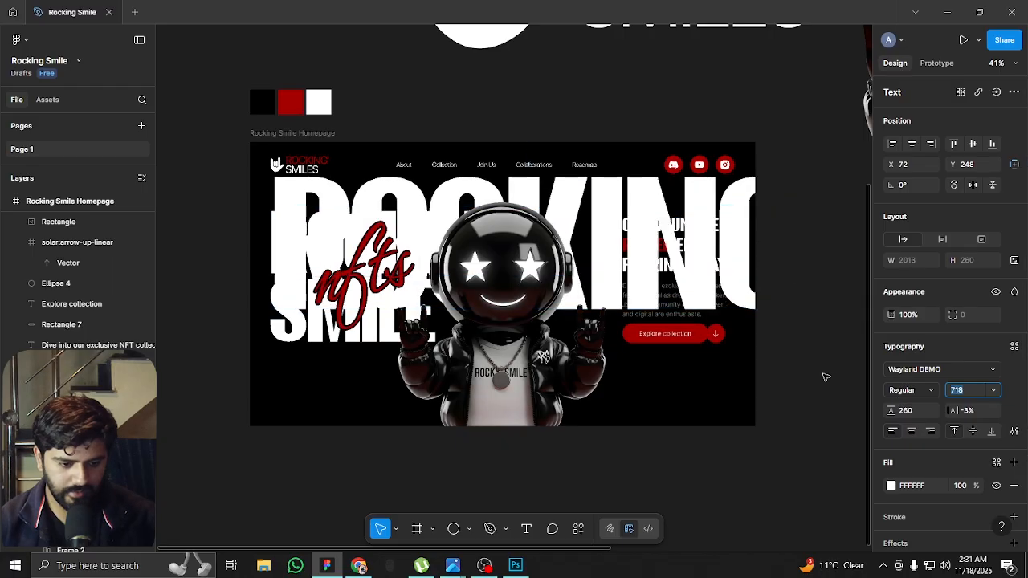
pyautogui.hotkey('shift', 'Up')
pyautogui.hotkey('shift', 'Up')
pyautogui.hotkey('shift', 'Up')
pyautogui.hotkey('shift', 'Up')
pyautogui.hotkey('shift', 'Up')
pyautogui.hotkey('shift', 'Up')
pyautogui.hotkey('shift', 'Up')
pyautogui.hotkey('shift', 'Up')
pyautogui.hotkey('shift', 'Up')
pyautogui.hotkey('shift', 'Up')
pyautogui.hotkey('shift', 'Up')
pyautogui.hotkey('shift', 'Up')
pyautogui.hotkey('shift', 'Up')
pyautogui.hotkey('shift', 'Up')
pyautogui.hotkey('shift', 'Up')
pyautogui.hotkey('shift', 'Up')
pyautogui.hotkey('shift', 'Up')
pyautogui.hotkey('shift', 'Up')
pyautogui.hotkey('shift', 'Up')
pyautogui.hotkey('shift', 'Up')
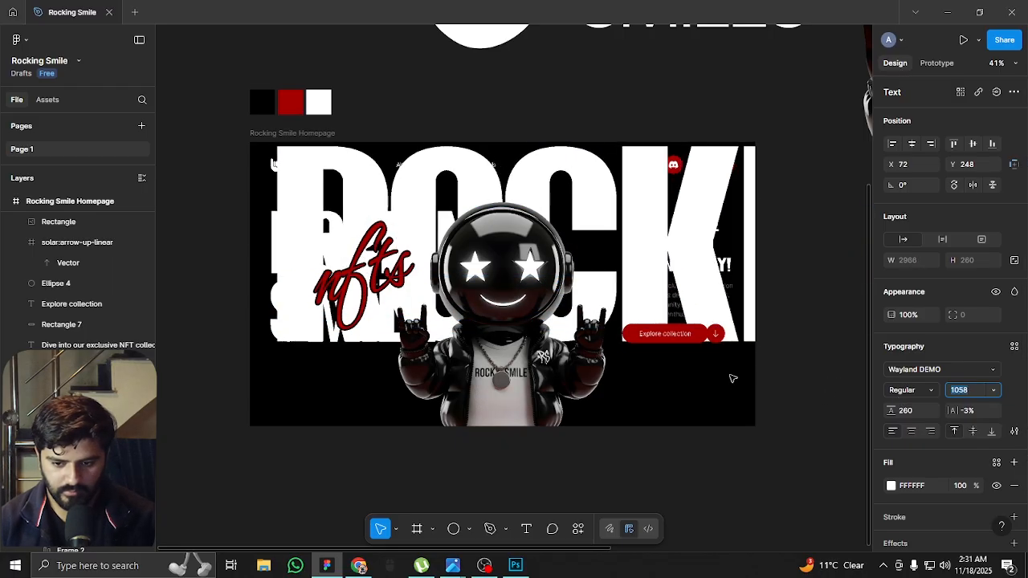
pyautogui.hotkey('shift', 'Up')
pyautogui.hotkey('shift', 'Up')
pyautogui.hotkey('shift', 'Up')
pyautogui.hotkey('shift', 'Up')
pyautogui.hotkey('shift', 'Up')
pyautogui.hotkey('shift', 'Up')
pyautogui.hotkey('shift', 'Up')
pyautogui.hotkey('shift', 'Up')
pyautogui.hotkey('shift', 'Up')
pyautogui.hotkey('shift', 'Up')
pyautogui.hotkey('shift', 'Up')
pyautogui.hotkey('shift', 'Up')
pyautogui.hotkey('shift', 'Up')
pyautogui.hotkey('shift', 'Up')
pyautogui.hotkey('shift', 'Up')
pyautogui.hotkey('shift', 'Up')
pyautogui.hotkey('shift', 'Up')
pyautogui.hotkey('shift', 'Up')
pyautogui.hotkey('shift', 'Up')
pyautogui.hotkey('shift', 'Up')
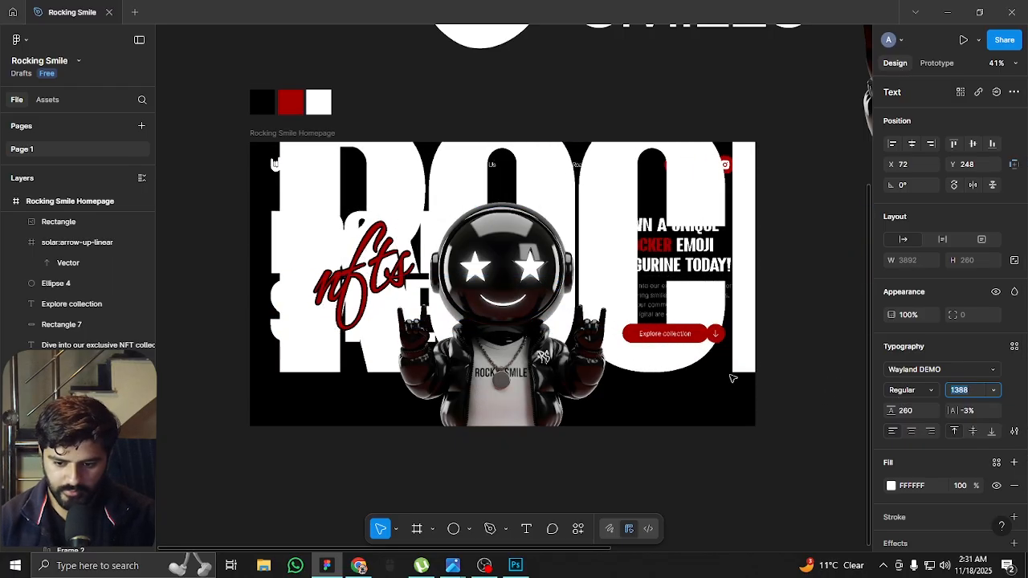
# Move the oversized ROCKING text to X -531, Y 374 and increase its font size to 1508
pyautogui.moveTo(626, 247); pyautogui.dragTo(476, 272)
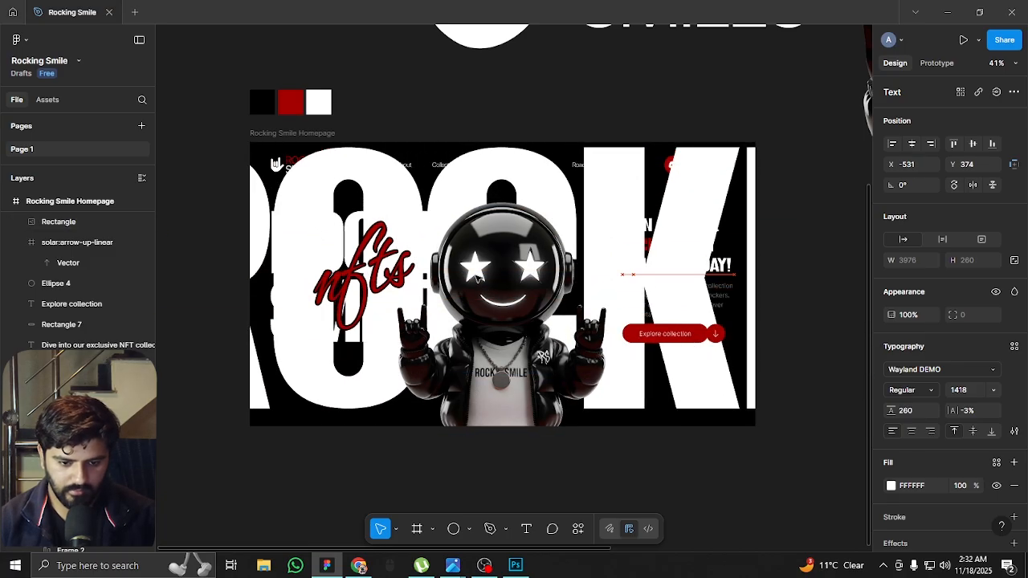
pyautogui.click(963, 391)
pyautogui.hotkey('shift', 'Up')
pyautogui.hotkey('shift', 'Up')
pyautogui.hotkey('shift', 'Up')
pyautogui.hotkey('shift', 'Up')
pyautogui.hotkey('shift', 'Up')
pyautogui.hotkey('shift', 'Up')
pyautogui.hotkey('shift', 'Up')
pyautogui.hotkey('shift', 'Up')
pyautogui.hotkey('shift', 'Up')
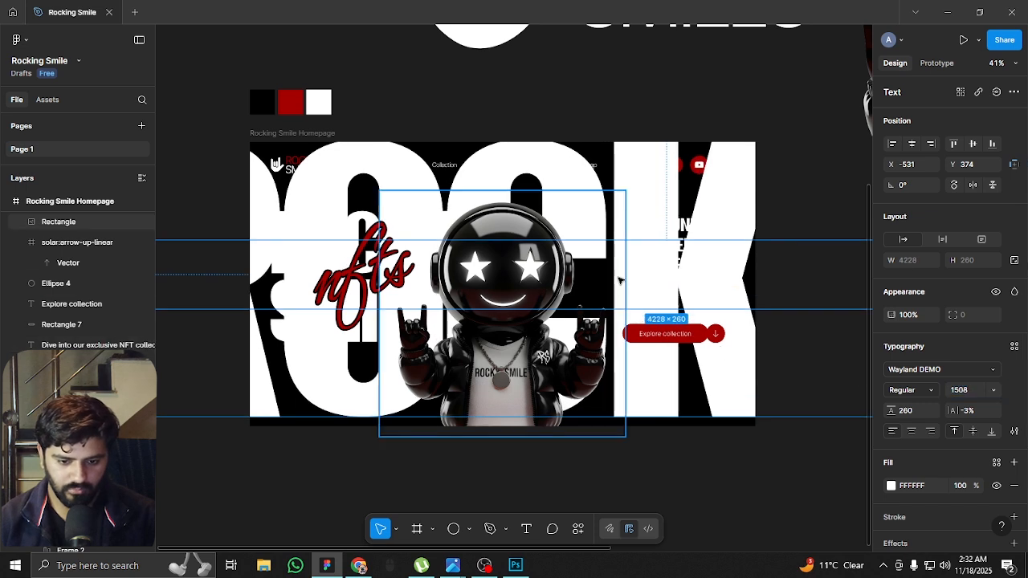
# Nudge the oversized ROCKING text across the homepage frame to X -151, Y 384
pyautogui.hotkey('shift', 'Left')
pyautogui.hotkey('shift', 'Left')
pyautogui.hotkey('shift', 'Left')
pyautogui.hotkey('shift', 'Left')
pyautogui.hotkey('shift', 'Left')
pyautogui.hotkey('shift', 'Left')
pyautogui.hotkey('shift', 'Left')
pyautogui.hotkey('shift', 'Left')
pyautogui.hotkey('shift', 'Left')
pyautogui.hotkey('shift', 'Left')
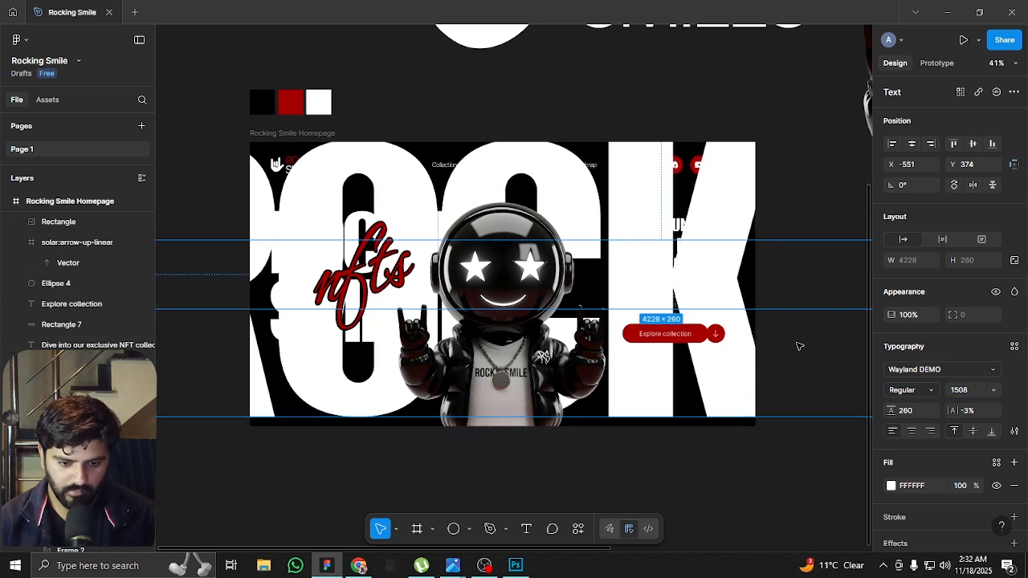
pyautogui.hotkey('shift', 'Left')
pyautogui.hotkey('shift', 'Left')
pyautogui.hotkey('shift', 'Left')
pyautogui.hotkey('shift', 'Left')
pyautogui.hotkey('shift', 'Left')
pyautogui.hotkey('shift', 'Left')
pyautogui.hotkey('shift', 'Left')
pyautogui.hotkey('shift', 'Left')
pyautogui.hotkey('shift', 'Down')
pyautogui.hotkey('shift', 'Right')
pyautogui.hotkey('shift', 'Right')
pyautogui.hotkey('shift', 'Right')
pyautogui.hotkey('shift', 'Right')
pyautogui.hotkey('shift', 'Right')
pyautogui.hotkey('shift', 'Right')
pyautogui.hotkey('shift', 'Right')
pyautogui.hotkey('shift', 'Right')
pyautogui.hotkey('shift', 'Right')
pyautogui.hotkey('shift', 'Right')
pyautogui.hotkey('shift', 'Right')
pyautogui.hotkey('shift', 'Right')
pyautogui.hotkey('shift', 'Right')
pyautogui.hotkey('shift', 'Right')
pyautogui.hotkey('shift', 'Right')
pyautogui.hotkey('shift', 'Right')
pyautogui.hotkey('shift', 'Right')
pyautogui.hotkey('shift', 'Right')
pyautogui.hotkey('shift', 'Right')
pyautogui.hotkey('shift', 'Right')
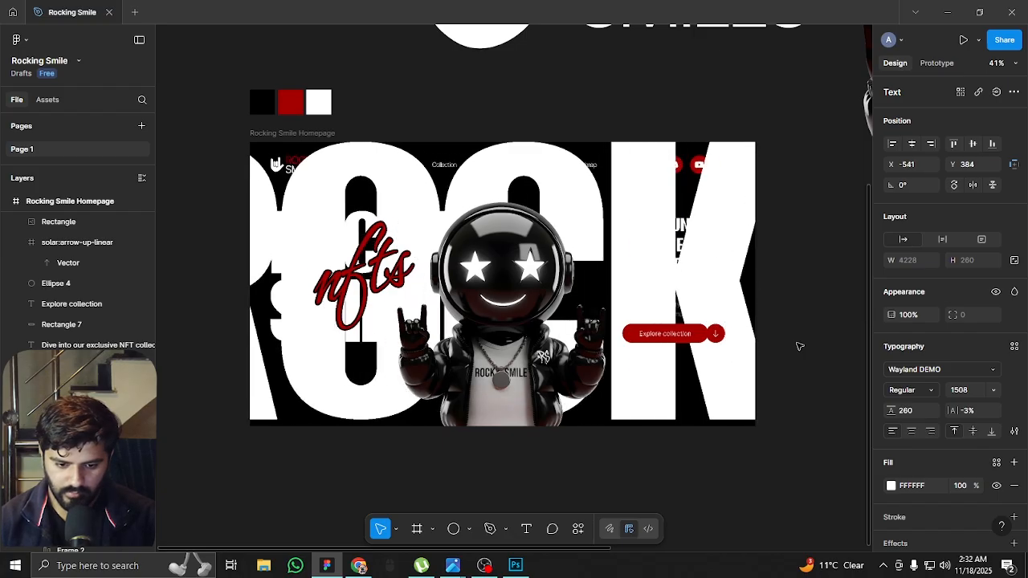
pyautogui.hotkey('shift', 'Right')
pyautogui.hotkey('shift', 'Right')
pyautogui.hotkey('shift', 'Right')
pyautogui.hotkey('shift', 'Right')
pyautogui.hotkey('shift', 'Right')
pyautogui.hotkey('shift', 'Right')
pyautogui.hotkey('shift', 'Right')
pyautogui.hotkey('shift', 'Right')
pyautogui.hotkey('shift', 'Right')
pyautogui.hotkey('shift', 'Right')
pyautogui.hotkey('shift', 'Right')
pyautogui.hotkey('shift', 'Right')
pyautogui.hotkey('shift', 'Right')
pyautogui.hotkey('shift', 'Right')
pyautogui.hotkey('shift', 'Right')
pyautogui.hotkey('shift', 'Right')
pyautogui.hotkey('shift', 'Right')
pyautogui.hotkey('shift', 'Right')
pyautogui.hotkey('shift', 'Right')
pyautogui.hotkey('shift', 'Right')
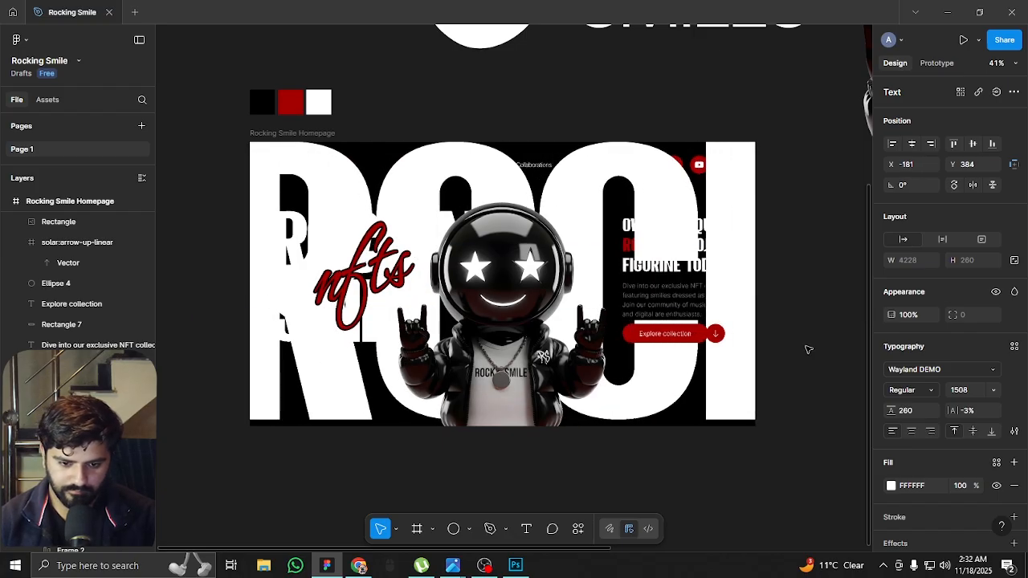
pyautogui.hotkey('shift', 'Right')
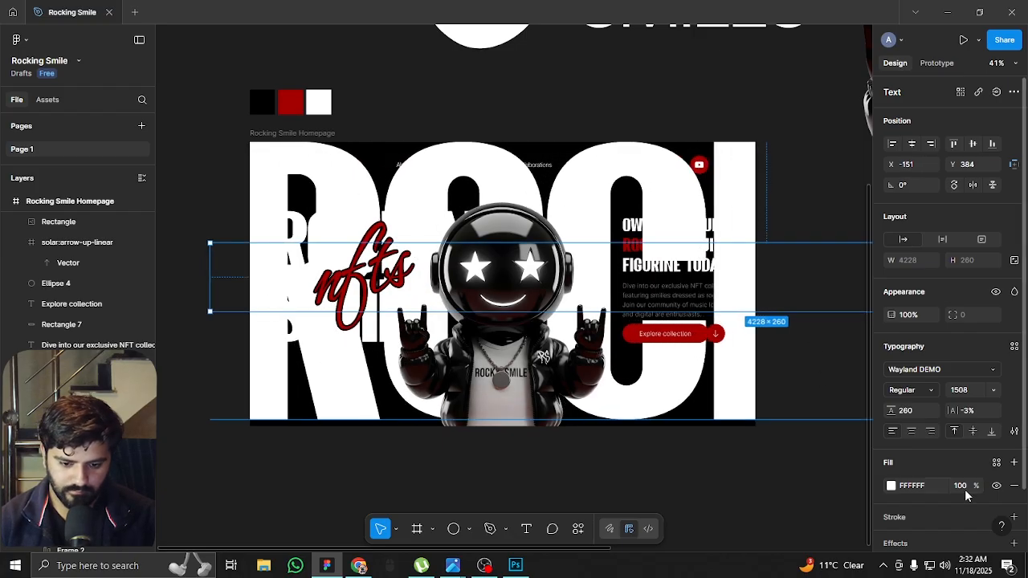
# Change the oversized ROCKING text's fill to near-black 090909
pyautogui.click(890, 487)
pyautogui.click(765, 526)
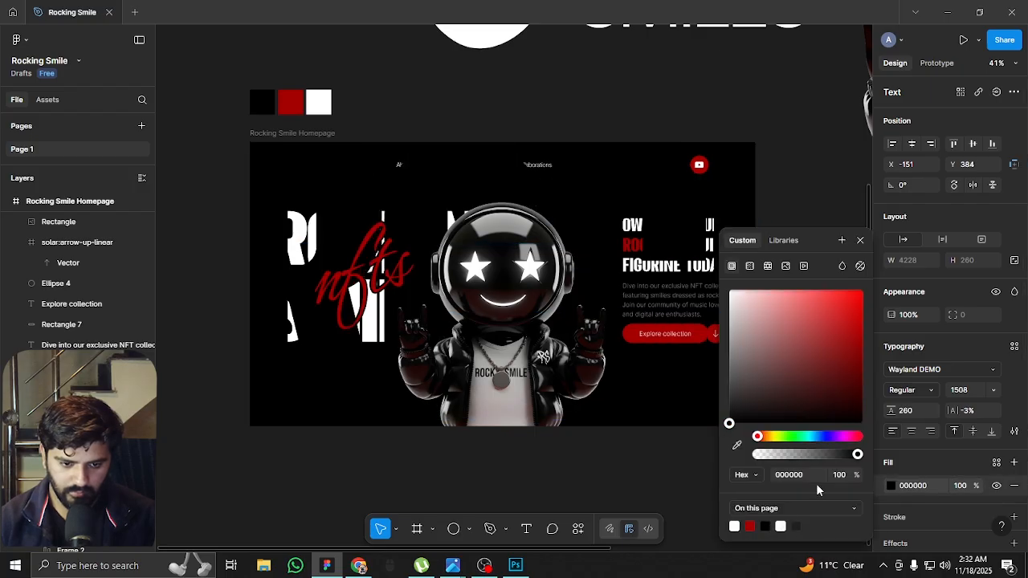
pyautogui.moveTo(730, 423); pyautogui.dragTo(706, 423)
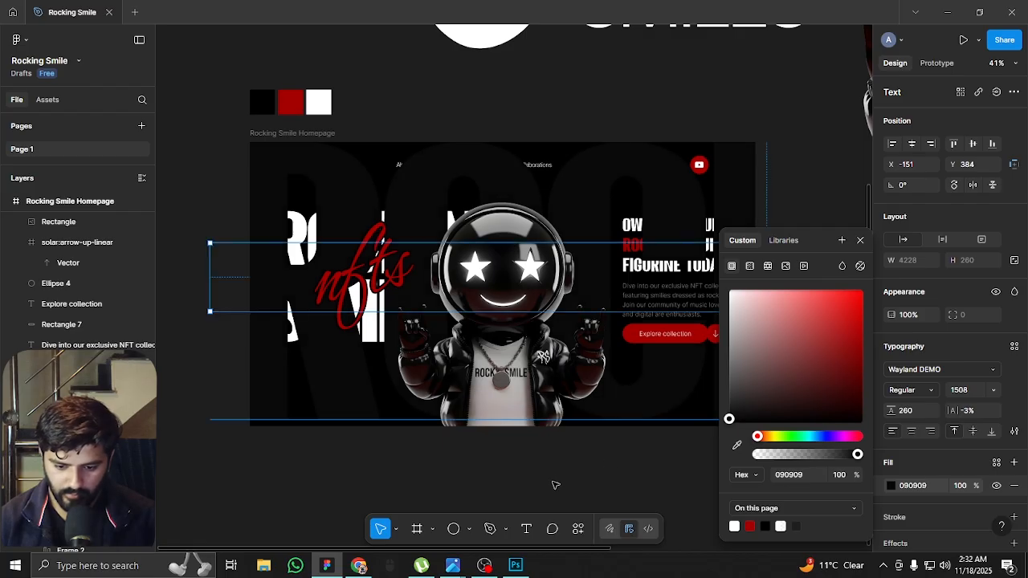
pyautogui.click(496, 470)
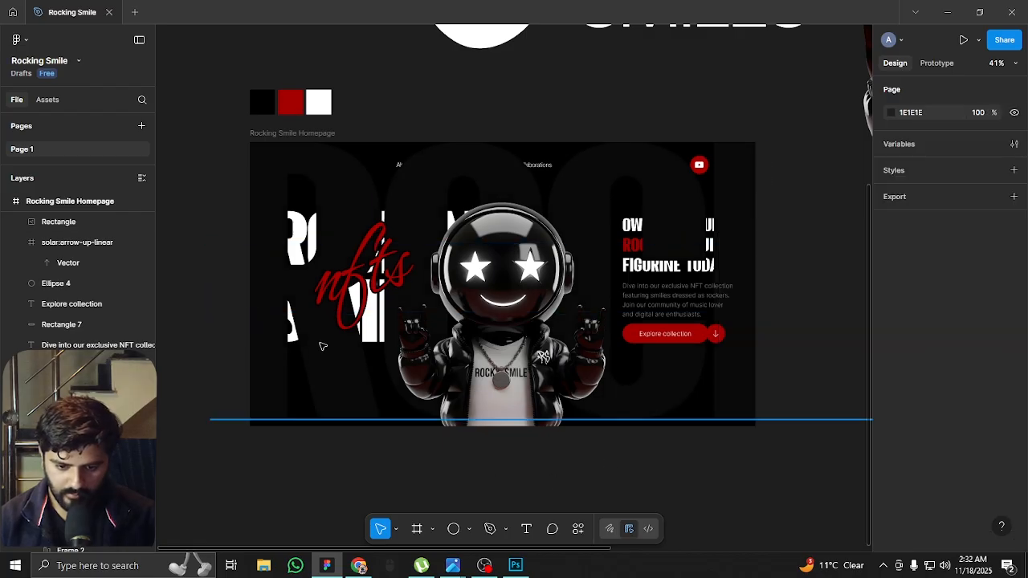
# Send the oversized ROCKING text to the back of the homepage frame, behind all hero content
pyautogui.click(321, 346)
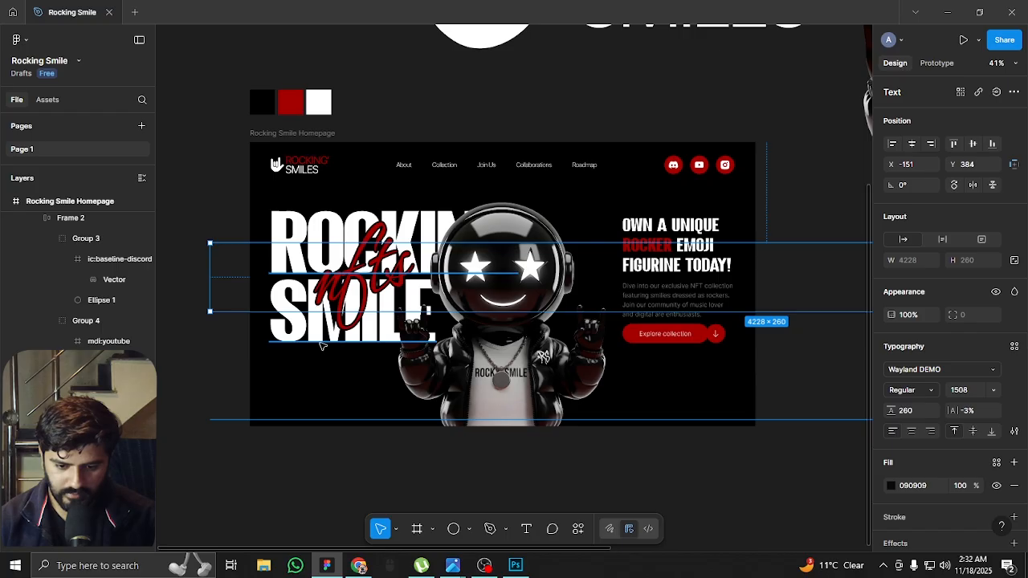
pyautogui.scroll(3, 302, 370)
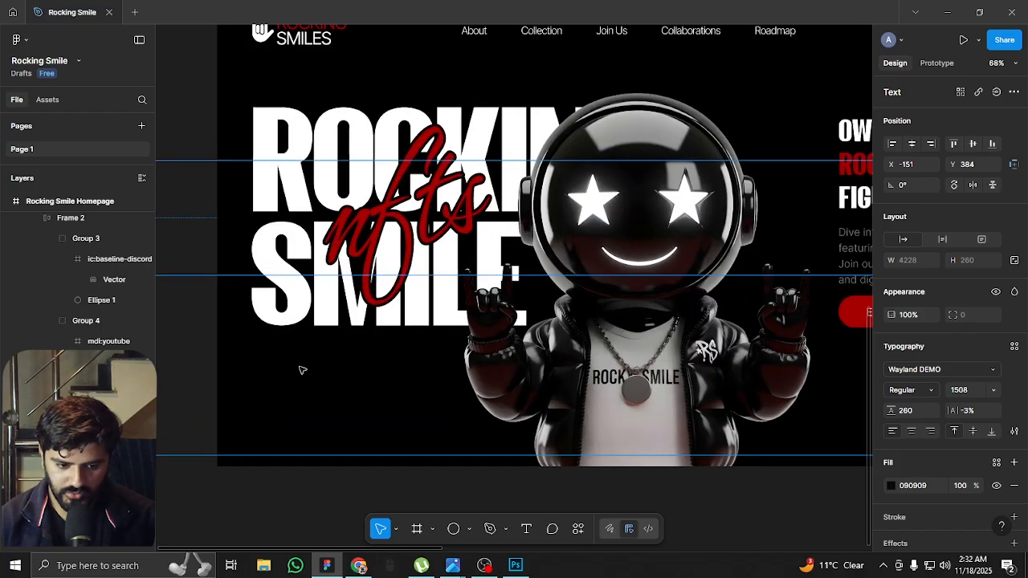
pyautogui.scroll(-3, 298, 426)
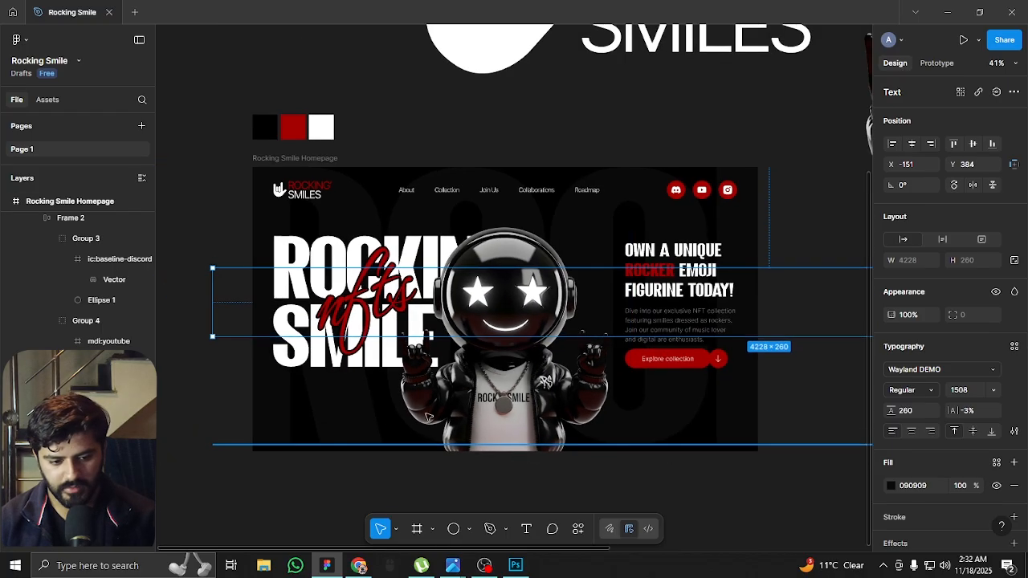
pyautogui.click(642, 470)
pyautogui.scroll(-2, 562, 402)
pyautogui.moveTo(657, 454); pyautogui.dragTo(643, 408)
pyautogui.scroll(3, 412, 334)
pyautogui.click(563, 427)
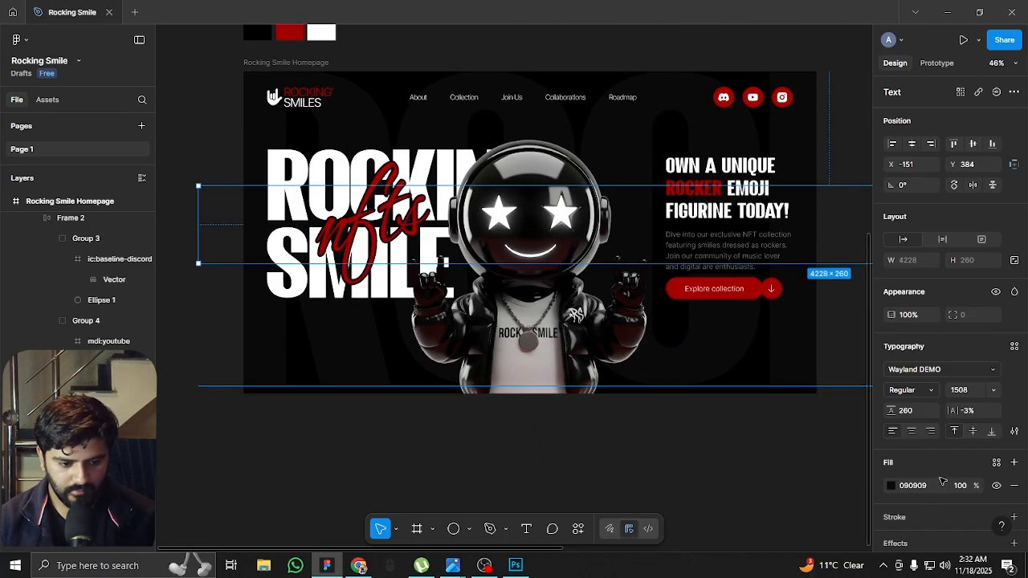
# Set the background ROCKING text's fill to white (FFFFFF) at 2% opacity
pyautogui.click(891, 485)
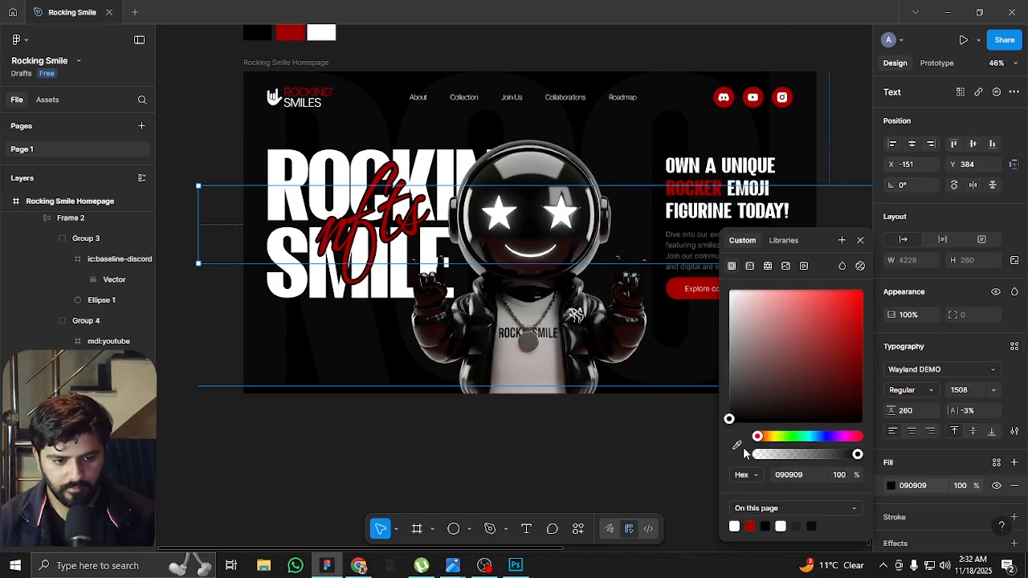
pyautogui.moveTo(730, 419); pyautogui.dragTo(694, 244)
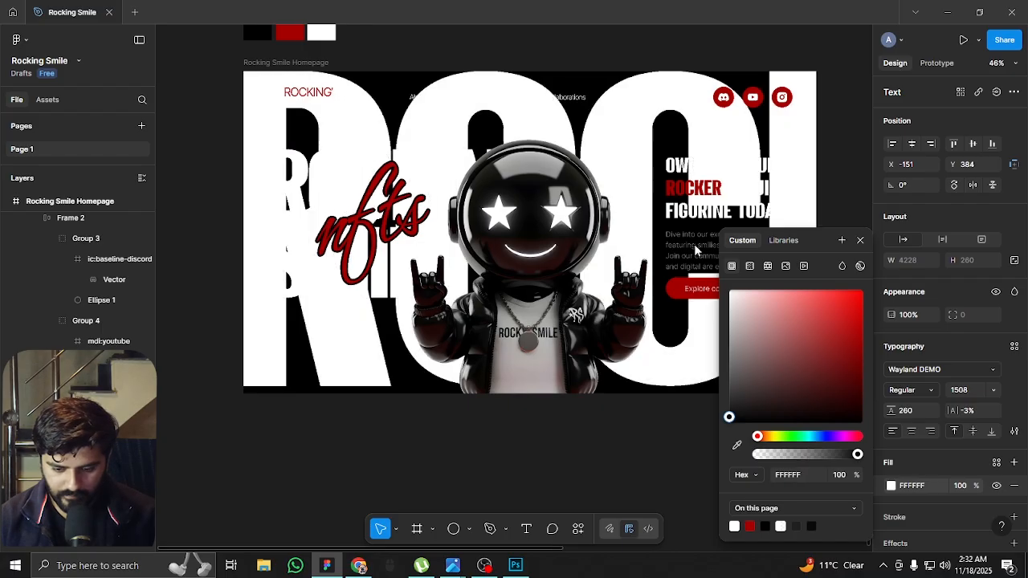
pyautogui.moveTo(978, 485); pyautogui.dragTo(681, 486)
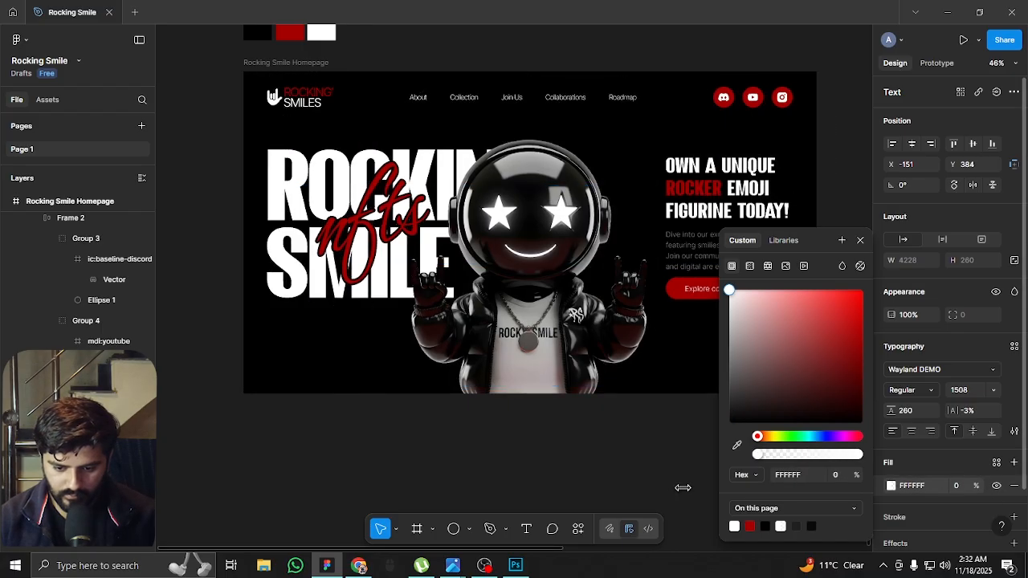
pyautogui.click(963, 488)
pyautogui.write('1')
pyautogui.click(963, 488)
pyautogui.write('2')
pyautogui.press('Return')
pyautogui.click(430, 479)
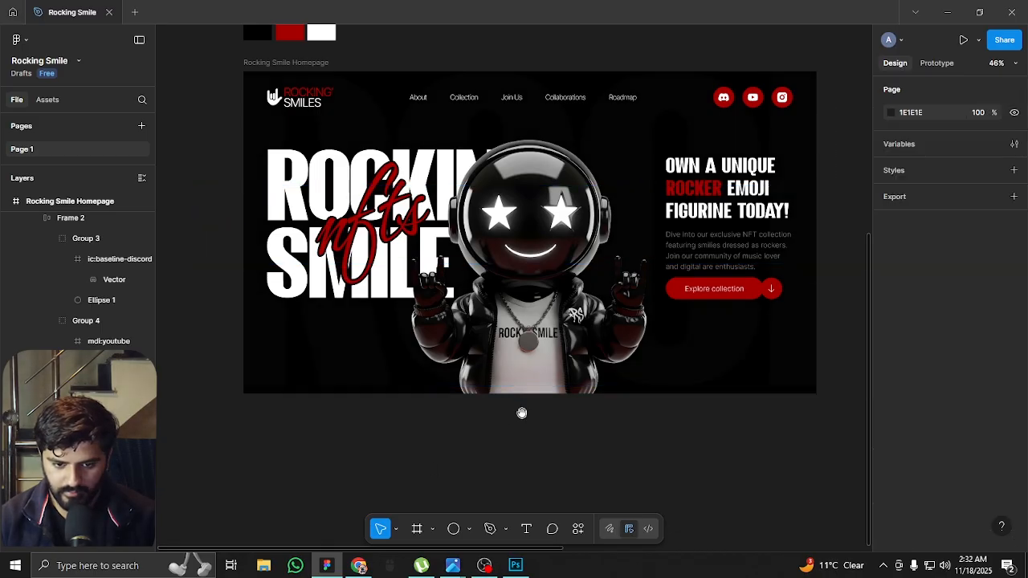
pyautogui.scroll(5, 526, 411)
pyautogui.scroll(-5, 583, 282)
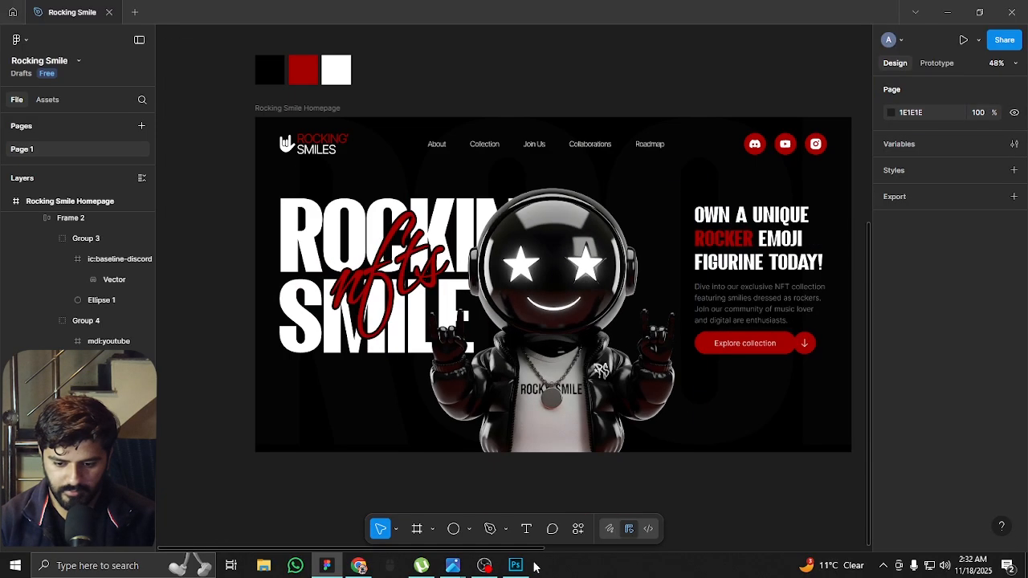
# Draw a 774 × 774 circle centred on the mascot's head at X 563, Y 153 and fill it with red A60000
pyautogui.click(453, 528)
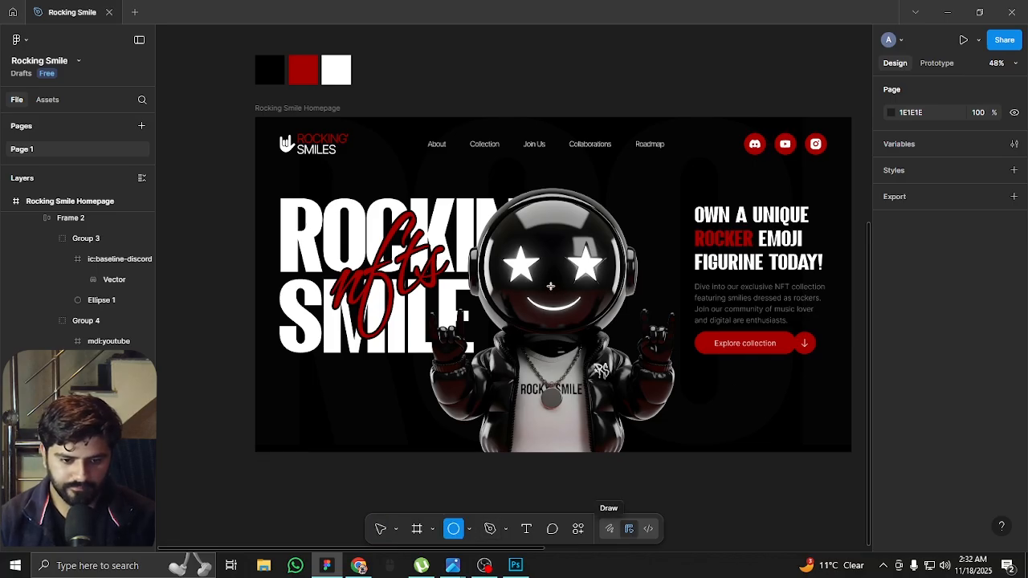
pyautogui.moveTo(550, 286); pyautogui.dragTo(670, 404)
pyautogui.click(890, 349)
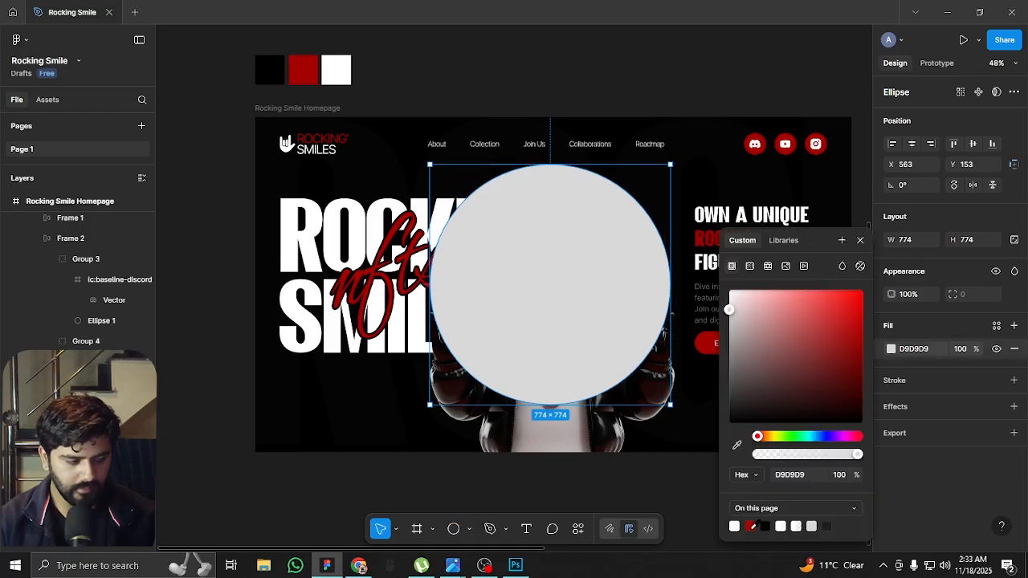
pyautogui.click(750, 526)
# Apply a uniform layer blur of 500 to the red circle and place it behind the mascot and headline
pyautogui.click(898, 427)
pyautogui.click(900, 410)
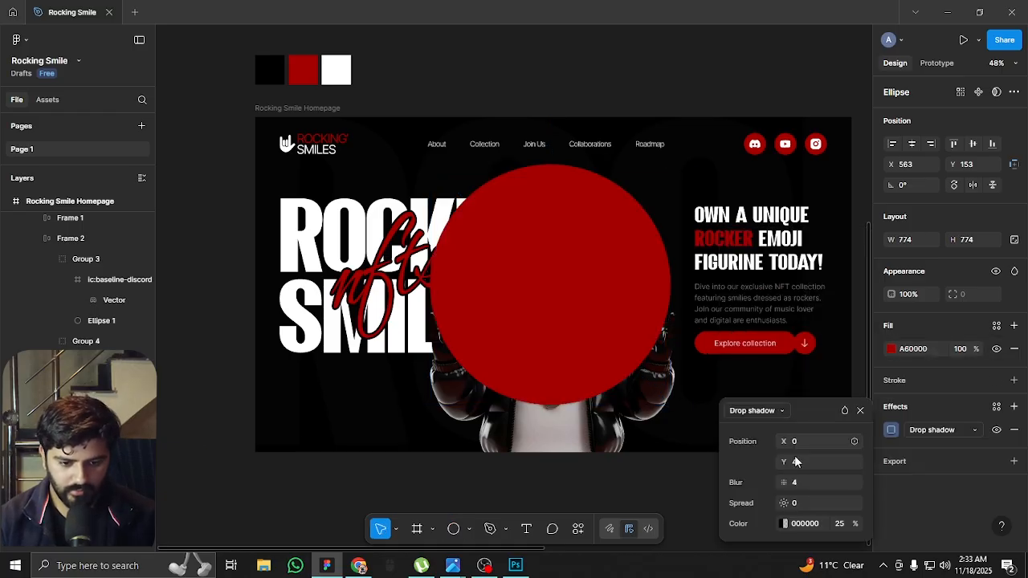
pyautogui.click(754, 411)
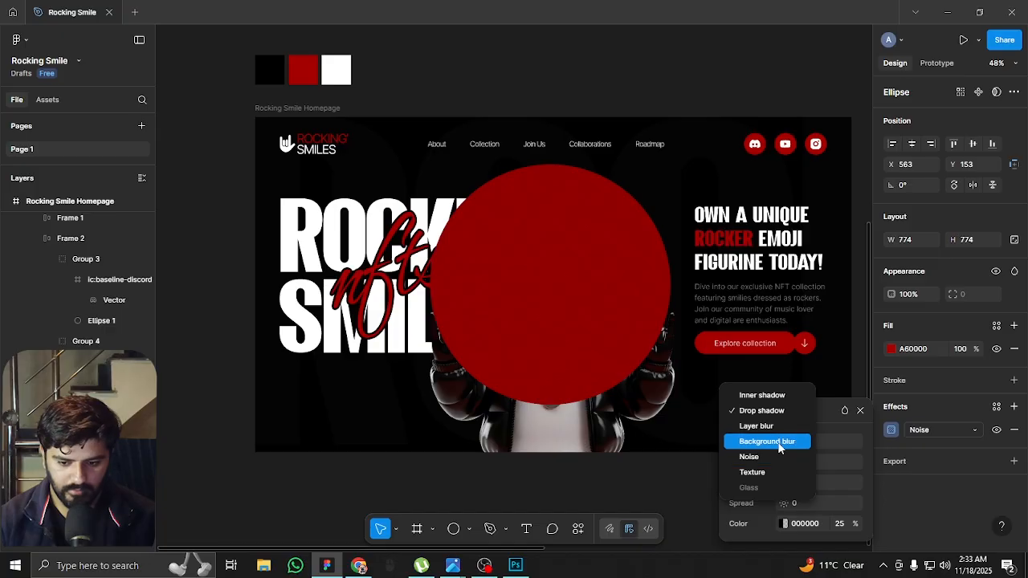
pyautogui.click(773, 426)
pyautogui.click(826, 459)
pyautogui.write('500')
pyautogui.press('Return')
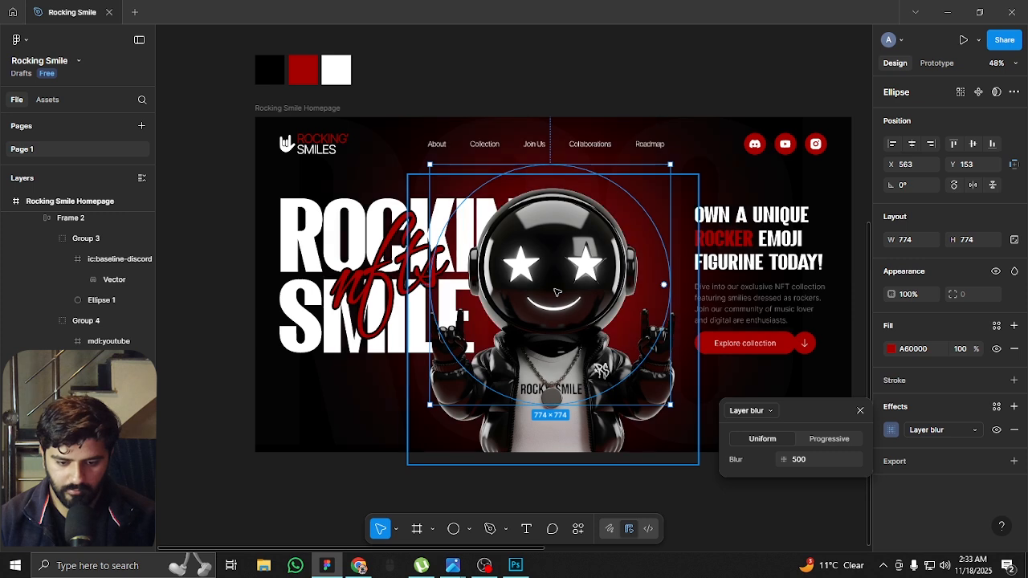
# Shrink the blurred red circle evenly around its centre to 720 × 720
pyautogui.scroll(-3, 525, 246)
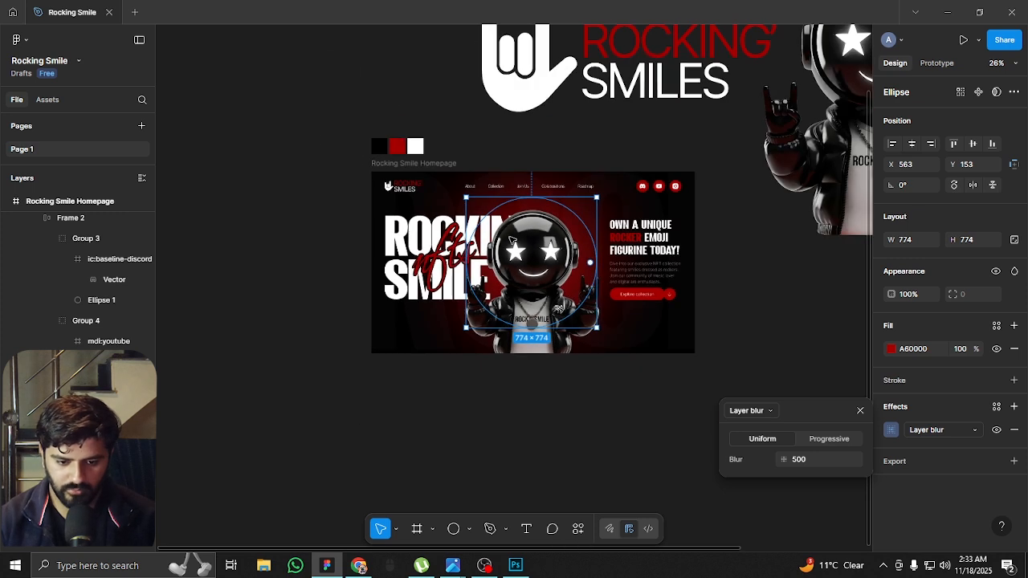
pyautogui.scroll(2, 539, 263)
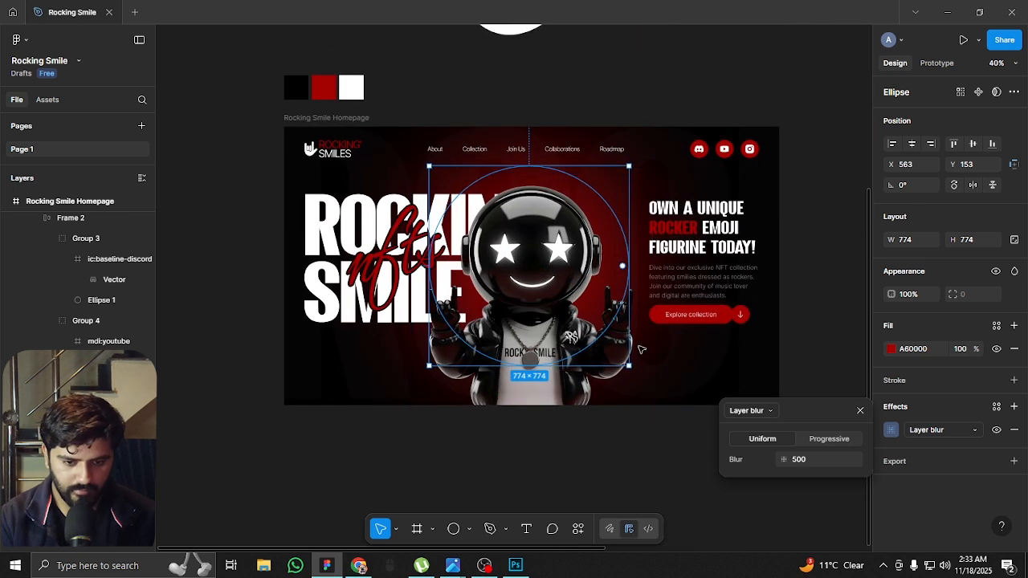
pyautogui.scroll(1, 652, 411)
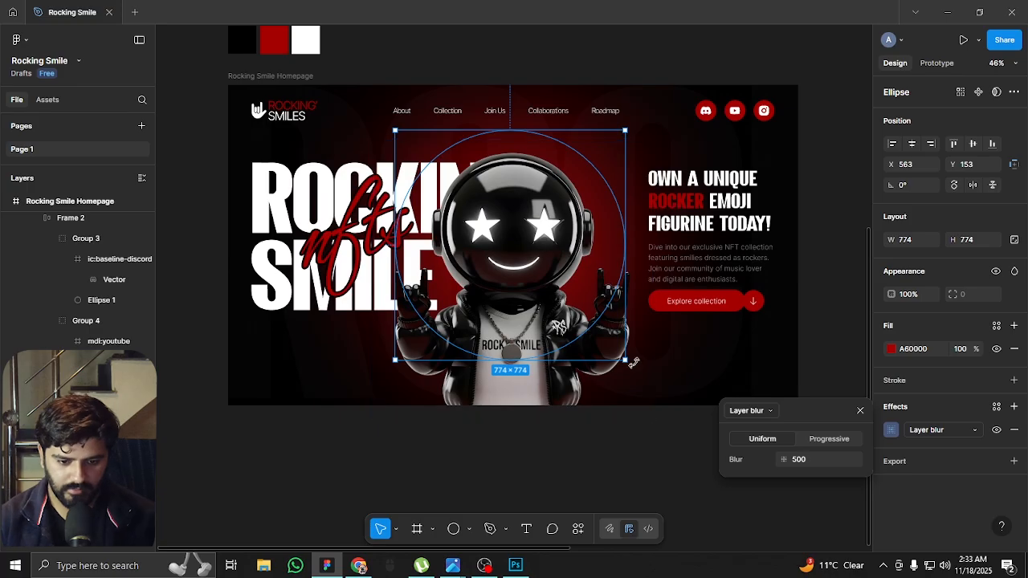
pyautogui.moveTo(627, 362)
pyautogui.mouseDown()
pyautogui.moveTo(634, 367)
pyautogui.moveTo(616, 366)
pyautogui.moveTo(612, 351)
pyautogui.mouseUp()
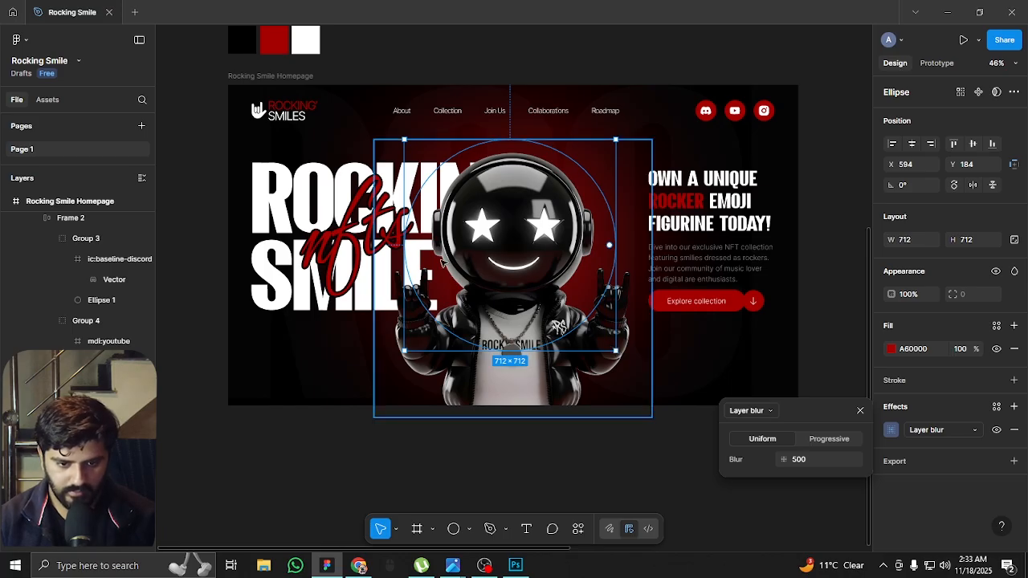
pyautogui.moveTo(614, 352); pyautogui.dragTo(616, 352)
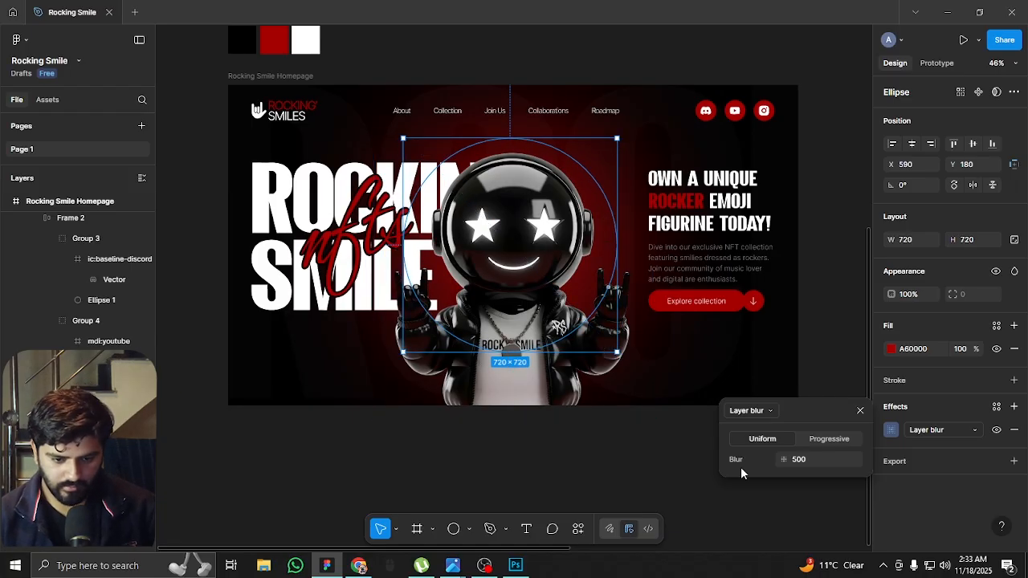
# Set the oversized background ROCKING text's fill opacity to 1% and deselect it
pyautogui.keyDown('ctrl'); pyautogui.scroll(5, 555, 174); pyautogui.keyUp('ctrl')
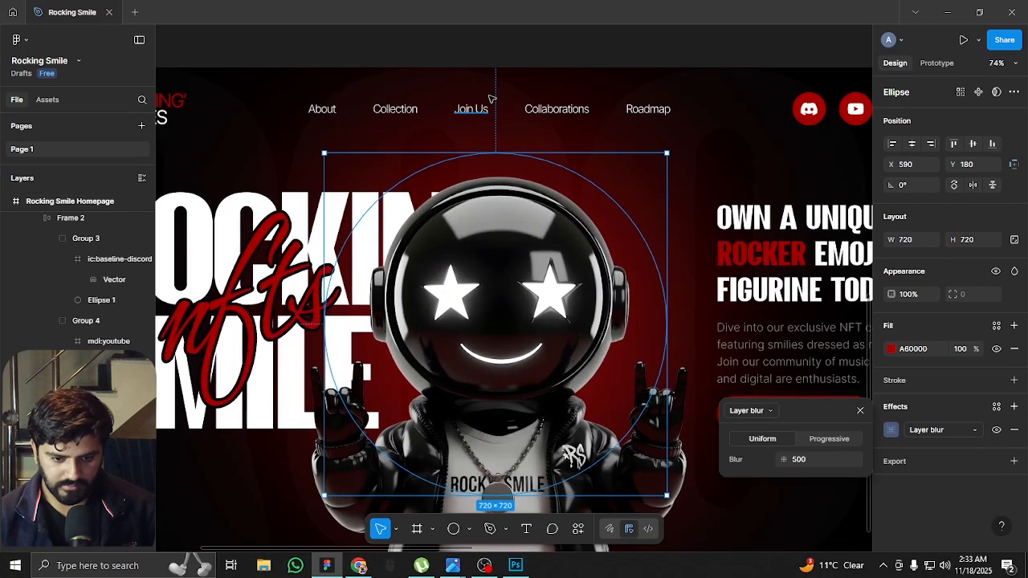
pyautogui.keyDown('ctrl'); pyautogui.scroll(-4, 498, 134); pyautogui.keyUp('ctrl')
pyautogui.keyDown('ctrl'); pyautogui.scroll(4, 341, 121); pyautogui.keyUp('ctrl')
pyautogui.scroll(2, 346, 119)
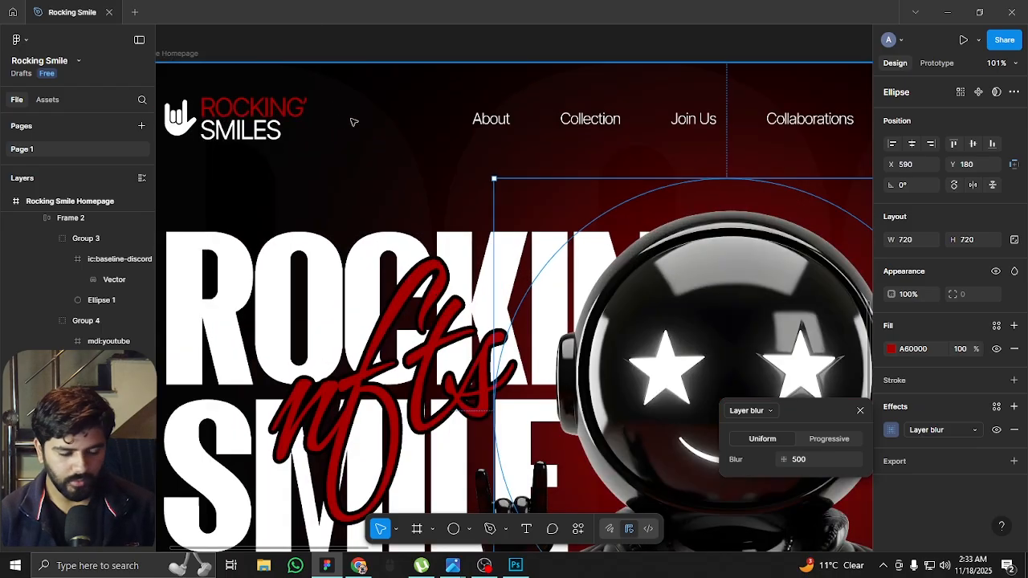
pyautogui.scroll(-4, 360, 155)
pyautogui.scroll(1, 416, 403)
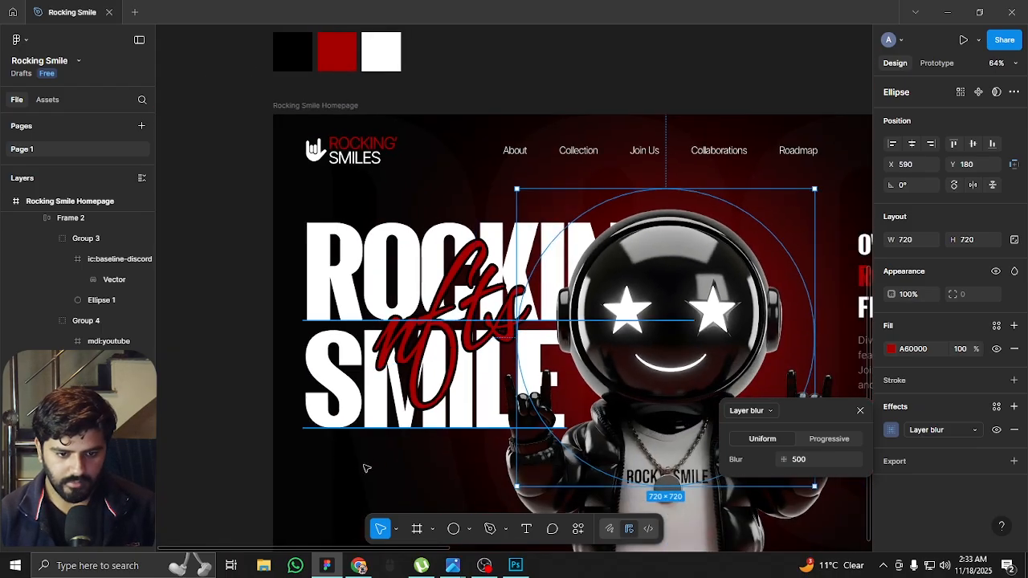
pyautogui.click(354, 493)
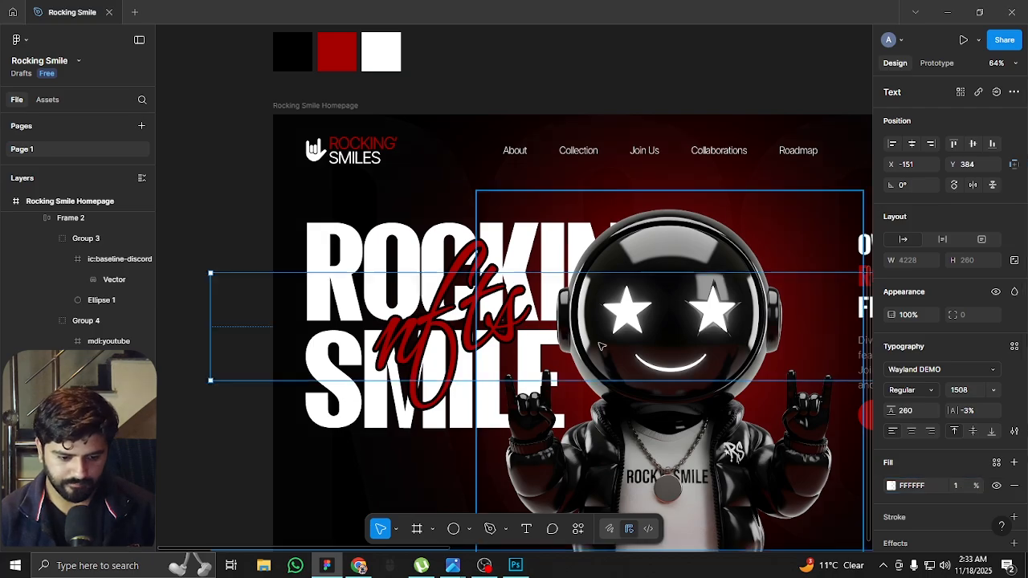
pyautogui.scroll(-3, 598, 342)
pyautogui.click(695, 212)
pyautogui.scroll(5, 633, 142)
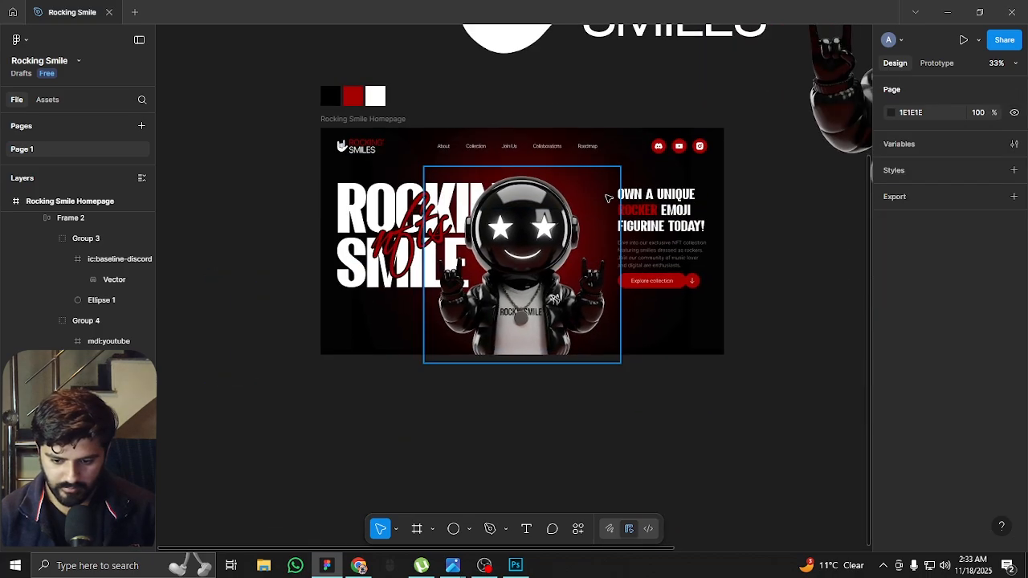
pyautogui.scroll(-2, 494, 205)
pyautogui.scroll(1, 477, 215)
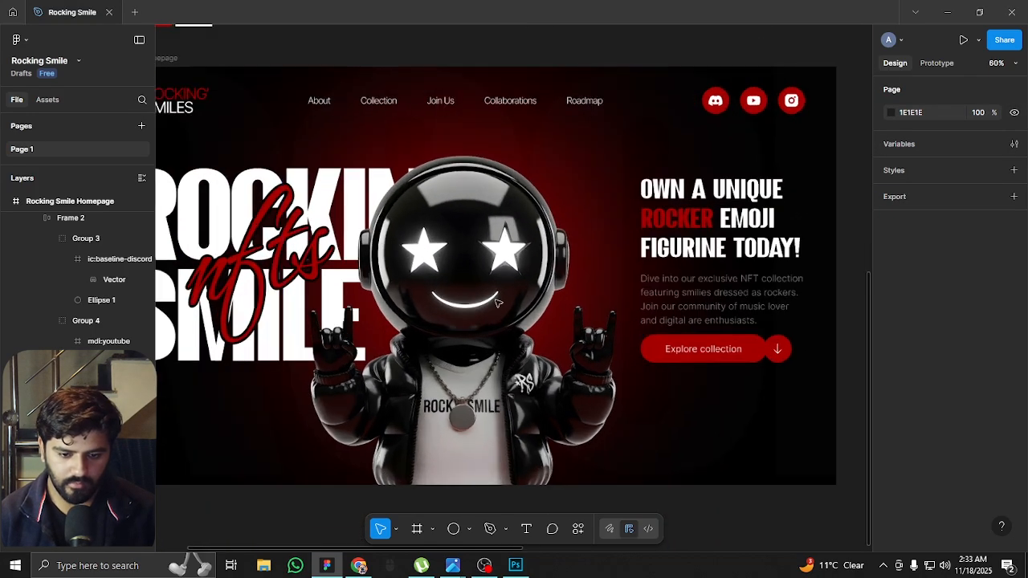
pyautogui.click(578, 529)
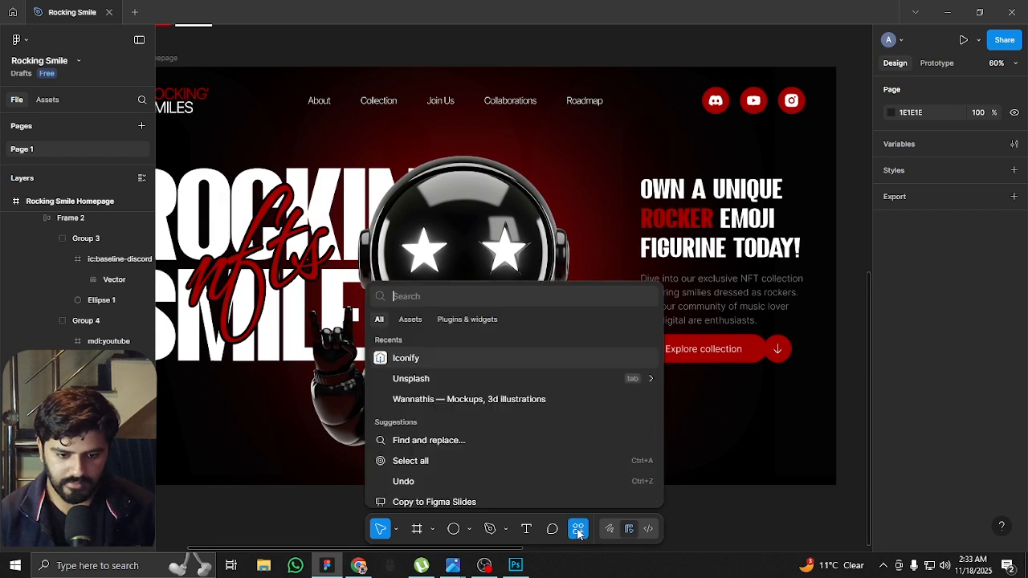
pyautogui.click(578, 530)
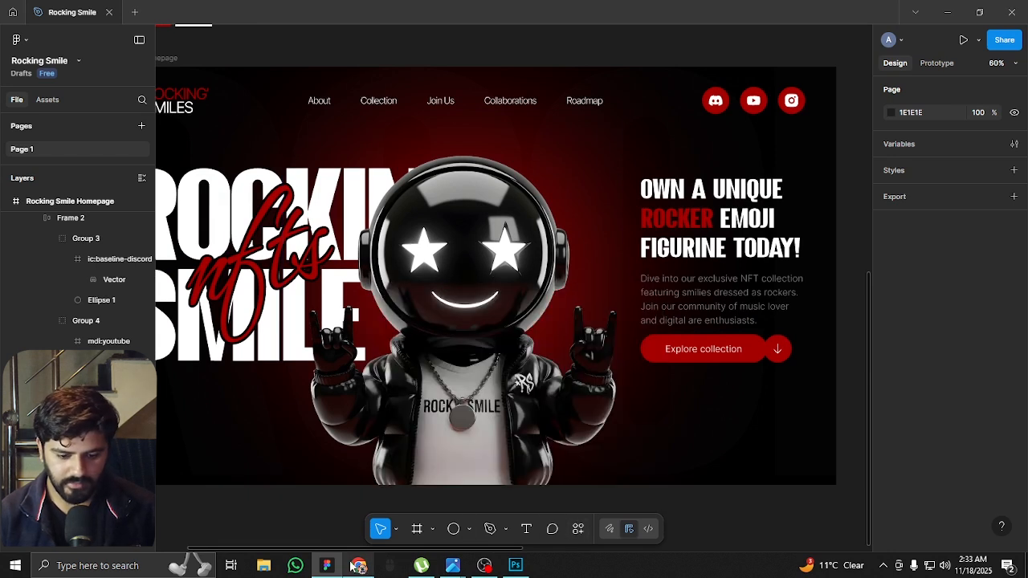
# Switch to Chrome and search Google Images for "crown icon in graffti style"
pyautogui.moveTo(359, 567)
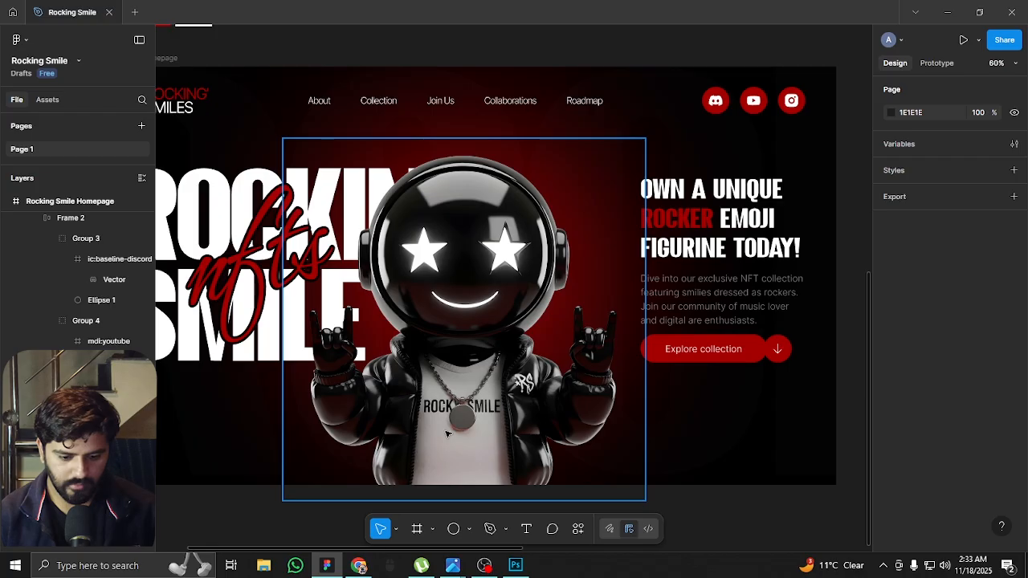
pyautogui.click(359, 565)
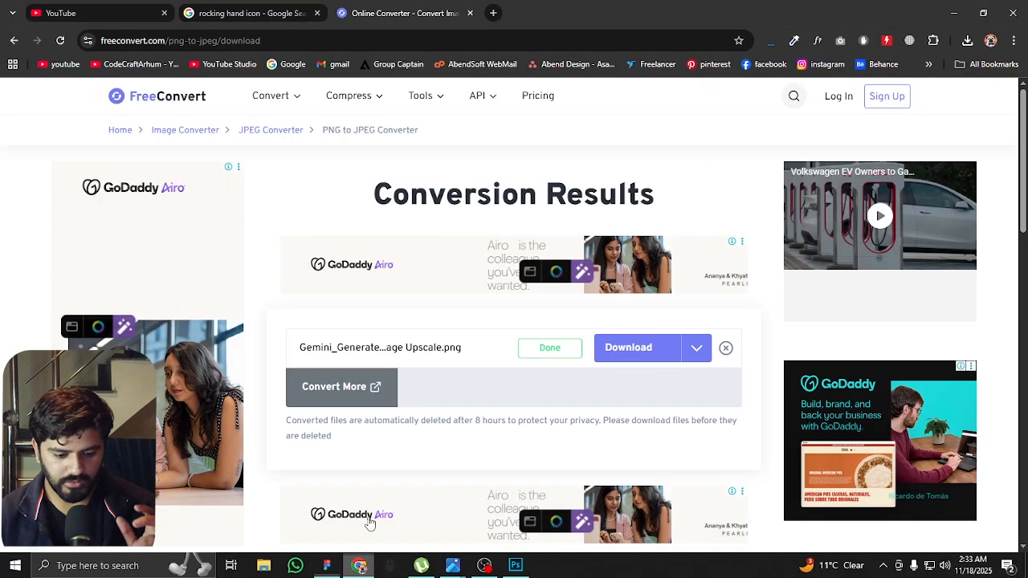
pyautogui.click(273, 14)
pyautogui.click(321, 118)
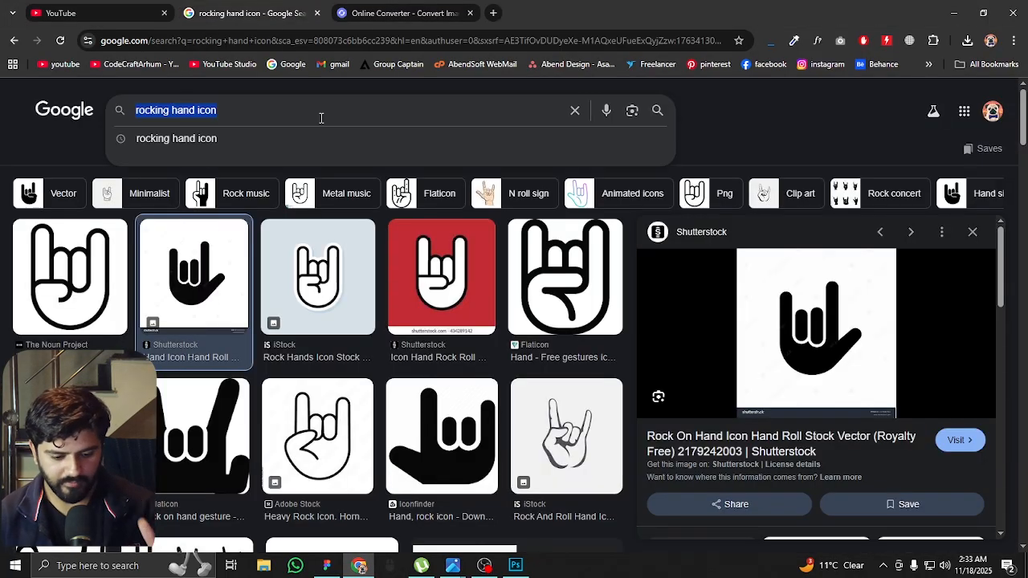
pyautogui.write('c')
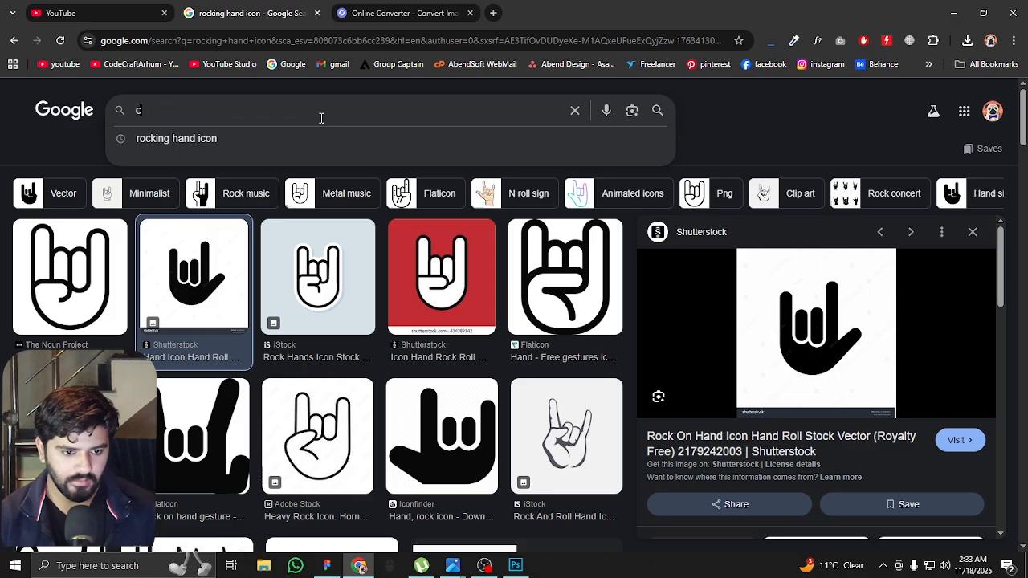
pyautogui.write('ron crown ')
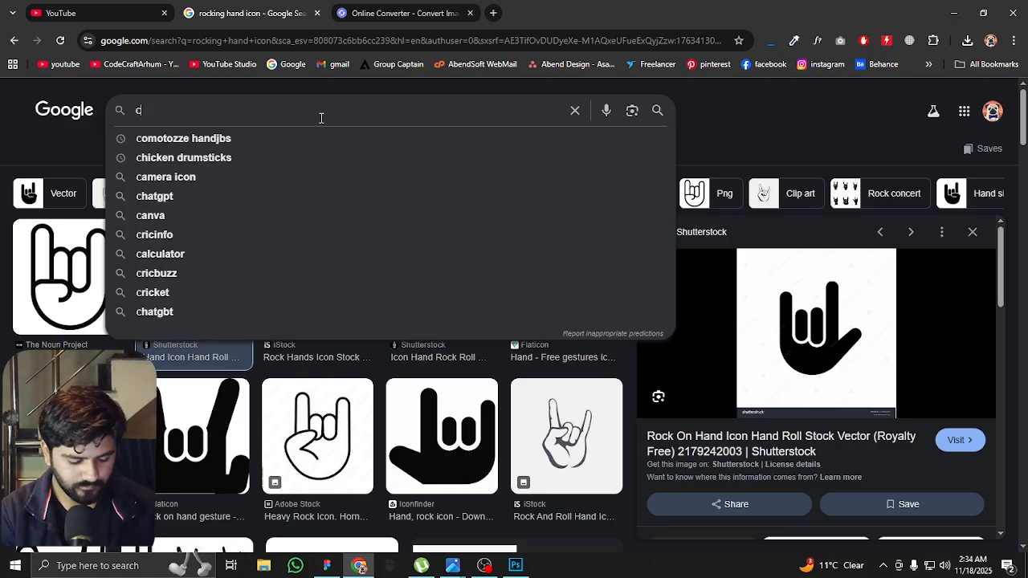
pyautogui.write('icon in')
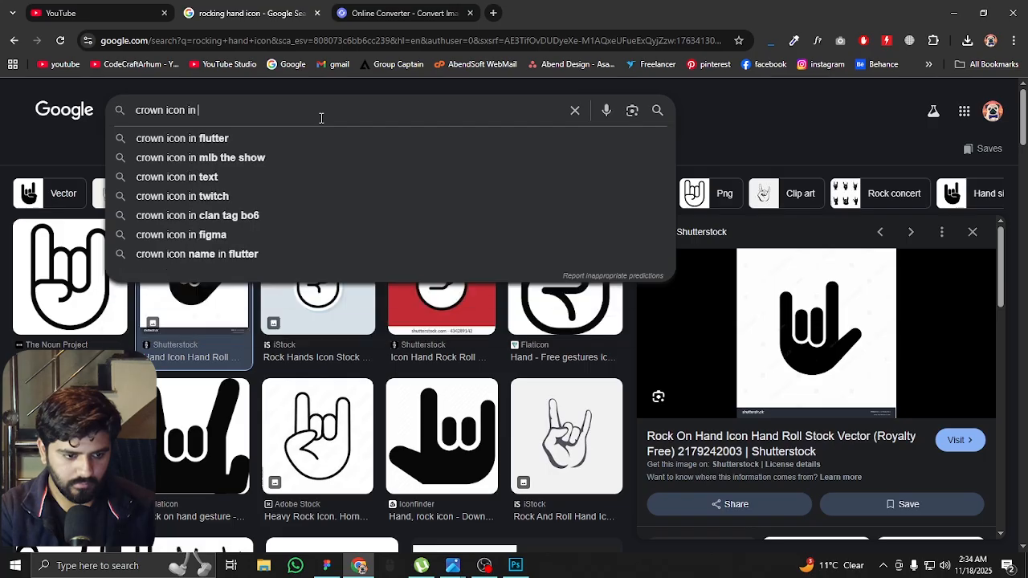
pyautogui.write(' g')
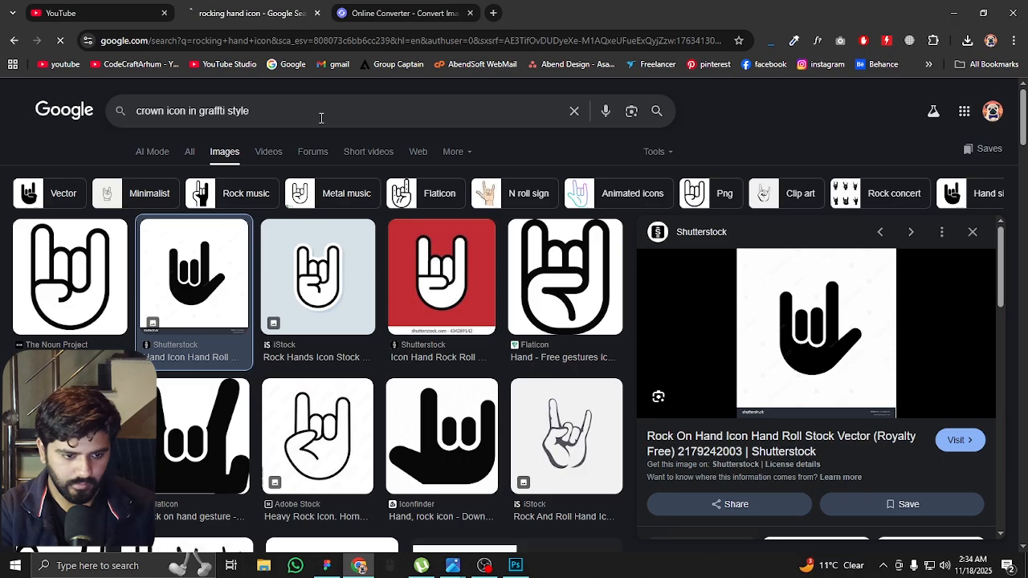
pyautogui.write('raffti style')
pyautogui.press('Return')
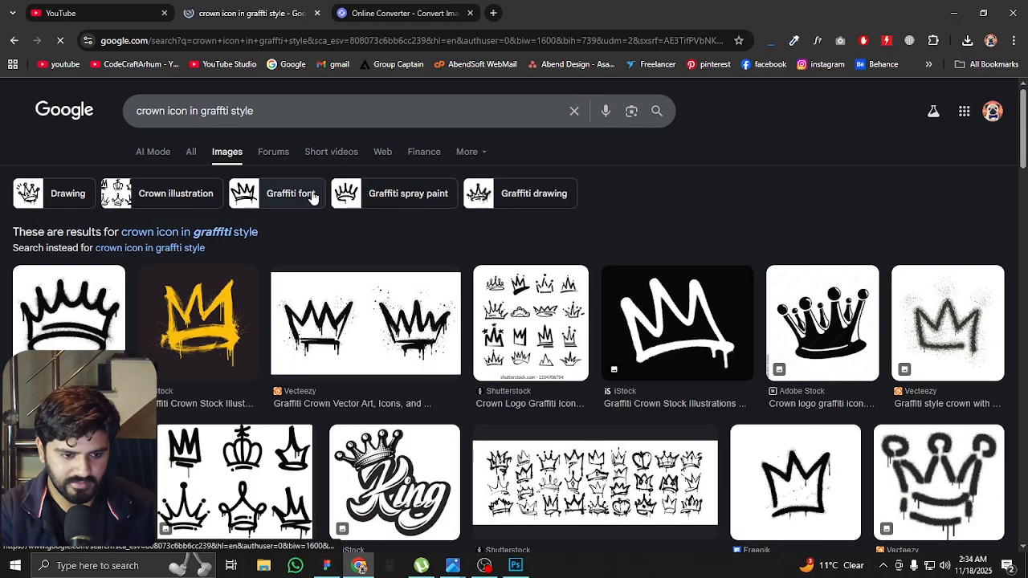
# Open the white graffiti crown on a black background from the results and copy the image
pyautogui.scroll(-2, 314, 197)
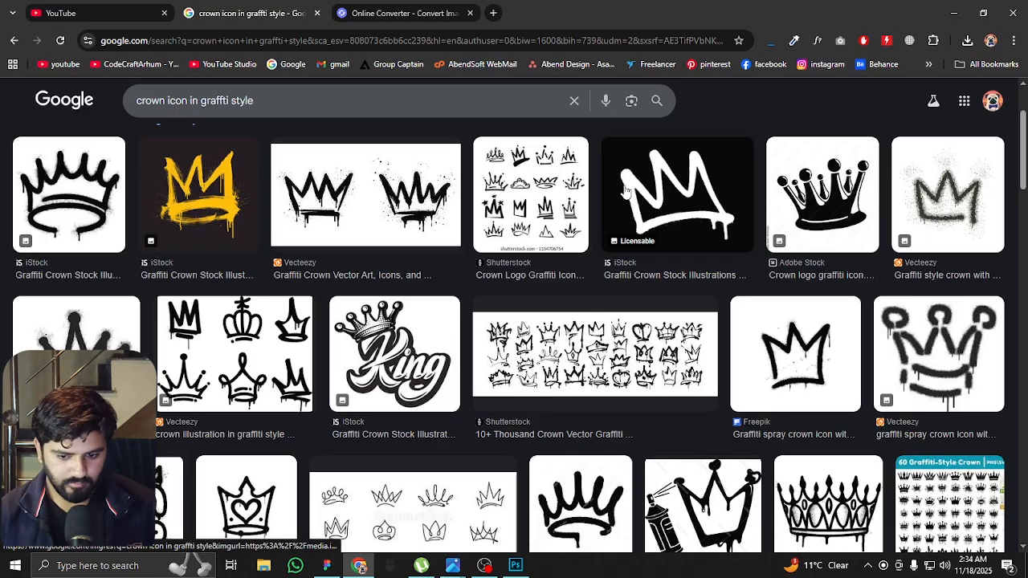
pyautogui.click(695, 188)
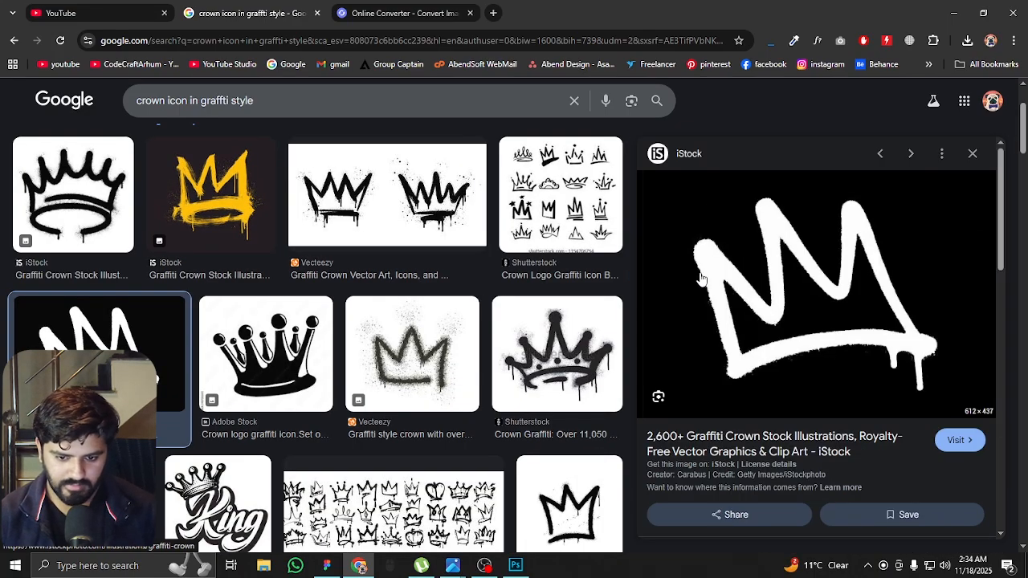
pyautogui.rightClick(819, 290)
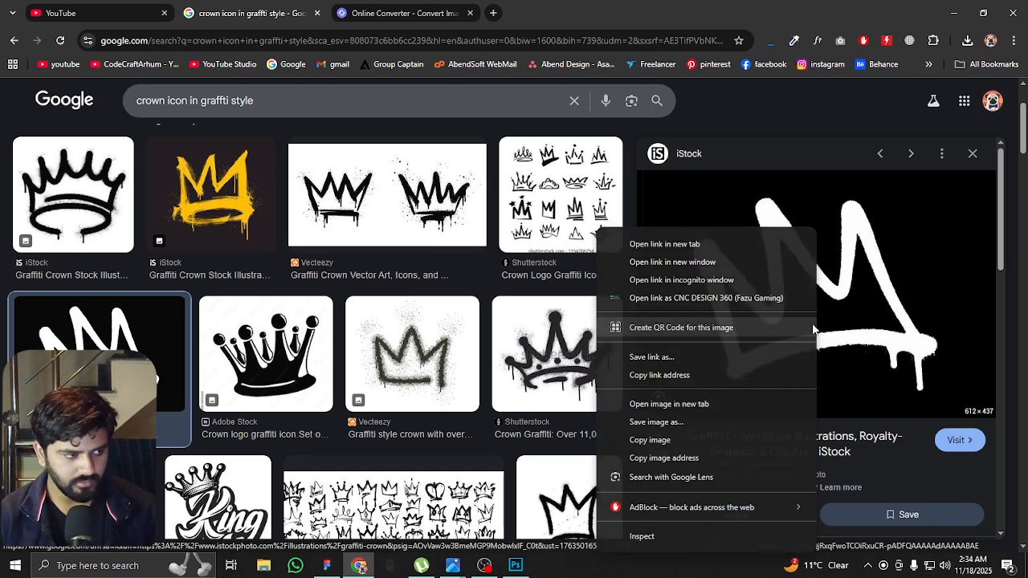
pyautogui.click(684, 423)
# Switch to Photoshop, hide the mascot layer, paste the crown image on a new layer and enlarge it to about half the canvas width
pyautogui.click(514, 565)
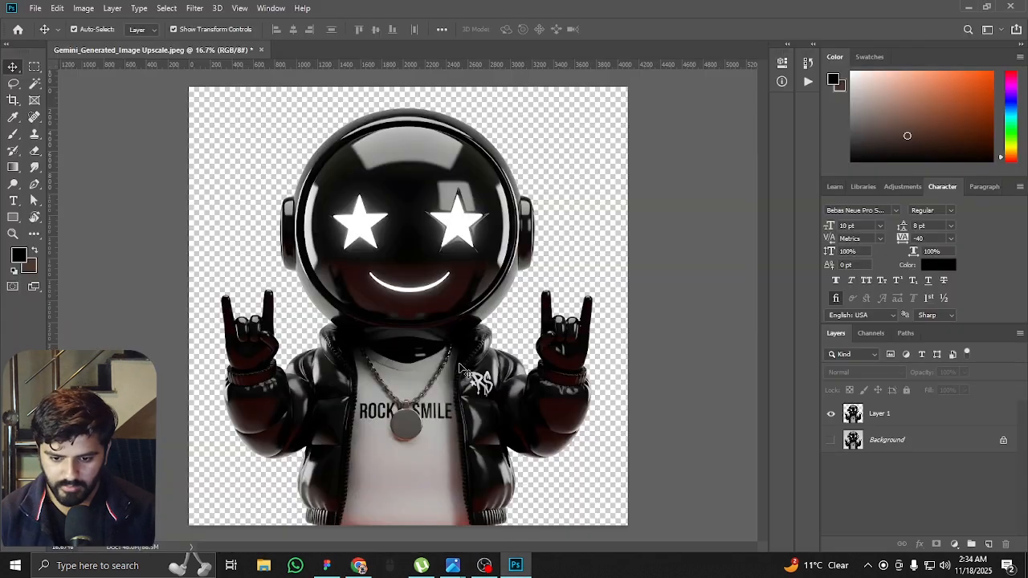
pyautogui.click(829, 415)
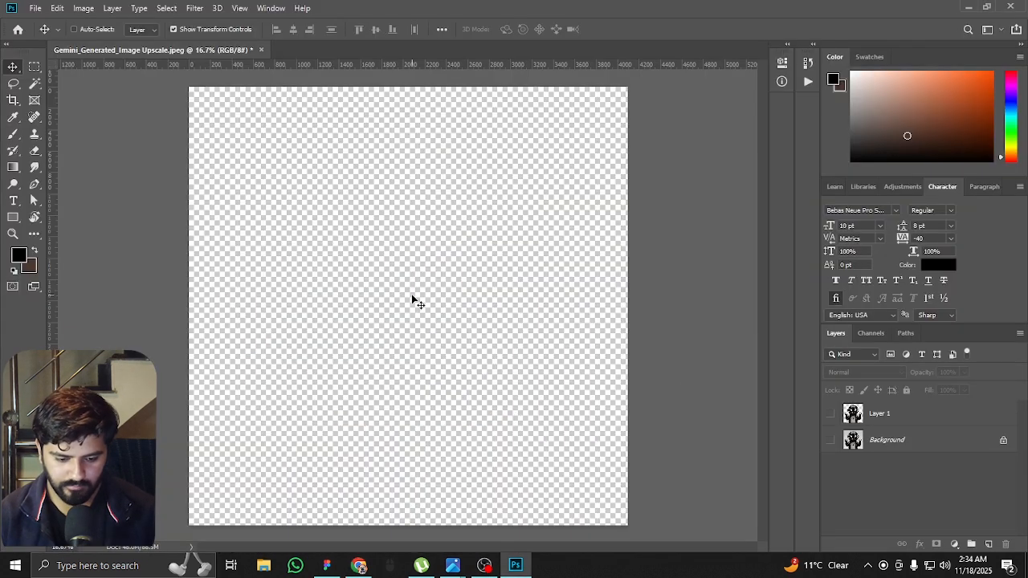
pyautogui.hotkey('ctrl', 'v')
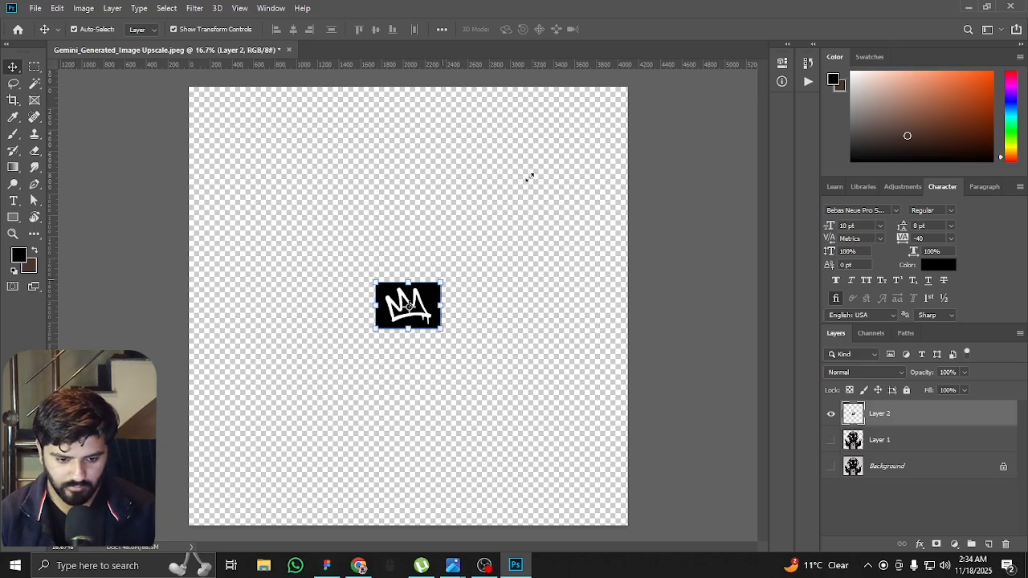
pyautogui.moveTo(523, 184); pyautogui.dragTo(573, 138)
# Delete the black areas outside and inside the crown with the Magic Wand, leaving only the white outline, and deselect
pyautogui.press('w')
pyautogui.click(517, 280)
pyautogui.press('Delete')
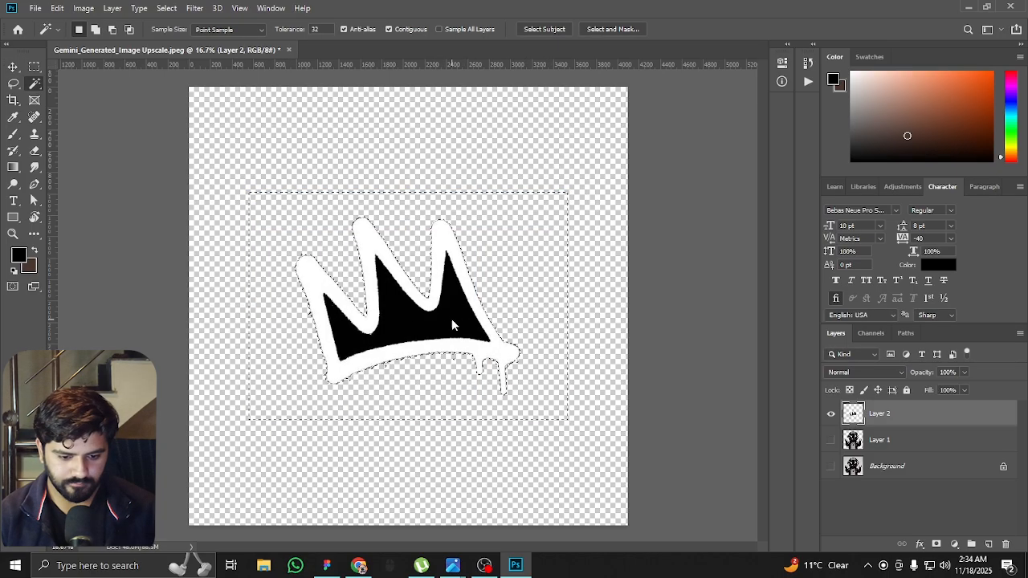
pyautogui.click(452, 321)
pyautogui.press('Delete')
pyautogui.hotkey('ctrl', 'd')
pyautogui.press('v')
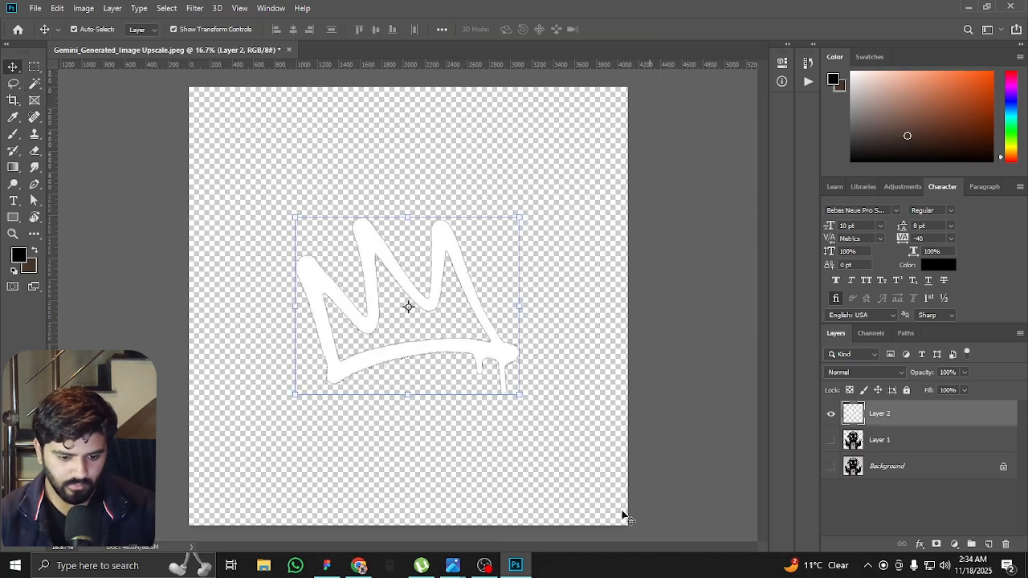
# Switch to Figma, copy the Explore collection button's fill hex A60000, and return to Photoshop
pyautogui.click(323, 565)
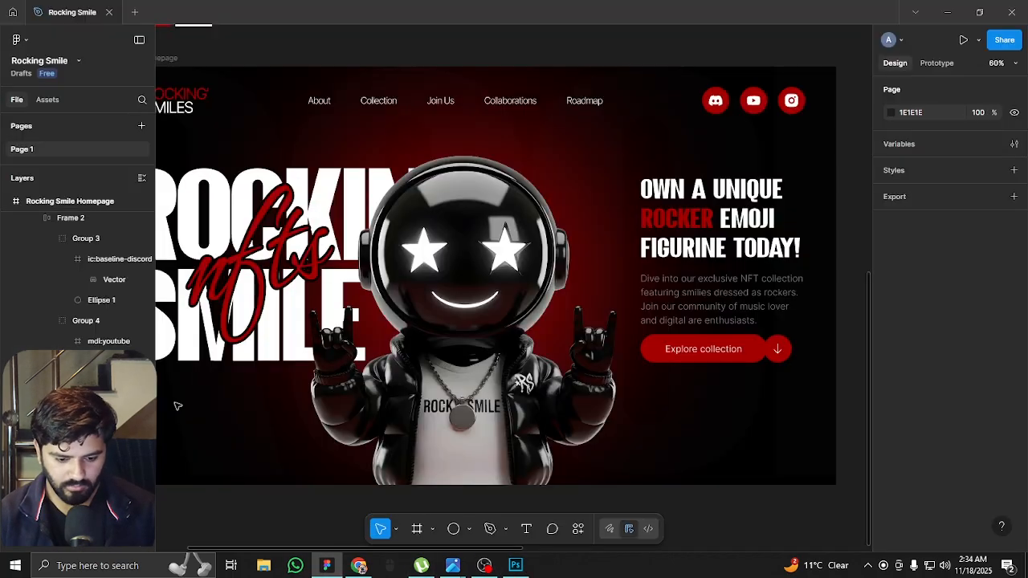
pyautogui.click(709, 363)
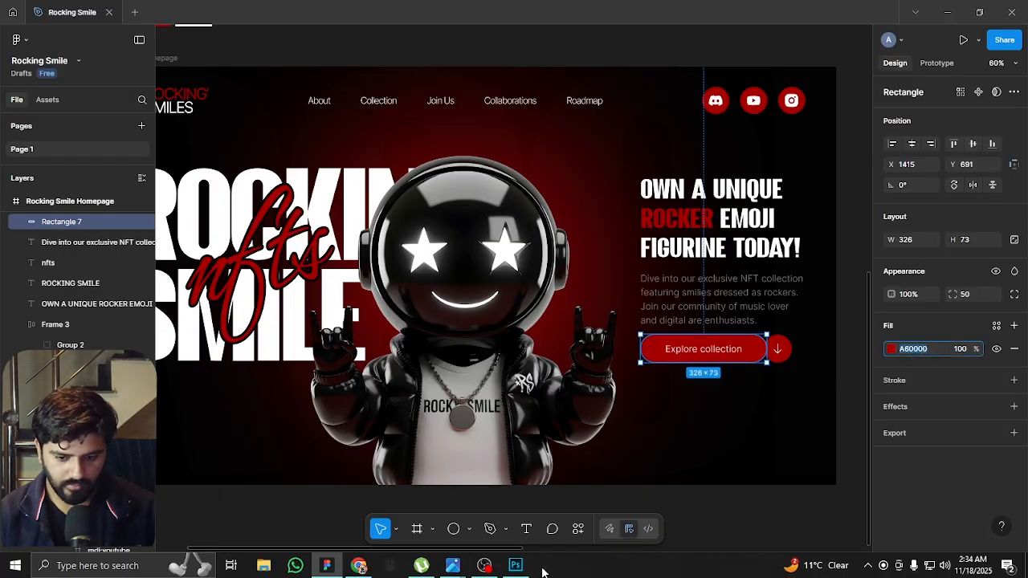
pyautogui.click(515, 565)
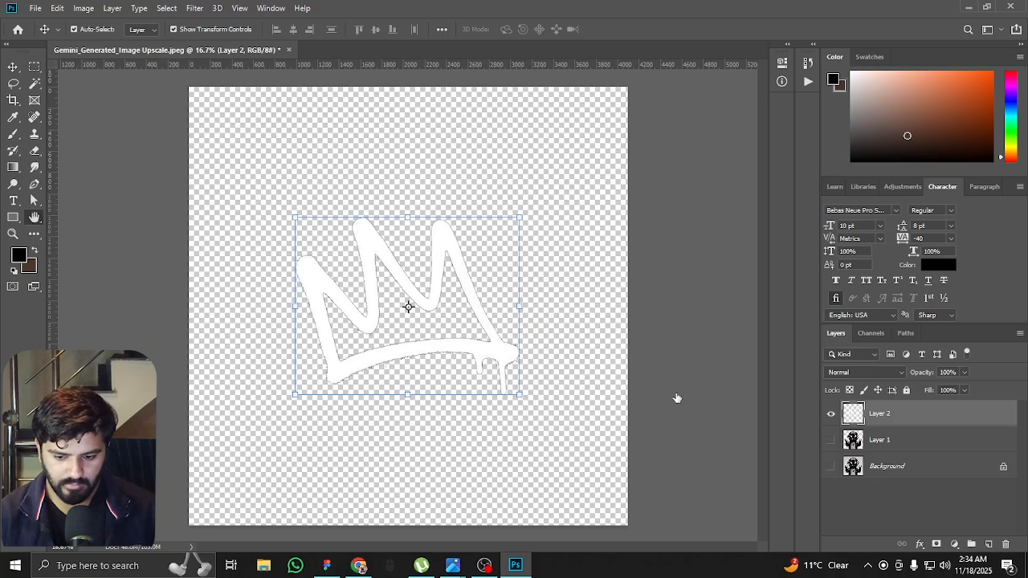
# Apply a Color Overlay to the crown layer using the copied dark red A60000
pyautogui.click(578, 402)
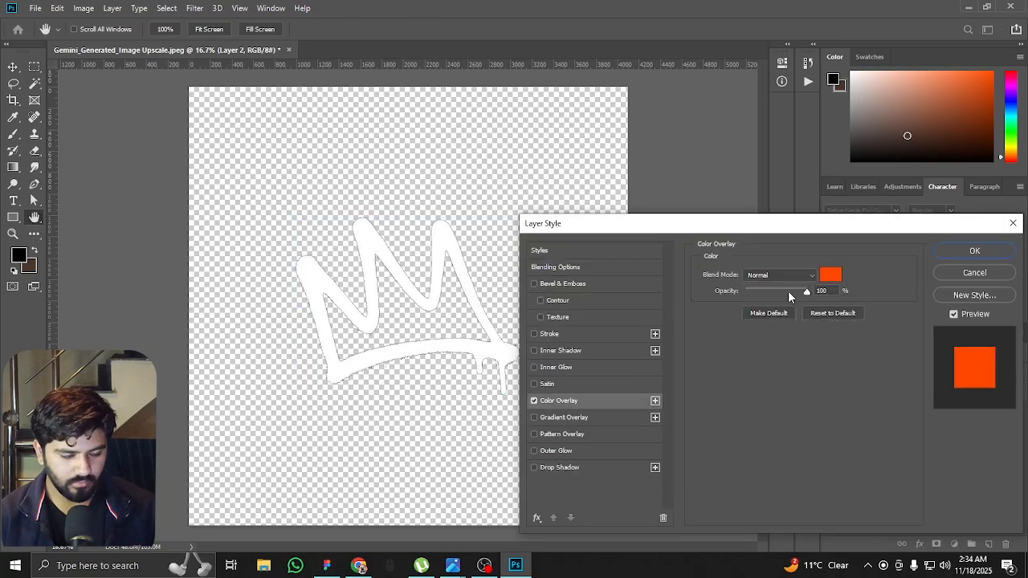
pyautogui.click(829, 281)
pyautogui.hotkey('ctrl', 'v')
pyautogui.press('Return')
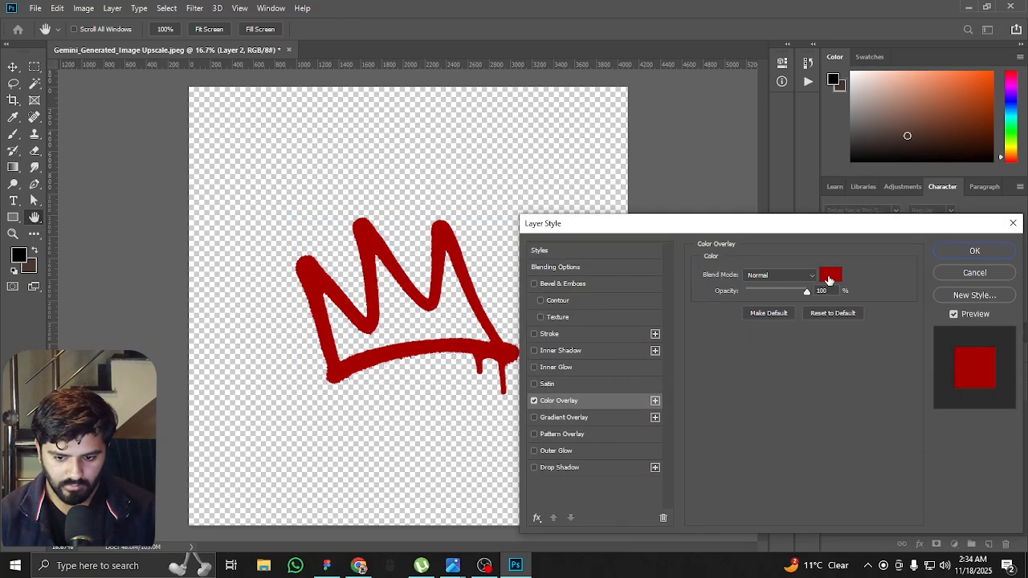
pyautogui.press('Return')
# Crop the canvas to a square closely around the crown, about 2218 × 2218 px
pyautogui.press('c')
pyautogui.moveTo(626, 88); pyautogui.dragTo(528, 185)
pyautogui.moveTo(398, 430)
pyautogui.mouseDown()
pyautogui.moveTo(412, 420)
pyautogui.moveTo(411, 443)
pyautogui.moveTo(410, 427)
pyautogui.mouseUp()
pyautogui.press('Return')
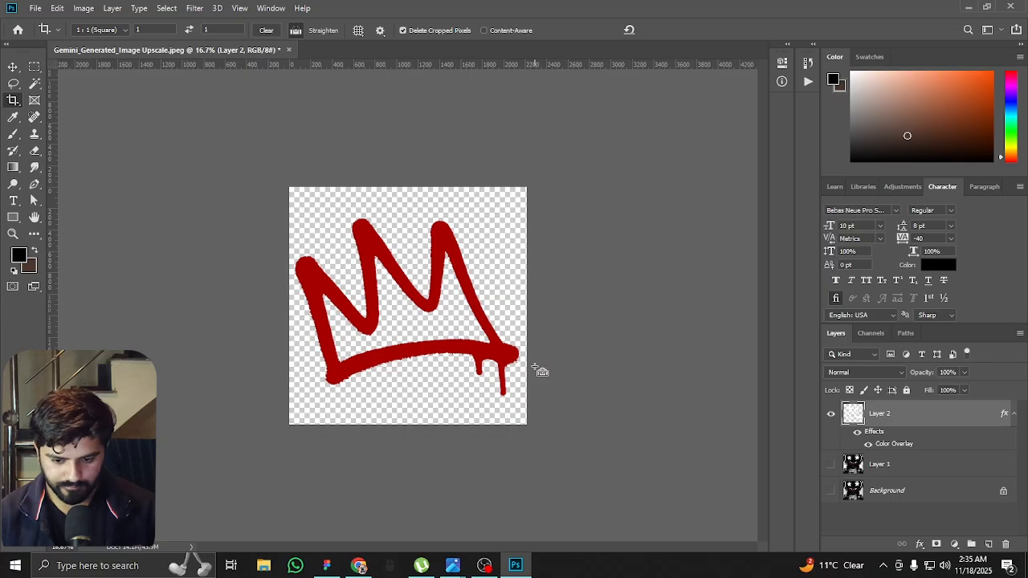
# Save a copy of the crown artwork to the Desktop as a transparent image named Crown
pyautogui.hotkey('ctrl', 'shift', 's')
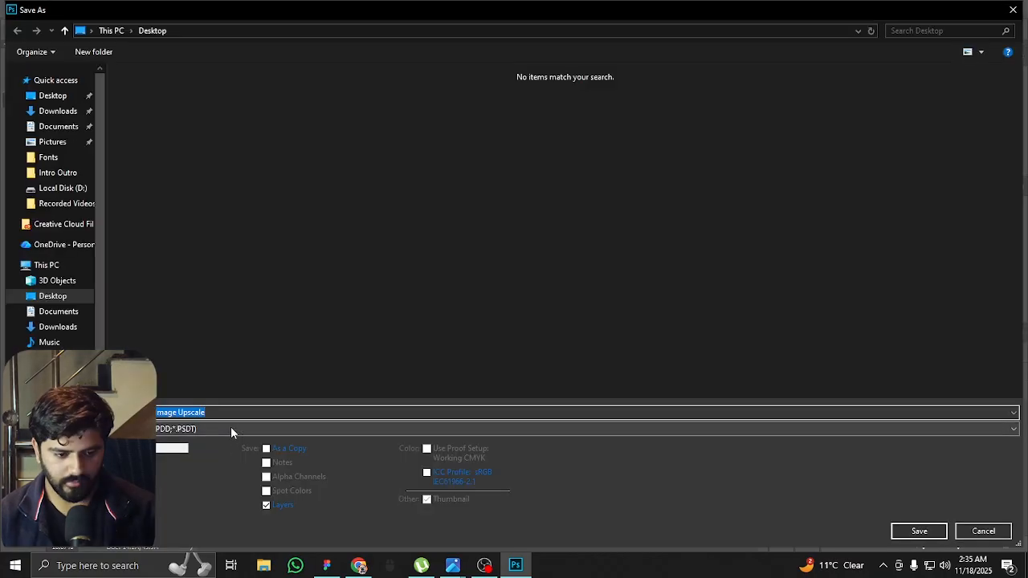
pyautogui.click(230, 430)
pyautogui.click(214, 298)
pyautogui.click(207, 431)
pyautogui.click(193, 366)
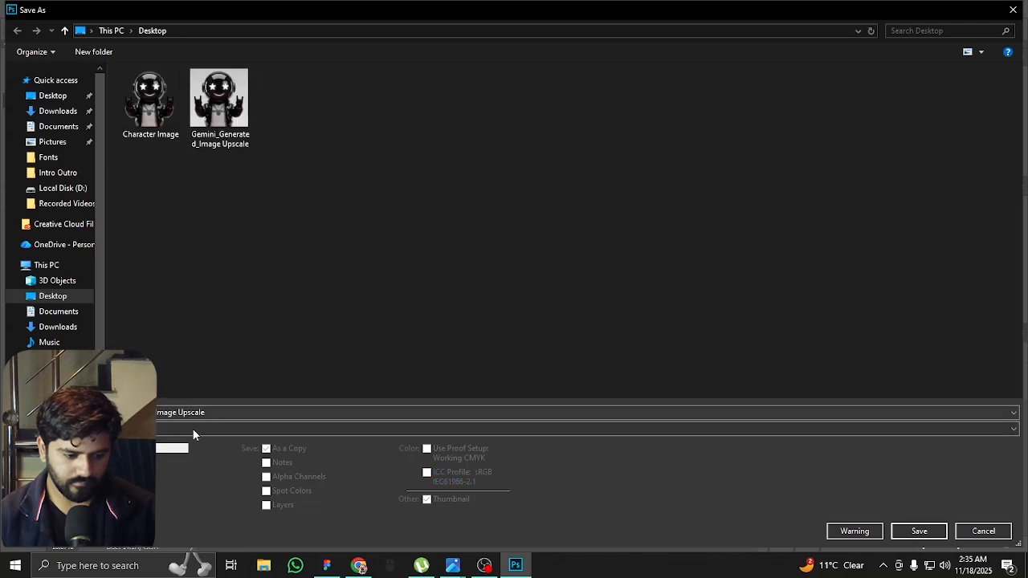
pyautogui.click(252, 412)
pyautogui.write('Crown')
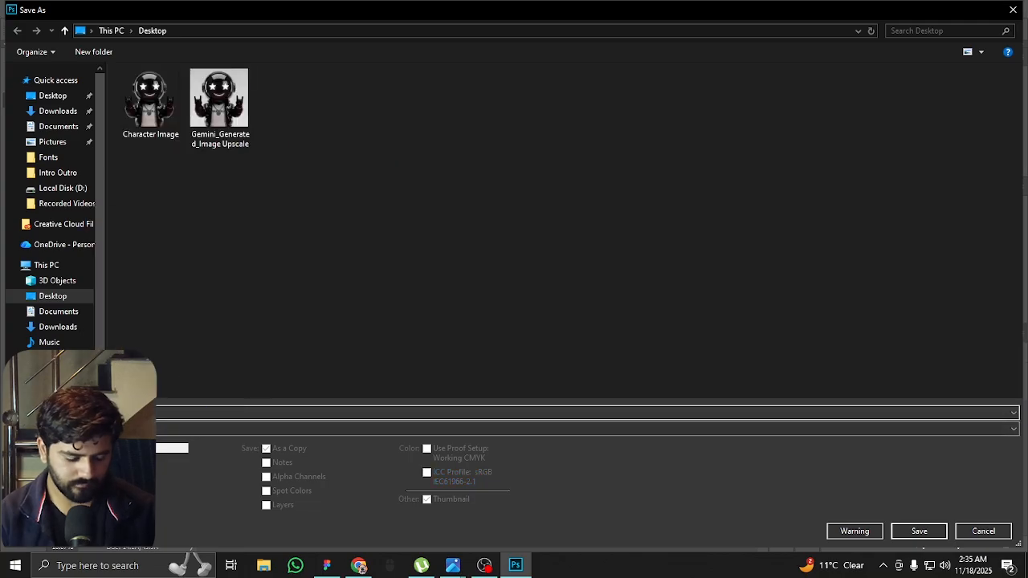
pyautogui.press('Return')
pyautogui.press('Return')
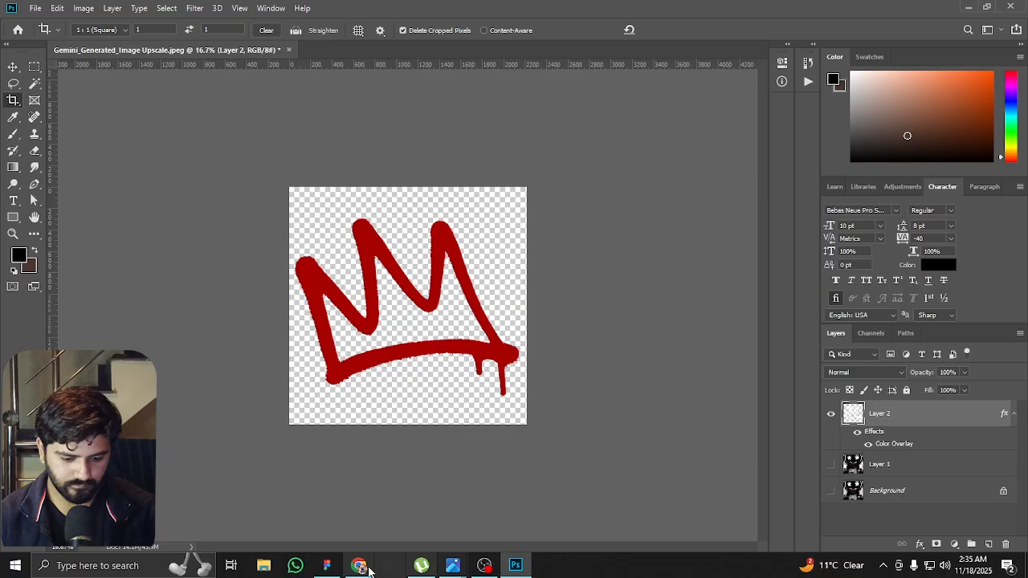
# Switch to Figma, place the Crown image beside the homepage frame, and scale it down to about 242 × 242
pyautogui.click(326, 566)
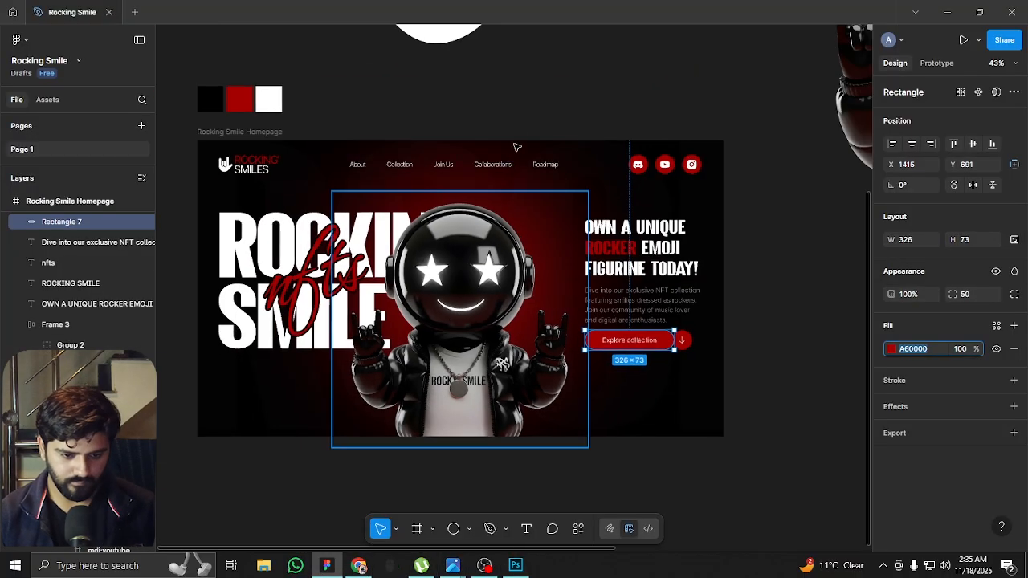
pyautogui.click(536, 121)
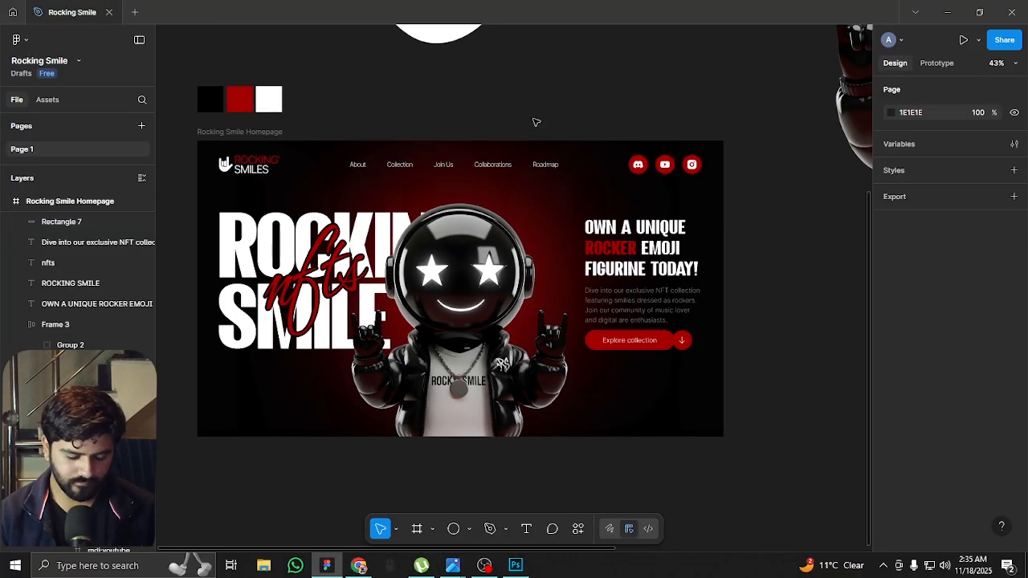
pyautogui.hotkey('ctrl', 'shift', 'k')
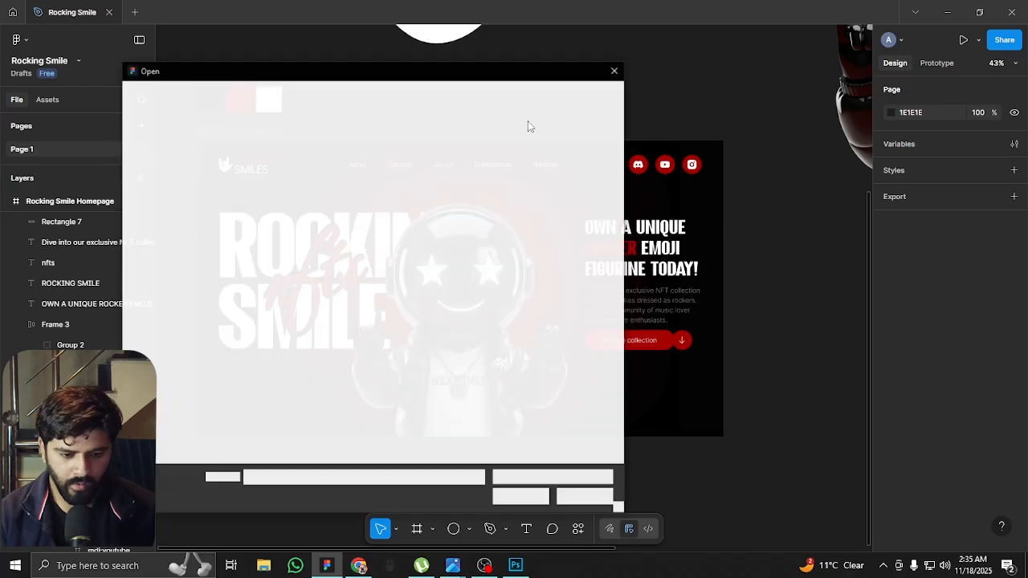
pyautogui.doubleClick(438, 176)
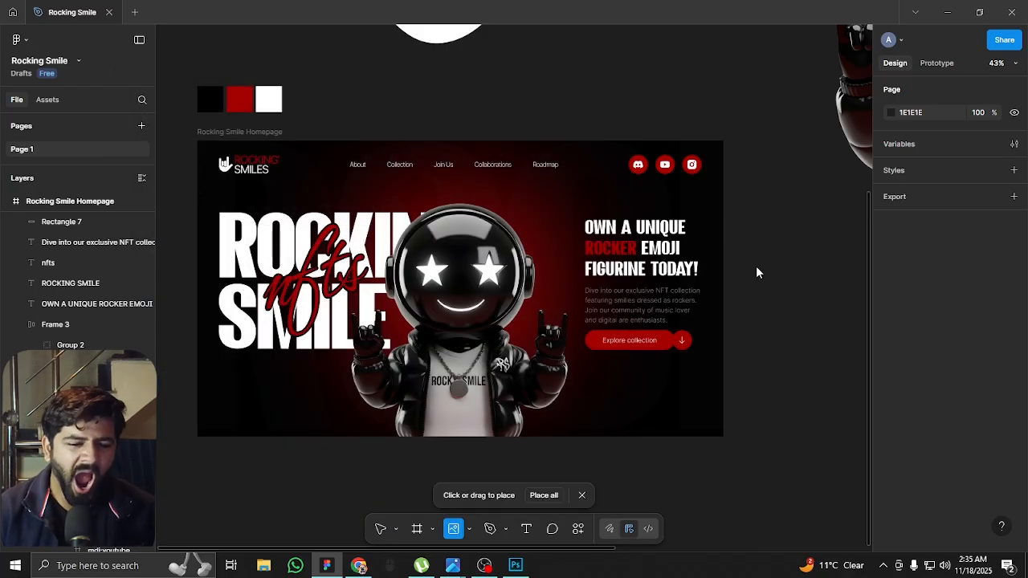
pyautogui.click(799, 310)
pyautogui.scroll(-5, 612, 278)
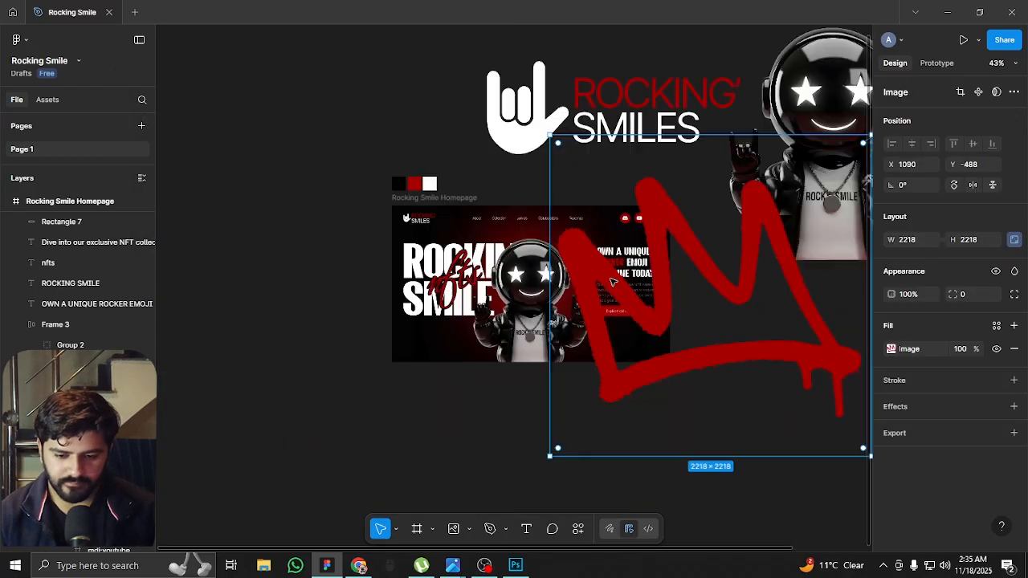
pyautogui.moveTo(681, 173); pyautogui.dragTo(686, 277)
pyautogui.scroll(5, 676, 263)
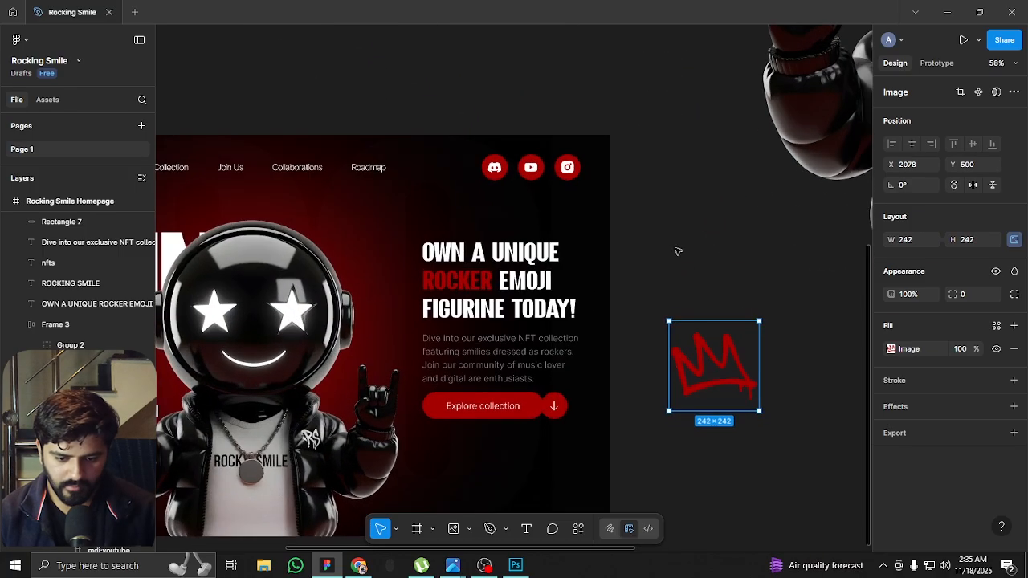
# Duplicate the crown into the homepage behind the mascot's helmet, near the headline, and rotate it to about -58°
pyautogui.click(652, 236)
pyautogui.moveTo(651, 236); pyautogui.dragTo(783, 179)
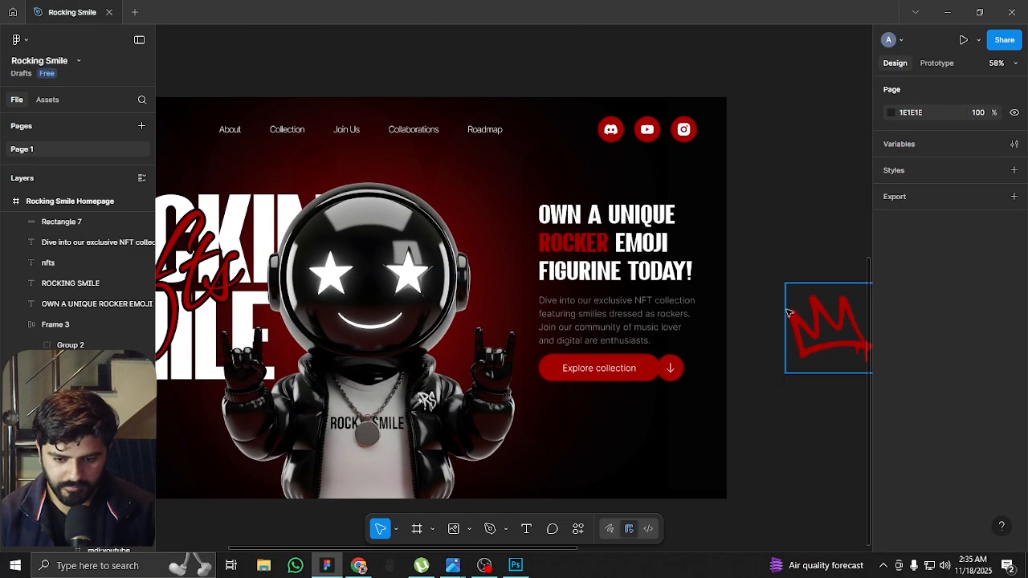
pyautogui.click(824, 317)
pyautogui.moveTo(856, 319); pyautogui.dragTo(497, 229)
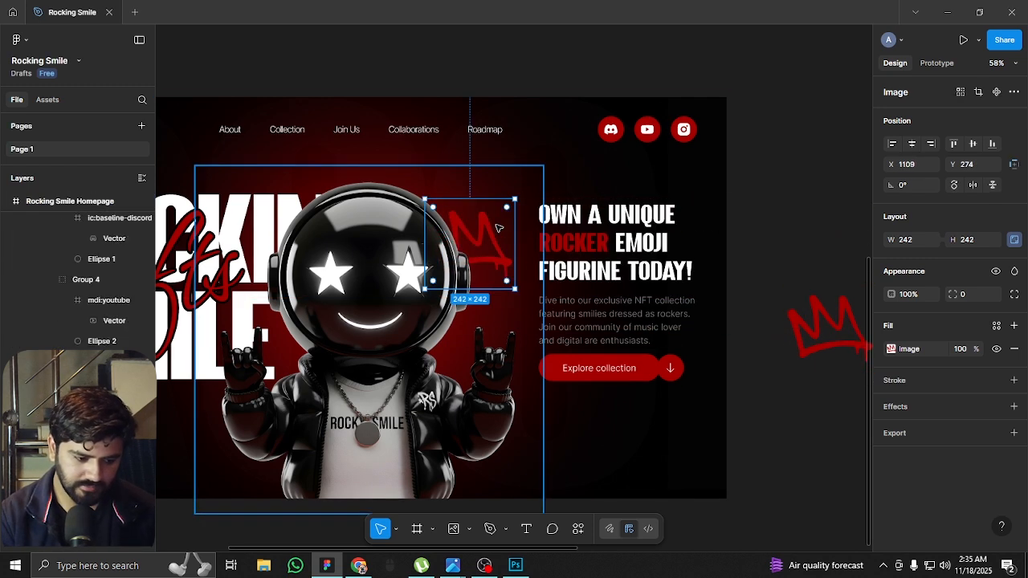
pyautogui.moveTo(498, 228)
pyautogui.mouseDown()
pyautogui.moveTo(502, 210)
pyautogui.moveTo(495, 249)
pyautogui.moveTo(504, 198)
pyautogui.moveTo(551, 206)
pyautogui.moveTo(553, 217)
pyautogui.moveTo(504, 219)
pyautogui.moveTo(504, 231)
pyautogui.mouseUp()
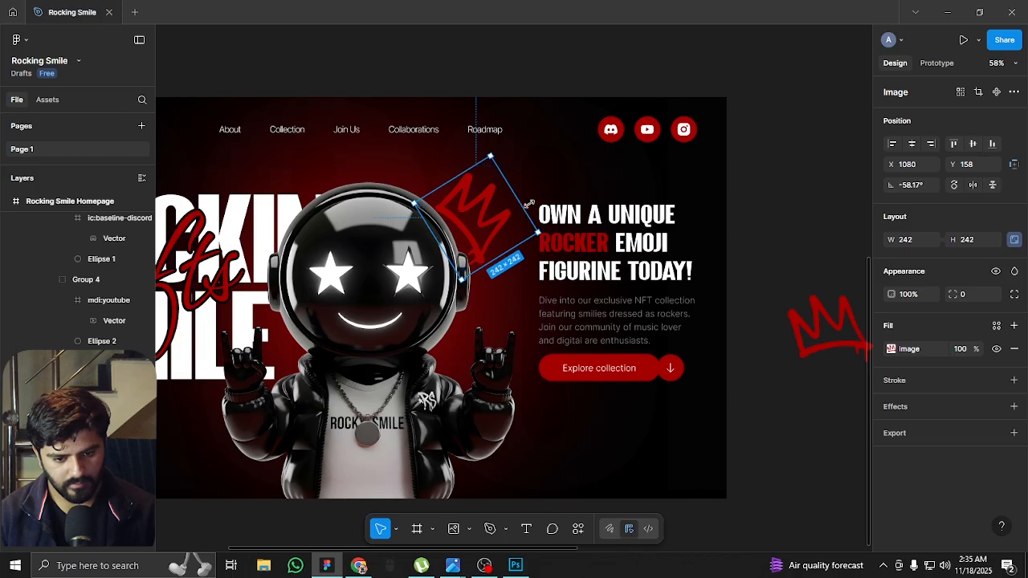
# Enlarge the crown behind the helmet to about 323 × 323, rotate it to about -39°, and nudge it up 2 px
pyautogui.moveTo(538, 234); pyautogui.dragTo(577, 244)
pyautogui.click(577, 245)
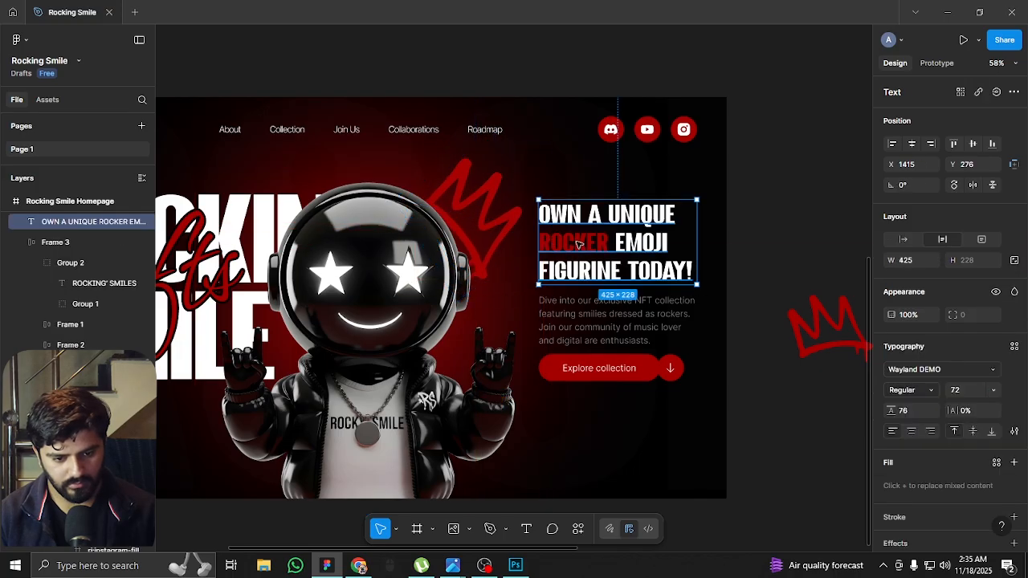
pyautogui.click(516, 228)
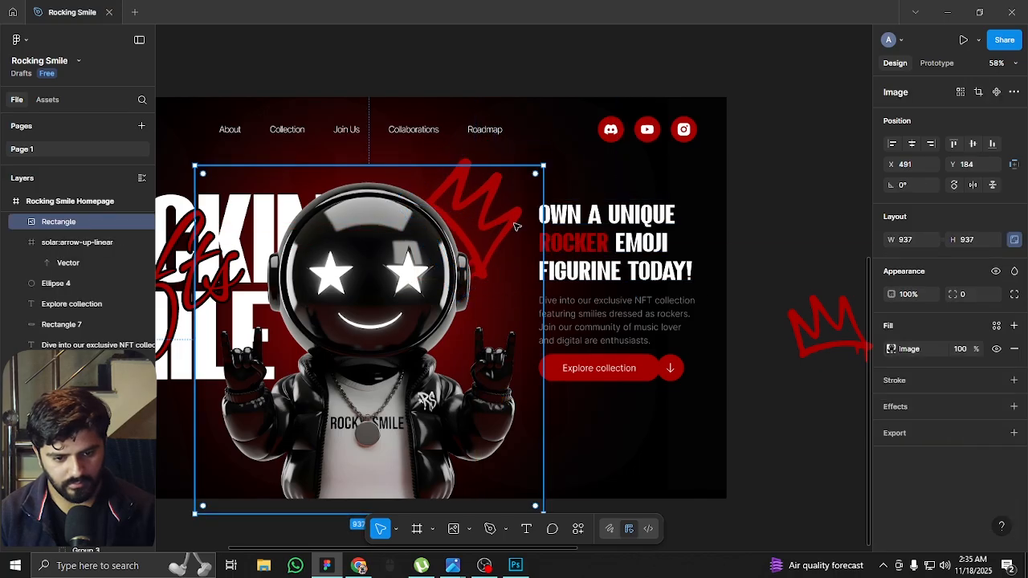
pyautogui.click(464, 165)
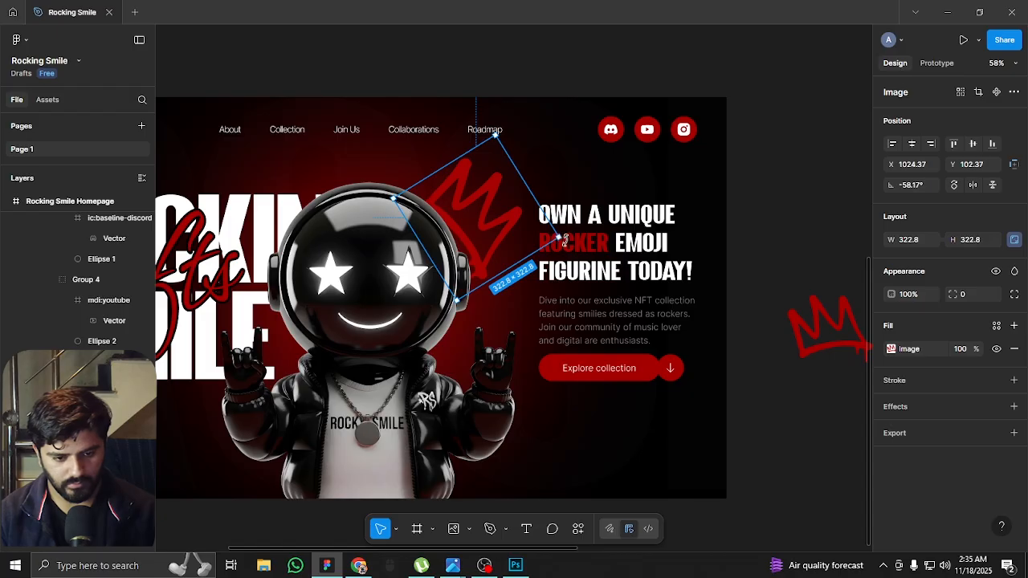
pyautogui.moveTo(567, 235); pyautogui.dragTo(576, 210)
pyautogui.scroll(-3, 719, 226)
pyautogui.scroll(2, 581, 306)
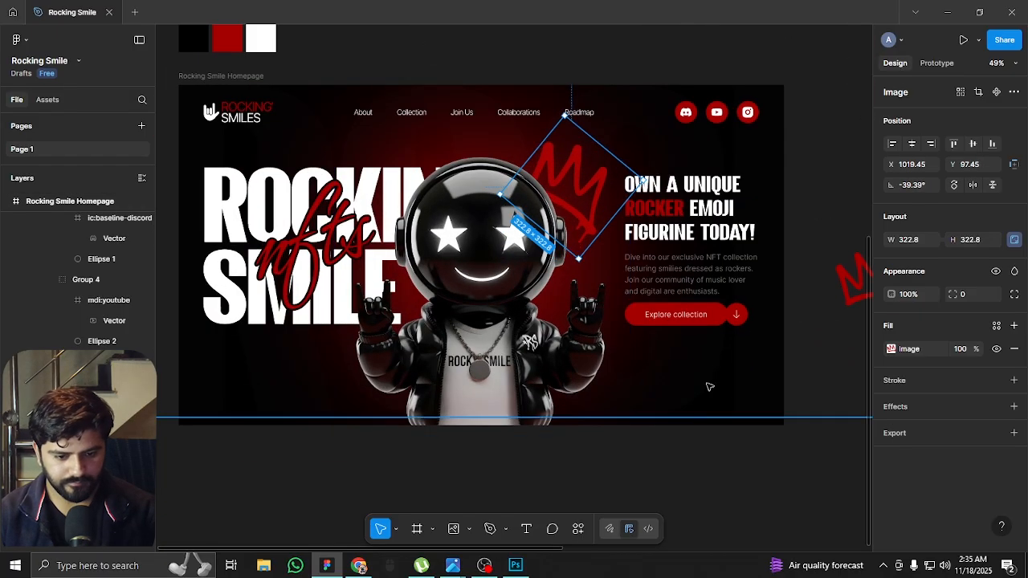
pyautogui.press('Up')
pyautogui.press('Up')
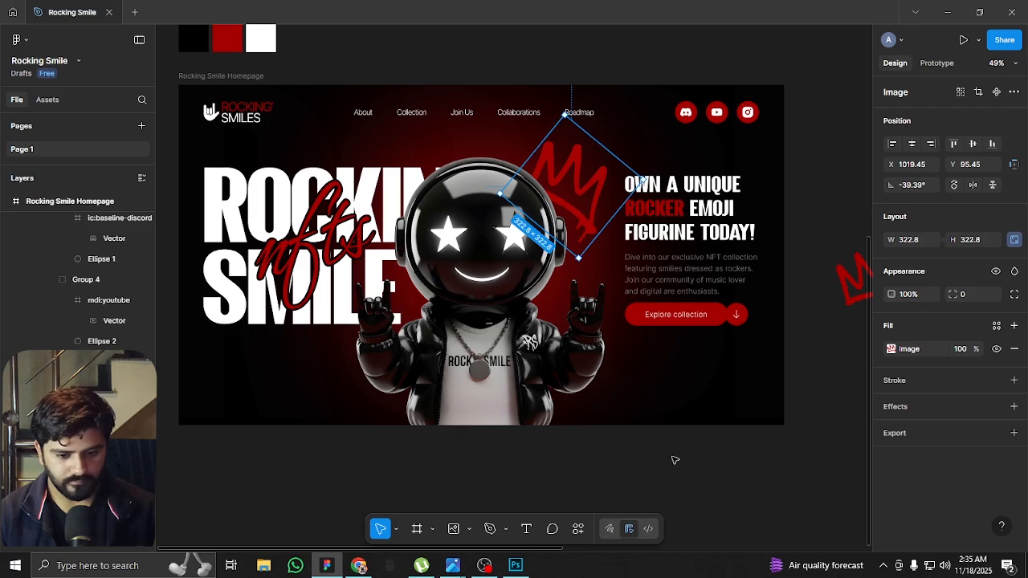
pyautogui.click(675, 460)
pyautogui.scroll(3, 597, 267)
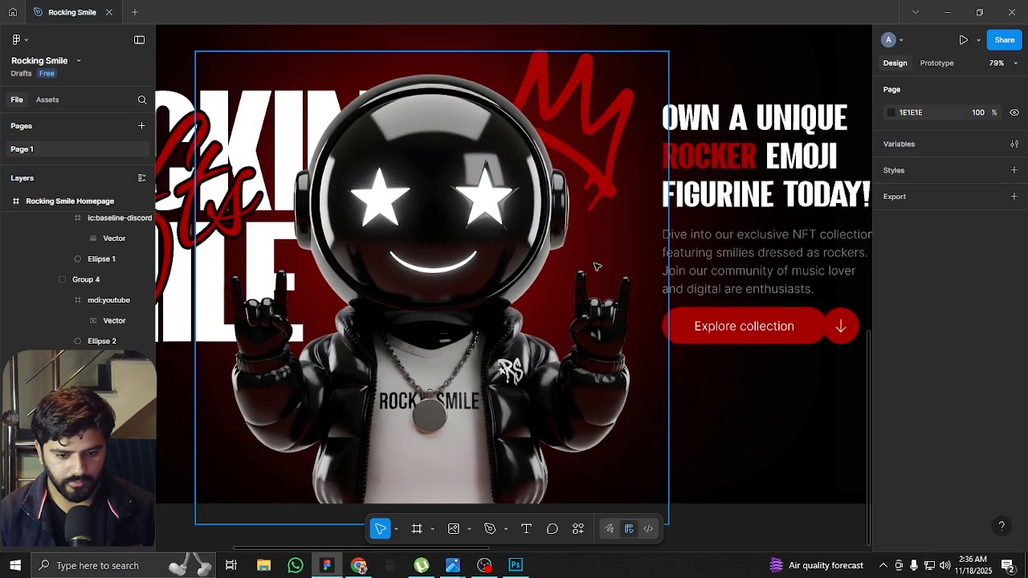
pyautogui.click(649, 276)
pyautogui.moveTo(648, 278); pyautogui.dragTo(616, 378)
pyautogui.hotkey('ctrl', 'z')
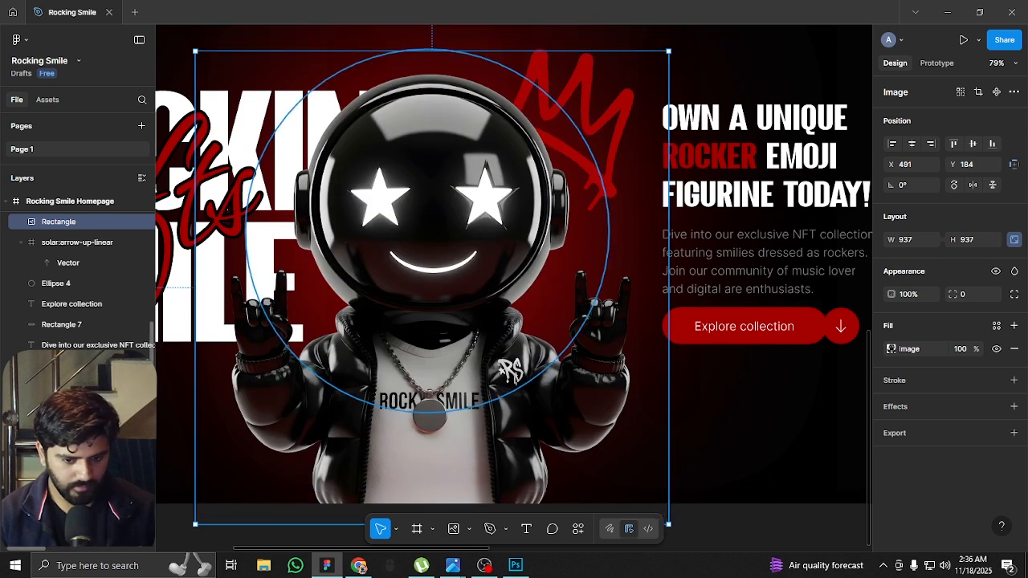
# Shrink the red glow ellipse behind the mascot to 528 × 528, keeping it centred
pyautogui.click(565, 337)
pyautogui.scroll(-2, 564, 336)
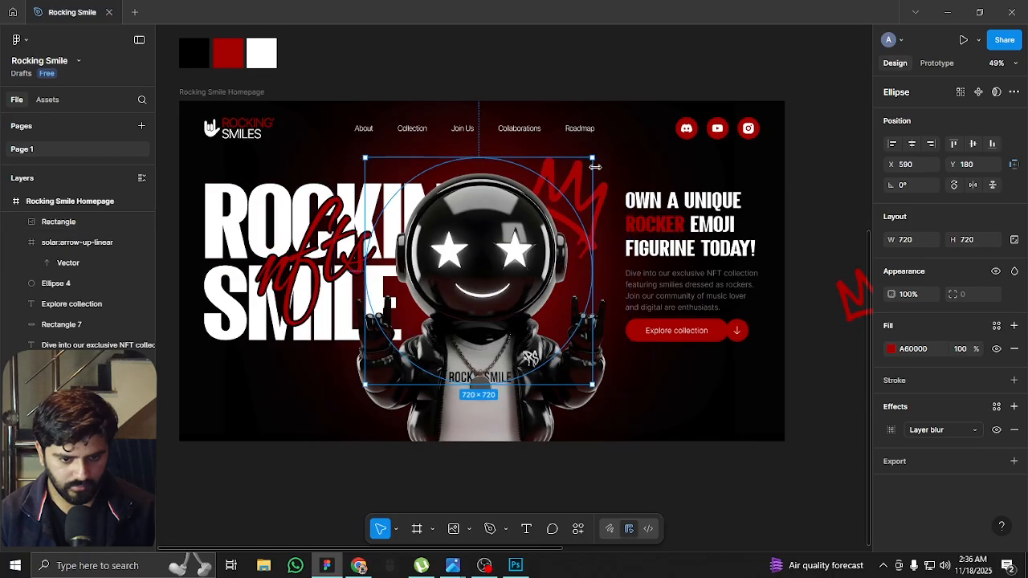
pyautogui.moveTo(593, 160); pyautogui.dragTo(562, 188)
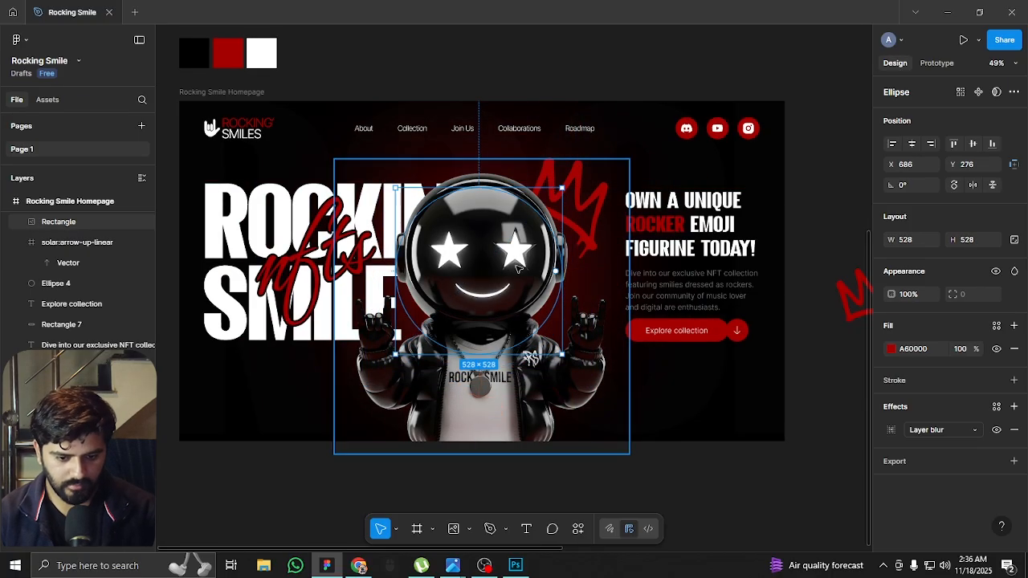
# Bring the red glow ellipse in front of the mascot and move it toward the headline, to about X 863, Y 363
pyautogui.hotkey('shift', 'Right')
pyautogui.hotkey('shift', 'Right')
pyautogui.hotkey('shift', 'Right')
pyautogui.hotkey('shift', 'Right')
pyautogui.hotkey('shift', 'Right')
pyautogui.hotkey('shift', 'Right')
pyautogui.hotkey('shift', 'Right')
pyautogui.hotkey('shift', 'Right')
pyautogui.hotkey('shift', 'Right')
pyautogui.hotkey('shift', 'Right')
pyautogui.hotkey('shift', 'Right')
pyautogui.hotkey('shift', 'Right')
pyautogui.hotkey('shift', 'Right')
pyautogui.hotkey('shift', 'Right')
pyautogui.hotkey('shift', 'Right')
pyautogui.hotkey('shift', 'Right')
pyautogui.hotkey('shift', 'Right')
pyautogui.hotkey('shift', 'Right')
pyautogui.hotkey('shift', 'Right')
pyautogui.hotkey('shift', 'Right')
pyautogui.hotkey('shift', 'Right')
pyautogui.hotkey('shift', 'Right')
pyautogui.hotkey('shift', 'Down')
pyautogui.hotkey('shift', 'Down')
pyautogui.hotkey('shift', 'Down')
pyautogui.hotkey('shift', 'Down')
pyautogui.hotkey('shift', 'Down')
pyautogui.moveTo(586, 285); pyautogui.dragTo(561, 293)
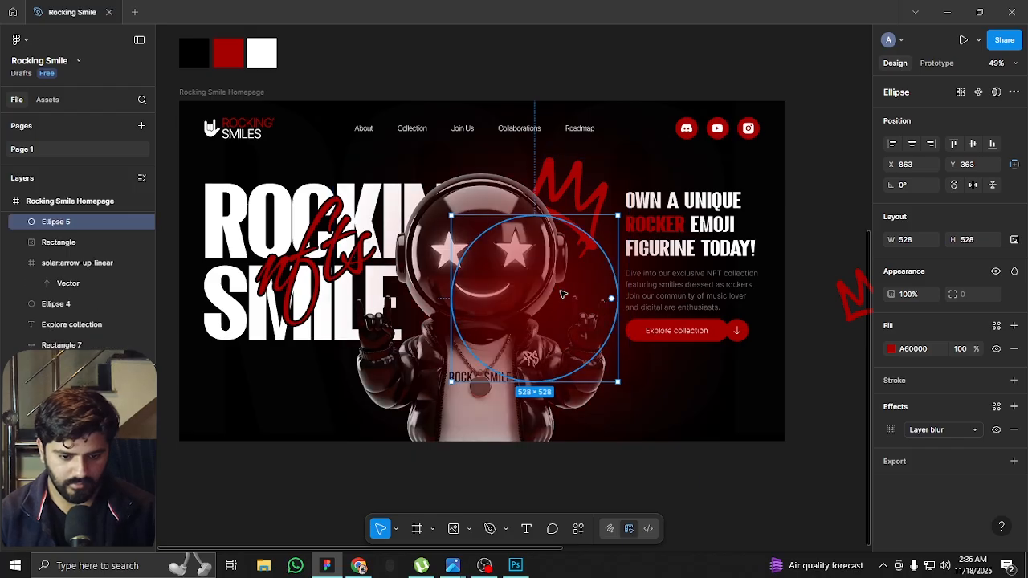
# Shrink the glow to 322 × 322 and distribute copies around the mascot, sending the one over the helmet behind it
pyautogui.moveTo(615, 218); pyautogui.dragTo(588, 244)
pyautogui.moveTo(558, 280); pyautogui.dragTo(464, 280)
pyautogui.press('[')
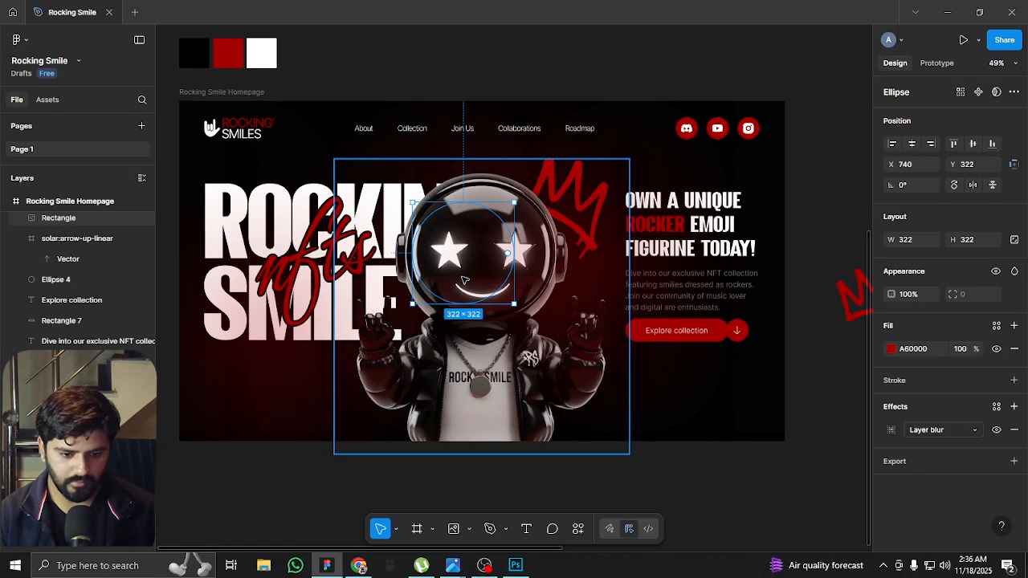
# Enlarge the glow behind the mascot's helmet to 768 × 768 and recentre it behind the mascot
pyautogui.moveTo(513, 202); pyautogui.dragTo(554, 137)
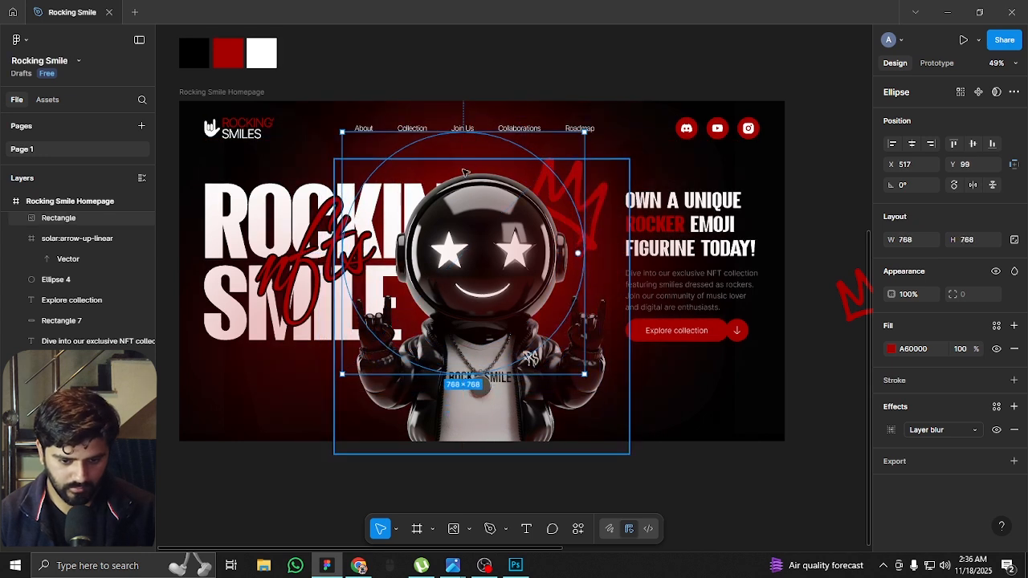
pyautogui.moveTo(447, 175); pyautogui.dragTo(486, 203)
pyautogui.click(659, 428)
pyautogui.scroll(-3, 658, 418)
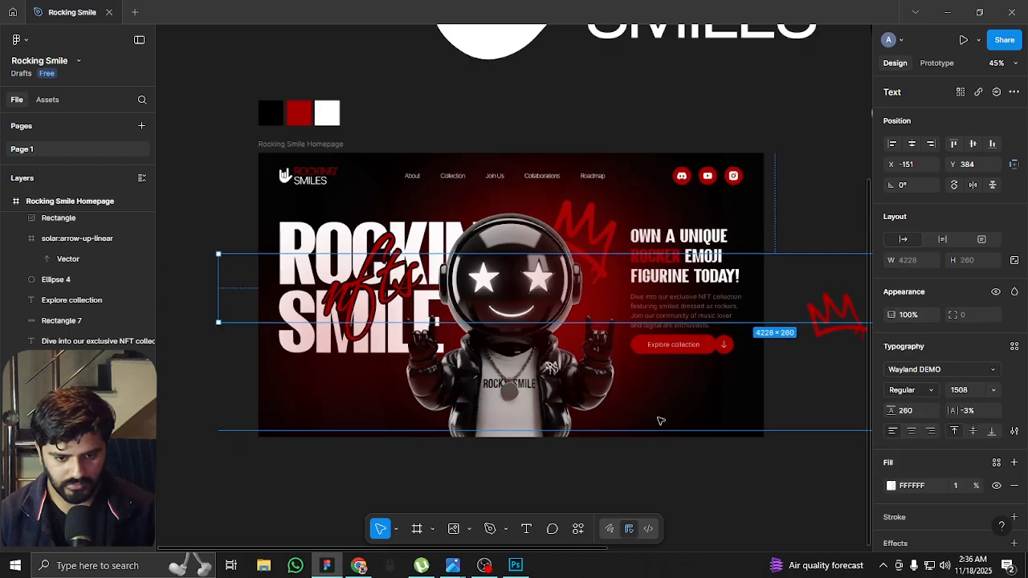
pyautogui.click(645, 464)
# Try other fill colours on the small glow ellipse beside the helmet, including orange A63200, white FFFFFF and brown 6E2F0C
pyautogui.scroll(-3, 634, 418)
pyautogui.scroll(4, 578, 195)
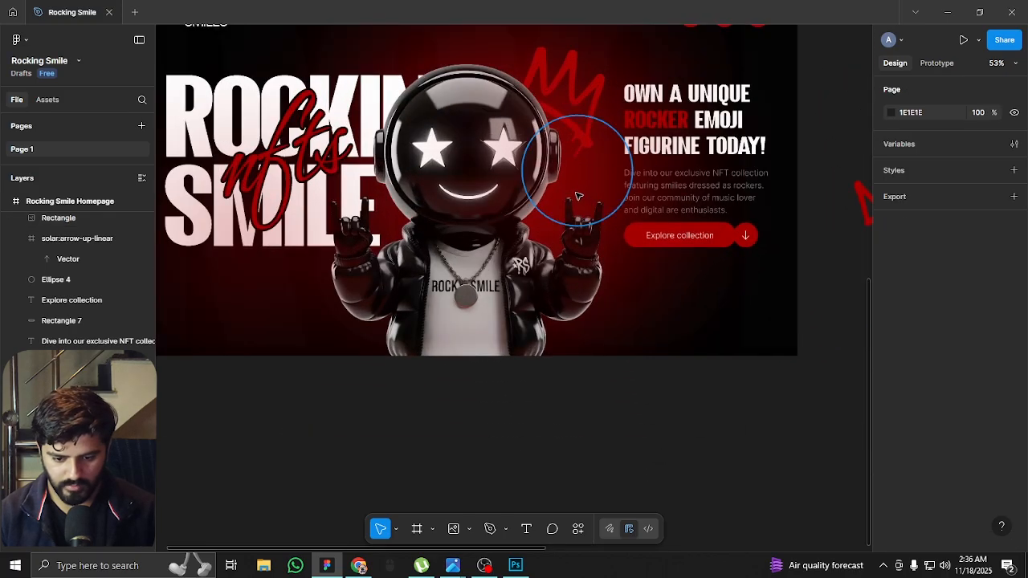
pyautogui.click(575, 181)
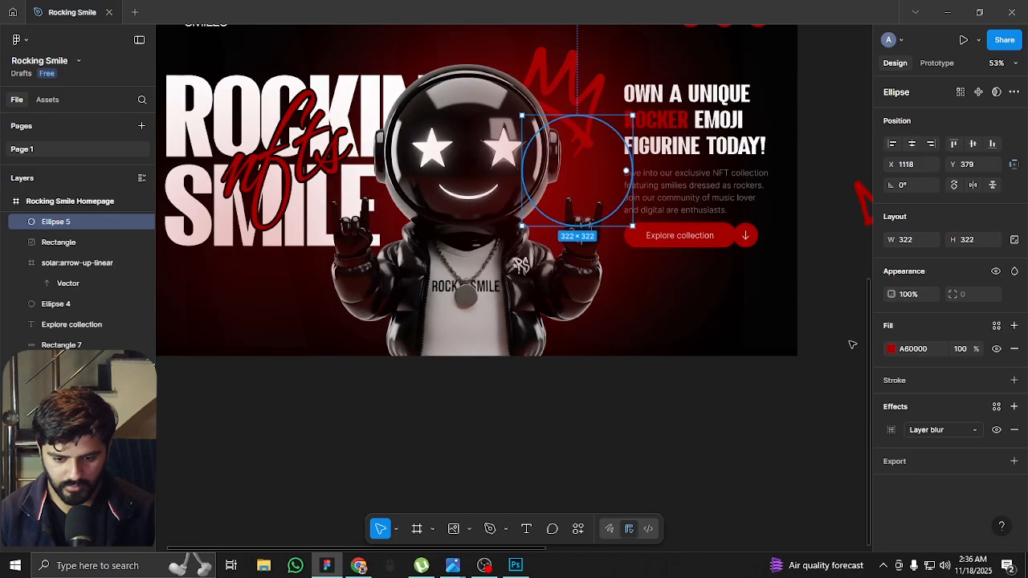
pyautogui.click(890, 350)
pyautogui.moveTo(757, 437)
pyautogui.mouseDown()
pyautogui.moveTo(774, 436)
pyautogui.moveTo(761, 437)
pyautogui.mouseUp()
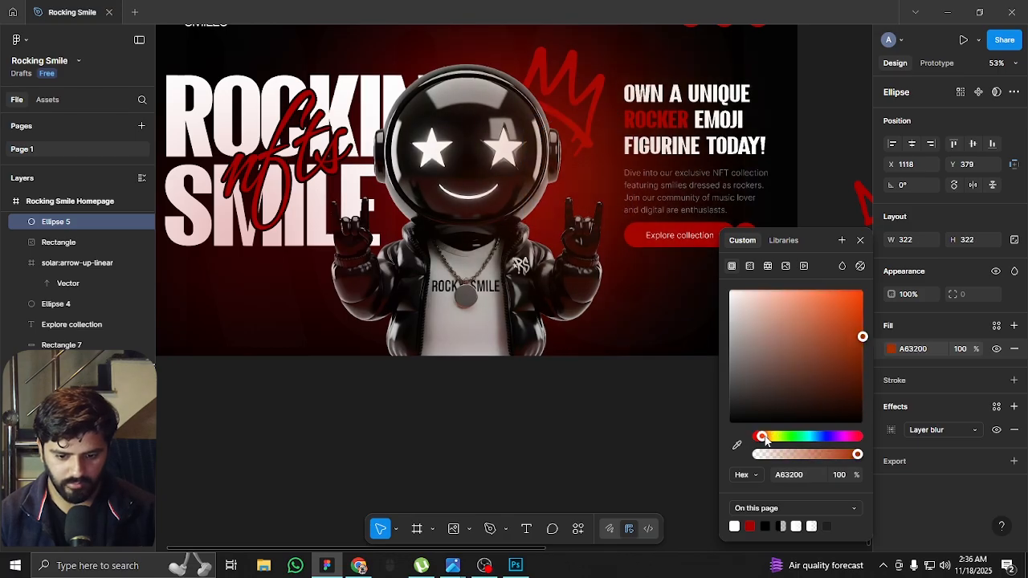
pyautogui.click(772, 342)
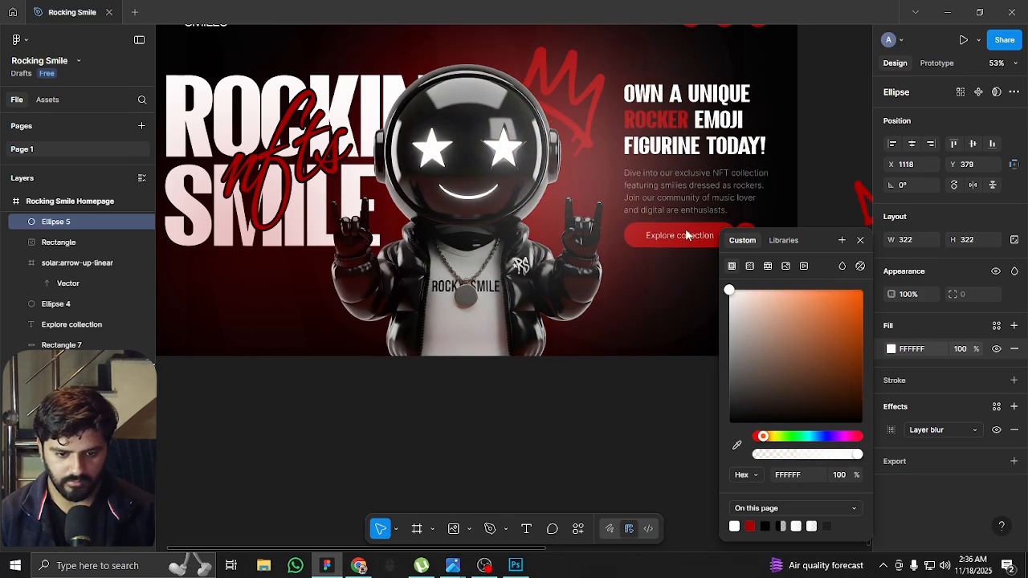
pyautogui.moveTo(687, 250); pyautogui.dragTo(850, 367)
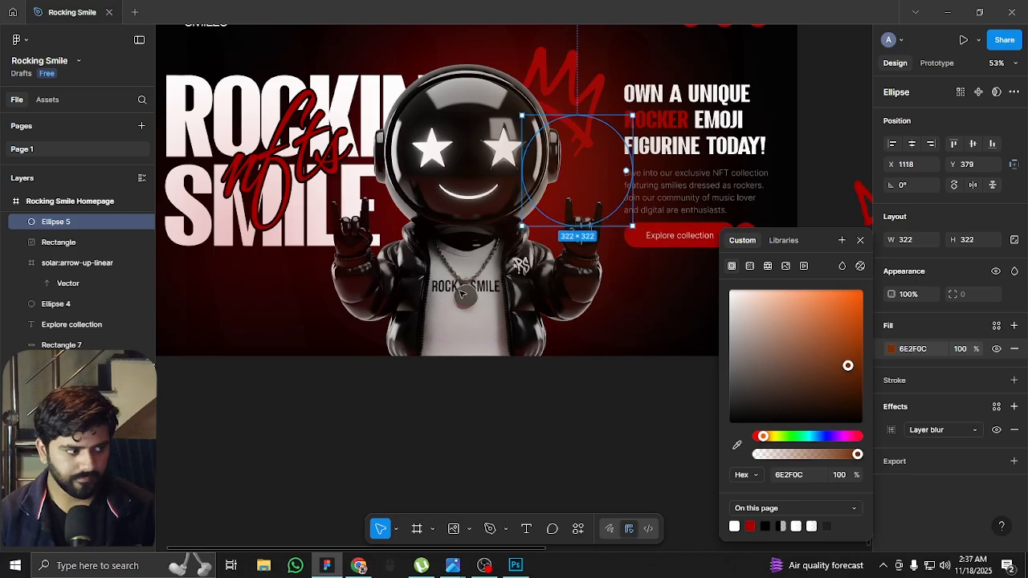
# Delete the two small glow ellipses on either side of the mascot
pyautogui.press('Delete')
pyautogui.click(227, 290)
pyautogui.press('Delete')
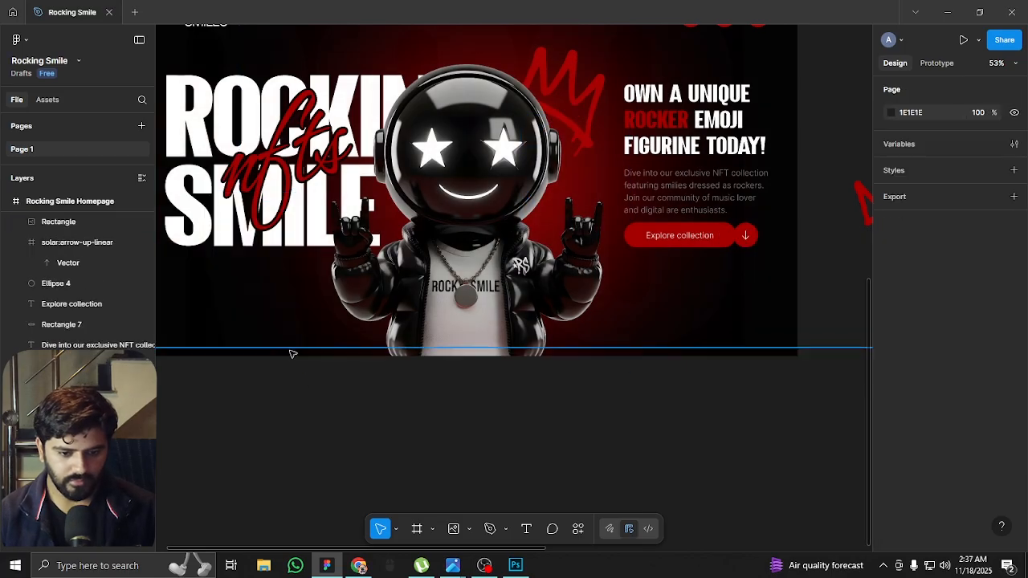
# Nudge the large red glow ellipse left and down behind the mascot to X 587, Y 214
pyautogui.keyDown('ctrl'); pyautogui.scroll(-3, 422, 360); pyautogui.keyUp('ctrl')
pyautogui.keyDown('ctrl'); pyautogui.scroll(1, 399, 255); pyautogui.keyUp('ctrl')
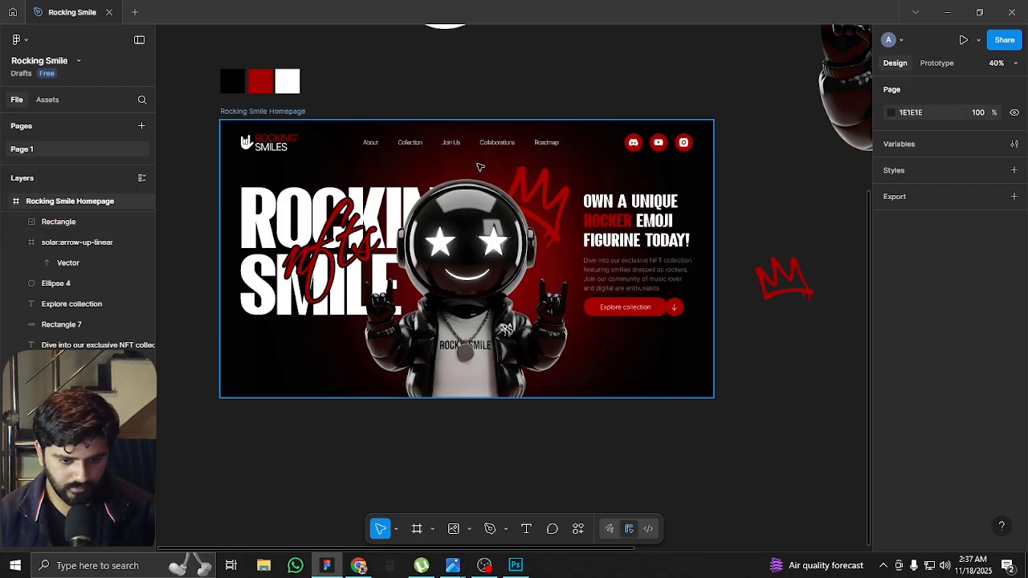
pyautogui.click(592, 283)
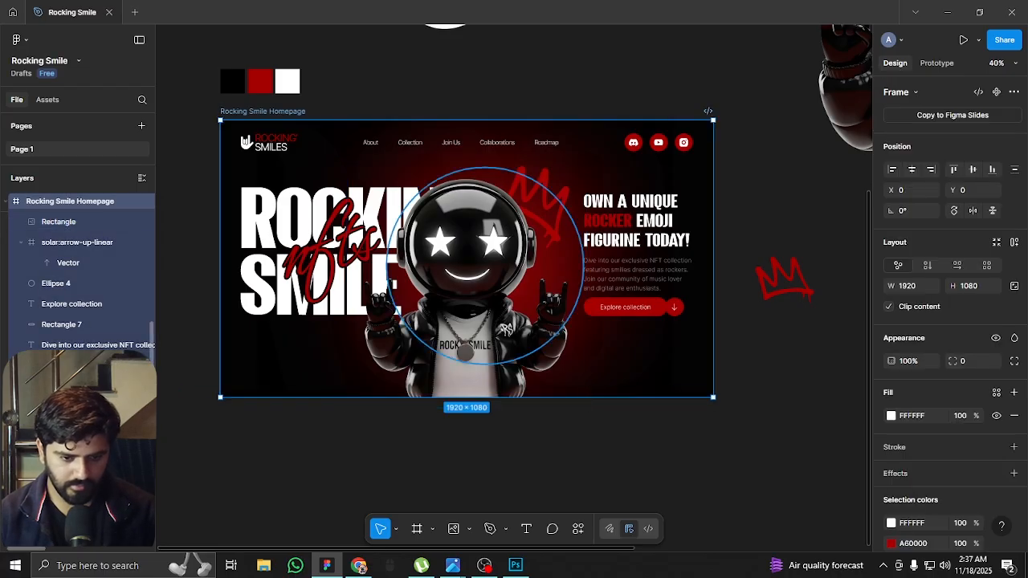
pyautogui.click(525, 318)
pyautogui.hotkey('shift', 'Left')
pyautogui.hotkey('shift', 'Left')
pyautogui.hotkey('shift', 'Left')
pyautogui.hotkey('shift', 'Left')
pyautogui.hotkey('shift', 'Left')
pyautogui.hotkey('shift', 'Left')
pyautogui.hotkey('shift', 'Left')
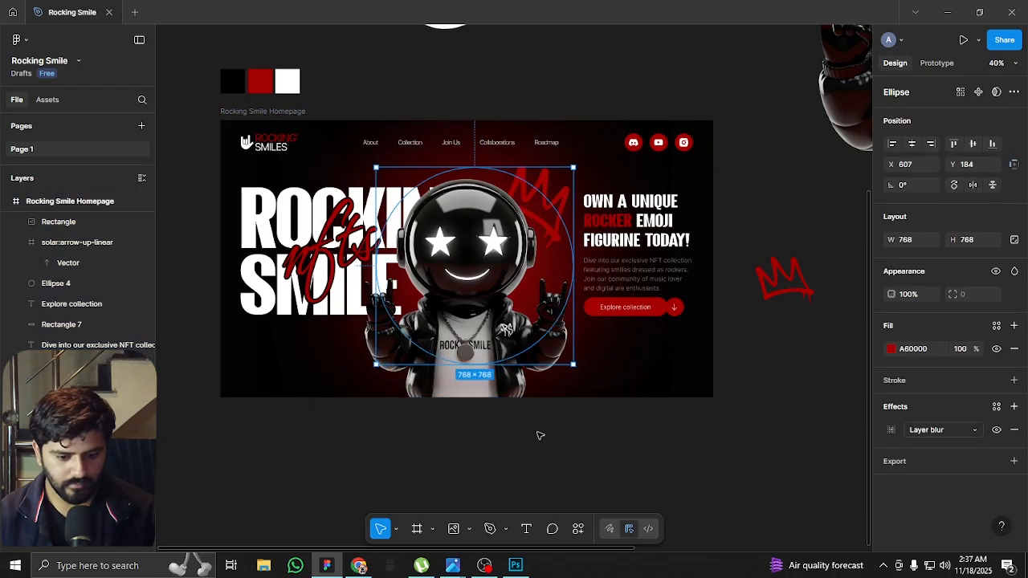
pyautogui.hotkey('shift', 'Right')
pyautogui.hotkey('shift', 'Down')
# Enlarge the red glow behind the mascot about its centre to 888 × 888
pyautogui.scroll(1, 513, 314)
pyautogui.scroll(2, 511, 314)
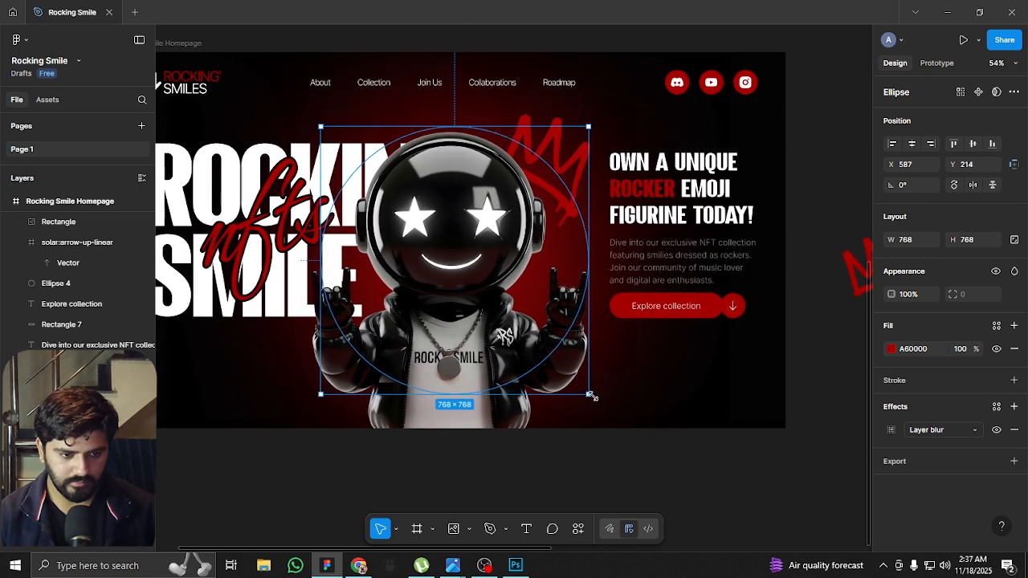
pyautogui.moveTo(589, 394); pyautogui.dragTo(610, 415)
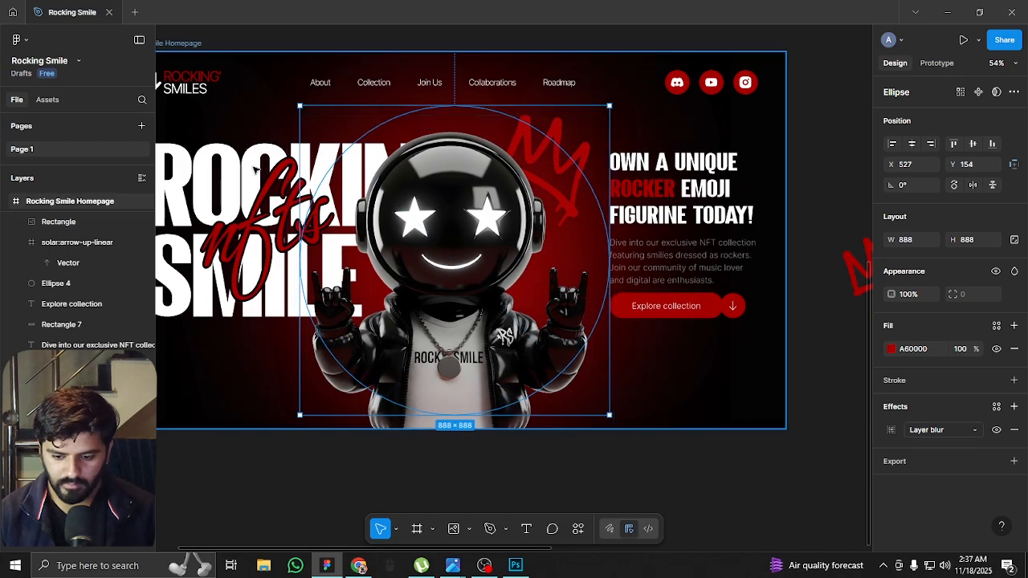
# Set the white fill opacity of the oversized background text behind the hero to 3%
pyautogui.hscroll(-3, 410, 399)
pyautogui.click(420, 380)
pyautogui.scroll(6, 602, 106)
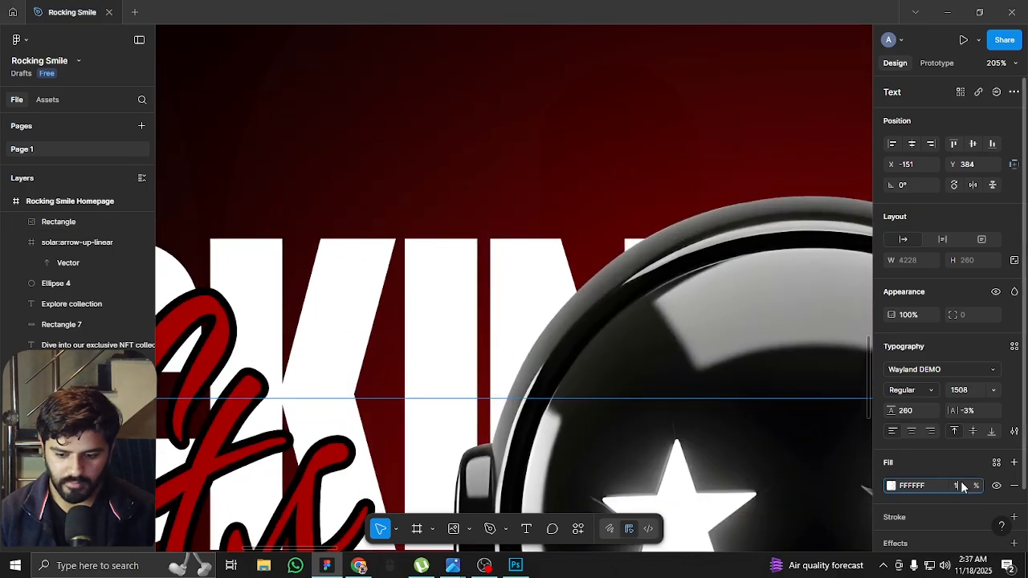
pyautogui.scroll(-6, 482, 146)
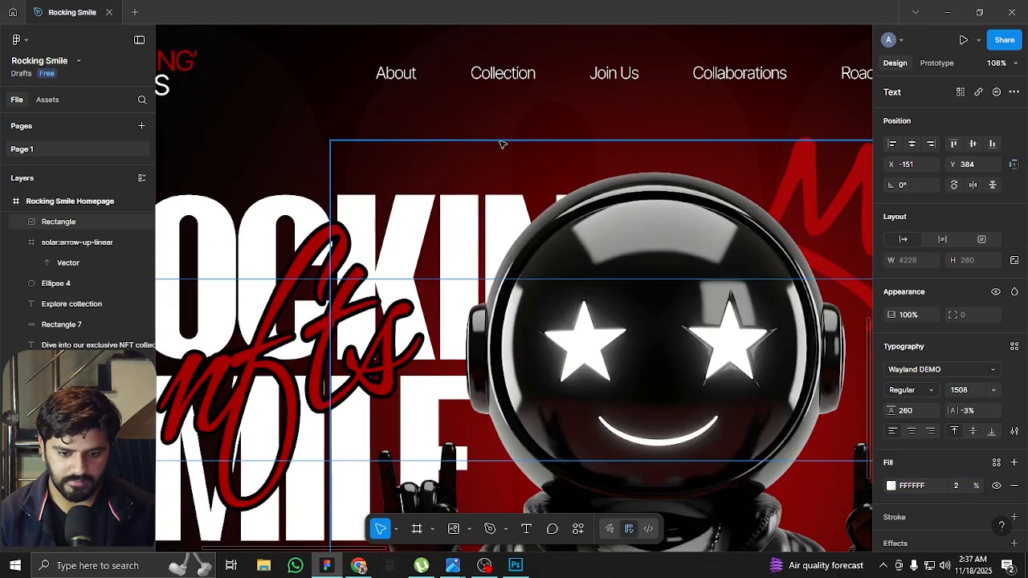
pyautogui.scroll(1, 482, 146)
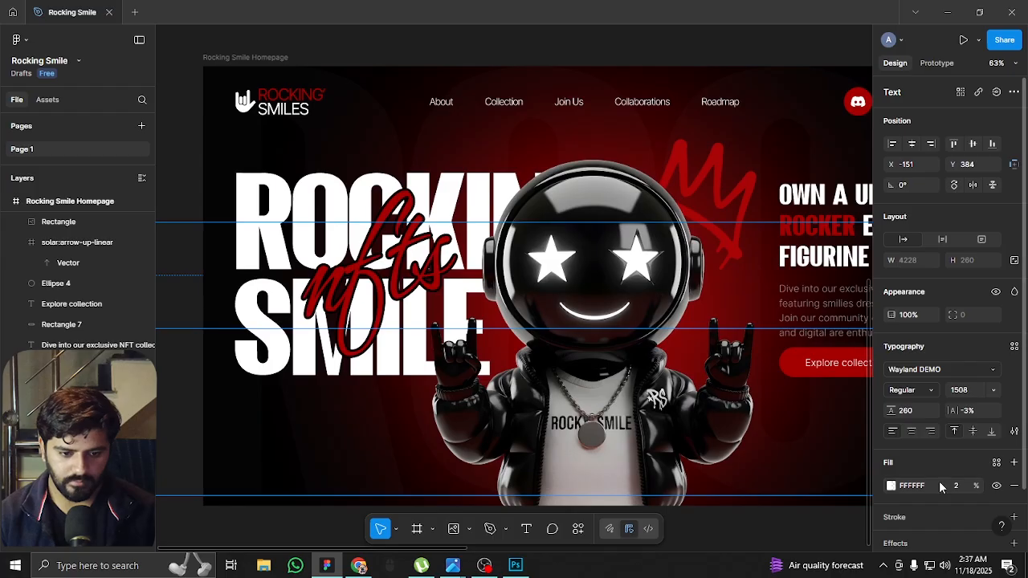
pyautogui.write('3')
pyautogui.press('Return')
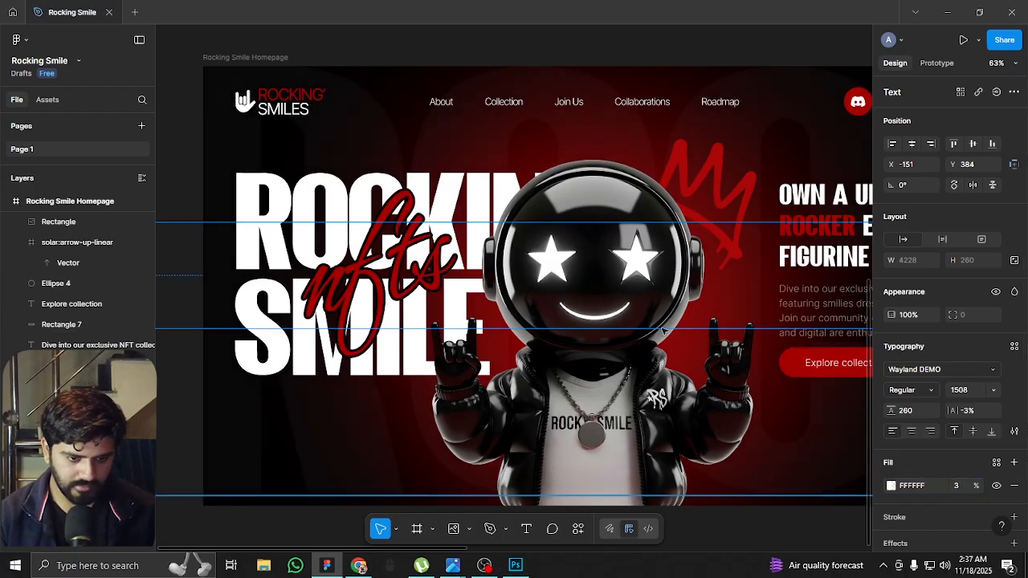
# Activate the Ellipse tool for adding another ellipse to the homepage hero
pyautogui.scroll(-2, 559, 278)
pyautogui.hscroll(2, 594, 281)
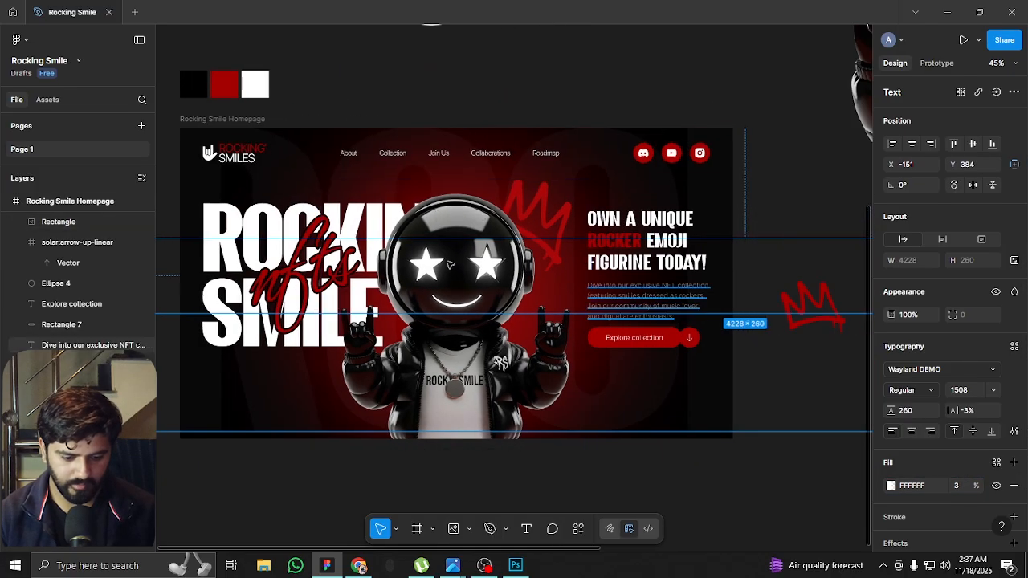
pyautogui.scroll(3, 503, 177)
pyautogui.scroll(-3, 546, 196)
pyautogui.scroll(1, 339, 385)
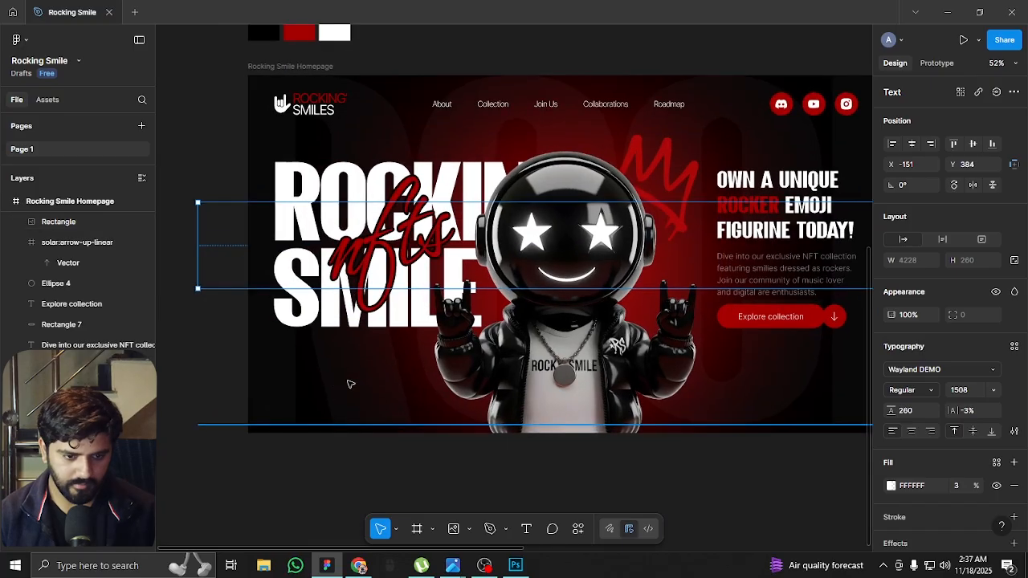
pyautogui.scroll(1, 366, 288)
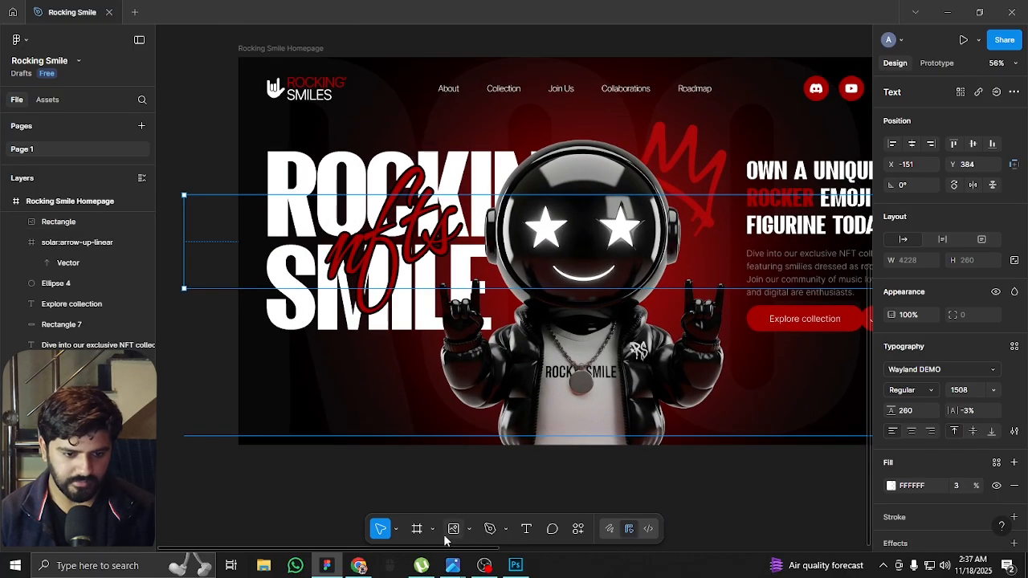
pyautogui.click(468, 532)
pyautogui.click(500, 456)
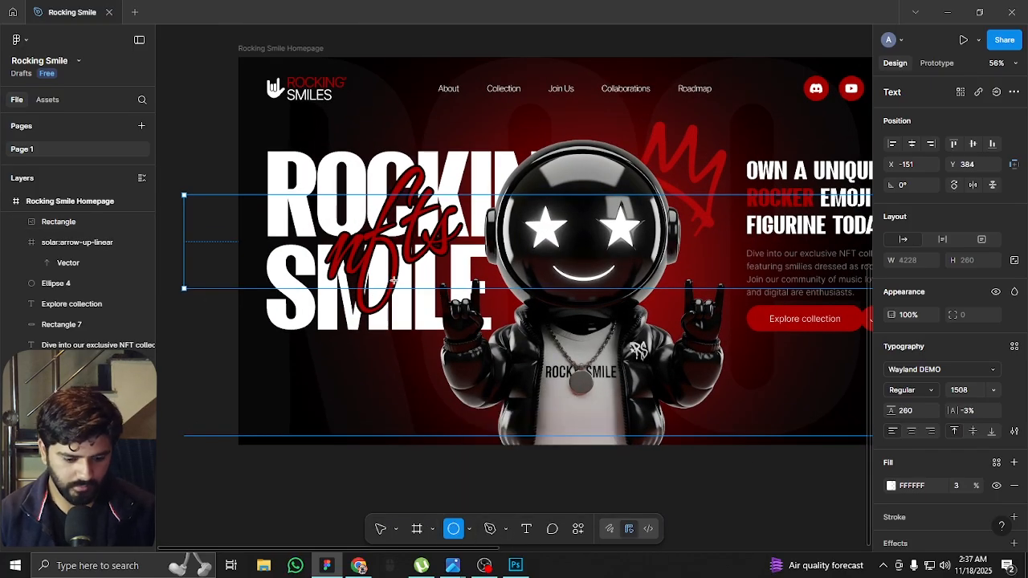
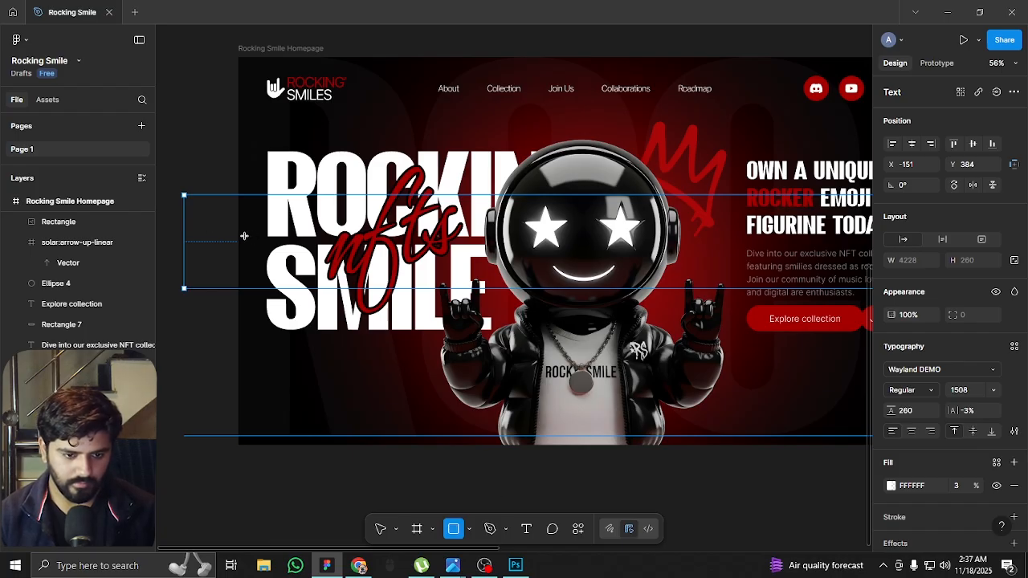
# Draw a rectangle over the hero's left part and extend it to 628 × 1080, flush with the homepage frame's top-left corner
pyautogui.moveTo(252, 115); pyautogui.dragTo(439, 451)
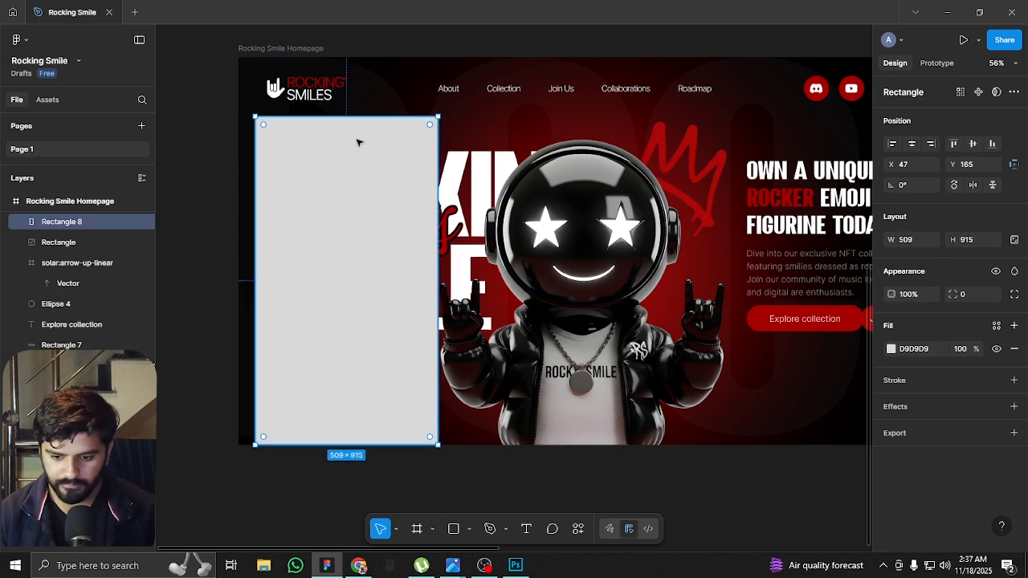
pyautogui.moveTo(347, 117); pyautogui.dragTo(349, 57)
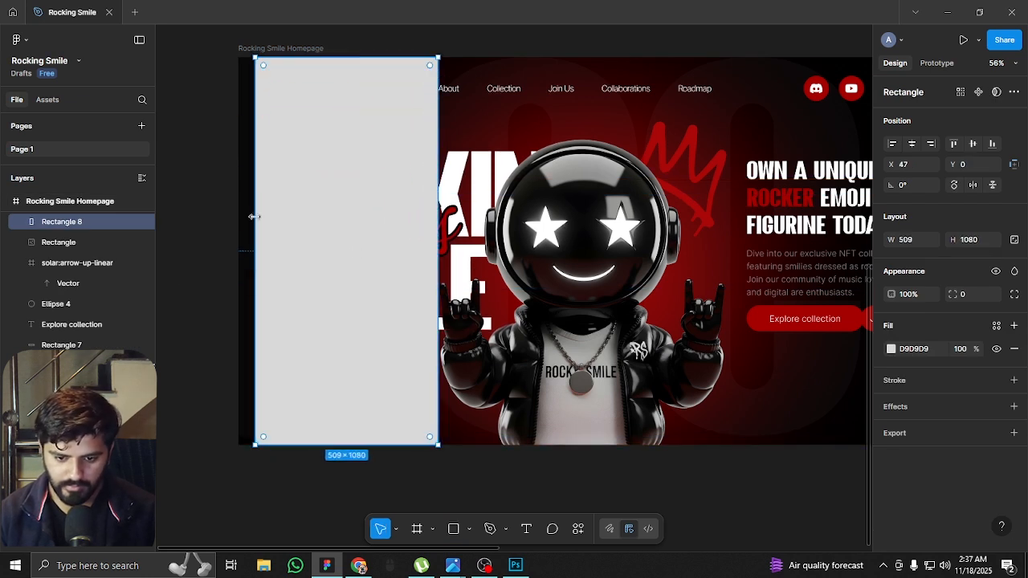
pyautogui.moveTo(255, 221); pyautogui.dragTo(236, 220)
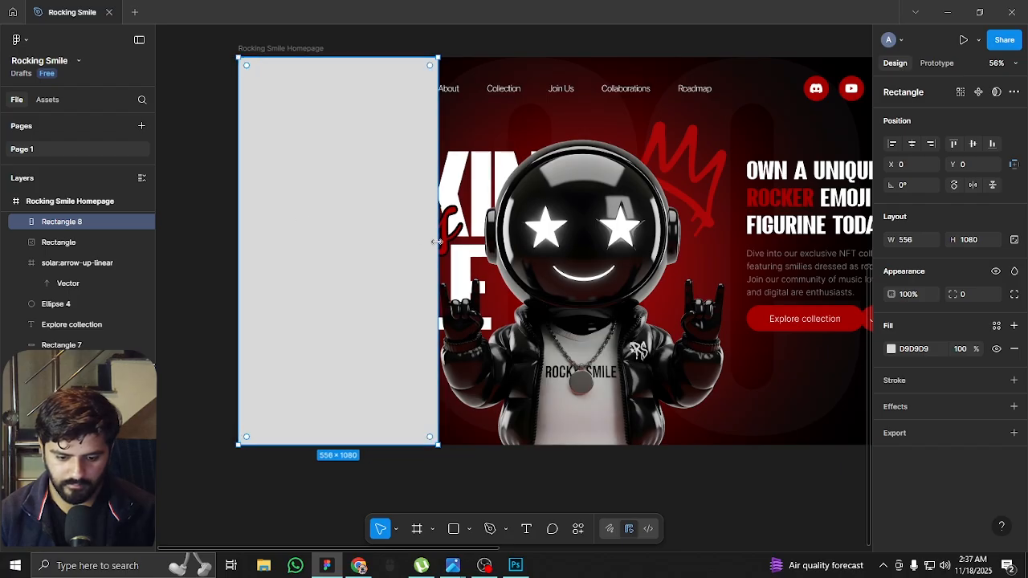
pyautogui.moveTo(439, 241); pyautogui.dragTo(464, 241)
# Give the new rectangle a linear gradient fill with both colour stops set to black 000000
pyautogui.click(891, 349)
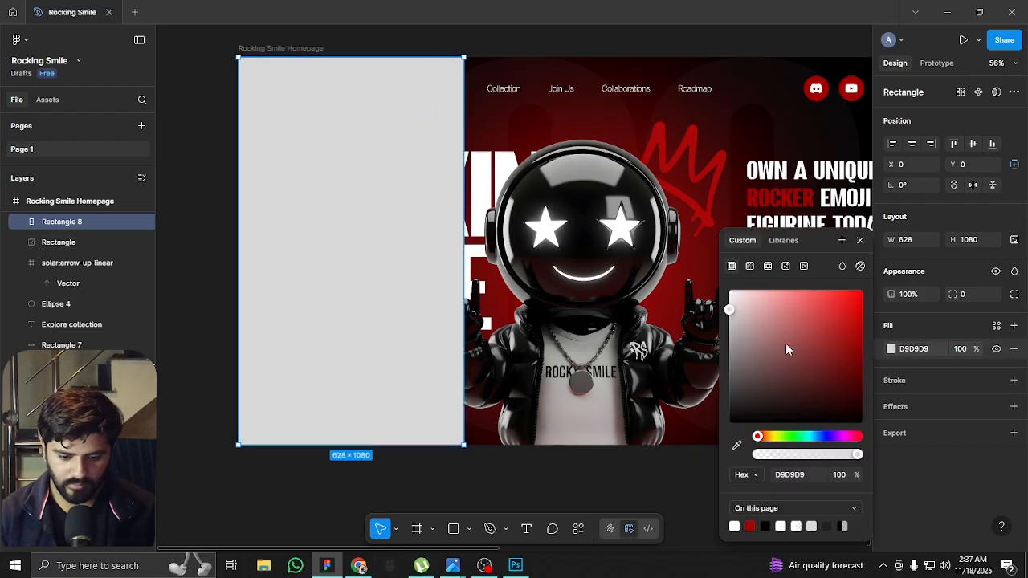
pyautogui.click(749, 266)
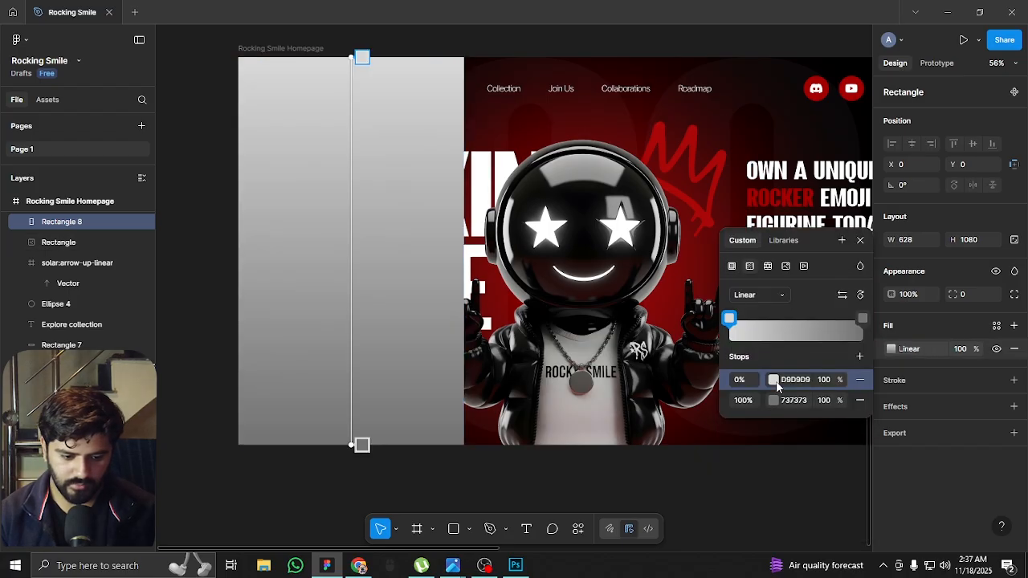
pyautogui.click(773, 379)
pyautogui.click(611, 525)
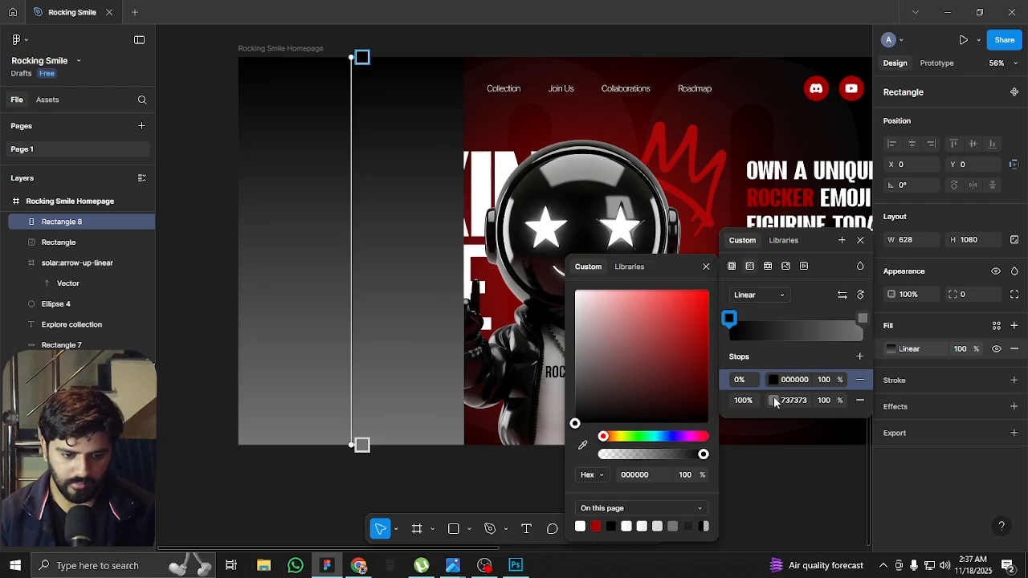
pyautogui.click(773, 400)
pyautogui.click(611, 526)
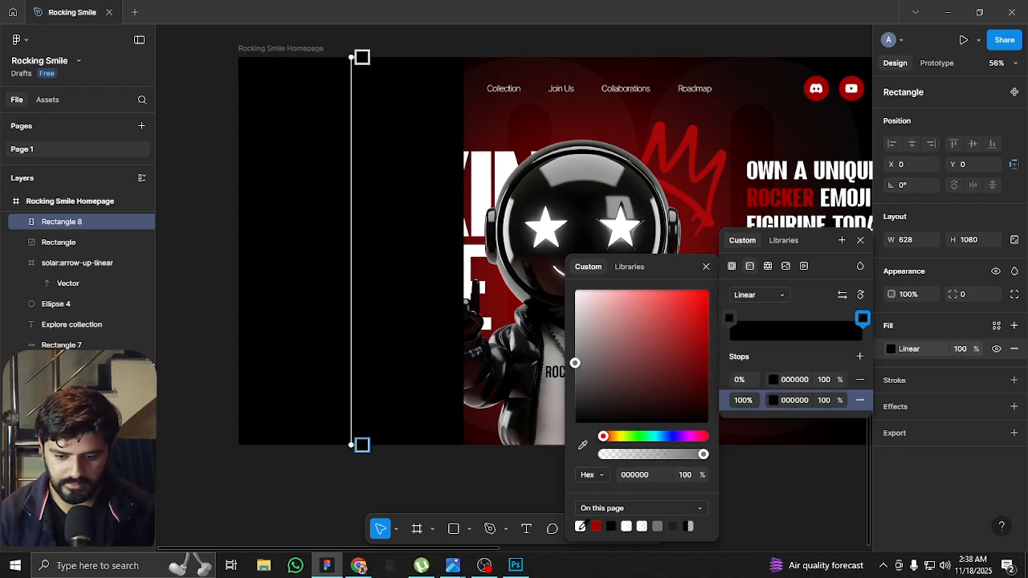
# Run the black gradient horizontally from the frame's left edge inward, fading its end stop to 0% opacity slightly before the rectangle's inner edge
pyautogui.moveTo(352, 451); pyautogui.dragTo(463, 256)
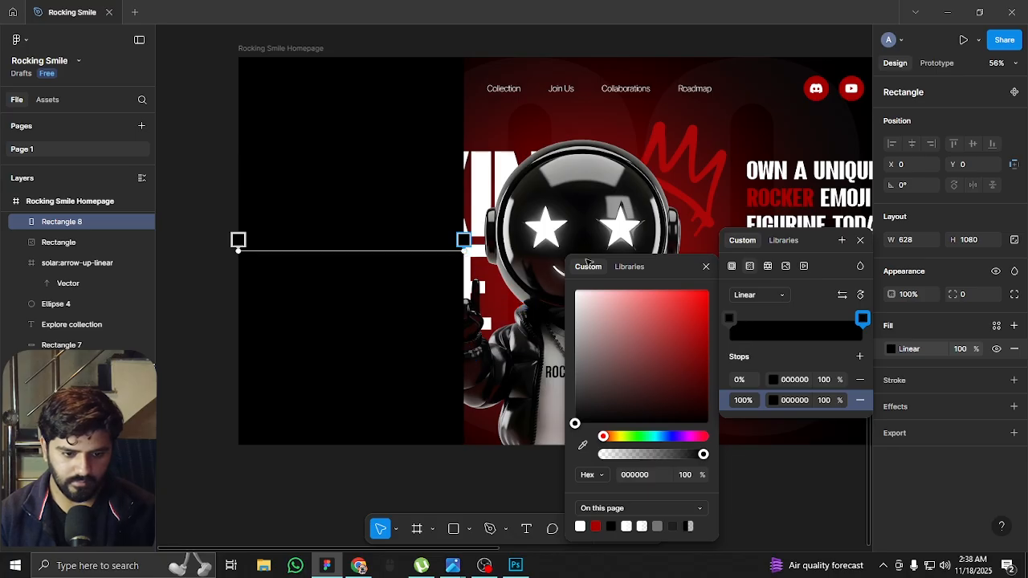
pyautogui.click(823, 400)
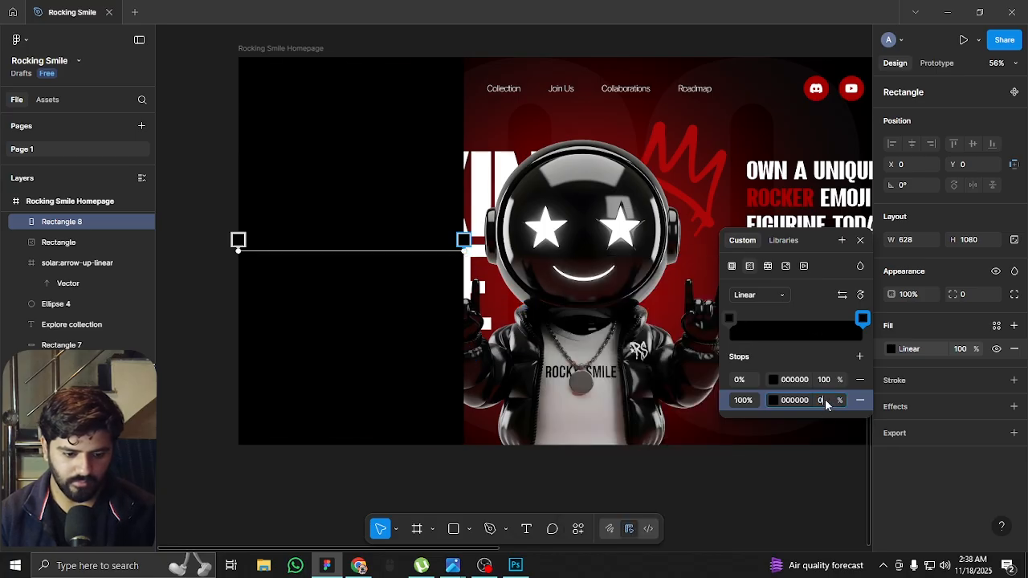
pyautogui.write('0')
pyautogui.press('Return')
pyautogui.moveTo(454, 242)
pyautogui.mouseDown()
pyautogui.moveTo(467, 243)
pyautogui.moveTo(414, 241)
pyautogui.moveTo(434, 240)
pyautogui.mouseUp()
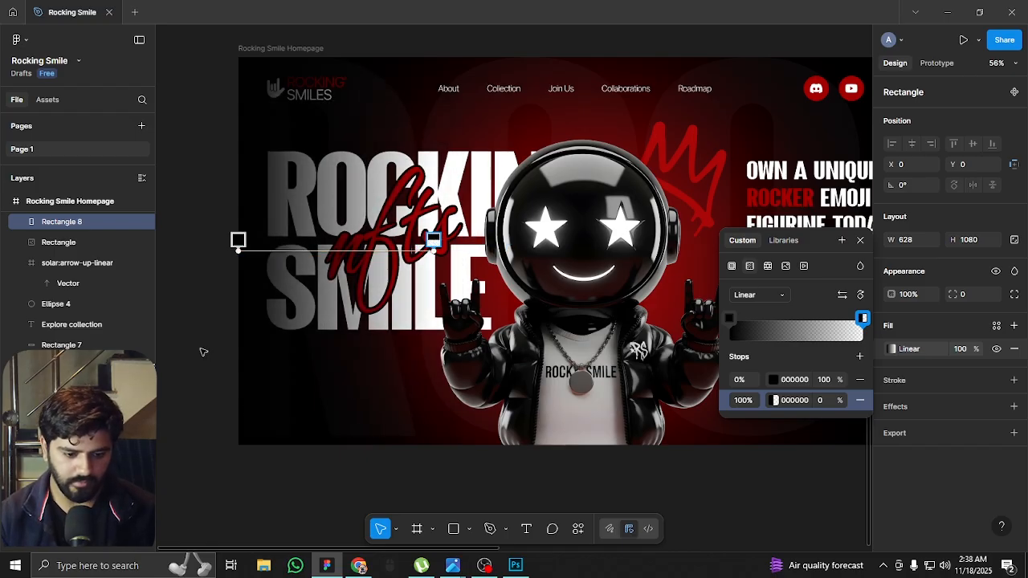
# Send the gradient rectangle behind the logo and headline, and duplicate it over the right side of the hero
pyautogui.press('Escape')
pyautogui.press('Delete')
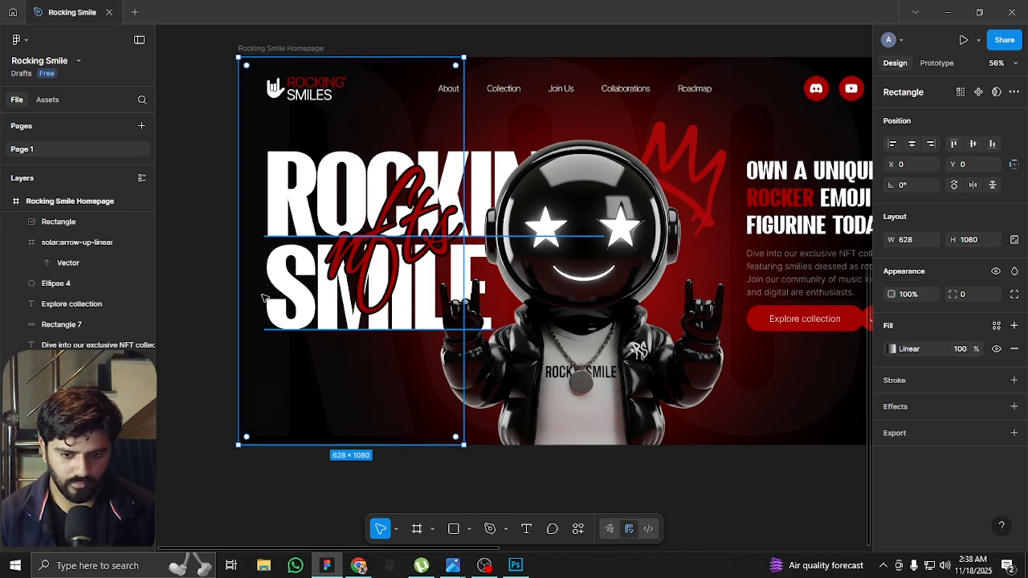
pyautogui.scroll(-2, 421, 251)
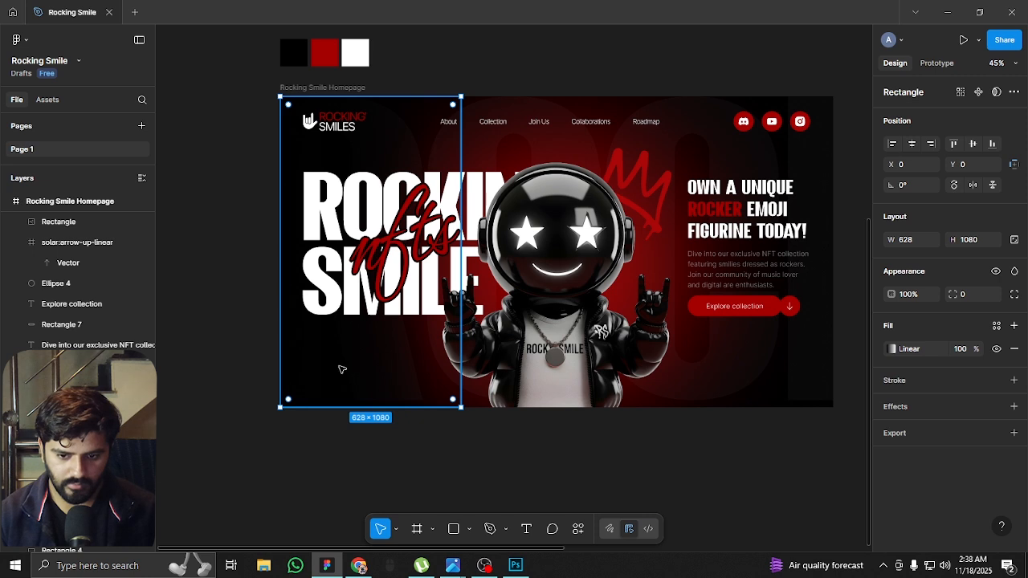
pyautogui.moveTo(319, 377); pyautogui.dragTo(702, 367)
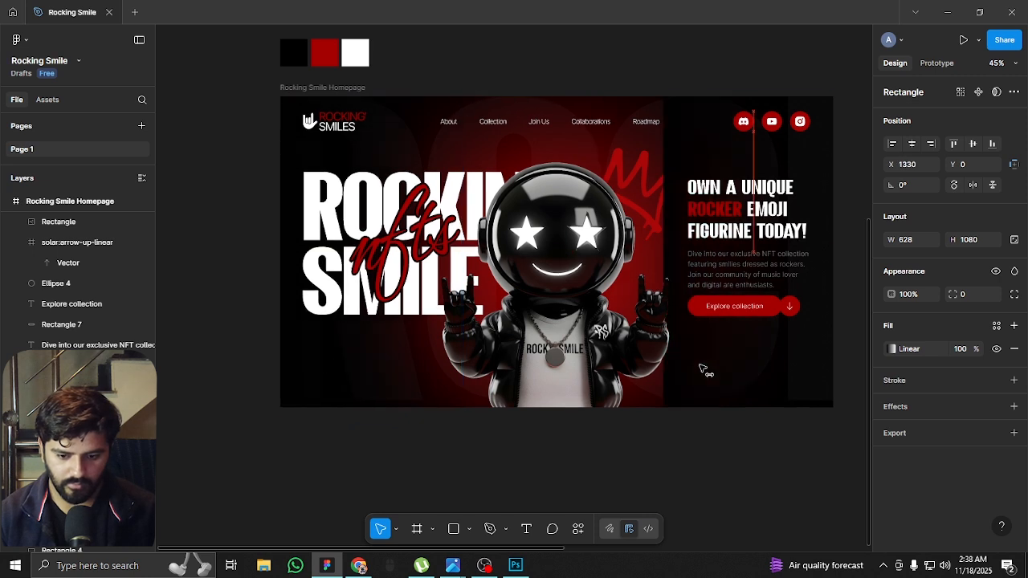
# Flip the duplicated gradient rectangle horizontally and align it with the homepage frame's right edge
pyautogui.rightClick(700, 371)
pyautogui.click(717, 479)
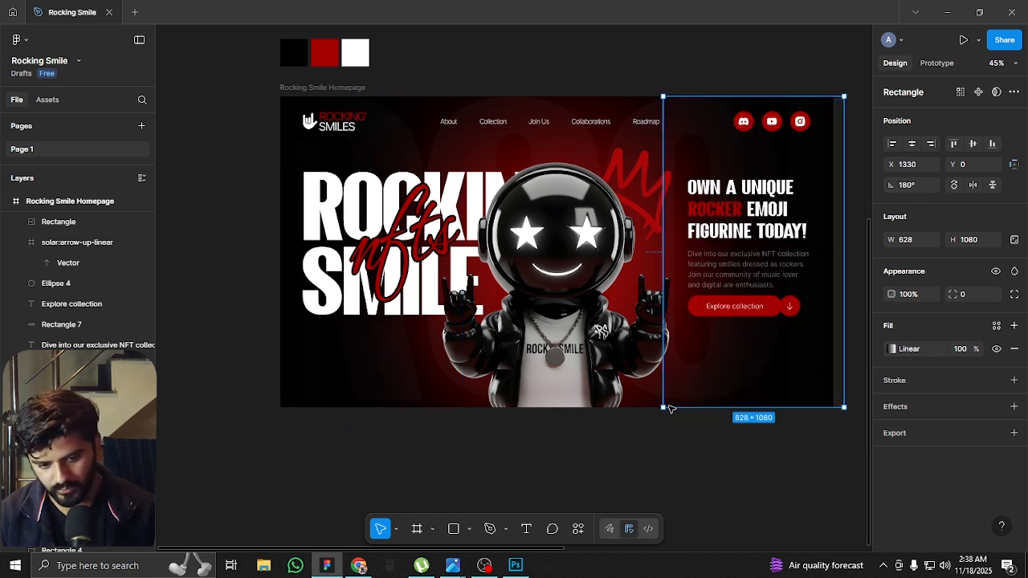
pyautogui.moveTo(818, 379)
pyautogui.mouseDown()
pyautogui.moveTo(803, 381)
pyautogui.moveTo(804, 371)
pyautogui.mouseUp()
pyautogui.click(745, 482)
# Try a Texture effect on the oversized background text behind the hero
pyautogui.scroll(5, 761, 348)
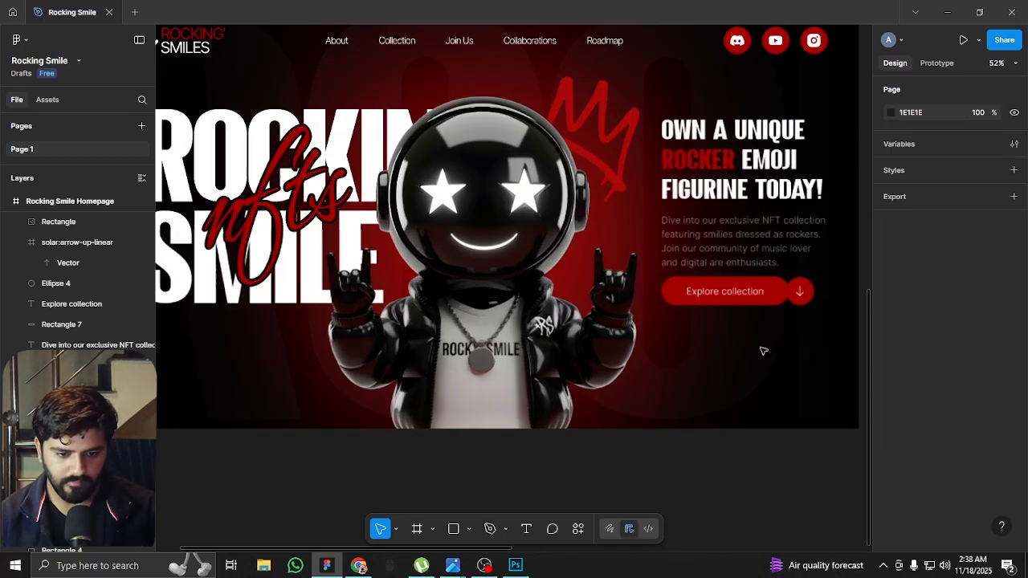
pyautogui.hscroll(5, 602, 372)
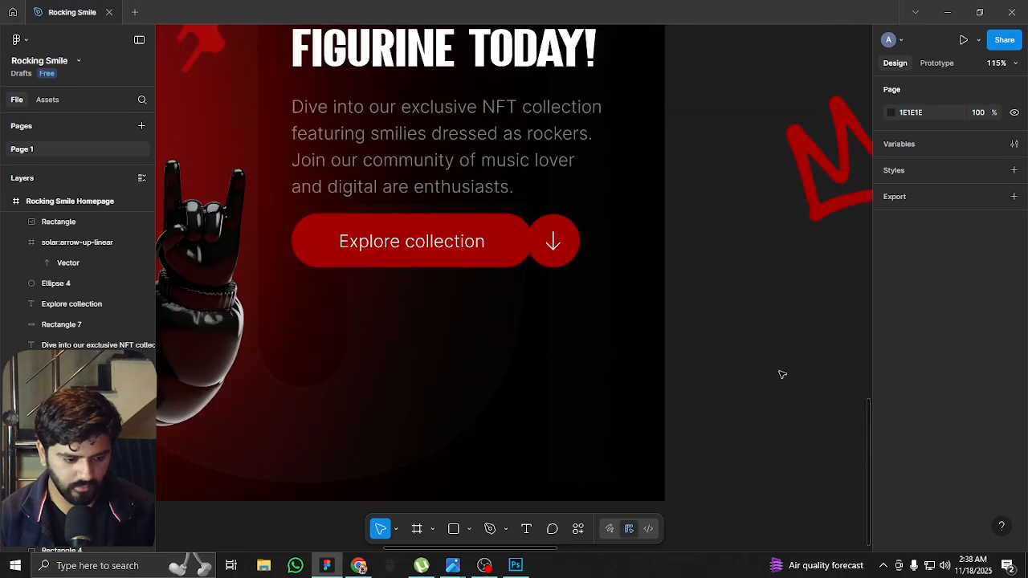
pyautogui.hscroll(2, 780, 372)
pyautogui.scroll(-6, 779, 370)
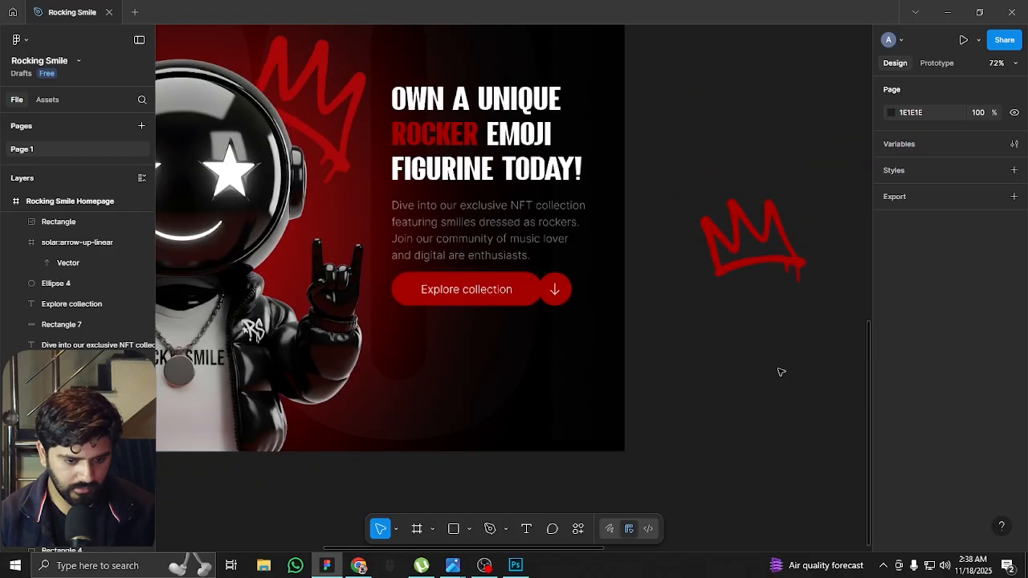
pyautogui.scroll(3, 493, 209)
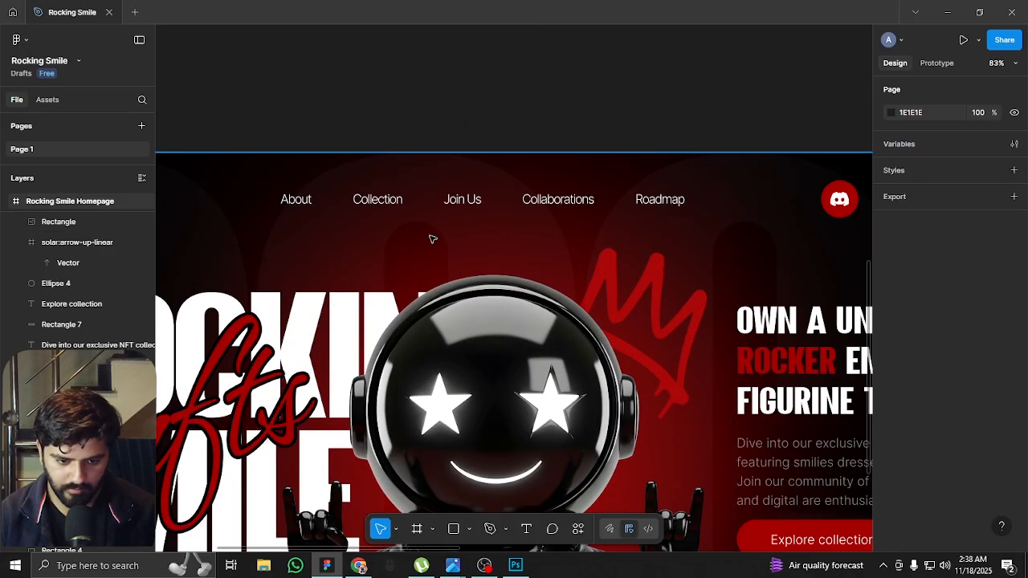
pyautogui.scroll(-1, 81, 482)
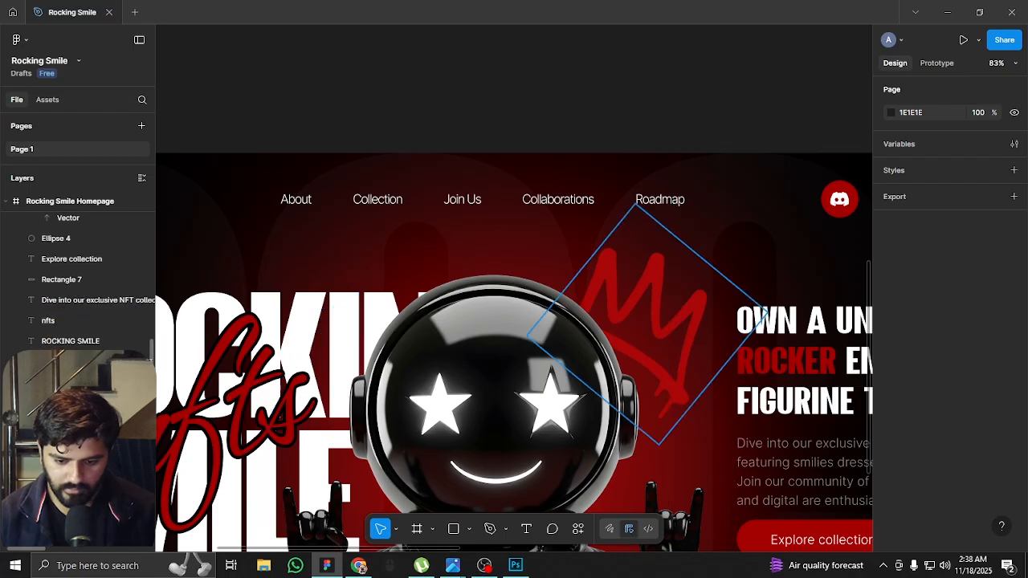
pyautogui.click(76, 485)
pyautogui.scroll(2, 346, 221)
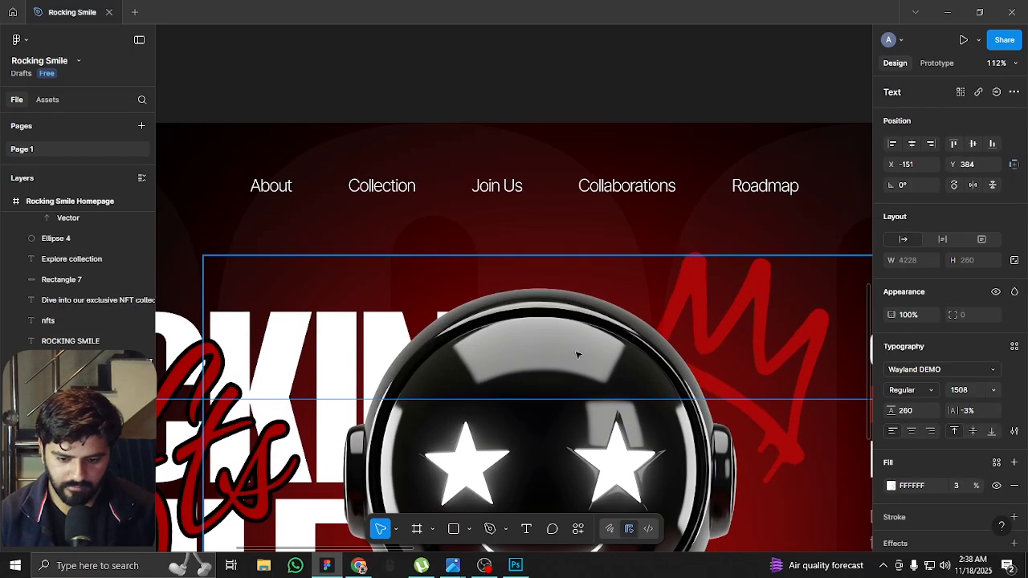
pyautogui.scroll(-1, 913, 502)
pyautogui.click(912, 480)
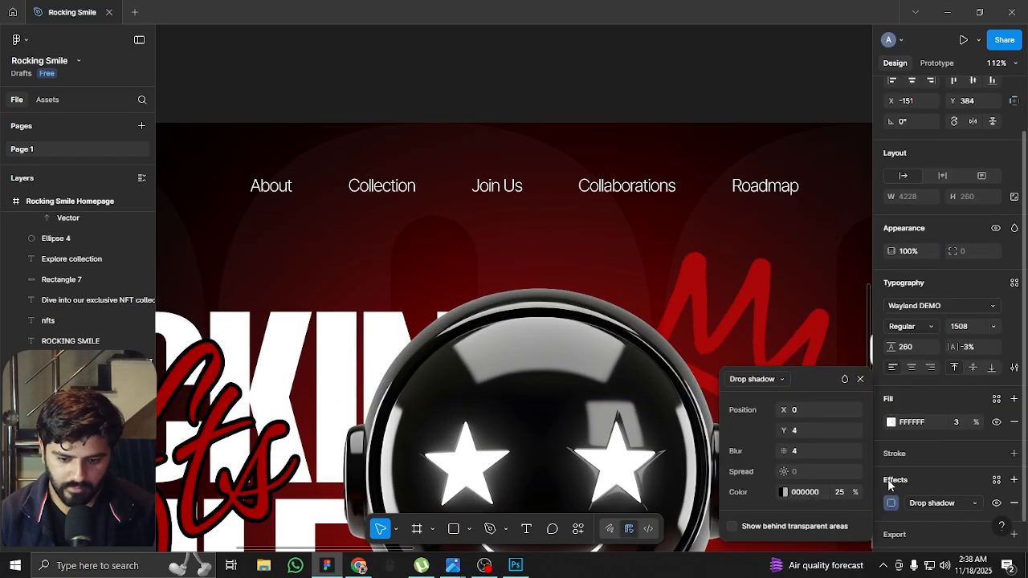
pyautogui.click(768, 379)
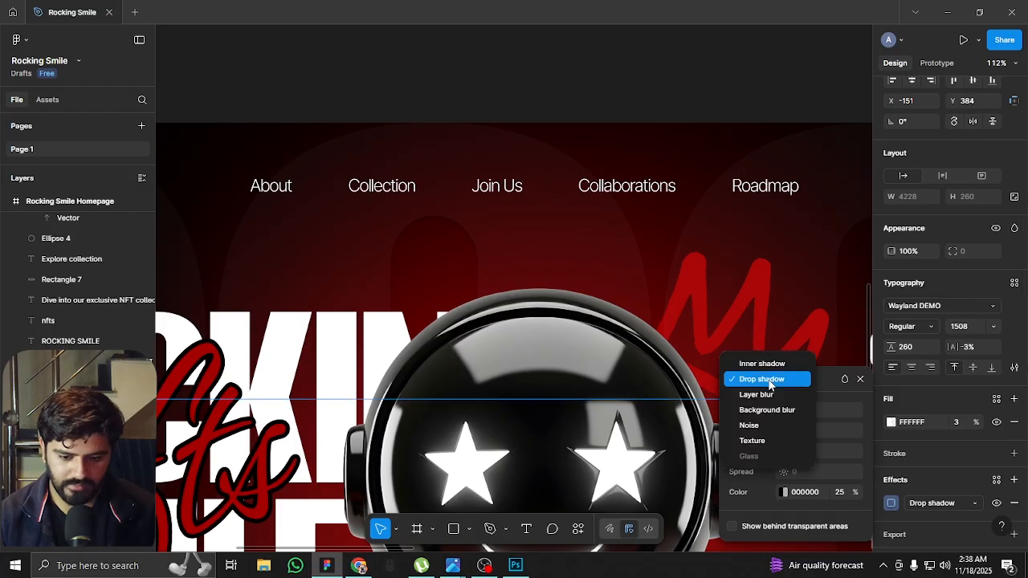
pyautogui.click(770, 441)
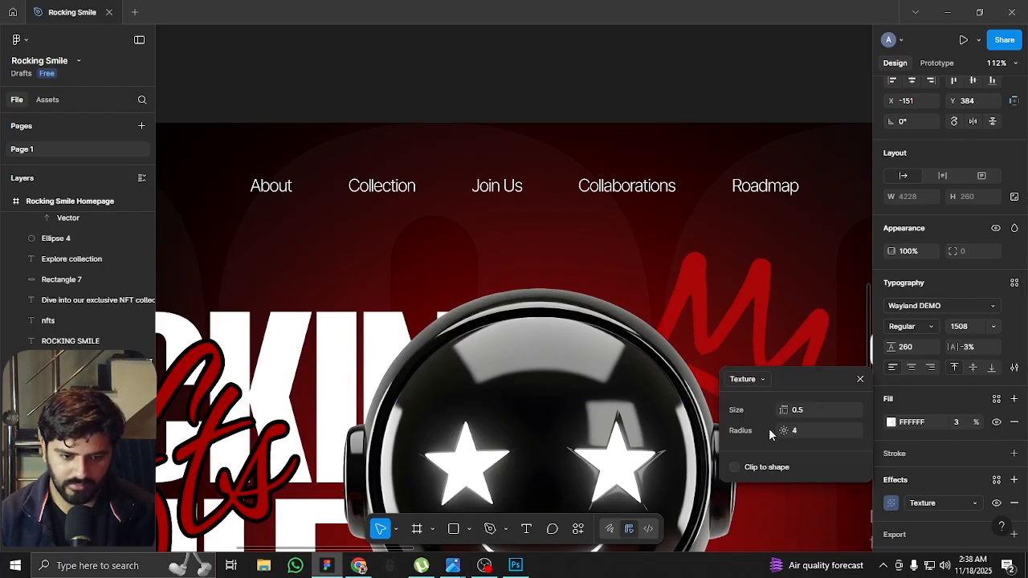
# Try a Mono Noise effect on the oversized background text and undo the adjustment to its noise size
pyautogui.click(752, 379)
pyautogui.click(748, 363)
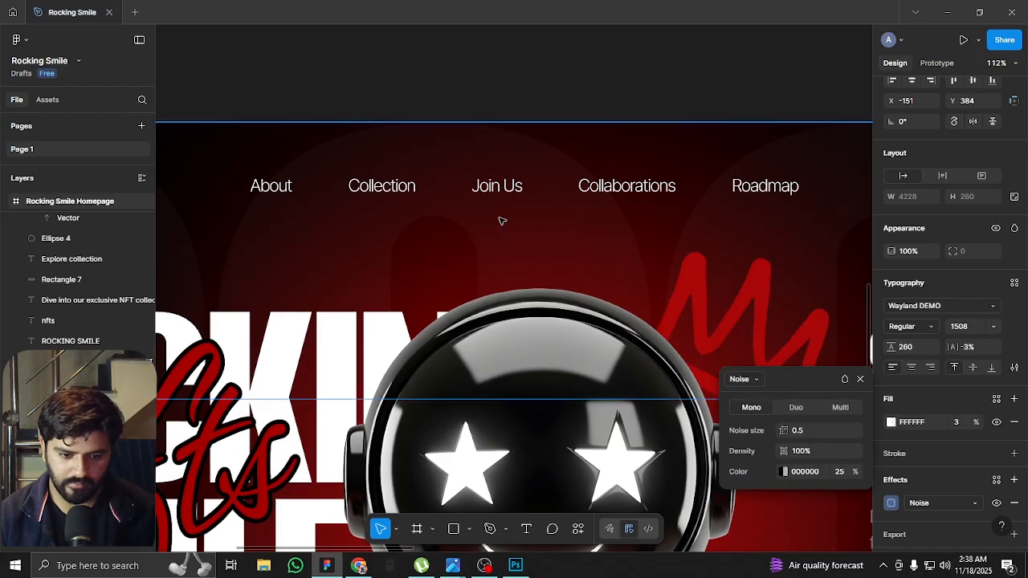
pyautogui.scroll(5, 466, 186)
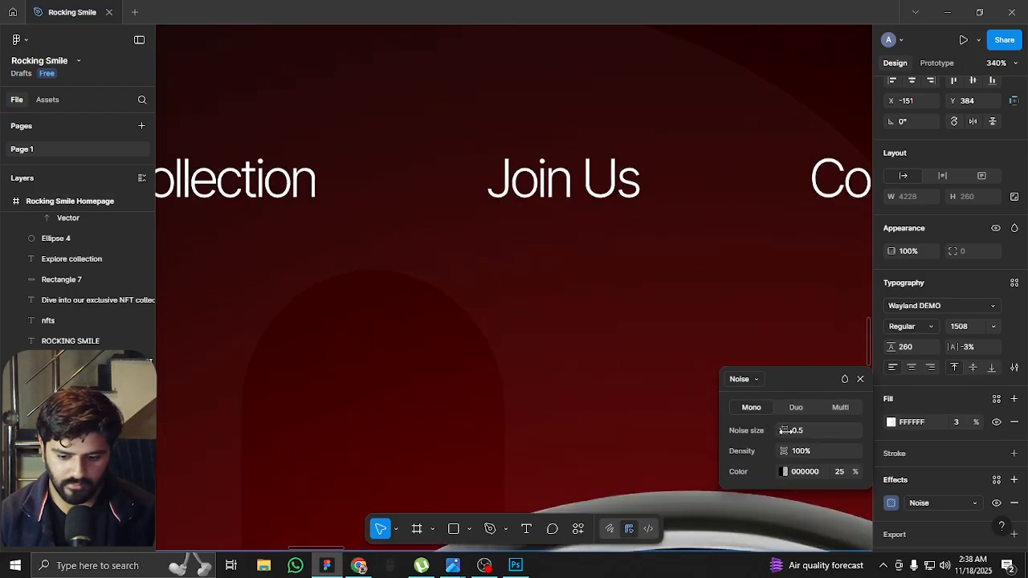
pyautogui.moveTo(783, 430); pyautogui.dragTo(613, 414)
pyautogui.hotkey('ctrl', 'z')
# Remove the Noise effect from the oversized background text
pyautogui.scroll(-10, 562, 353)
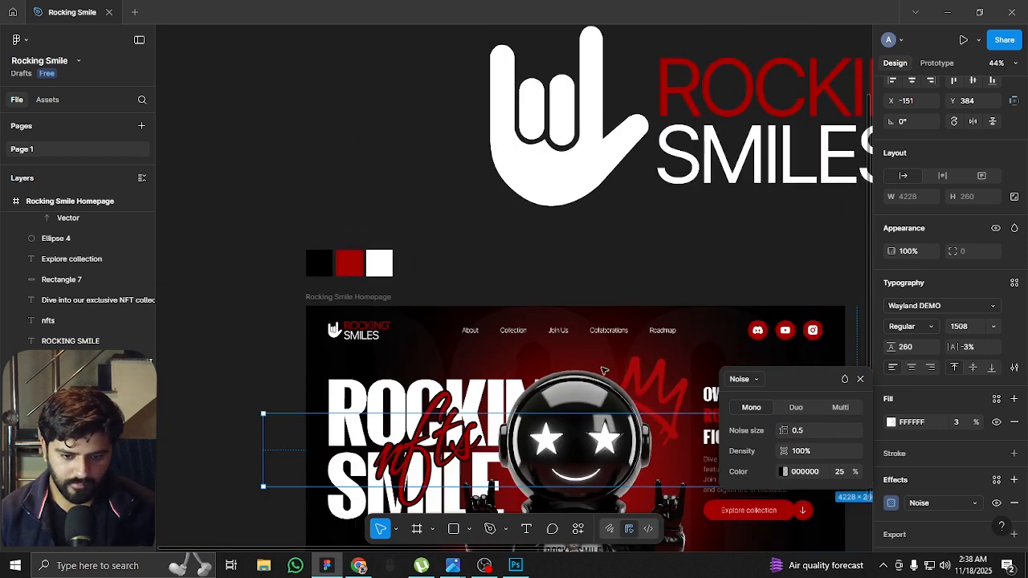
pyautogui.click(860, 378)
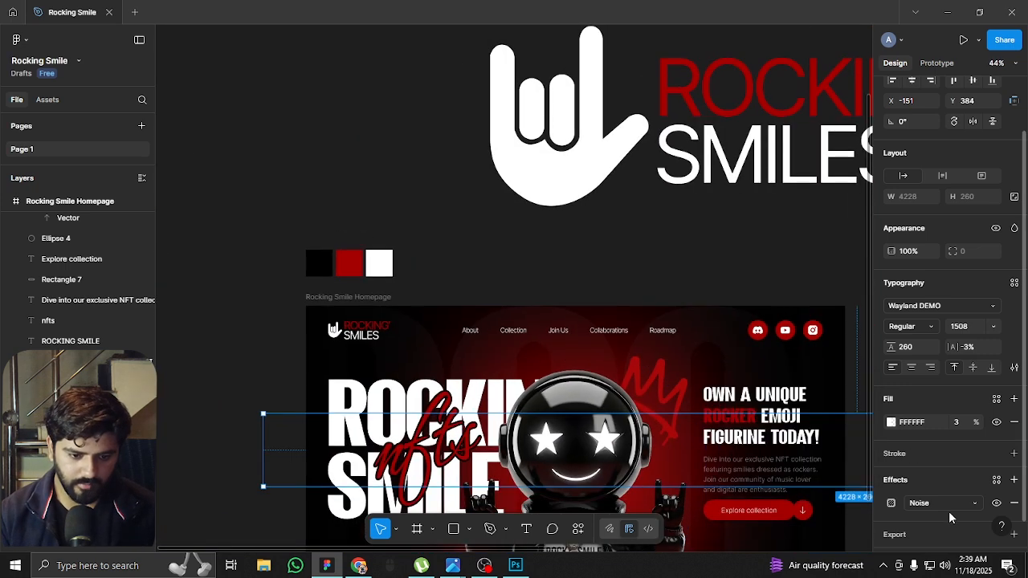
pyautogui.click(1014, 503)
# Move the large hand icon and ROCKING' SMILES text together up and to the left above the homepage frame
pyautogui.scroll(-3, 622, 291)
pyautogui.click(737, 488)
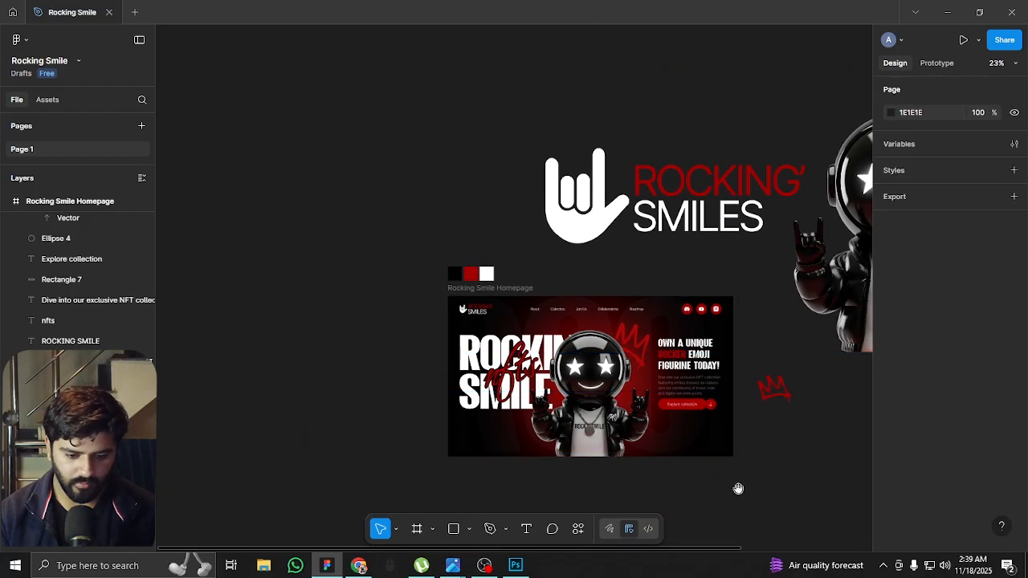
pyautogui.moveTo(738, 488); pyautogui.dragTo(658, 361)
pyautogui.scroll(1, 622, 229)
pyautogui.moveTo(627, 172); pyautogui.dragTo(573, 326)
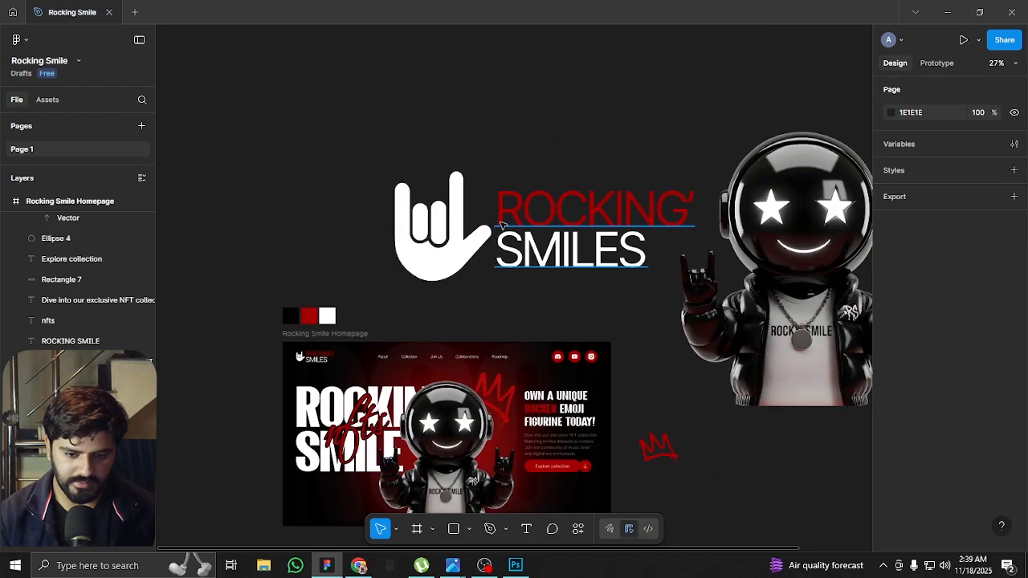
pyautogui.moveTo(455, 181); pyautogui.dragTo(422, 132)
pyautogui.hotkey('ctrl', 'z')
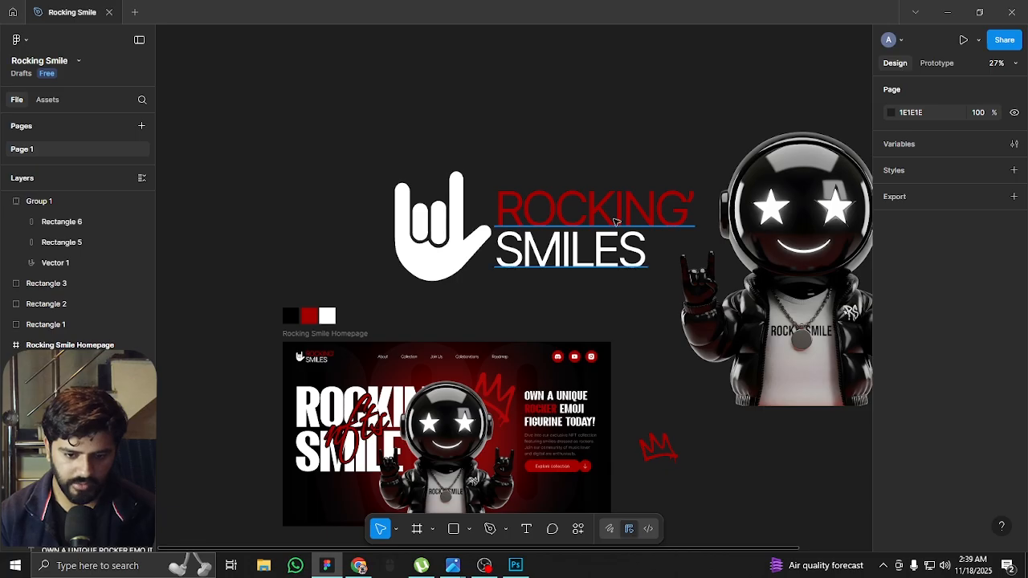
pyautogui.click(620, 212)
pyautogui.keyDown('shift'); pyautogui.click(451, 245); pyautogui.keyUp('shift')
pyautogui.moveTo(442, 262); pyautogui.dragTo(351, 181)
# Move the spare mascot and red crown images up beside the large logo, placing the crown at X 1977, Y -1591
pyautogui.moveTo(543, 305); pyautogui.dragTo(440, 274)
pyautogui.moveTo(552, 407); pyautogui.dragTo(569, 62)
pyautogui.scroll(-3, 665, 217)
pyautogui.moveTo(710, 265); pyautogui.dragTo(681, 188)
pyautogui.moveTo(632, 149); pyautogui.dragTo(662, 158)
pyautogui.click(626, 147)
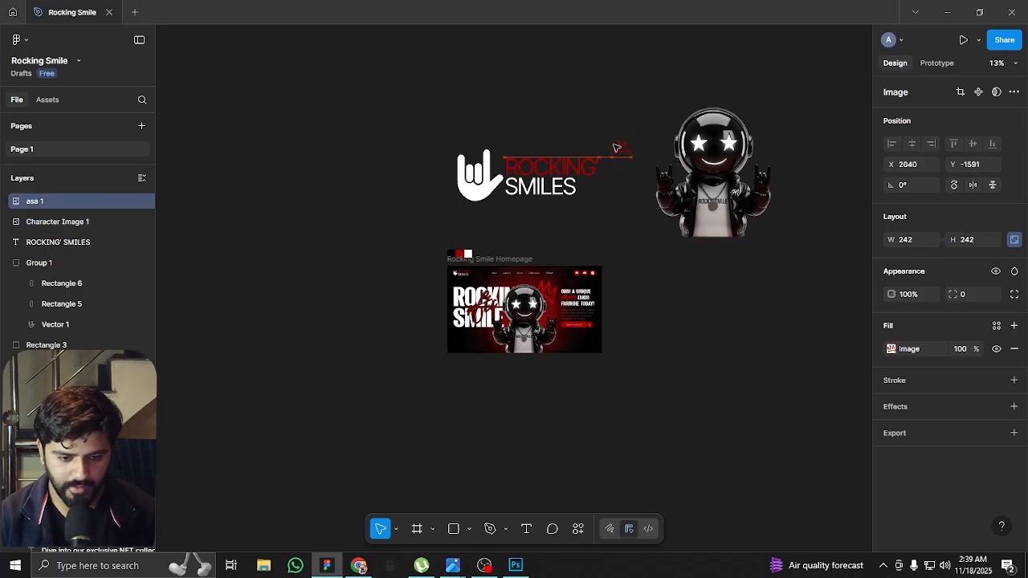
pyautogui.scroll(5, 566, 256)
pyautogui.scroll(-1, 521, 183)
pyautogui.scroll(-1, 521, 183)
pyautogui.scroll(3, 604, 315)
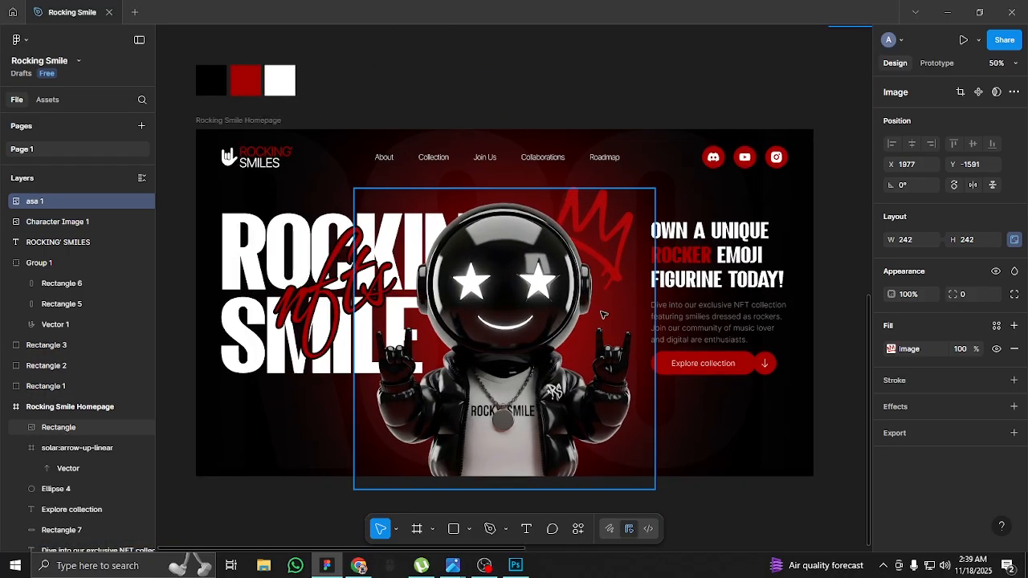